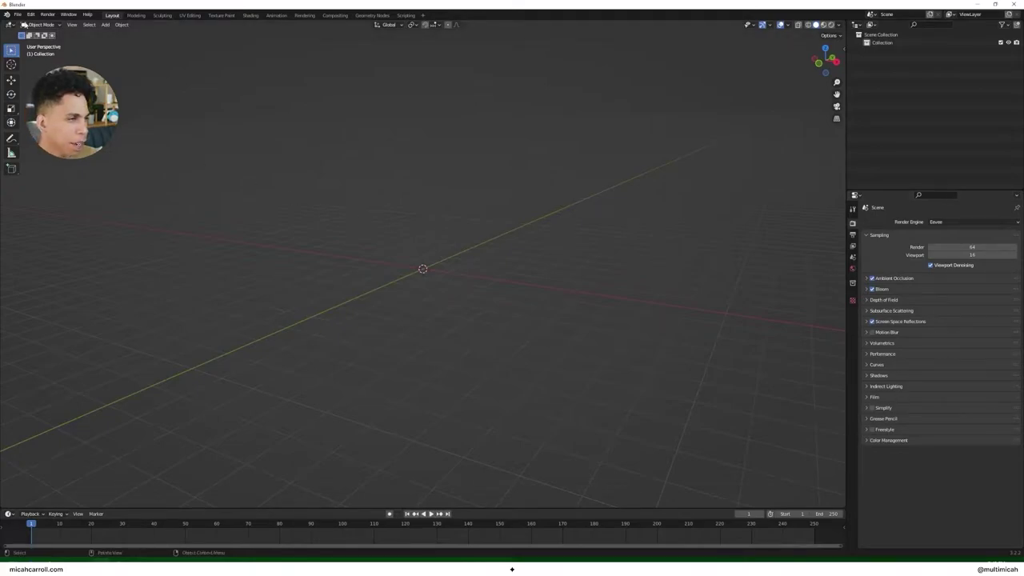
Step: Review the default keyframe and F-Curve settings in the Animation preferences
click(28, 16)
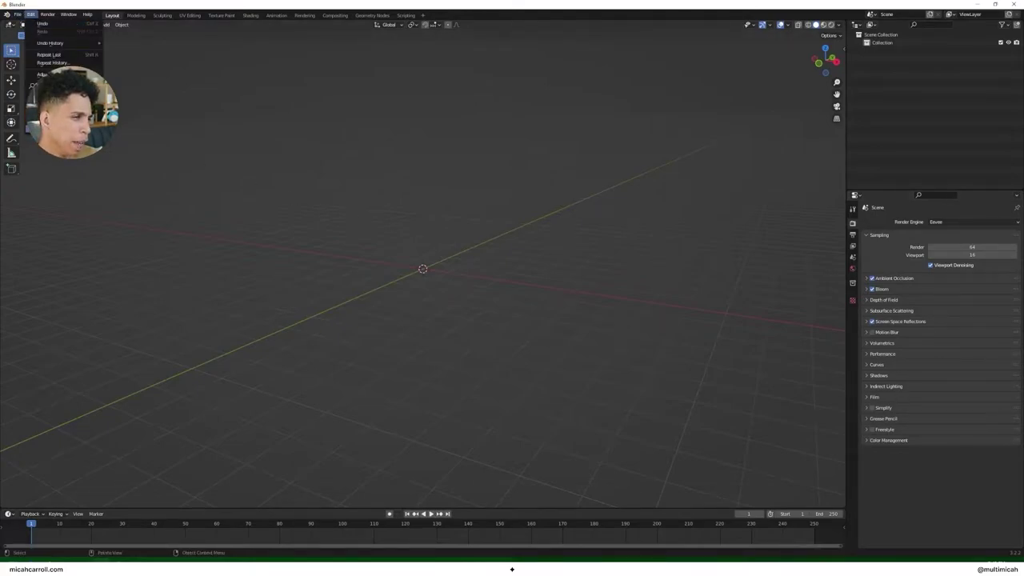
click(48, 136)
drag(113, 14, 548, 117)
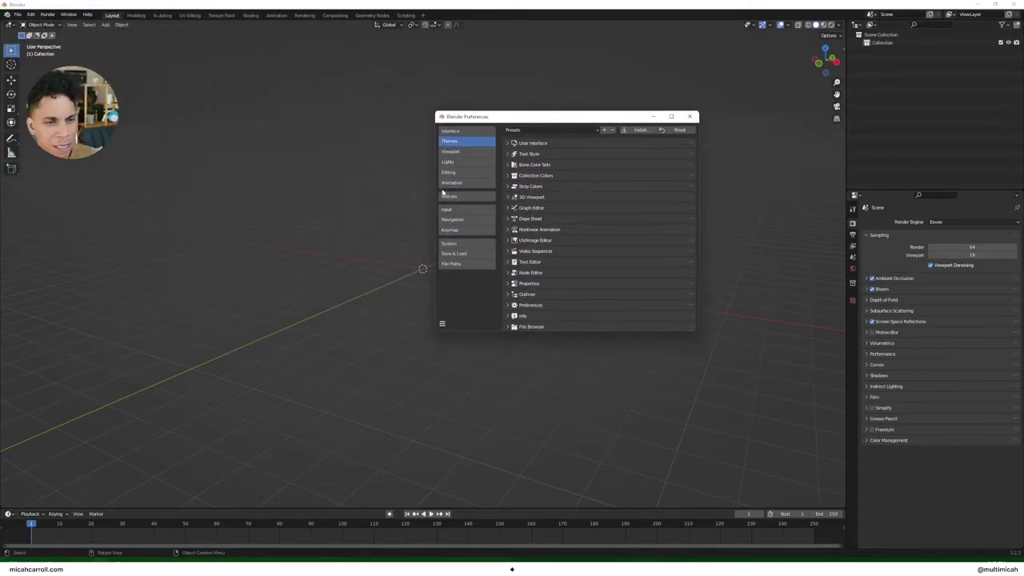
click(467, 183)
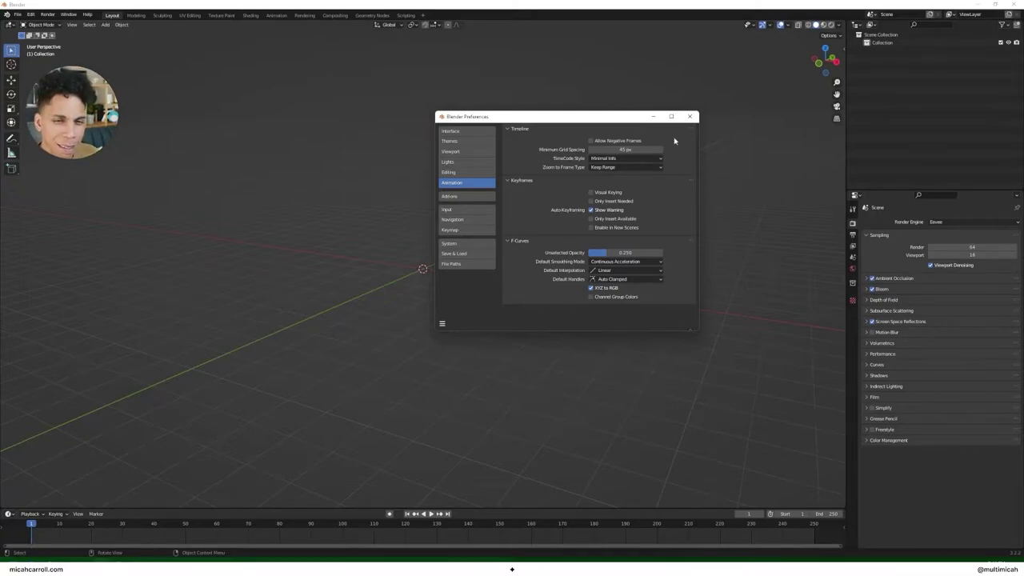
click(689, 116)
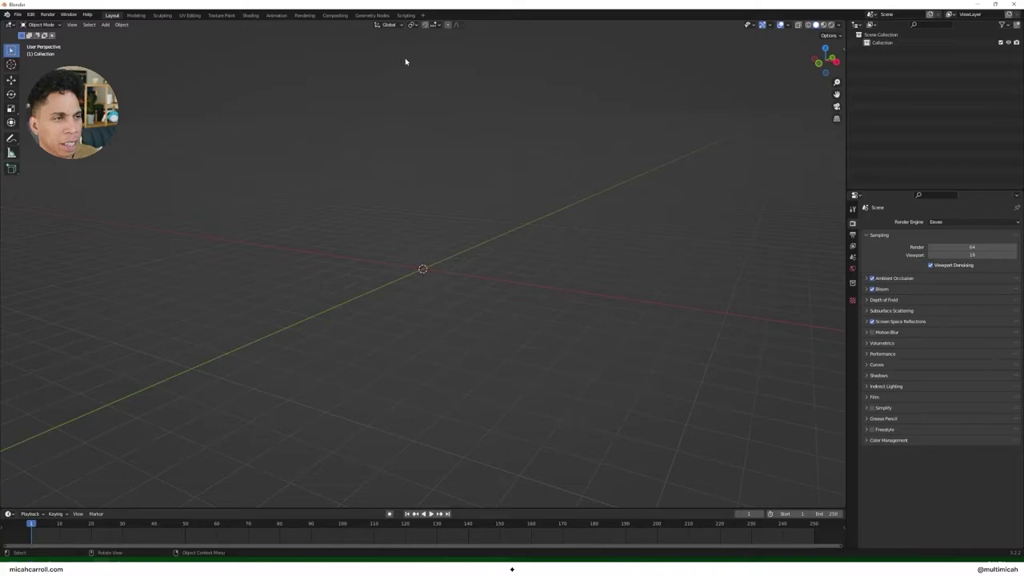
Step: Add a Video Editing workspace from the Video Editing category
right_click(425, 18)
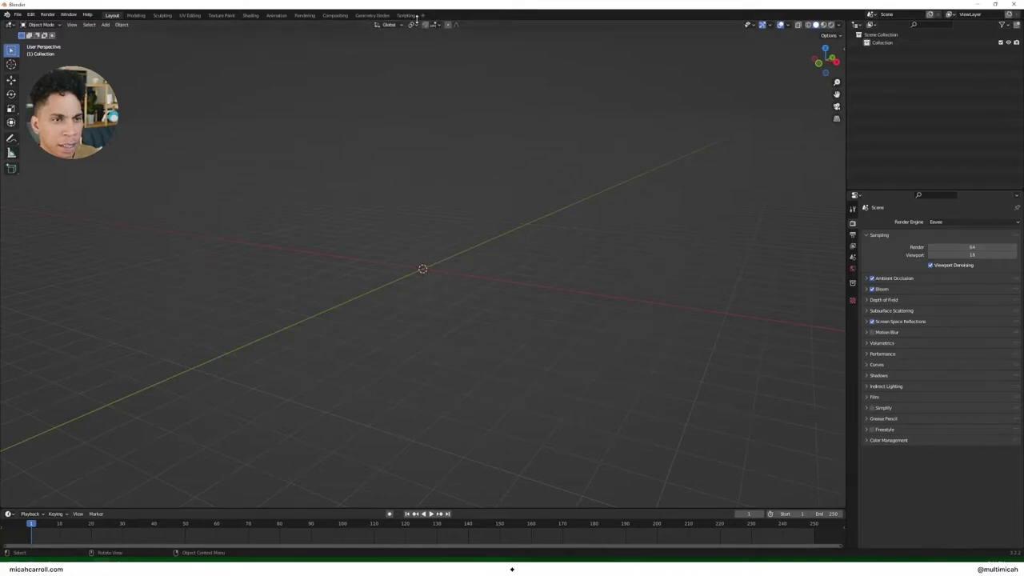
click(420, 17)
mouse_move(422, 64)
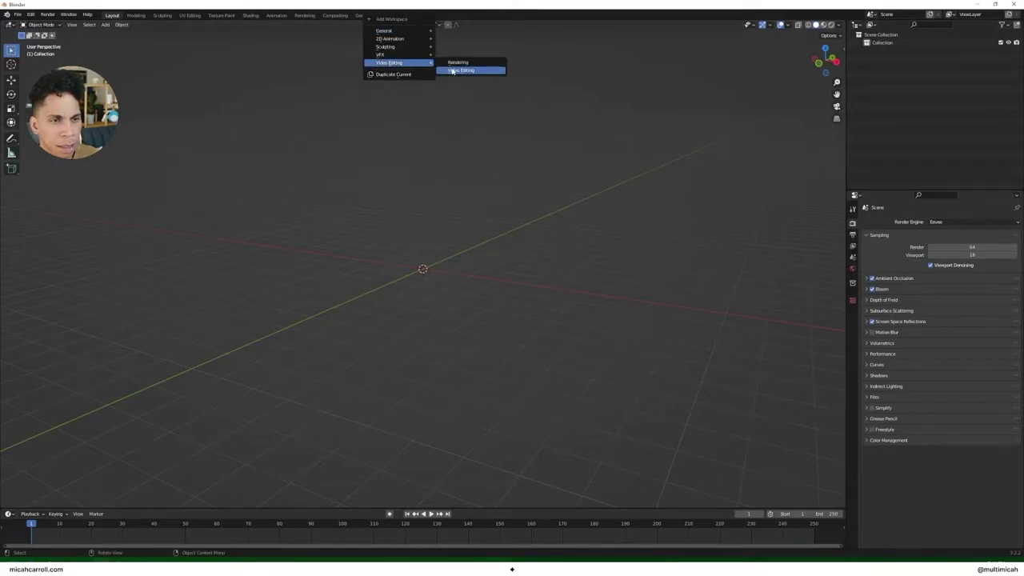
click(461, 71)
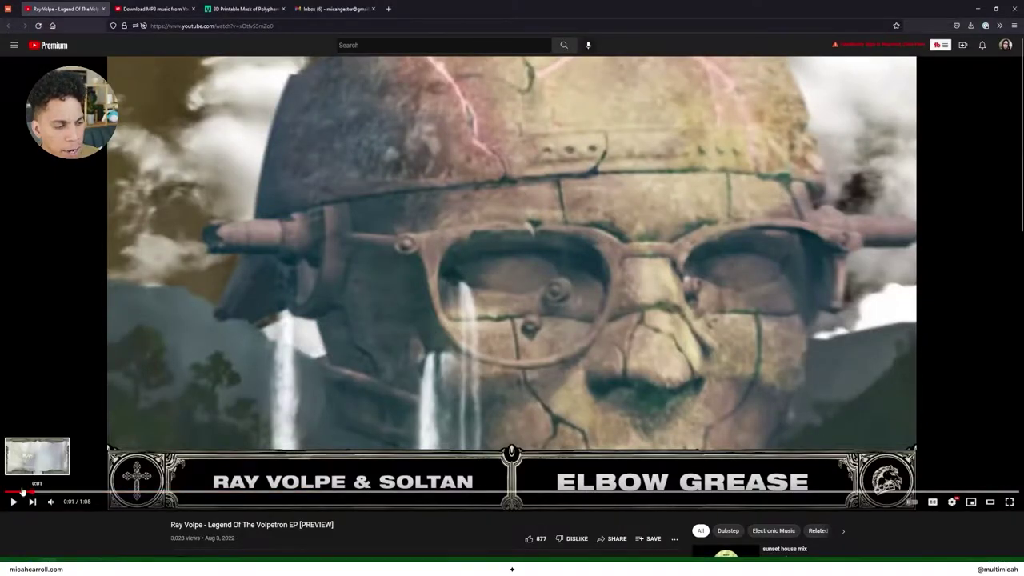
Step: In the browser, play the opening of the Legend Of The Volpetron EP preview from the start, pause it and copy its video URL
click(26, 491)
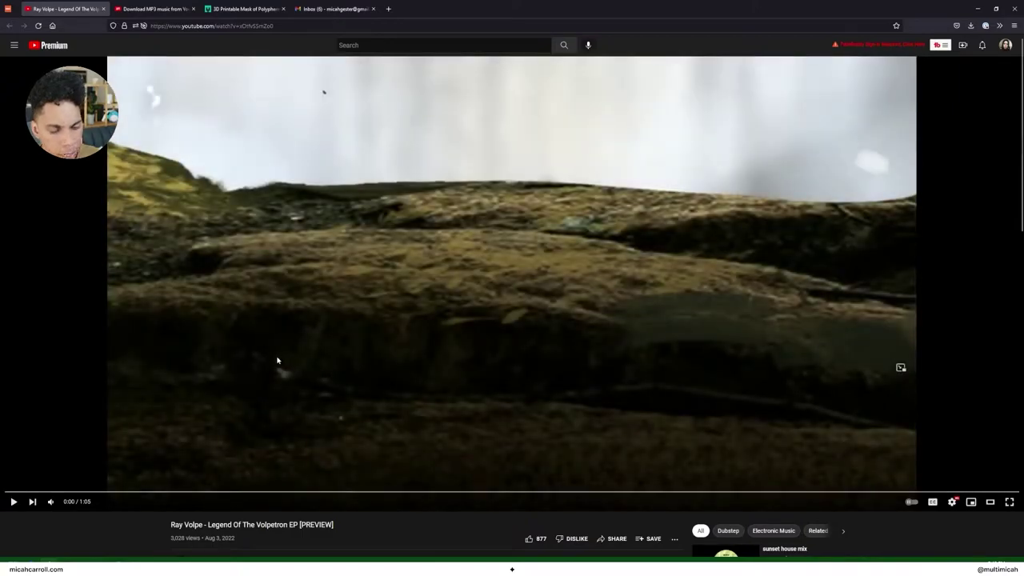
click(271, 361)
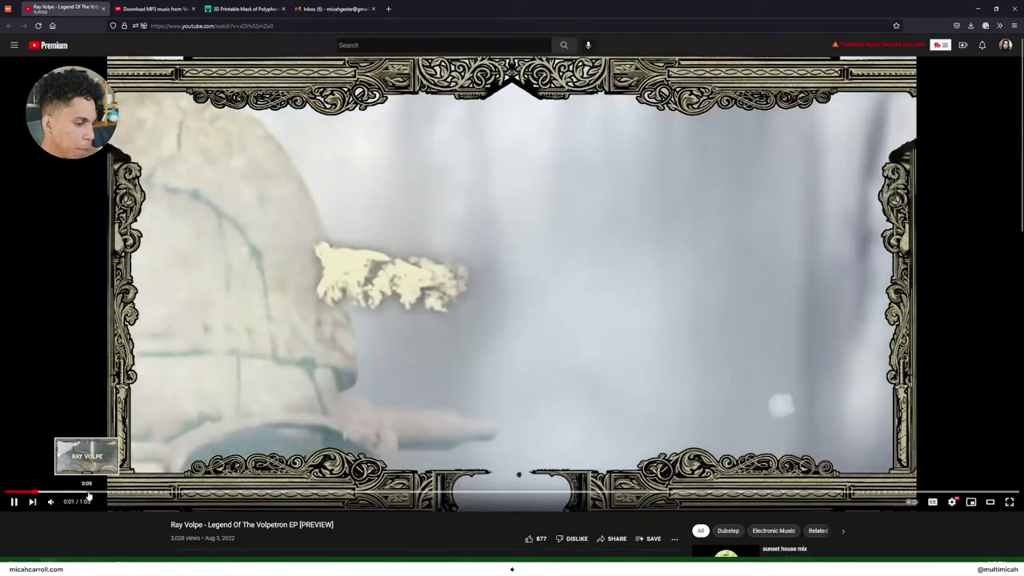
click(630, 373)
right_click(630, 373)
click(653, 399)
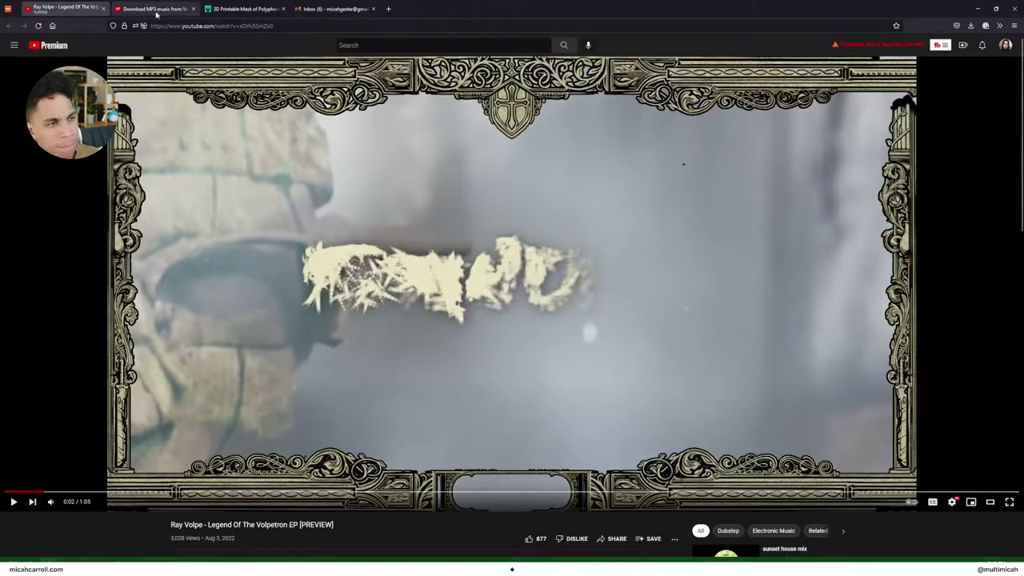
Step: Submit the copied video URL to the YT5s MP3 converter, and close the converter page and the mail inbox
click(156, 9)
click(560, 122)
key(ctrl+v)
click(639, 117)
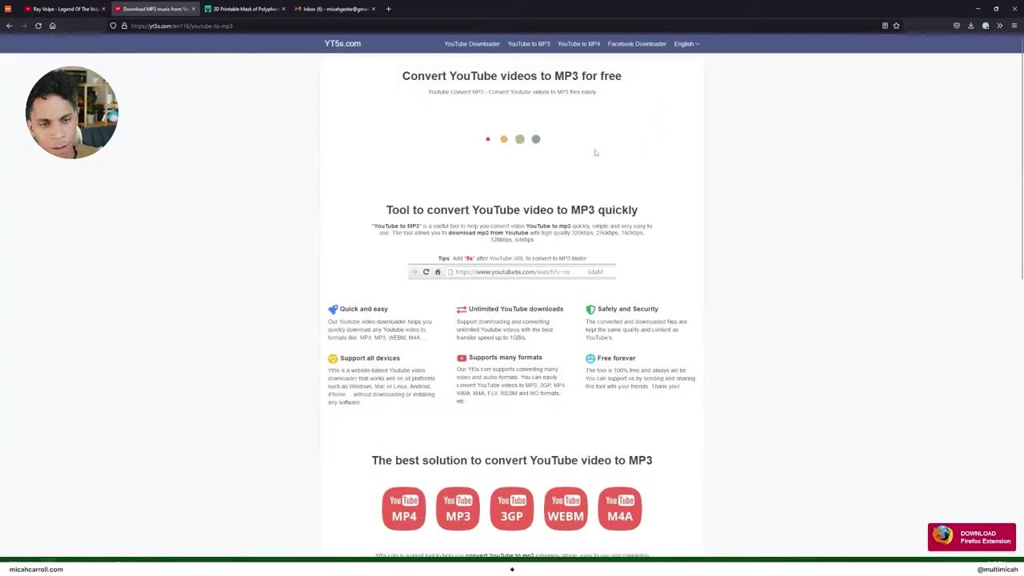
key(ctrl+w)
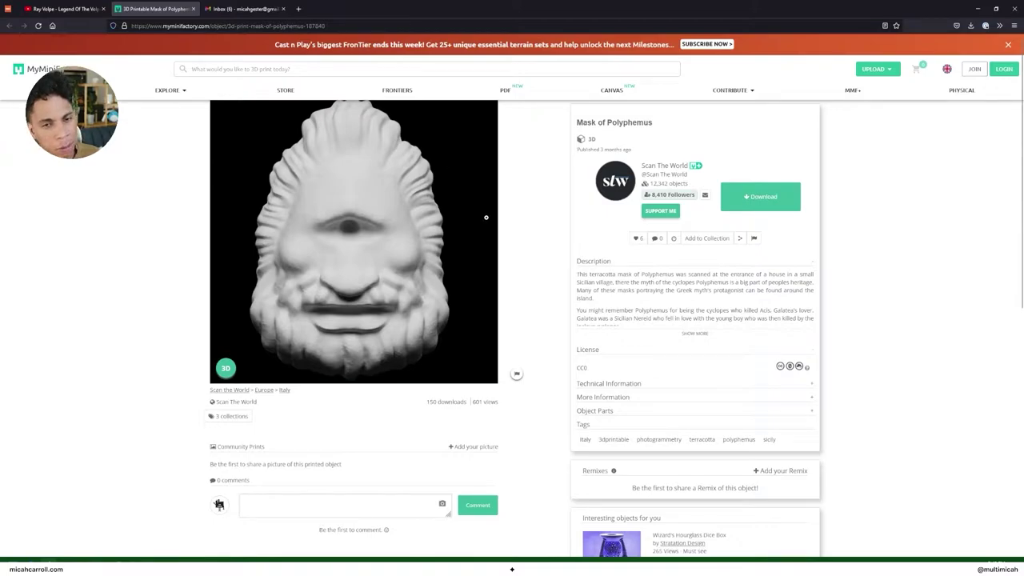
click(282, 9)
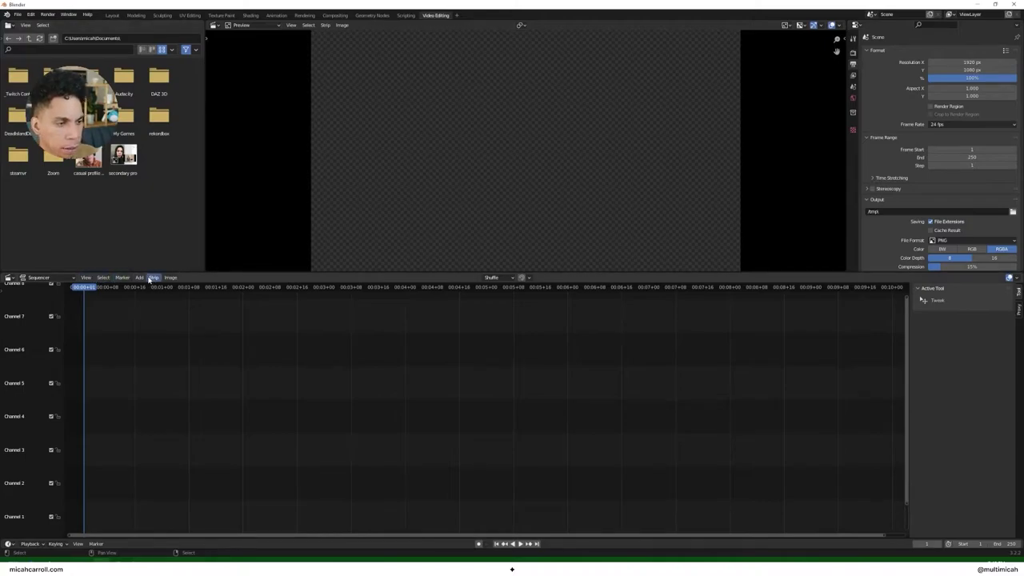
click(457, 16)
mouse_move(440, 63)
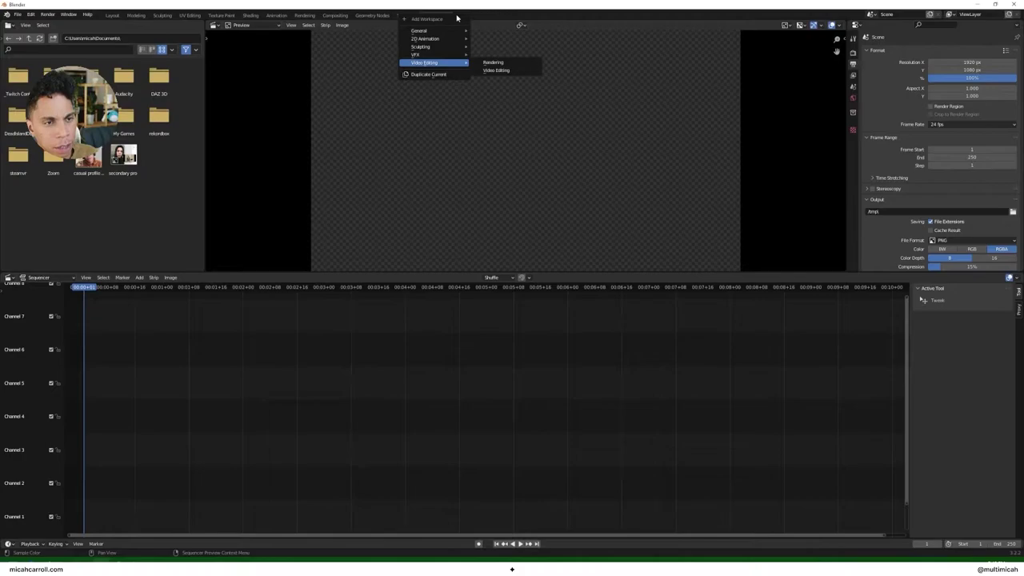
click(496, 62)
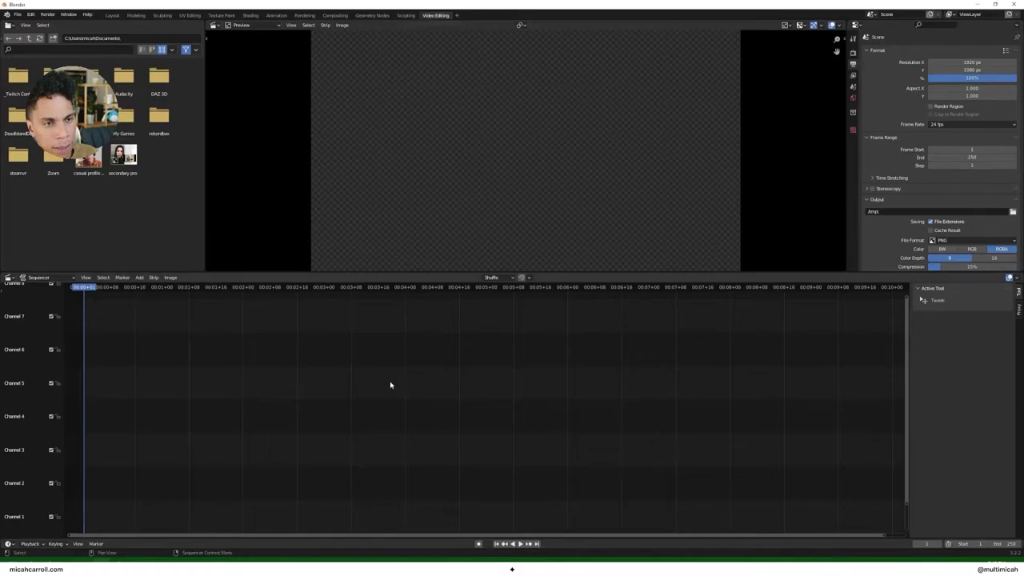
Step: Back in Blender, add the Ray Volpe preview MP3 as a sound strip in the sequencer and display its waveform
click(139, 278)
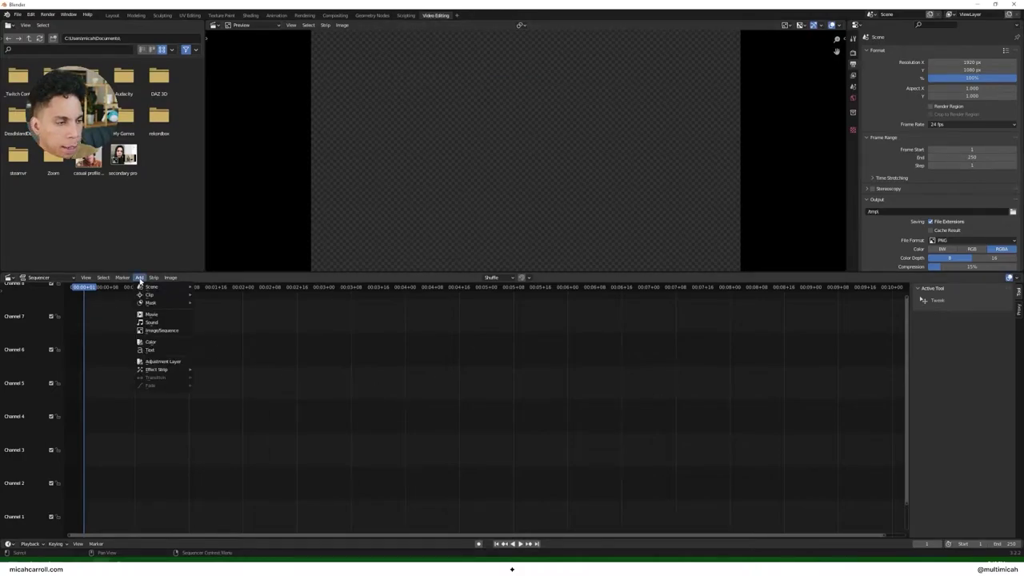
click(160, 323)
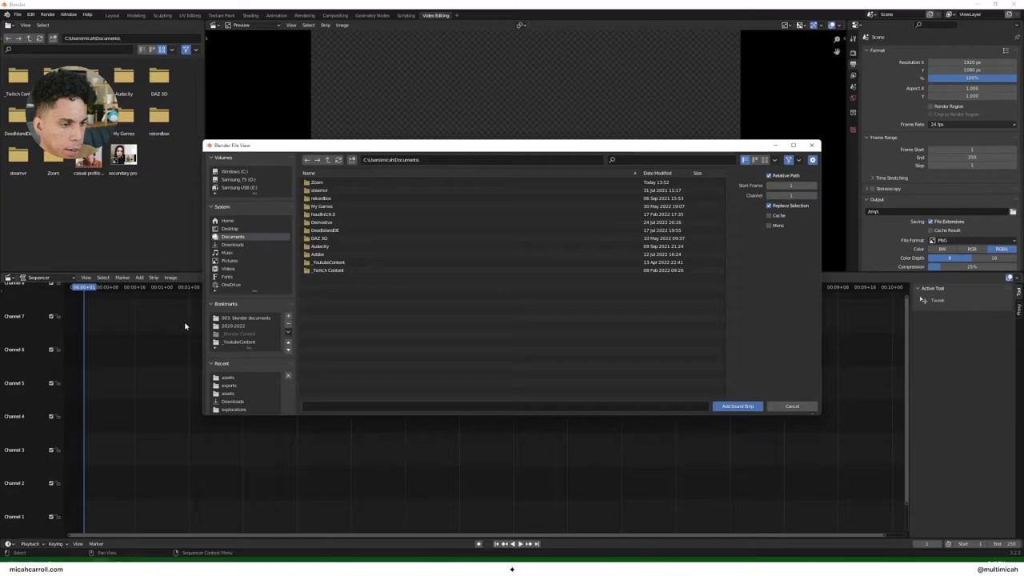
click(256, 326)
double_click(348, 193)
double_click(348, 192)
click(347, 184)
click(752, 407)
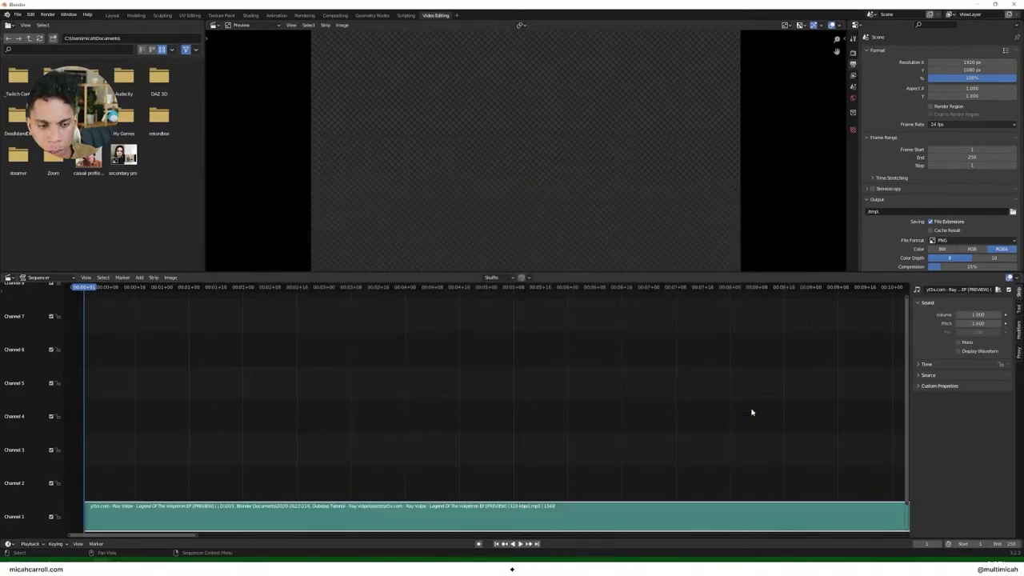
click(958, 352)
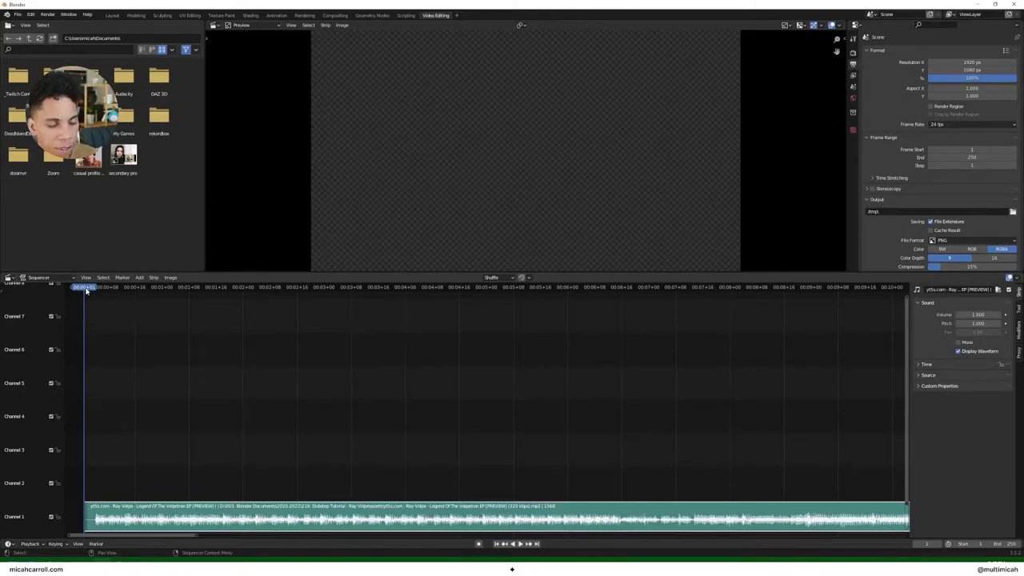
Step: Play the sound strip from the start of the timeline to listen for a suitable section
key(space)
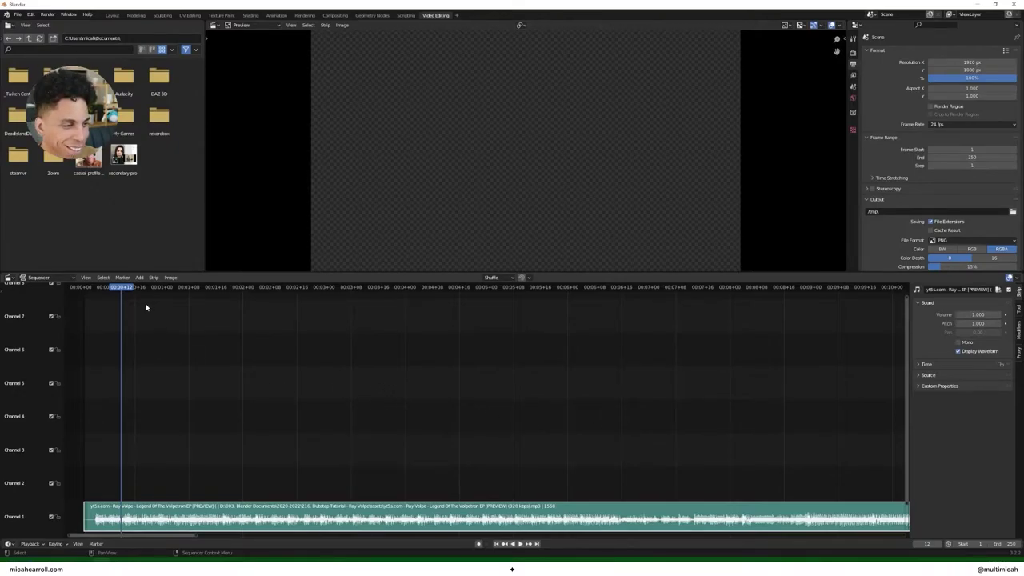
key(space)
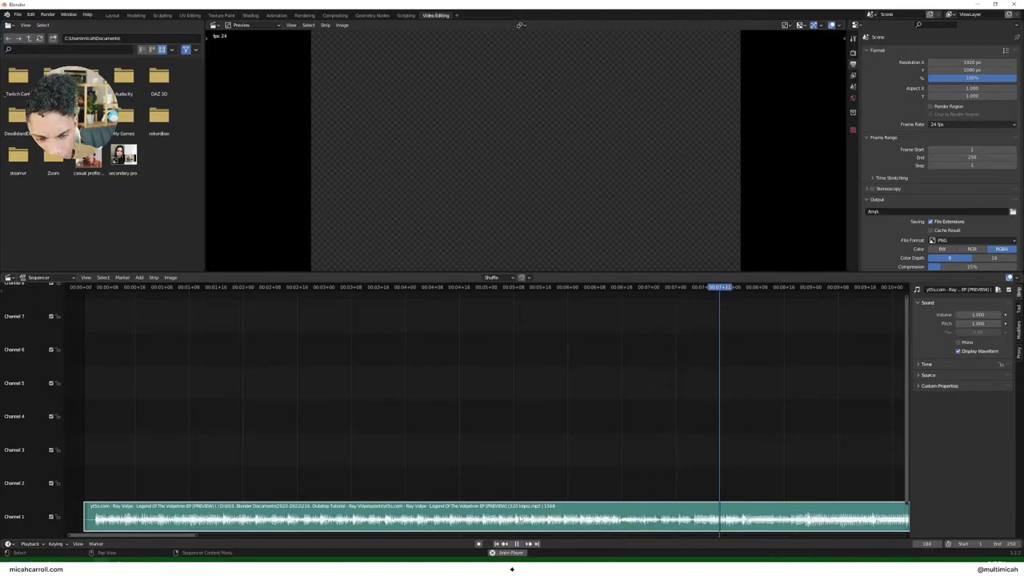
key(Escape)
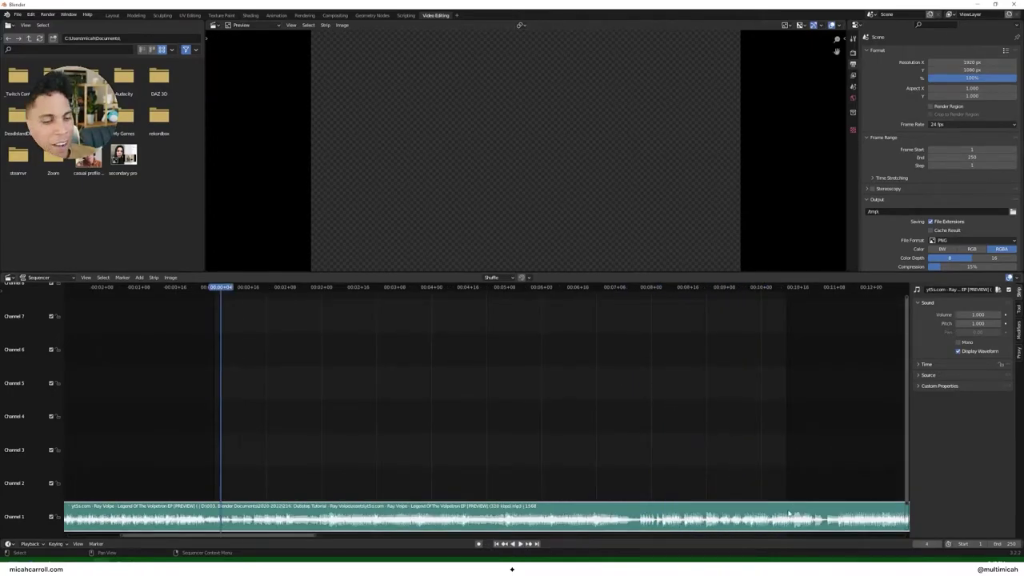
Step: Split the sound strip at frames 1 and 250 to isolate the section for the animation, and briefly play it
drag(226, 290, 214, 291)
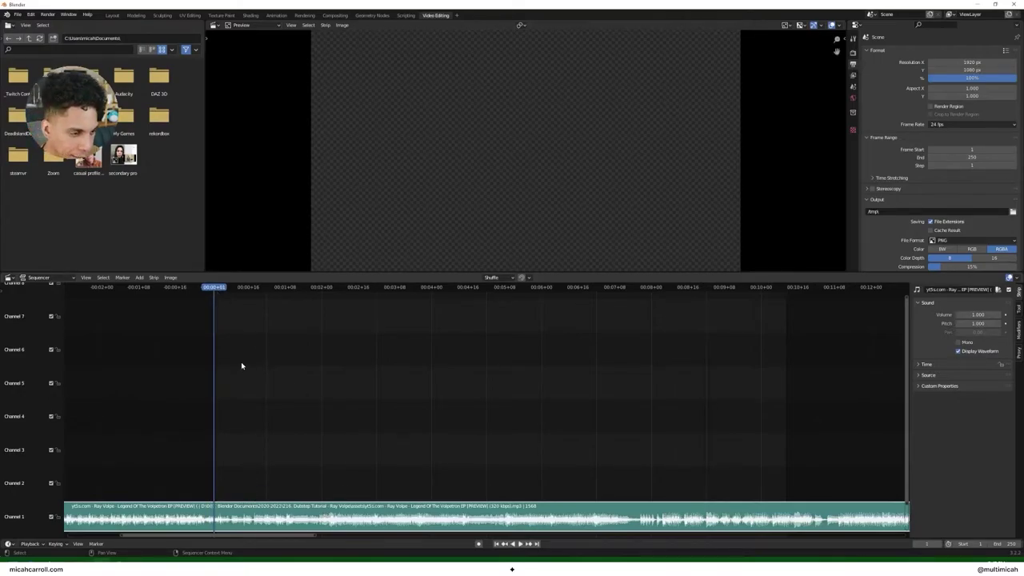
key(k)
drag(788, 290, 768, 292)
key(shift+Right)
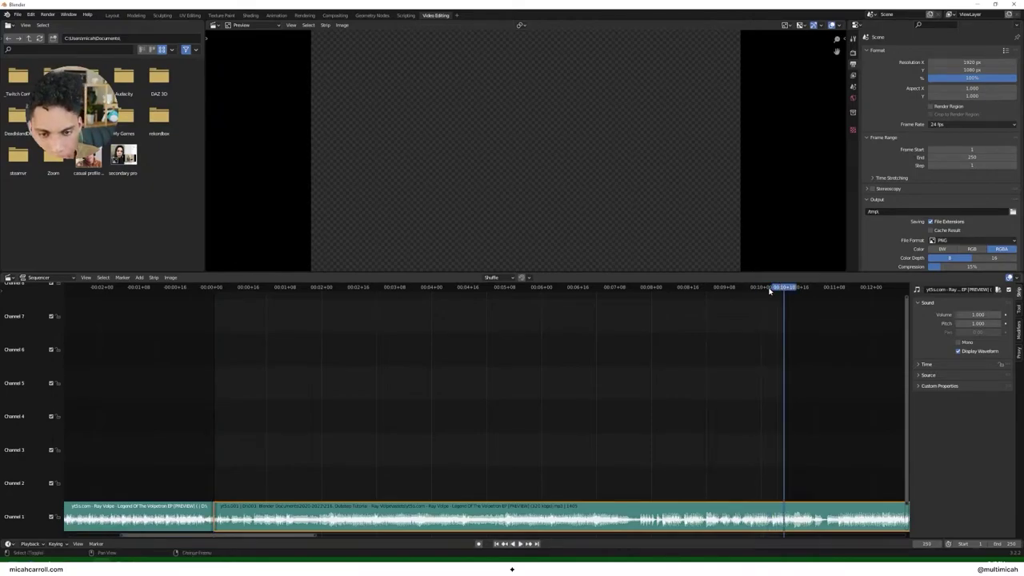
key(k)
key(space)
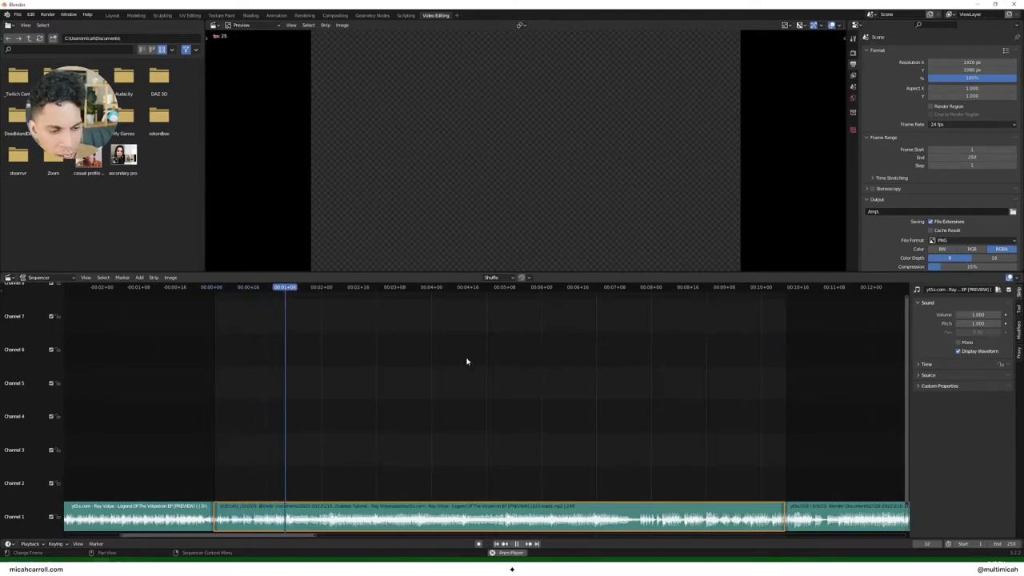
key(space)
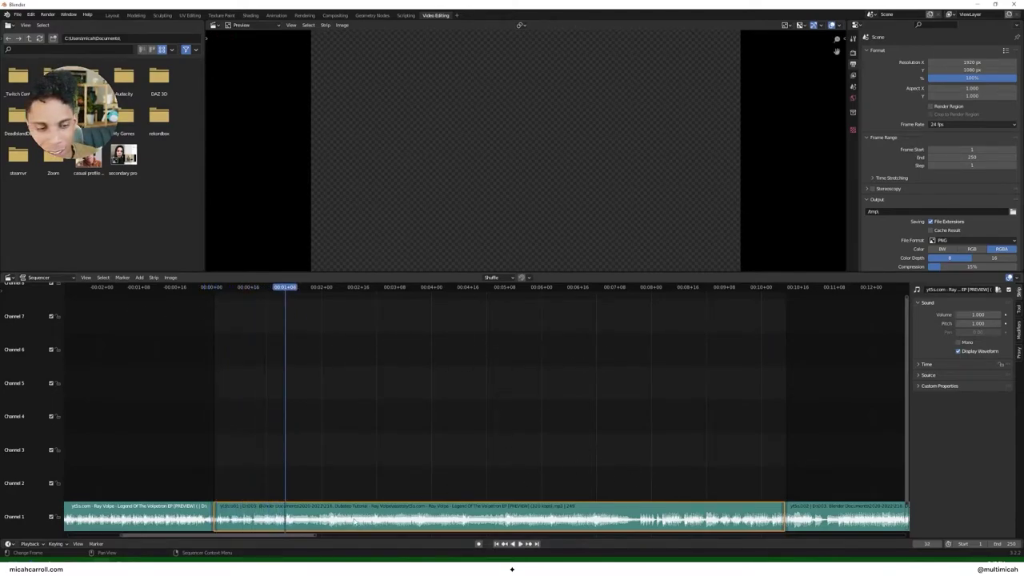
Step: Add a fade in and out to the middle sound strip between the two cuts
click(355, 521)
right_click(355, 520)
click(460, 478)
click(368, 514)
right_click(368, 512)
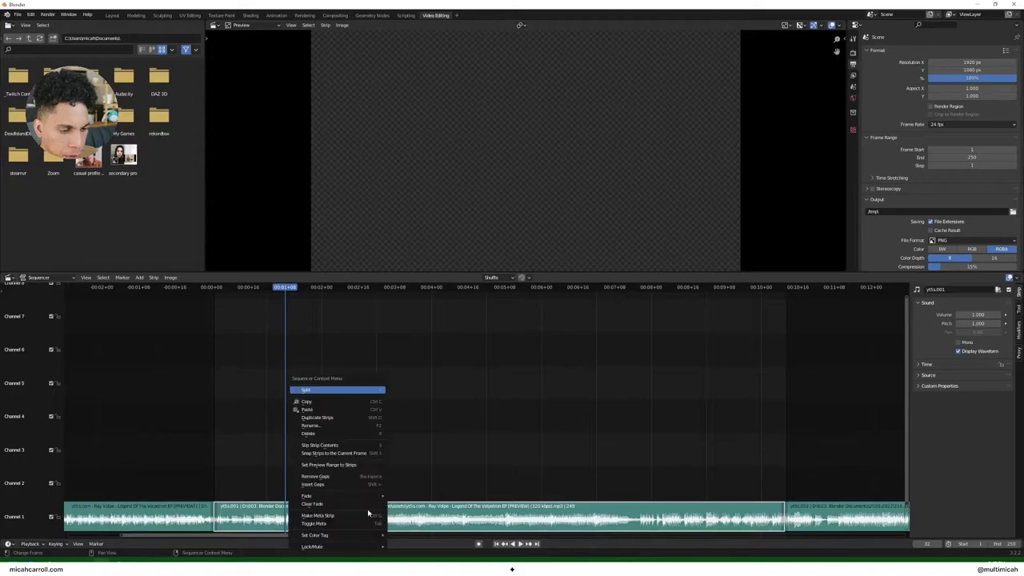
mouse_move(352, 496)
click(423, 499)
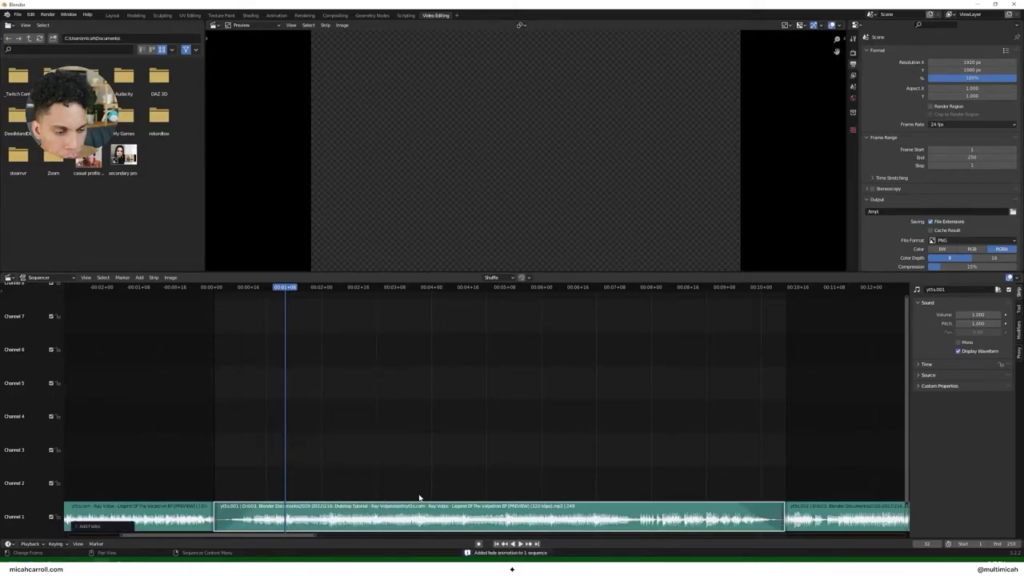
Step: Play the faded section from the first frame to check how the audio fades
key(shift+Left)
key(space)
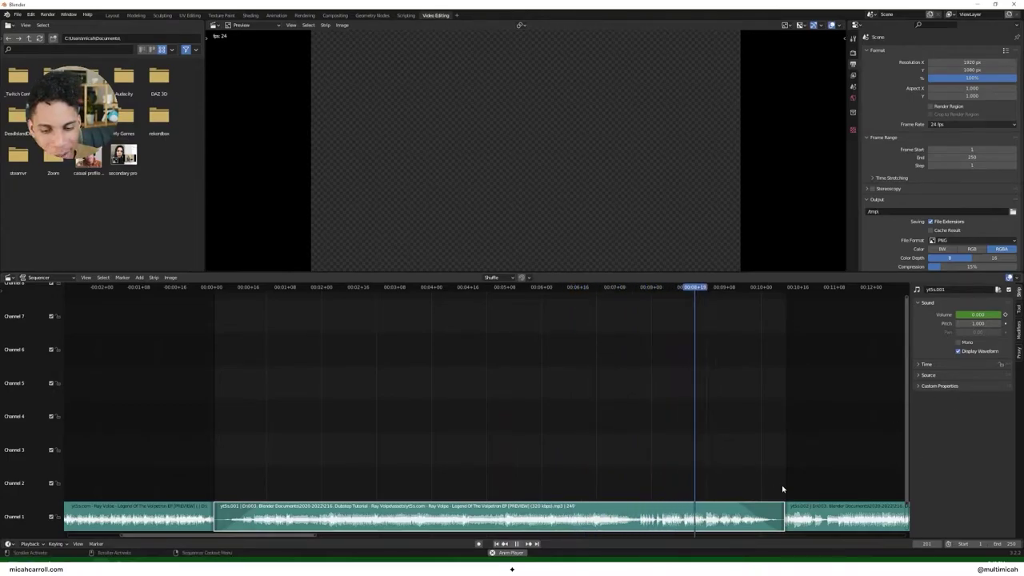
key(Escape)
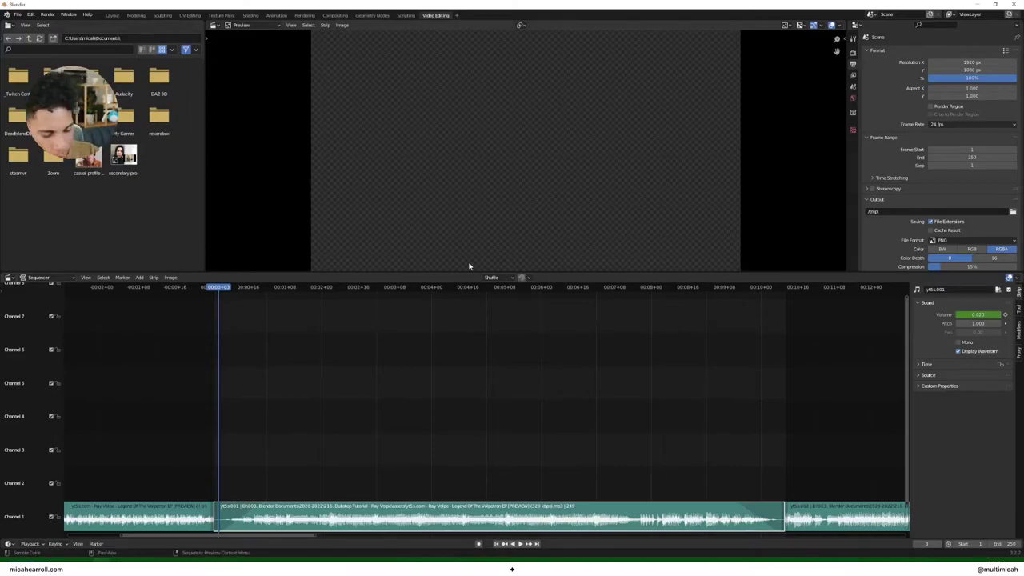
Step: Save the project as rayvolpe-dubstep-tutorial.blend in the assets folder and return to the Layout workspace
click(31, 14)
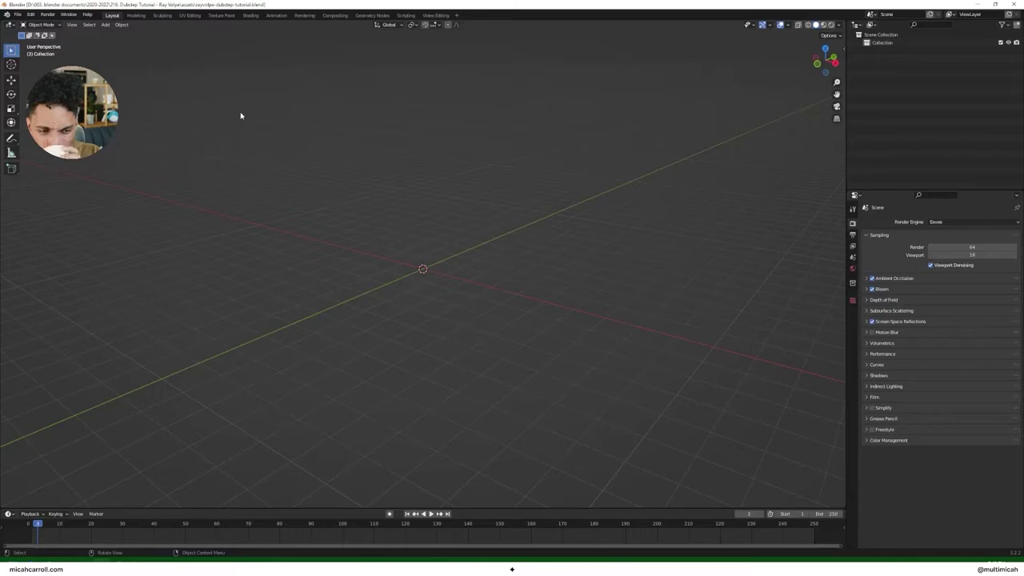
mouse_move(409, 199)
middle_down()
mouse_move(355, 179)
mouse_move(418, 208)
middle_up()
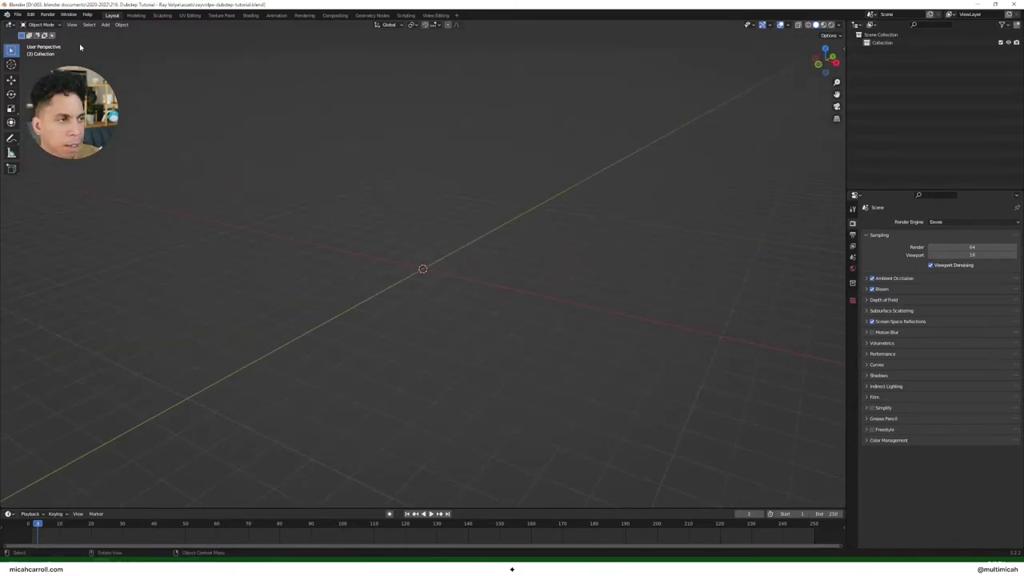
Step: Import the polifemo-terracotta.stl mask model from the assets folder
click(16, 15)
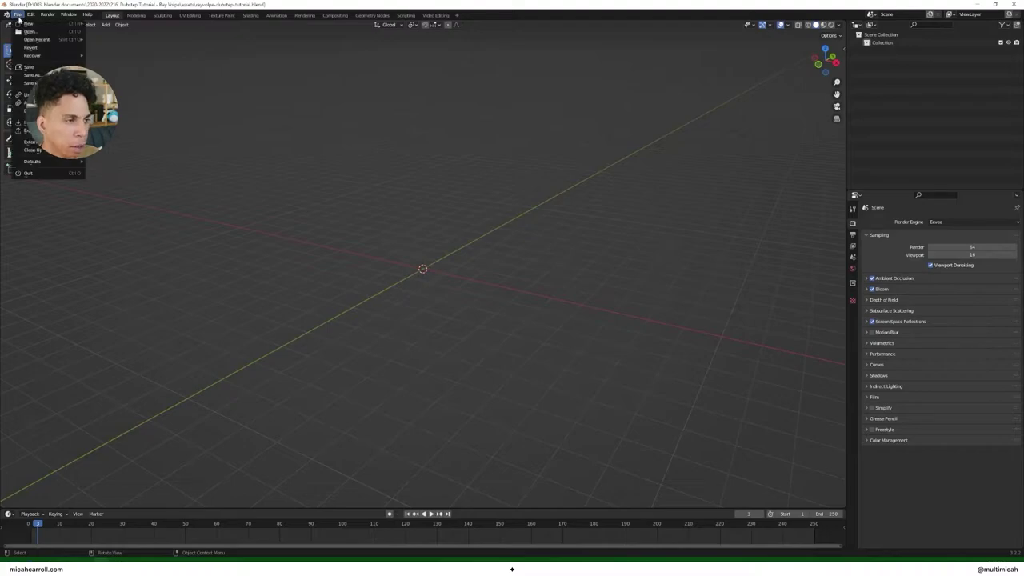
mouse_move(48, 122)
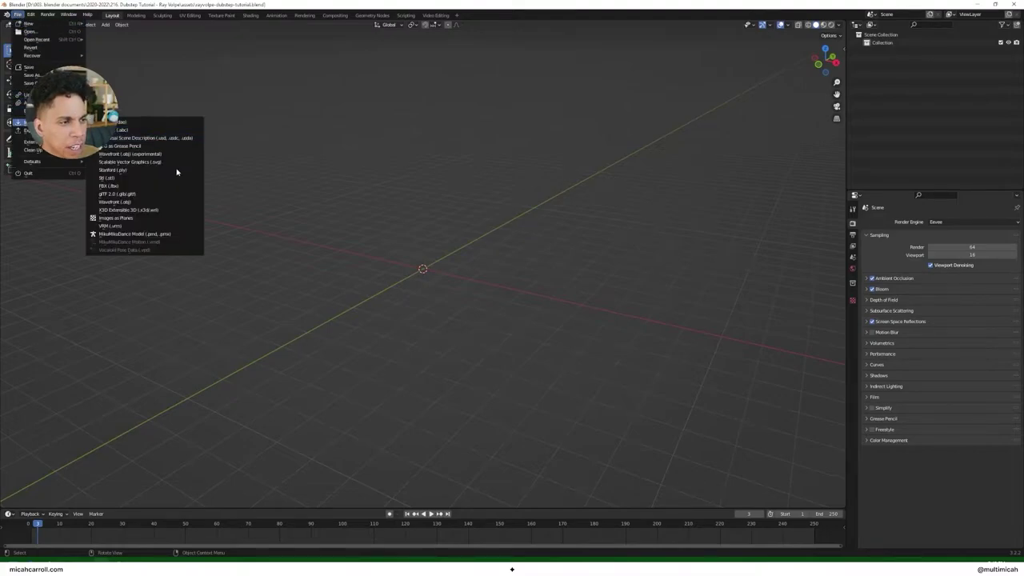
click(112, 178)
click(355, 184)
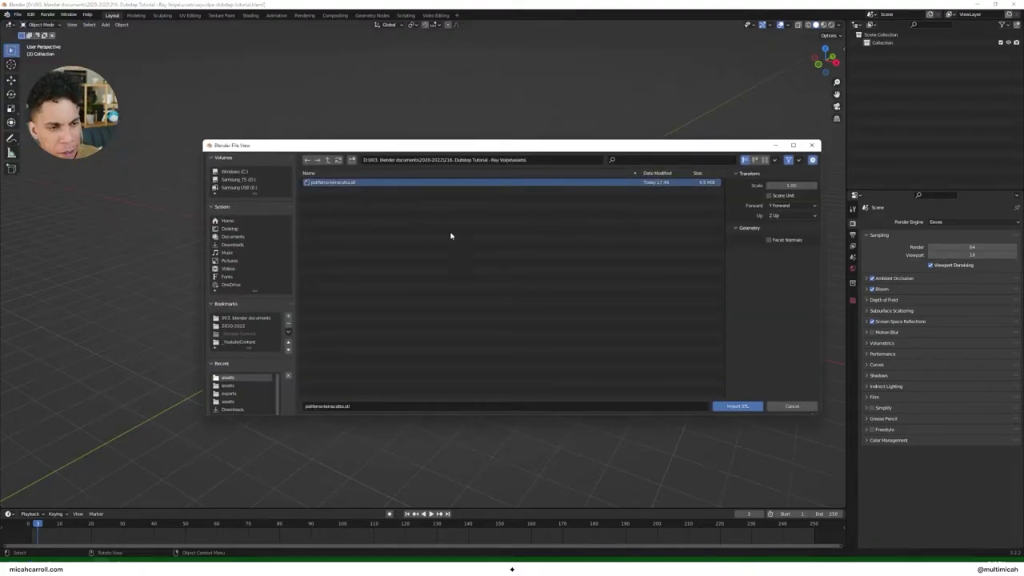
click(746, 407)
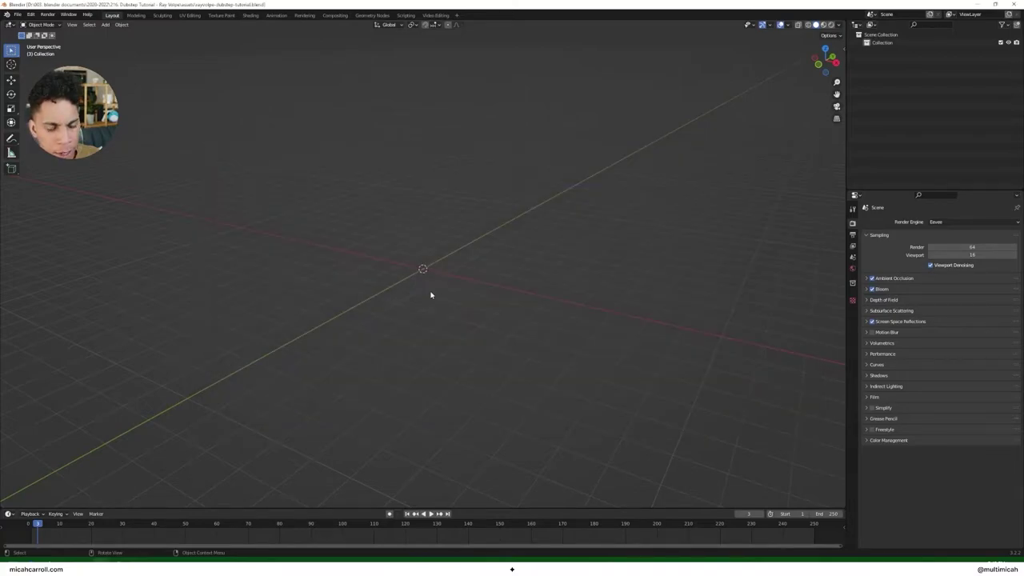
mouse_move(475, 294)
middle_down()
mouse_move(565, 279)
mouse_move(563, 269)
mouse_move(542, 286)
mouse_move(469, 299)
middle_up()
mouse_move(469, 315)
middle_down()
mouse_move(436, 296)
mouse_move(465, 314)
middle_up()
scroll(454, 314, down, 1)
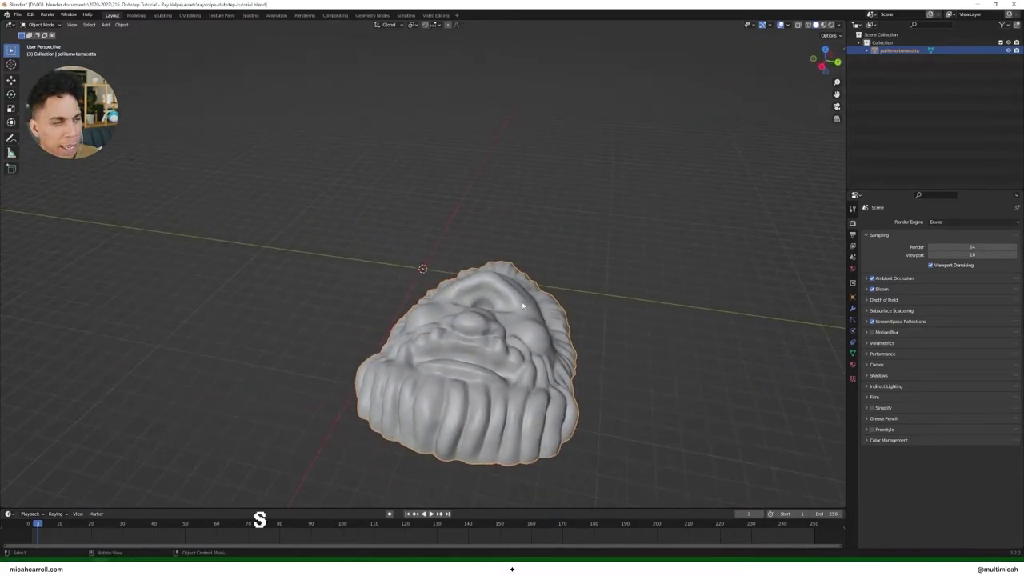
Step: Select the imported mask and set its origin to its geometry
click(624, 237)
click(441, 286)
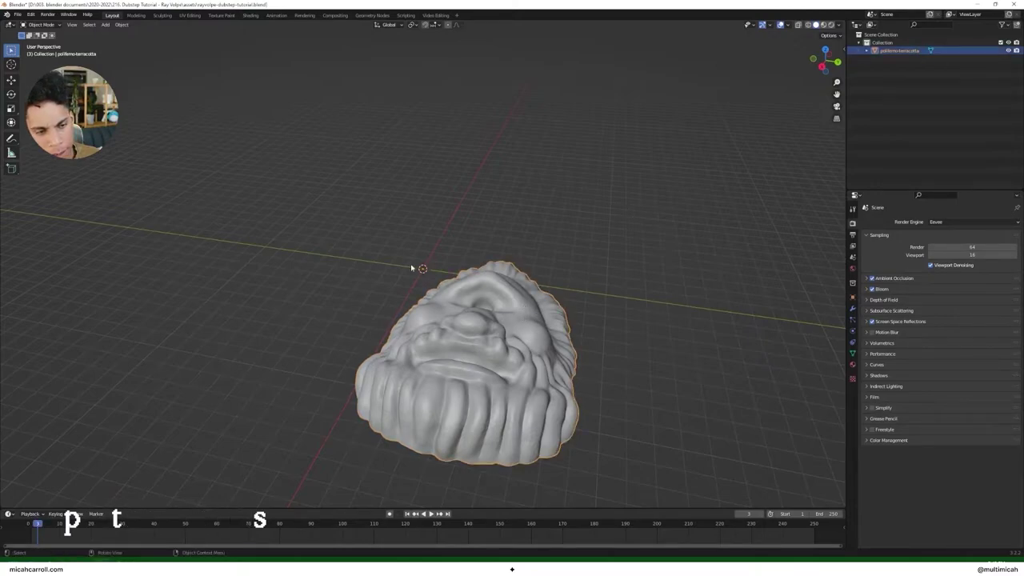
click(122, 24)
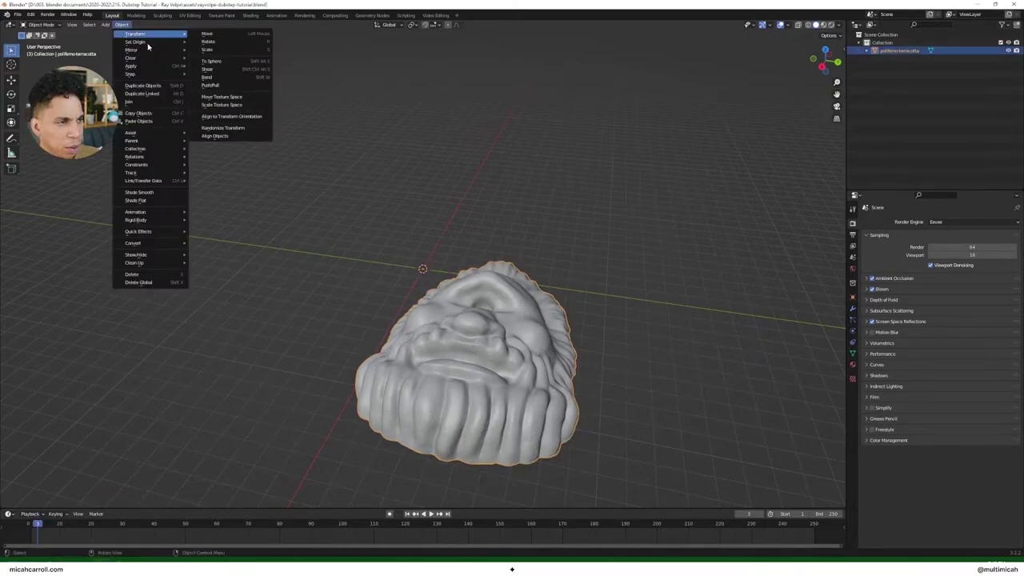
mouse_move(148, 42)
click(224, 51)
click(594, 251)
click(548, 282)
Step: Scale the mask down and move it along Y and X onto the world origin
middle_drag(548, 282, 573, 315)
key(s)
click(538, 319)
key(g)
key(y)
click(478, 307)
key(g)
key(x)
click(514, 245)
middle_drag(513, 245, 399, 197)
key(s)
click(593, 292)
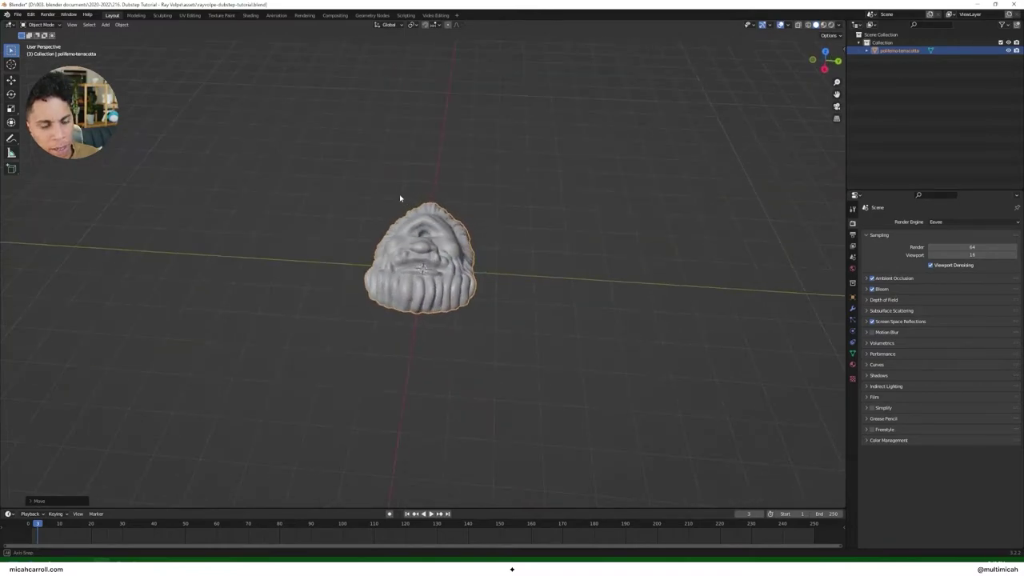
Step: Rotate the mask 90° so it stands upright facing along the X axis, and adjust its height along Z
text(rx90)
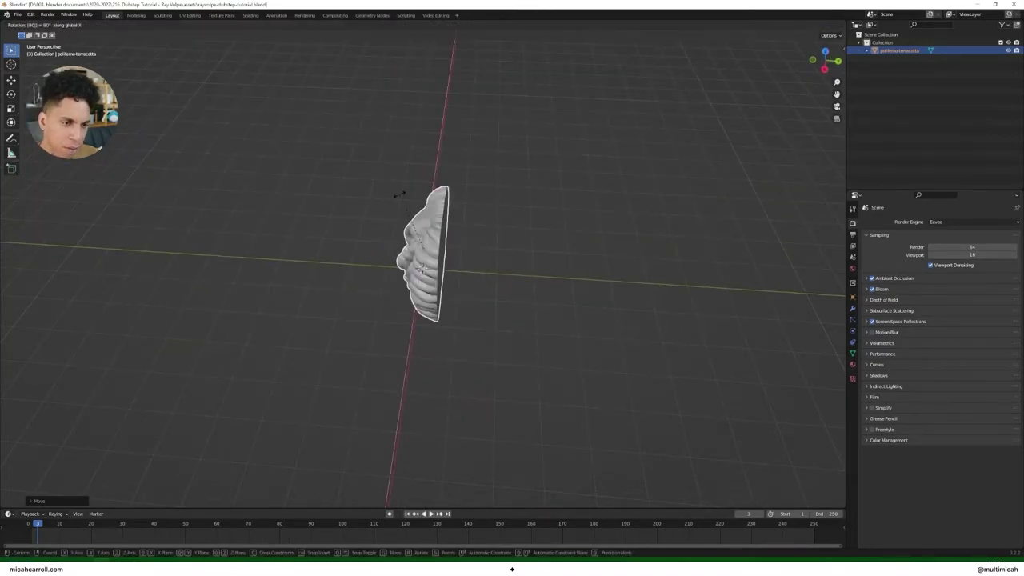
key(Return)
middle_drag(520, 272, 526, 227)
key(g)
key(z)
click(528, 232)
Step: Check the mask from the standard views, finish in the right orthographic view, and save the project
key(grave)
click(465, 187)
key(grave)
click(592, 164)
key(grave)
click(734, 177)
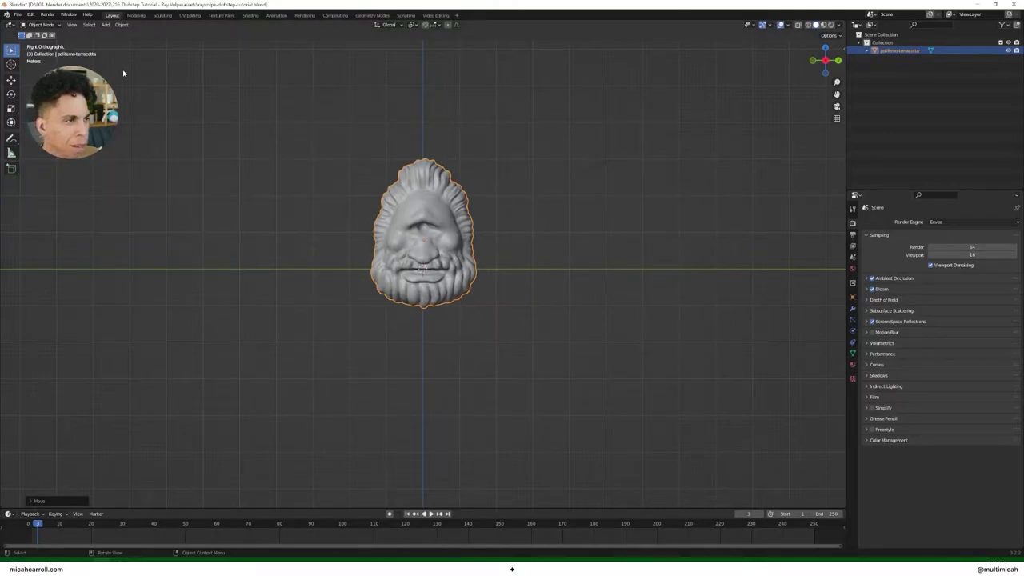
key(ctrl+s)
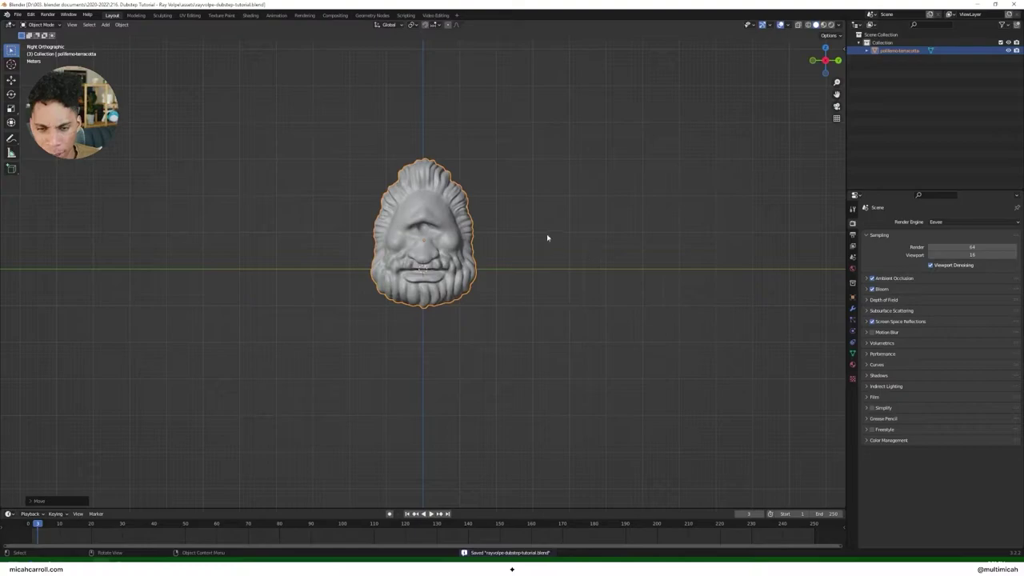
Step: Add a camera and move it along X to sit in front of the mask's face
key(shift+a)
click(525, 353)
middle_drag(525, 354, 487, 263)
key(g)
key(x)
click(176, 296)
middle_drag(176, 296, 640, 225)
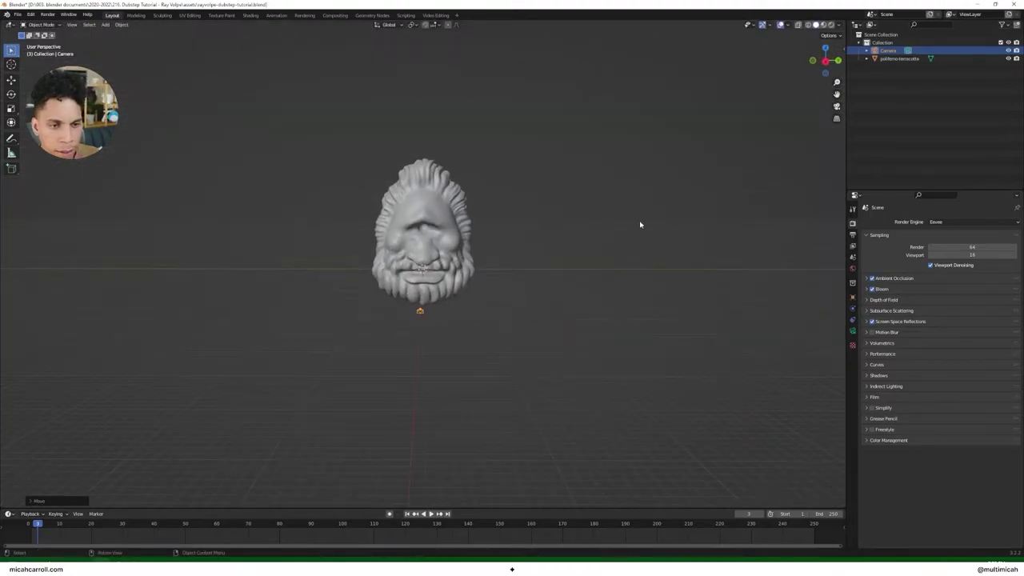
Step: Split the 3D viewport into two side-by-side views and reposition the camera while looking through it in one half
right_click(411, 509)
click(407, 505)
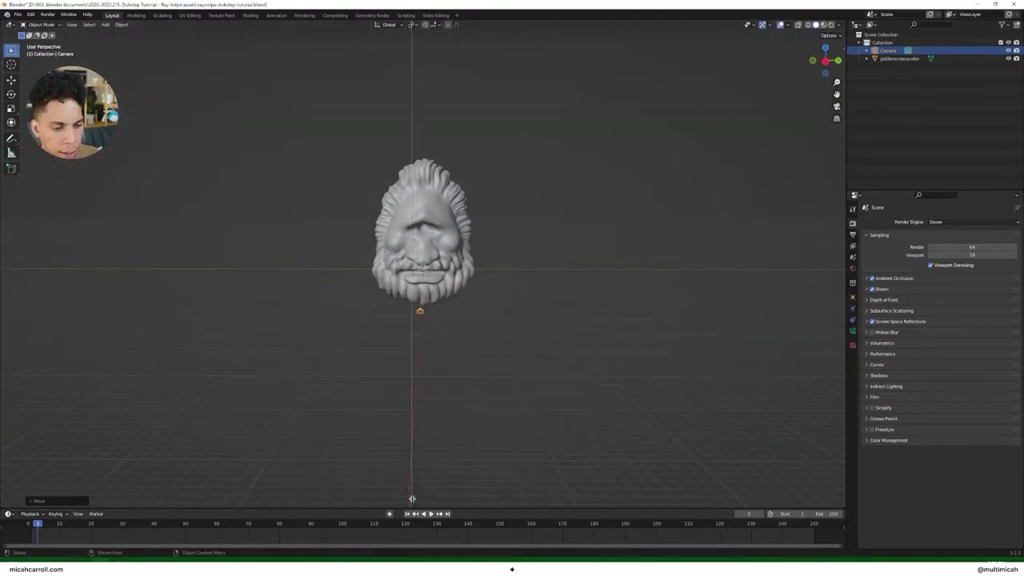
click(412, 499)
key(grave)
click(712, 198)
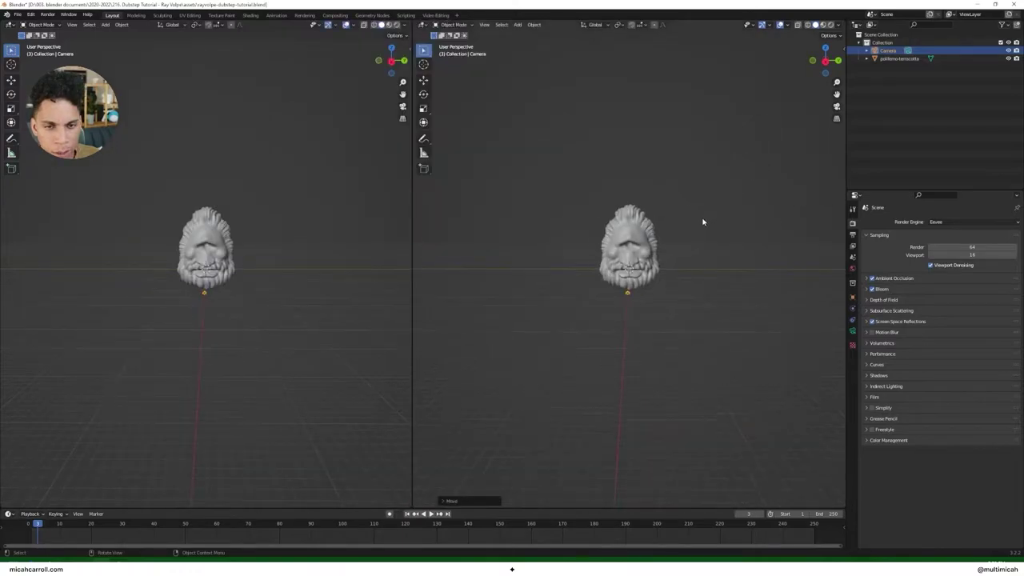
key(g)
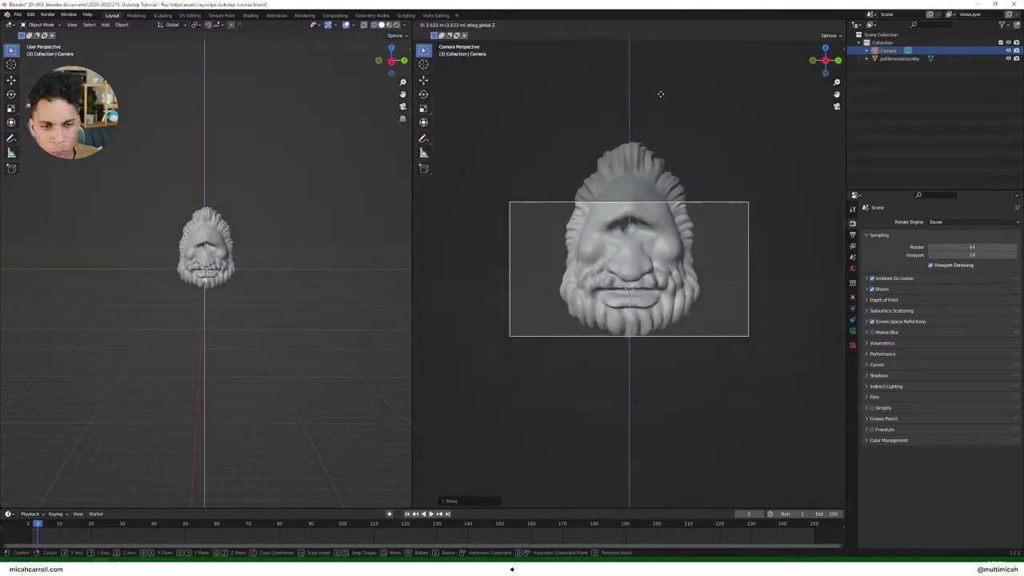
click(618, 474)
Step: Rescale the mask and move it along Z so it sits above the world origin
scroll(222, 264, up, 4)
middle_drag(226, 270, 292, 264)
click(243, 266)
scroll(271, 266, up, 3)
key(s)
click(226, 240)
key(g)
key(z)
click(230, 243)
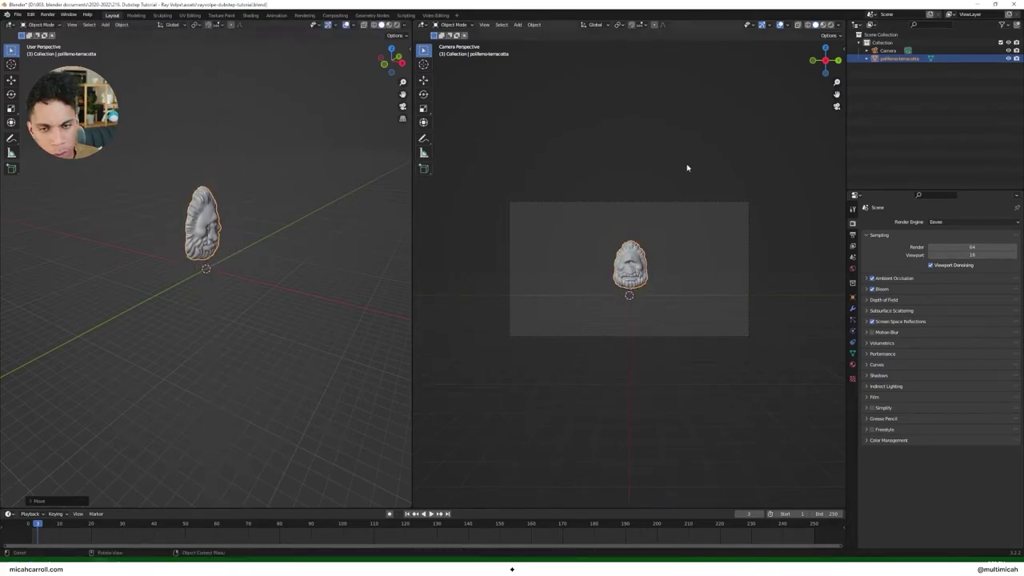
Step: Move the camera closer to the mask along X and adjust its height along Z to frame the face
click(888, 50)
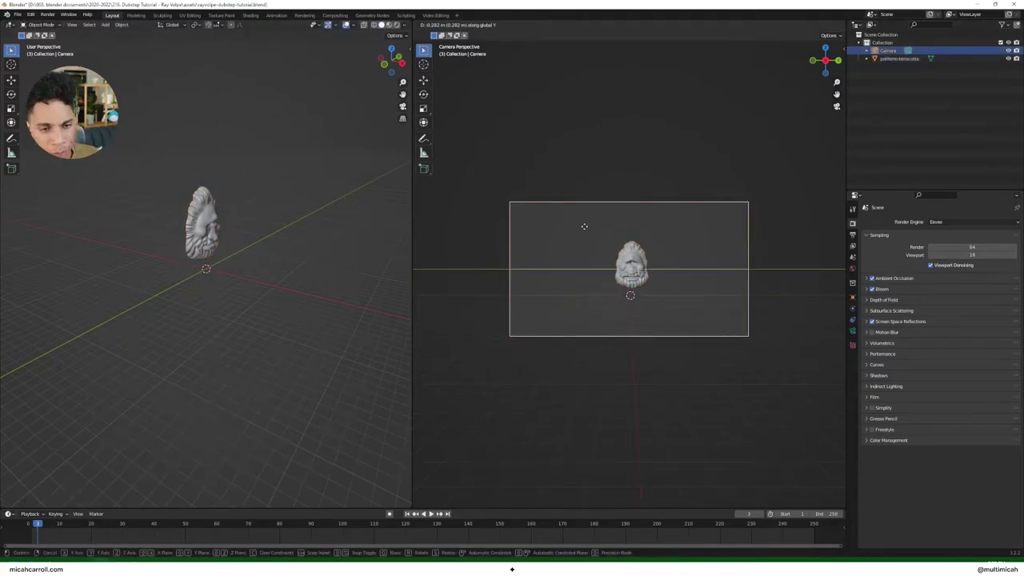
key(g)
key(x)
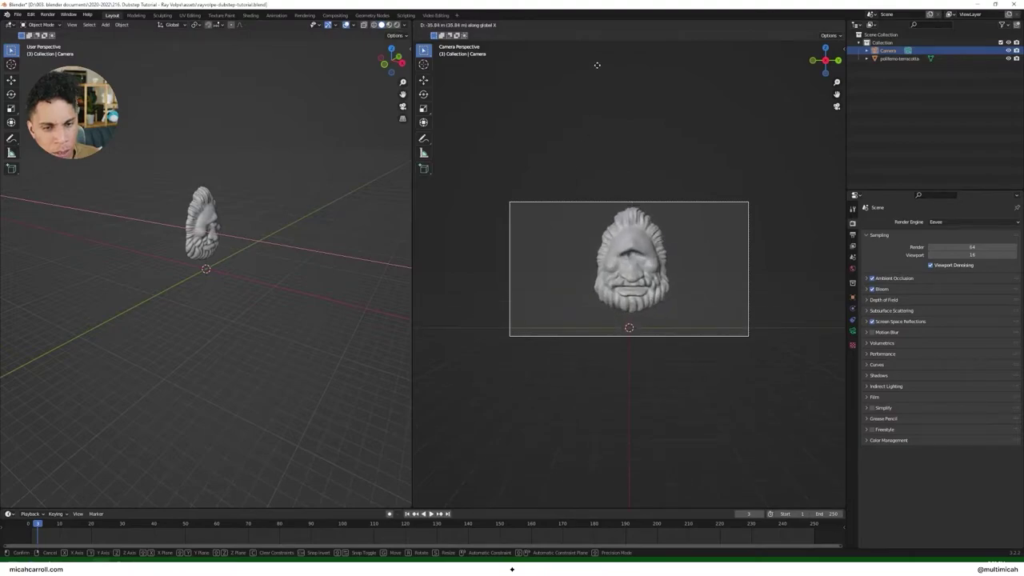
click(601, 81)
key(g)
key(z)
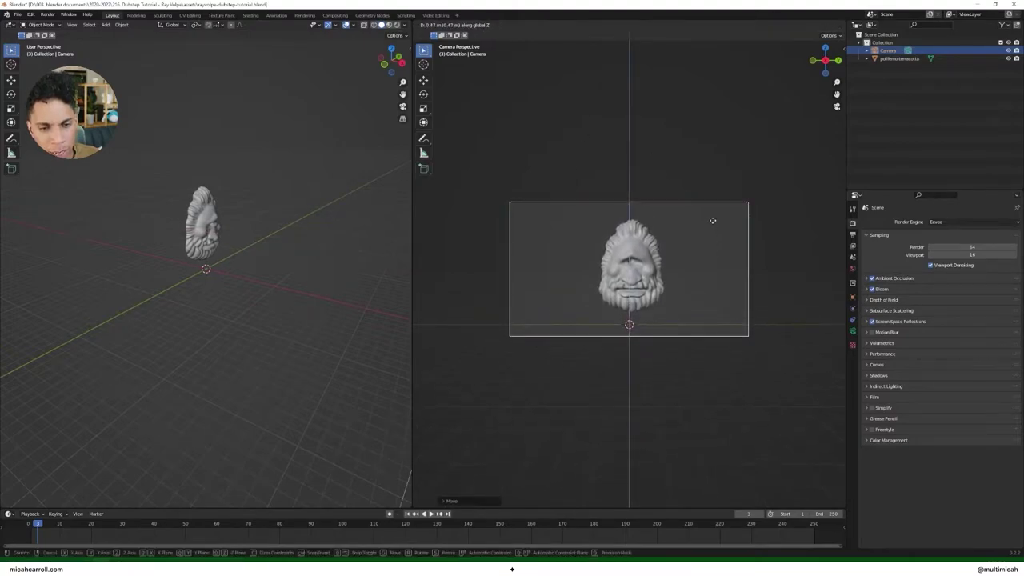
click(713, 220)
Step: Set the render resolution to a vertical 1080 × 1920 px
click(851, 235)
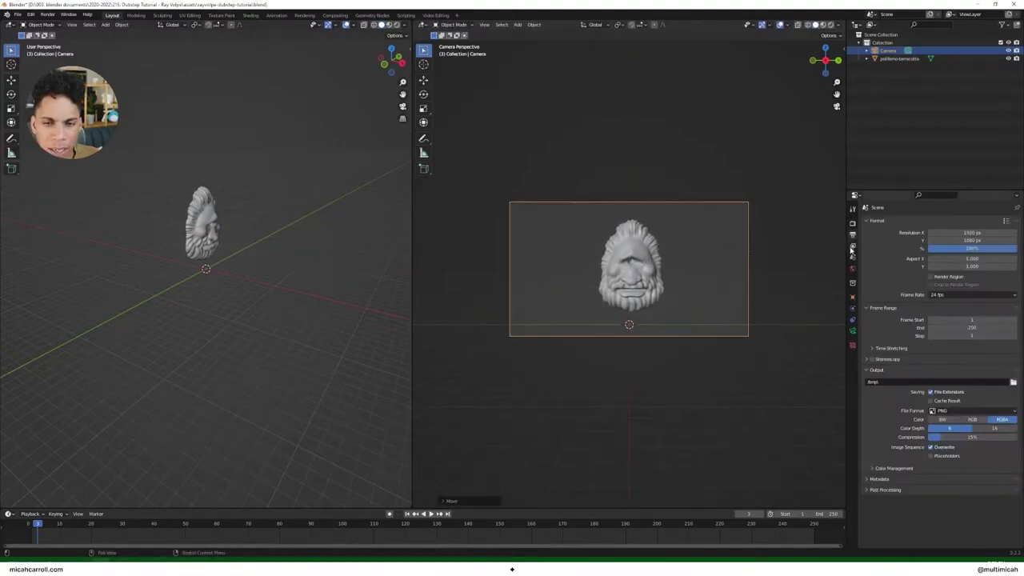
double_click(972, 232)
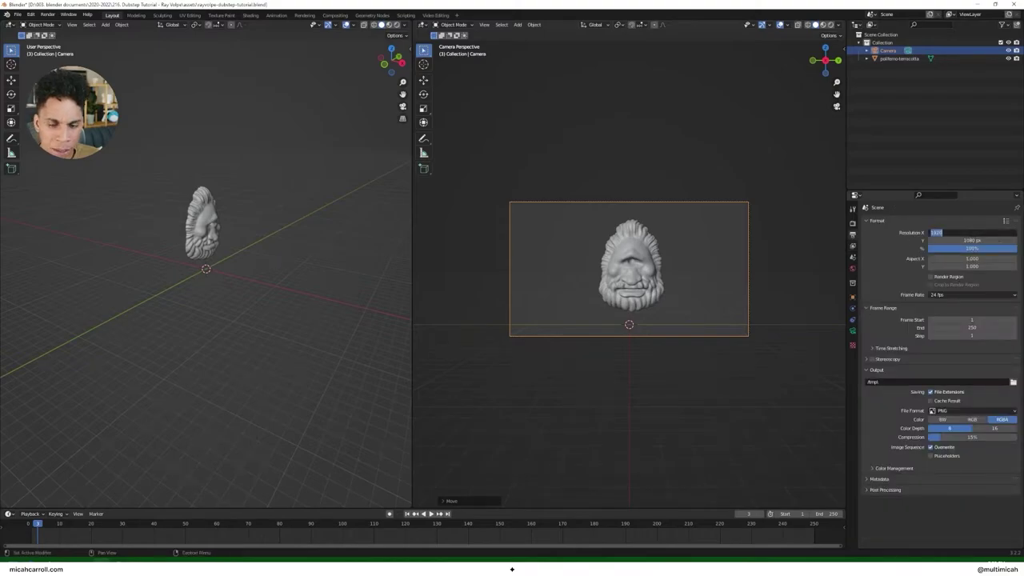
text(1080)
key(Return)
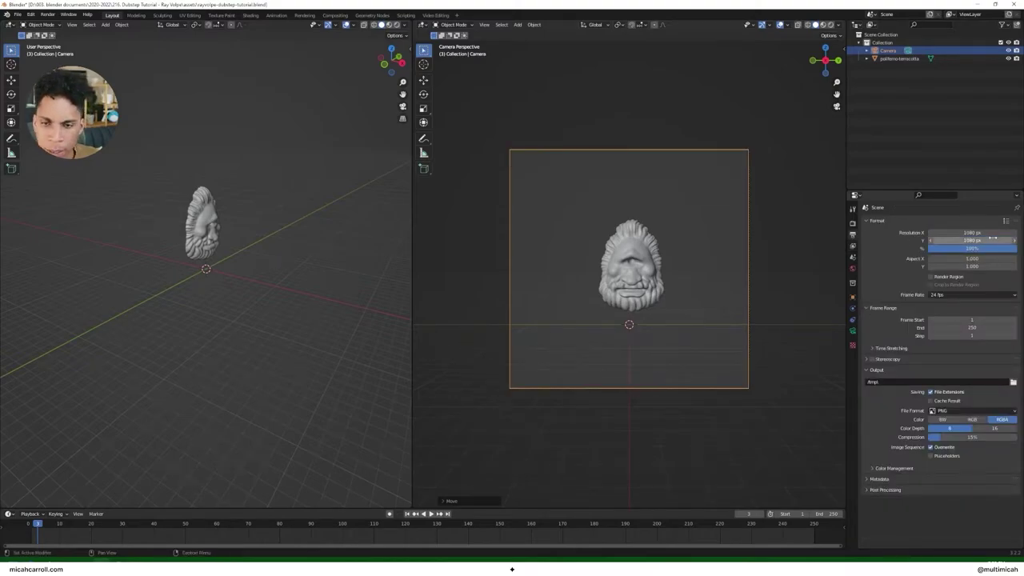
double_click(990, 239)
text(1920)
key(Return)
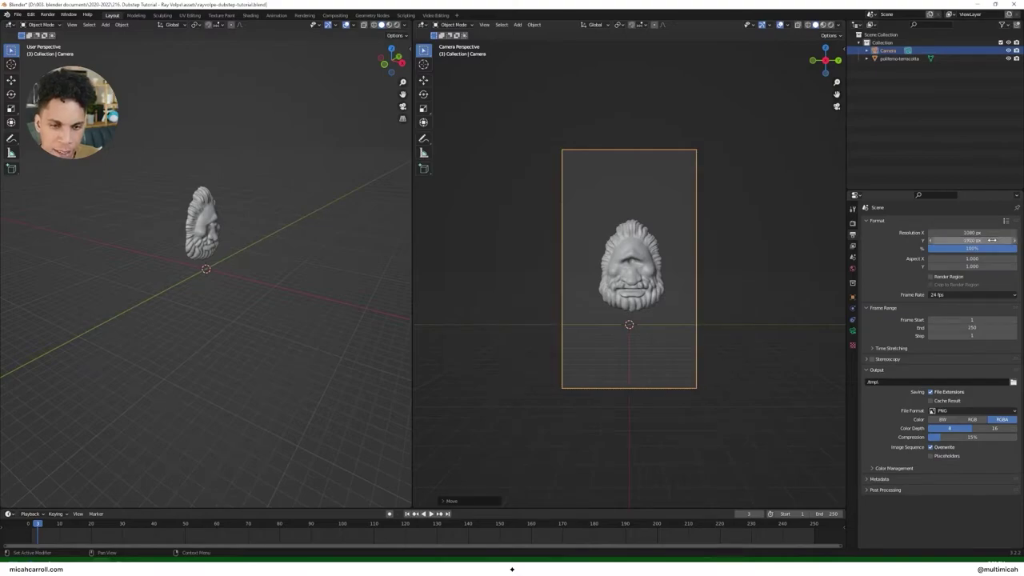
click(631, 267)
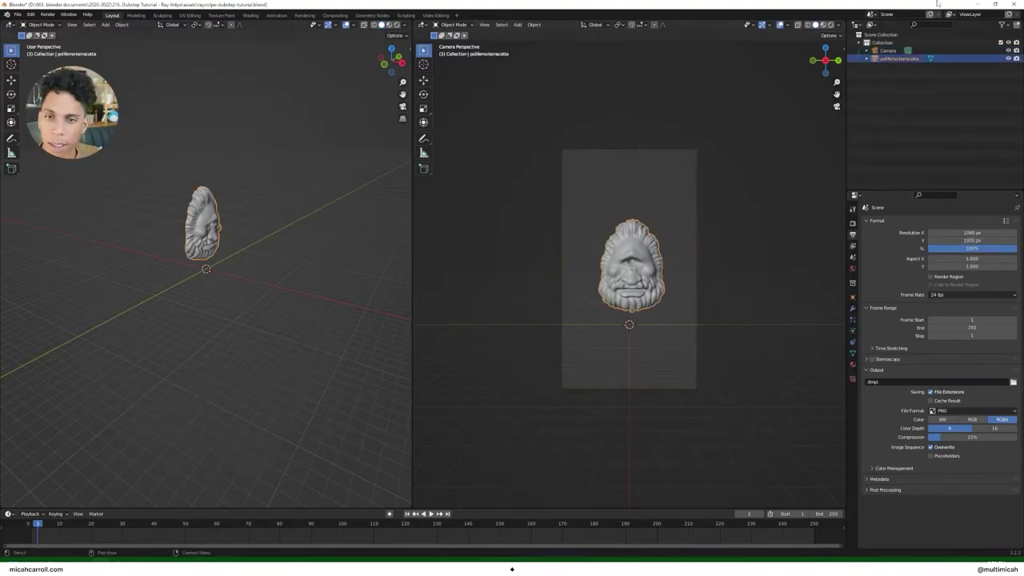
Step: Set the camera's passepartout to 1.000 and enable the Center composition guide
click(888, 51)
middle_drag(331, 304, 260, 281)
click(852, 330)
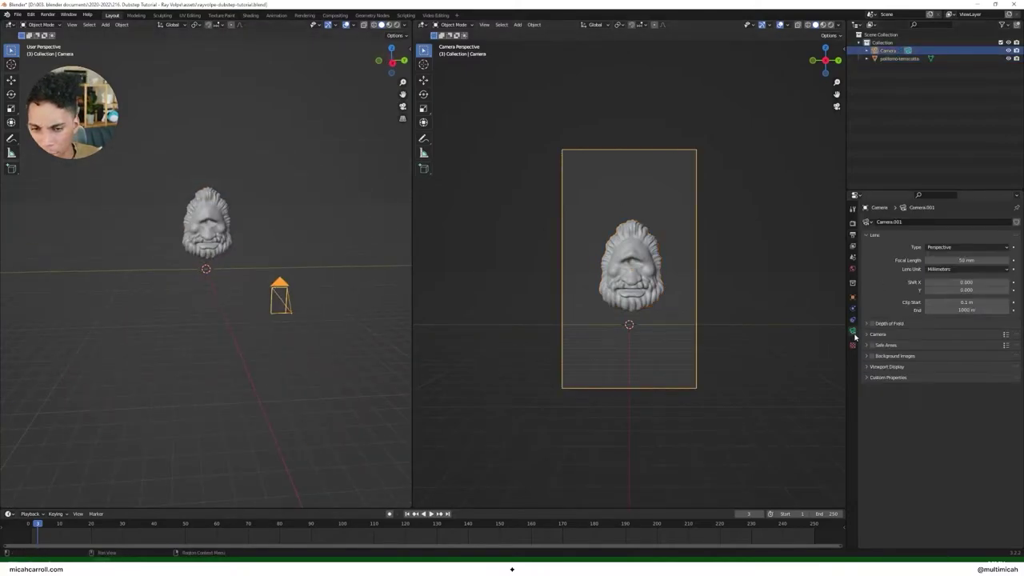
click(884, 367)
drag(967, 424, 1009, 424)
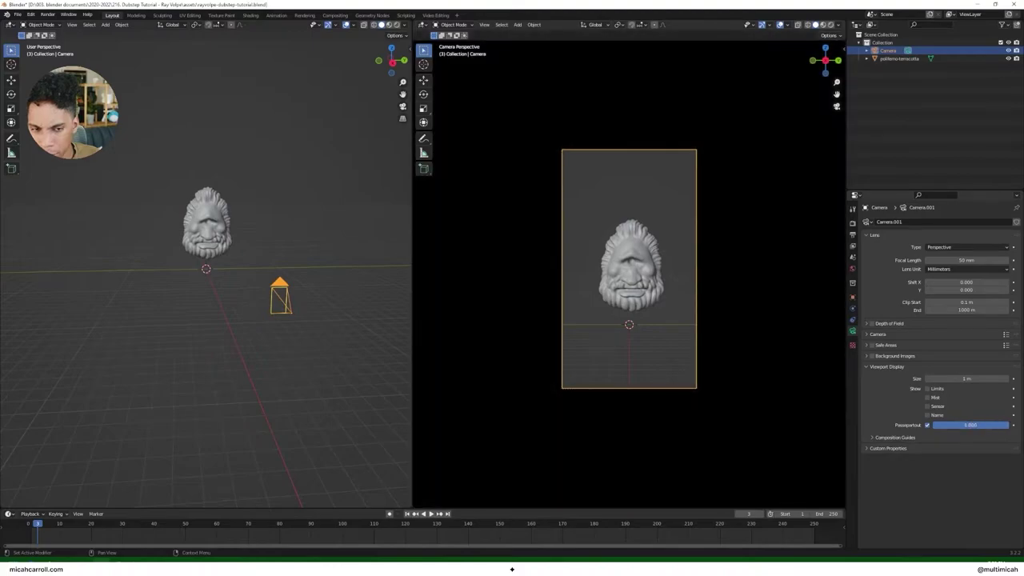
click(964, 437)
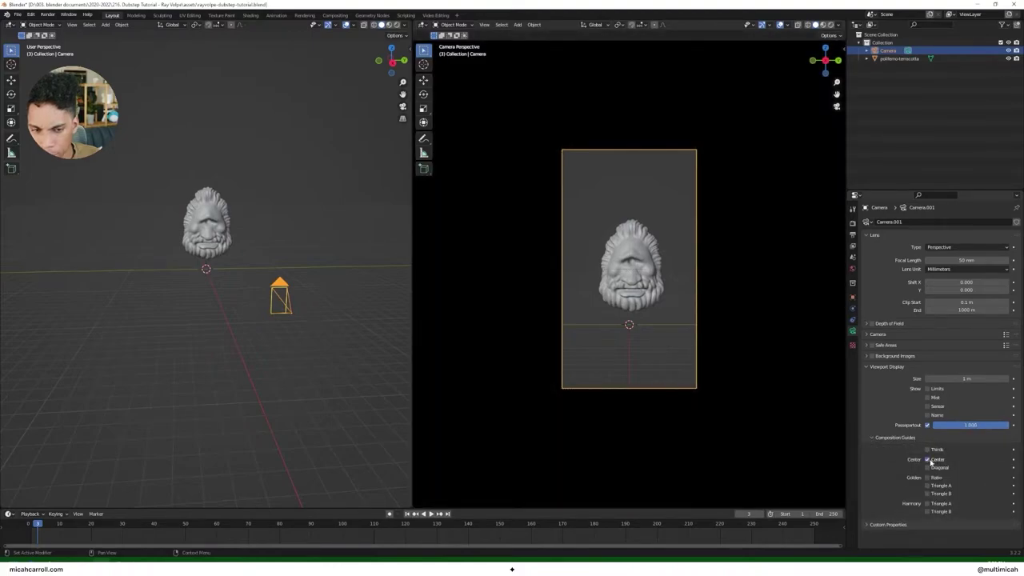
click(873, 437)
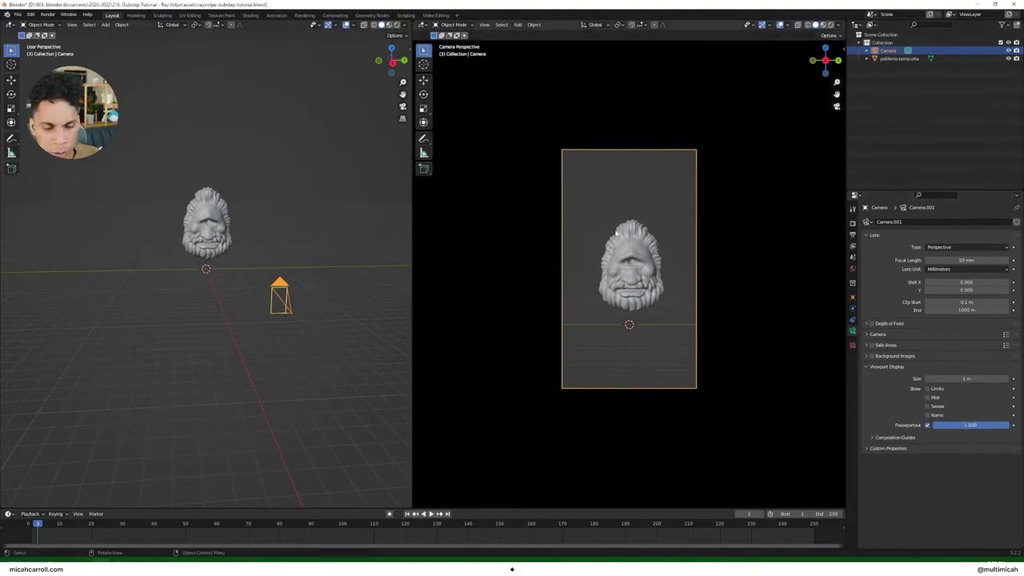
Step: Shift the camera slightly along Y to centre the mask in the frame
click(634, 246)
click(279, 296)
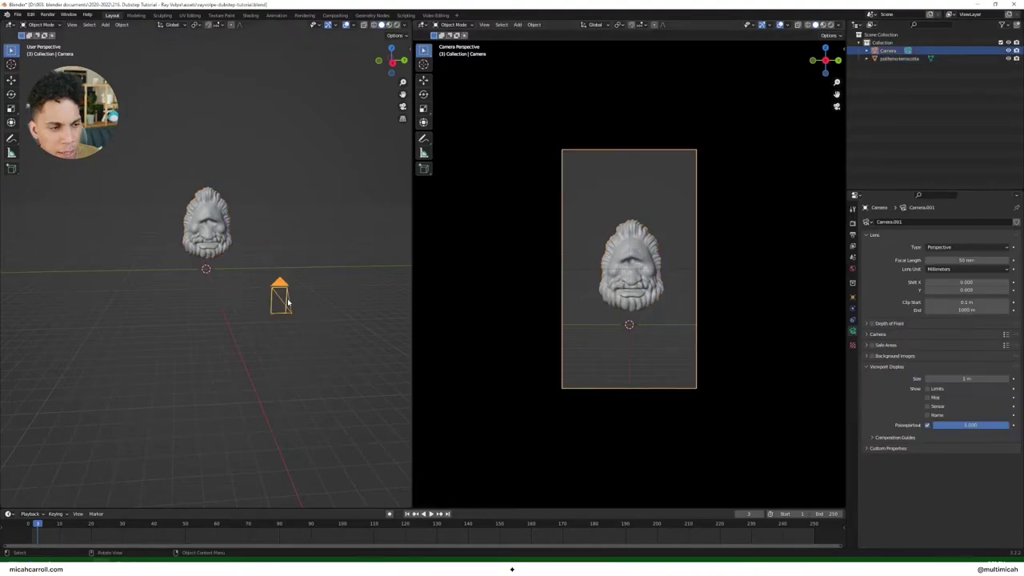
key(g)
key(y)
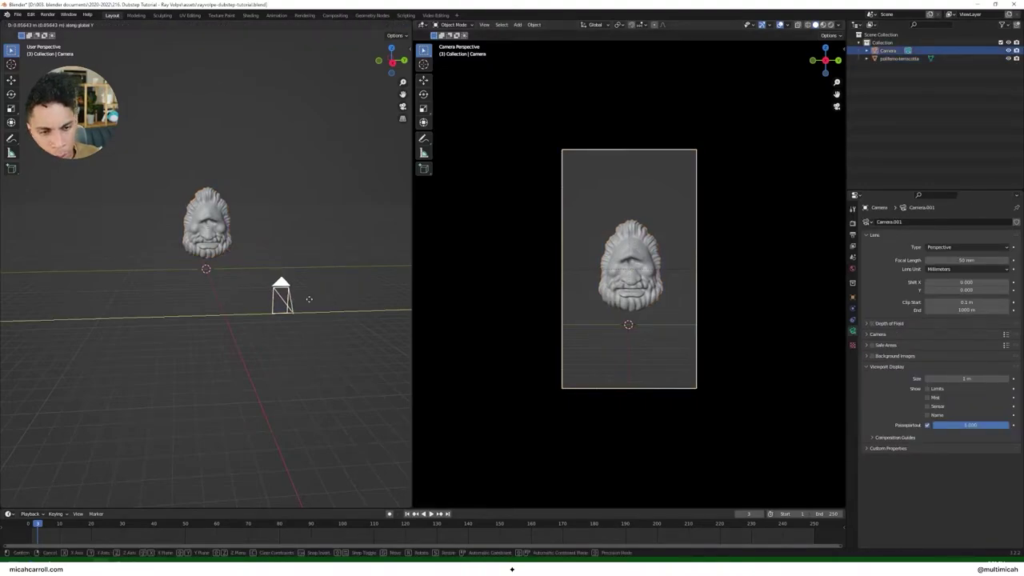
click(364, 306)
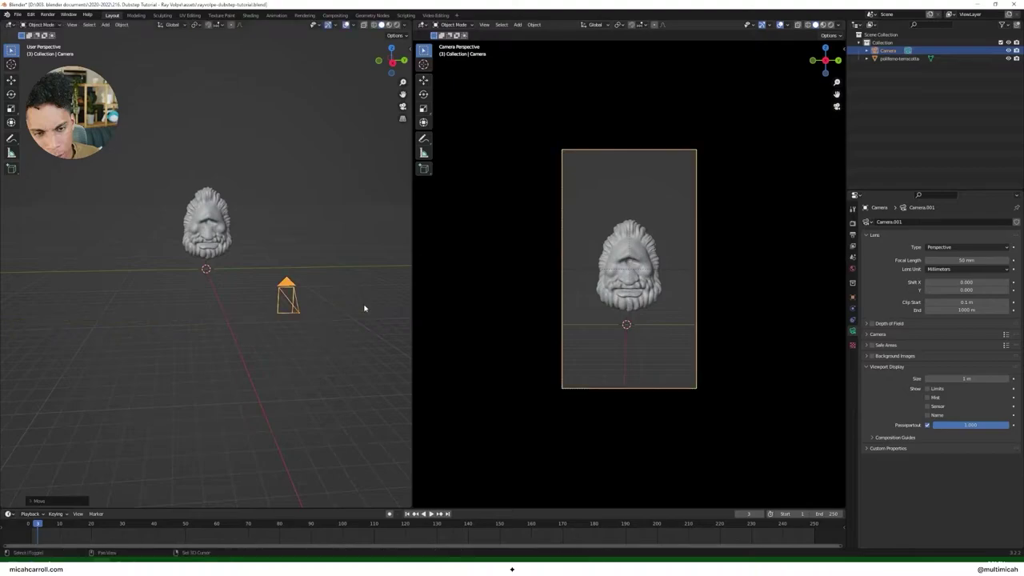
Step: Move the camera along X closer to the mask so the face fills more of the vertical frame
click(205, 239)
click(294, 303)
key(g)
key(x)
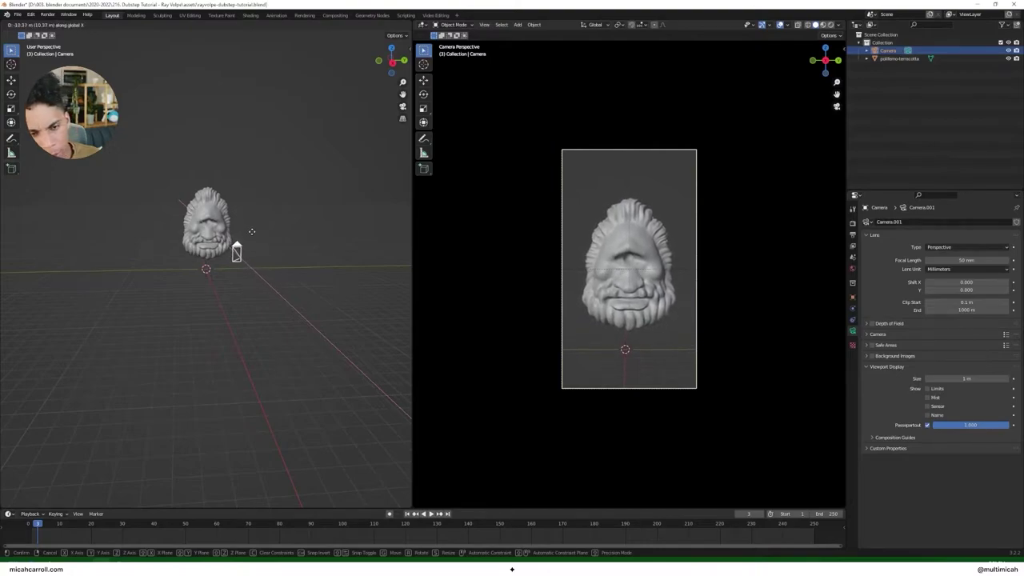
click(316, 195)
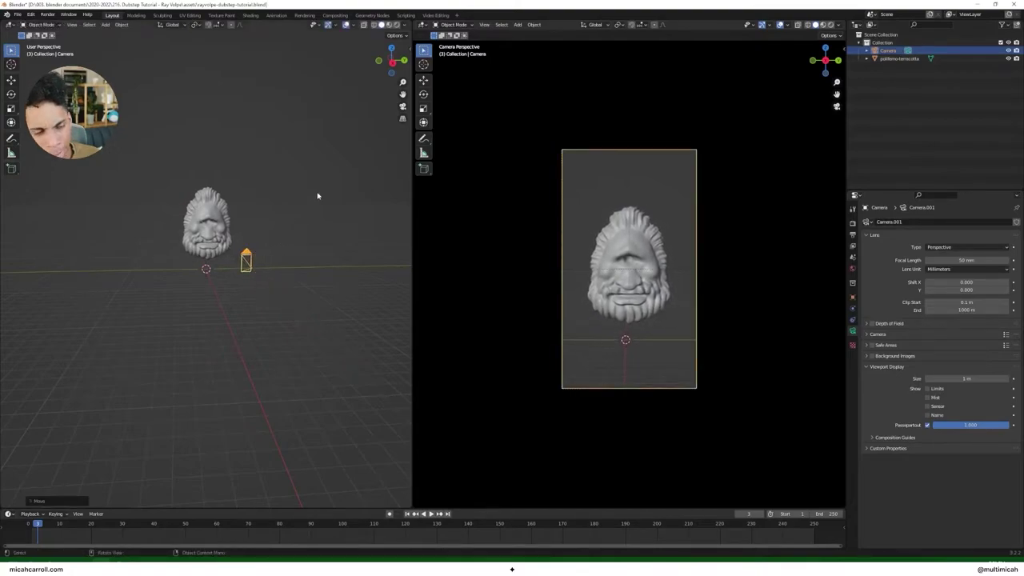
Step: Move the timeline playhead to frame 0 and save the project
click(316, 196)
drag(40, 527, 28, 526)
key(ctrl+s)
Step: Add a mesh plane at the scene origin to serve as the base for a background
middle_drag(259, 183, 226, 232)
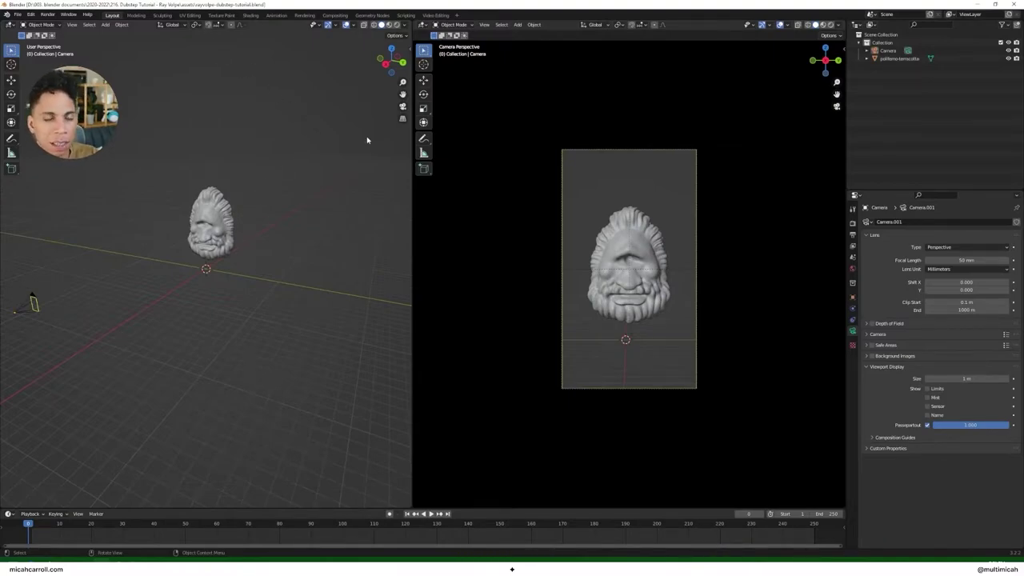
middle_drag(297, 192, 313, 217)
key(grave)
click(355, 243)
key(shift+a)
mouse_move(276, 83)
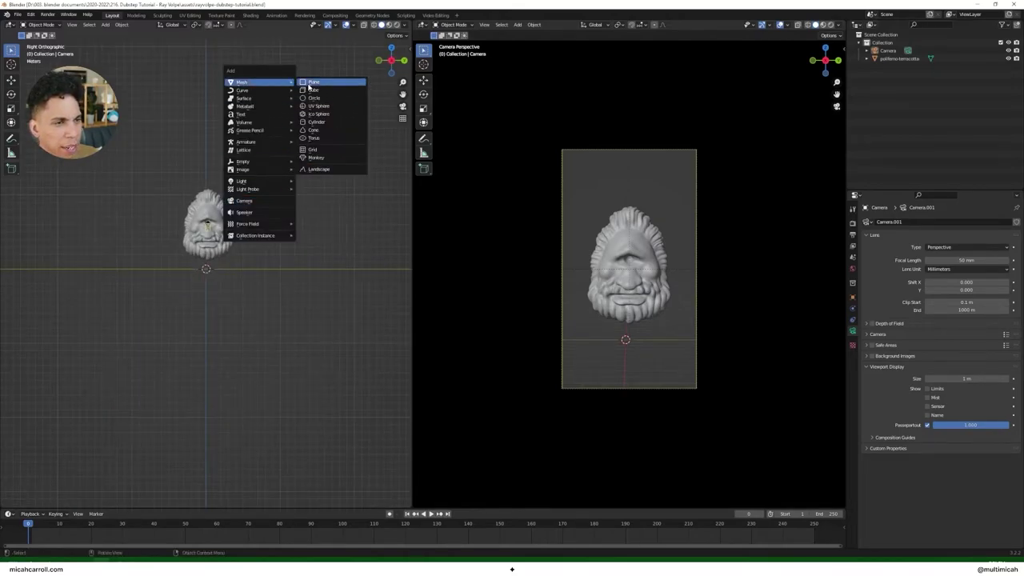
click(318, 82)
Step: Move the plane along X to about -7.93 m so it sits behind the mask
middle_drag(332, 114, 274, 165)
key(g)
key(x)
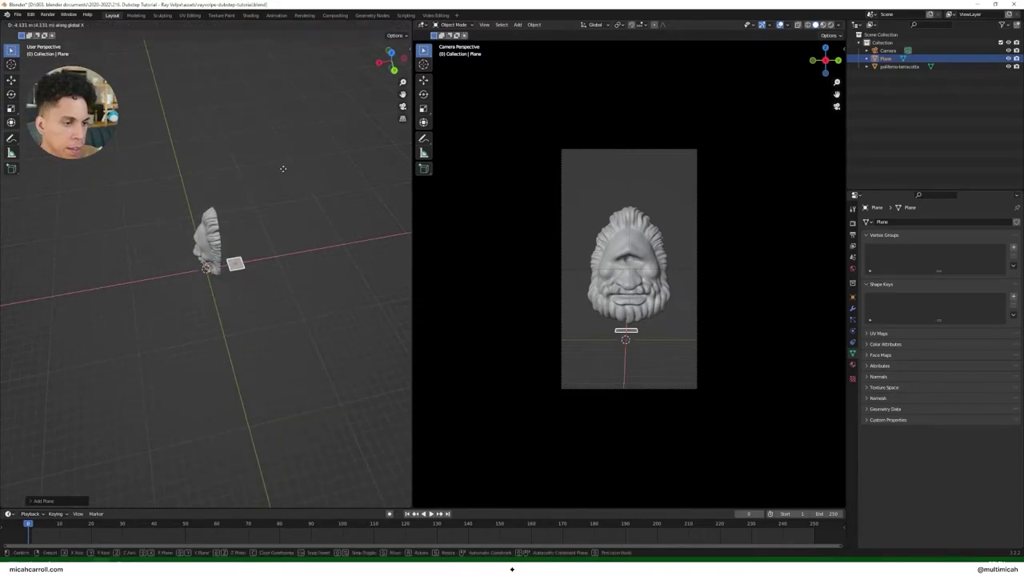
click(309, 167)
middle_drag(295, 227, 331, 228)
key(r)
key(x)
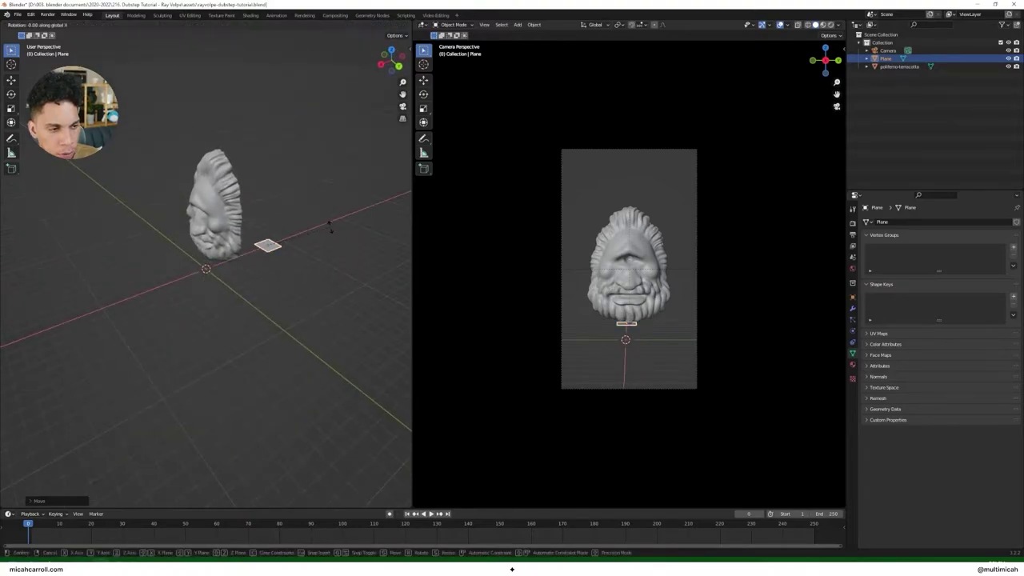
key(y)
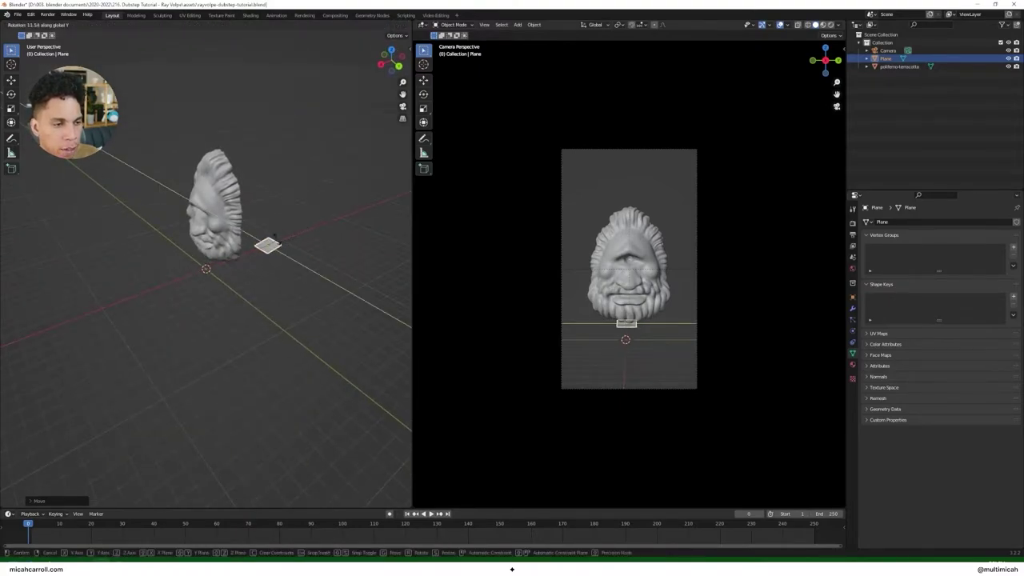
key(Escape)
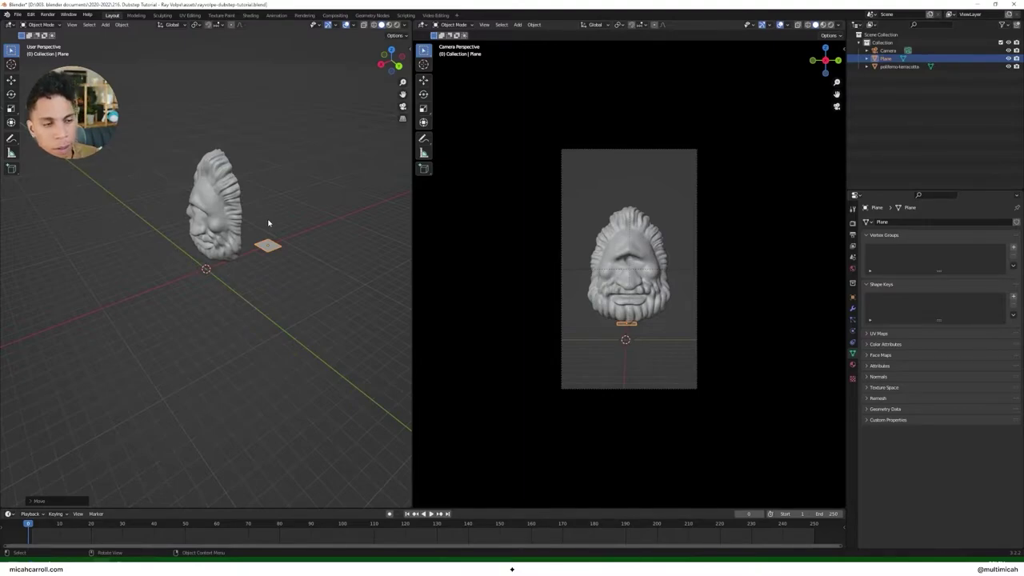
key(r)
key(x)
right_click(261, 220)
Step: Stand the plane upright facing the camera by rotating it to 90° about Y
text(rry90)
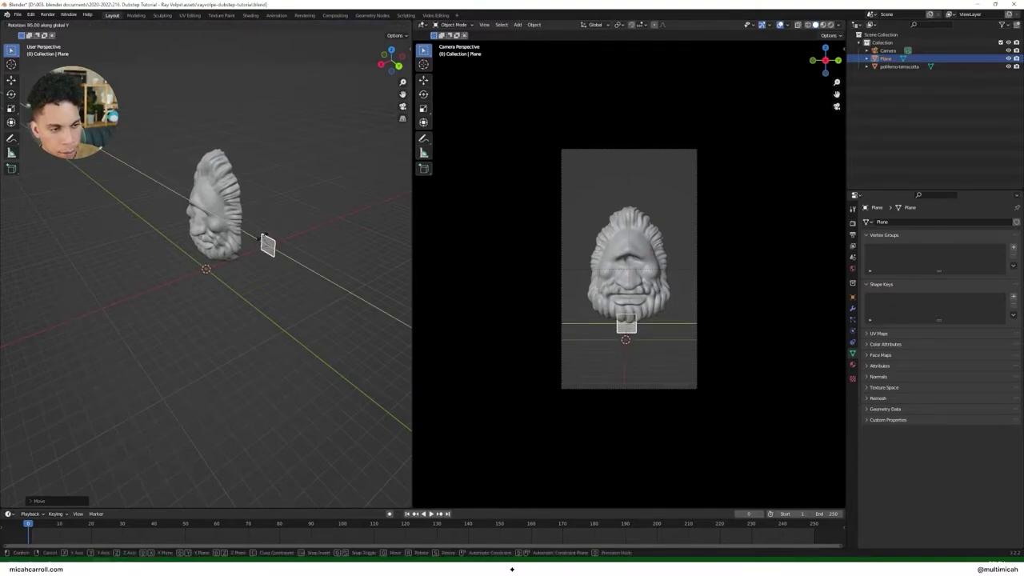
key(Return)
key(r)
key(y)
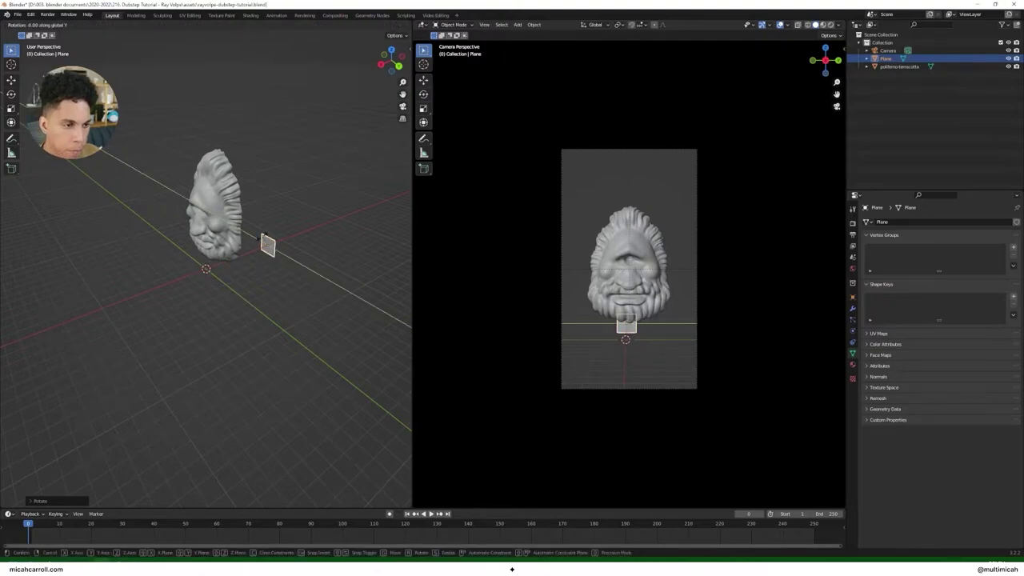
key(Escape)
key(n)
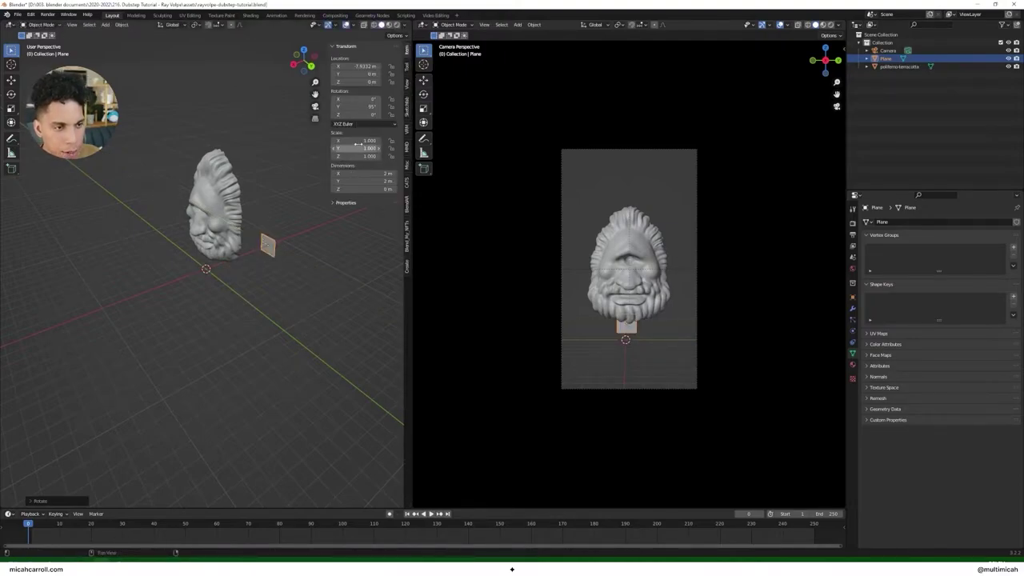
text(90)
key(Return)
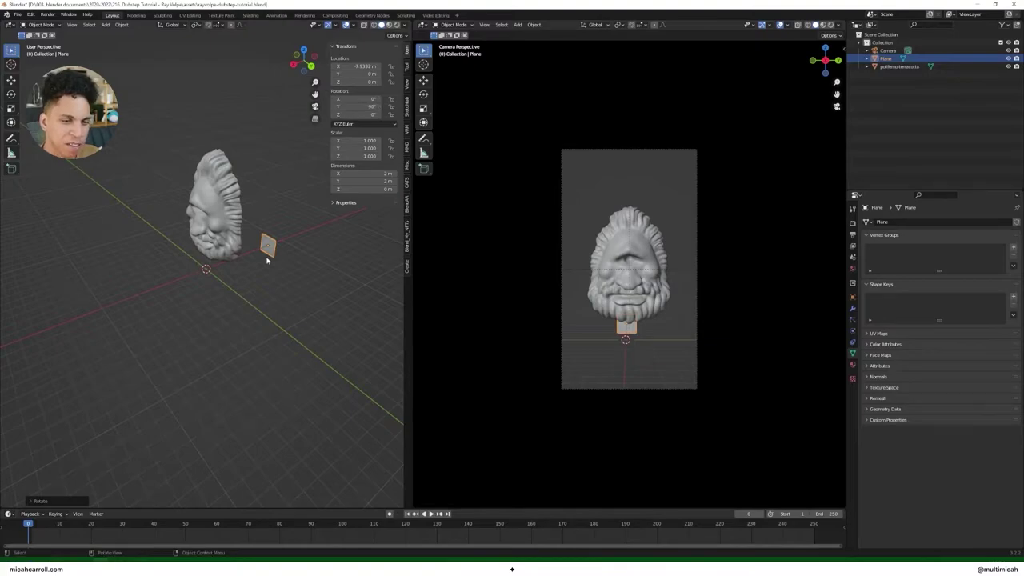
Step: Scale the plane up to about 10.7 and raise it along Z to about 4 m behind the mask
click(238, 318)
middle_drag(237, 317, 294, 253)
click(256, 252)
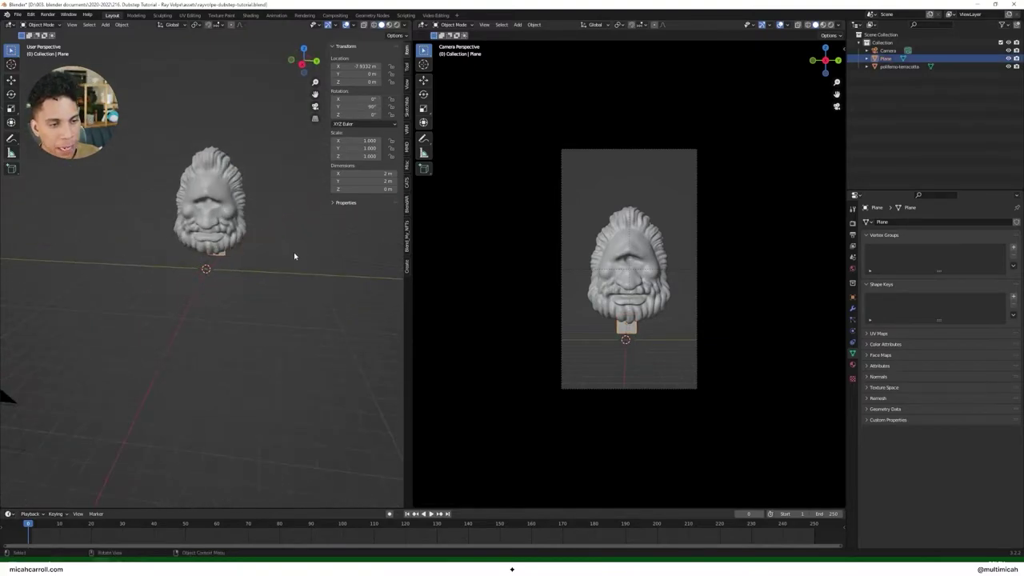
scroll(293, 253, down, 2)
key(s)
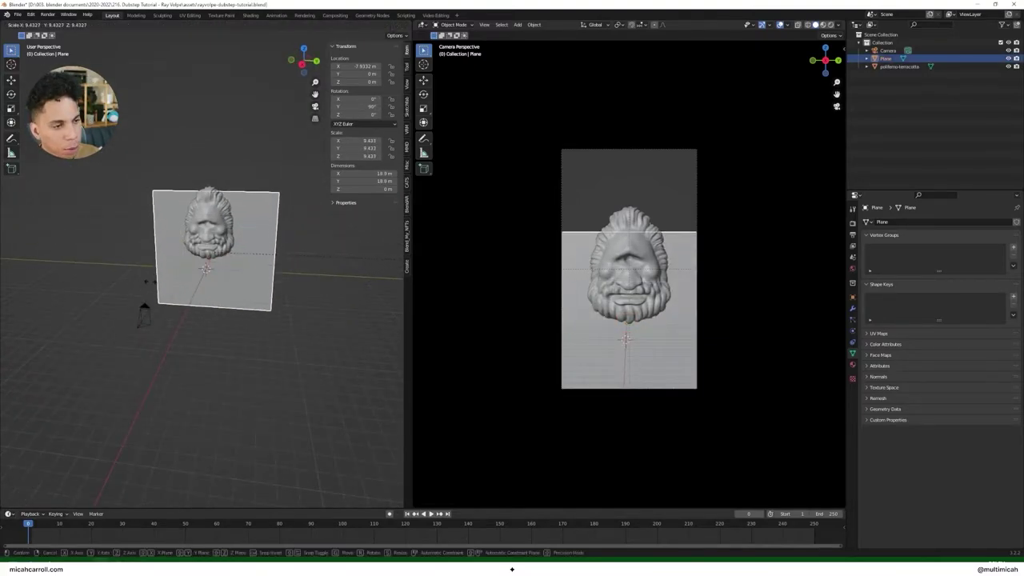
click(253, 276)
key(g)
key(z)
click(244, 264)
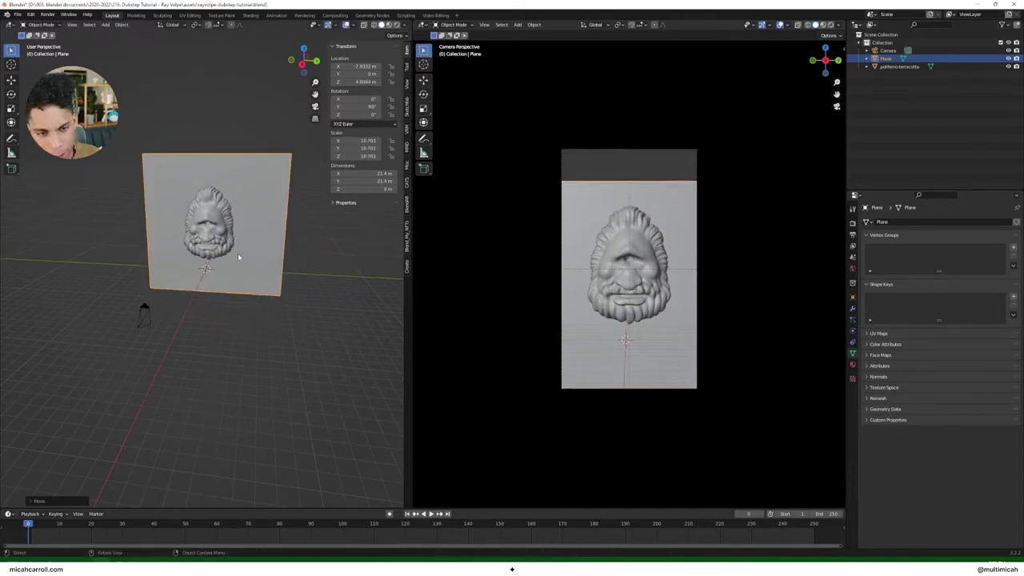
Step: Enlarge the plane to a scale of about 13.76 and raise it to about 4.44 m in Z, filling the camera frame
key(s)
click(282, 281)
key(g)
key(z)
click(276, 276)
key(s)
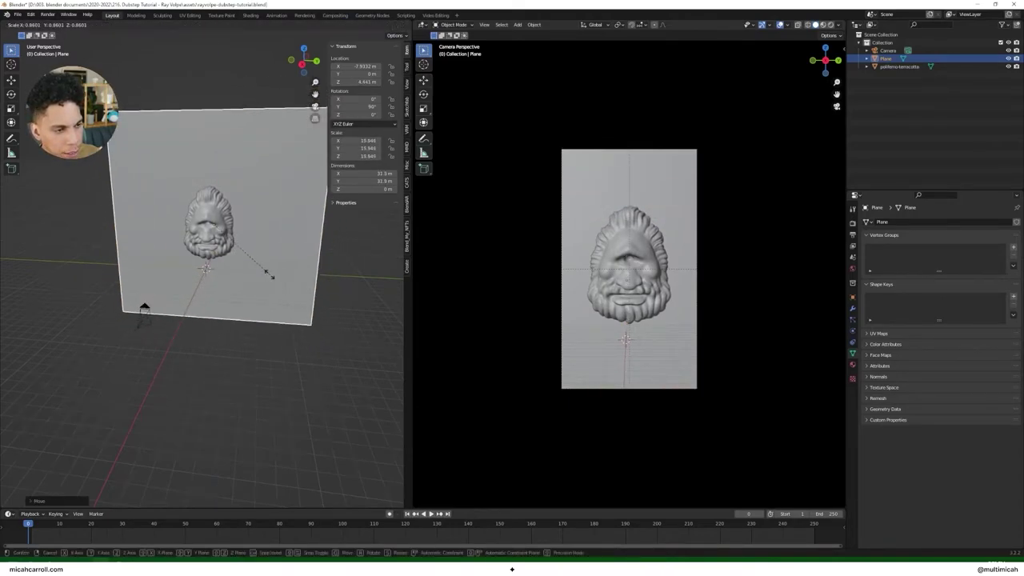
click(266, 277)
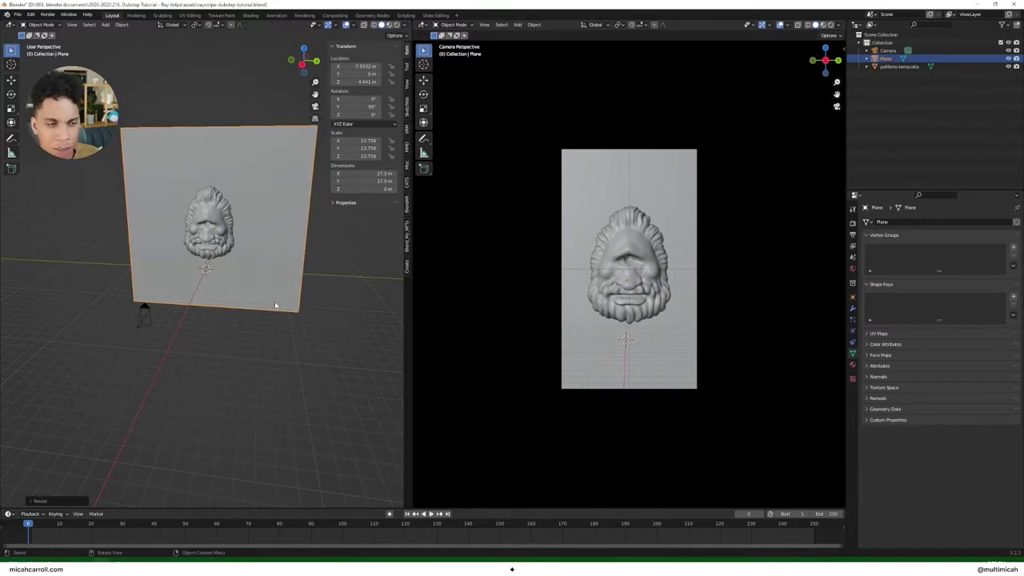
Step: Add a Wireframe modifier to the background plane
middle_drag(320, 251, 293, 260)
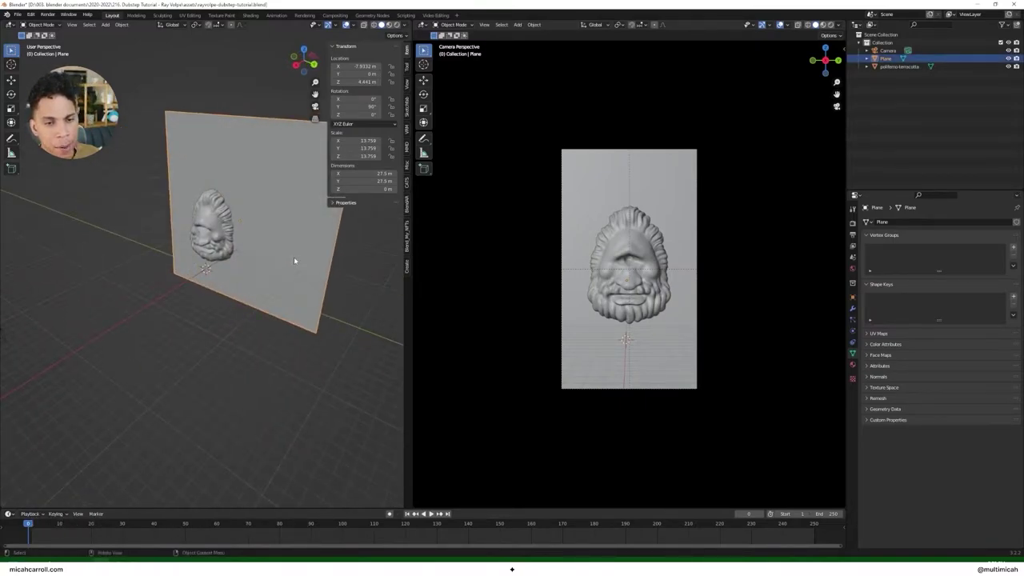
click(853, 310)
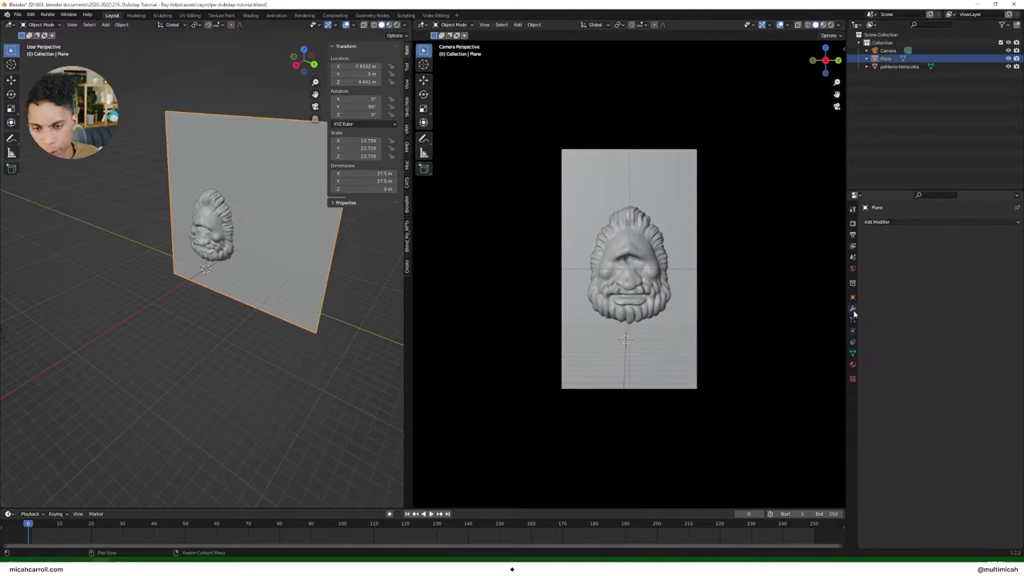
click(880, 223)
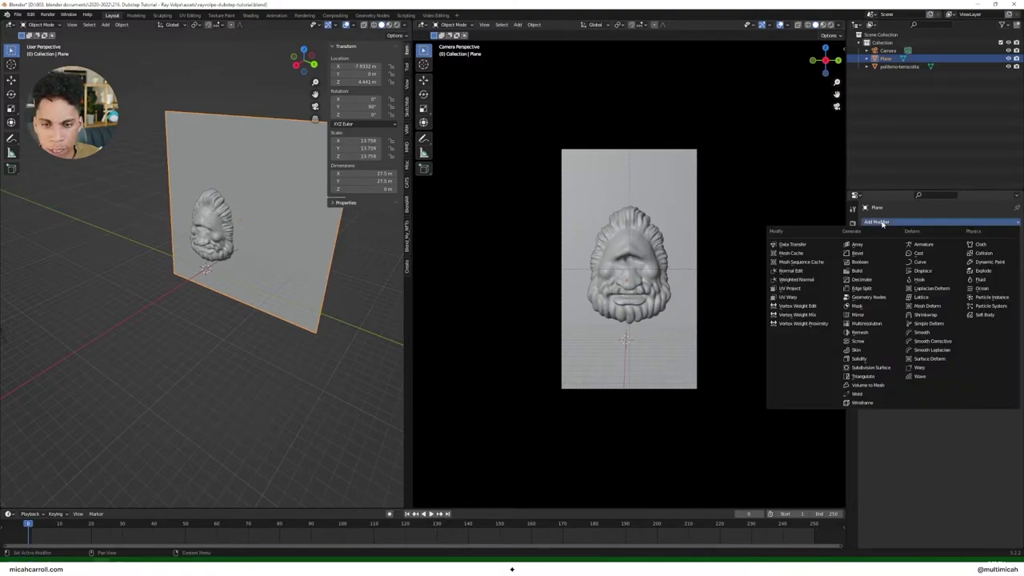
click(876, 401)
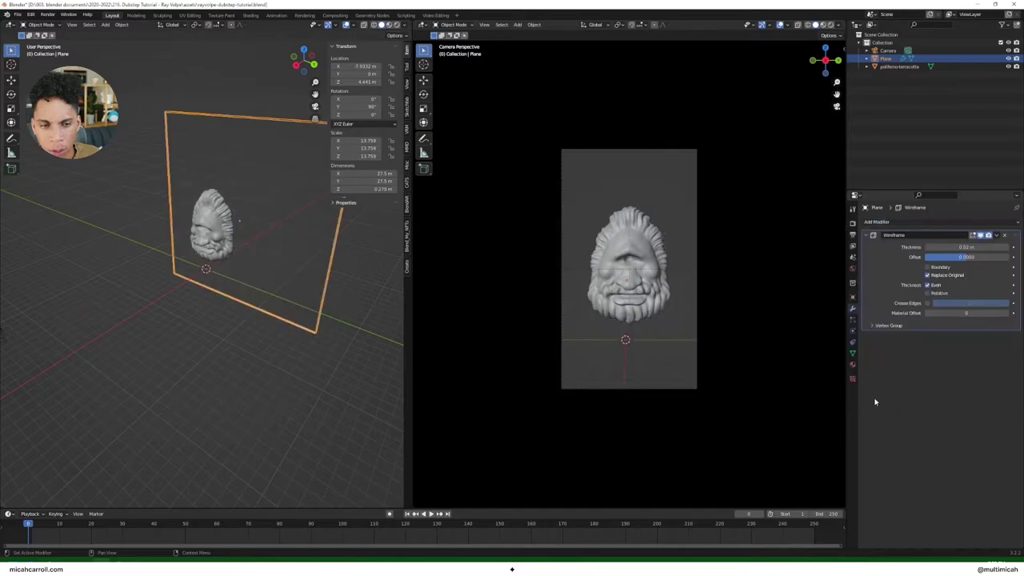
Step: Subdivide the plane's mesh three times in Edit Mode to form an 8 × 8 wireframe grid
key(Tab)
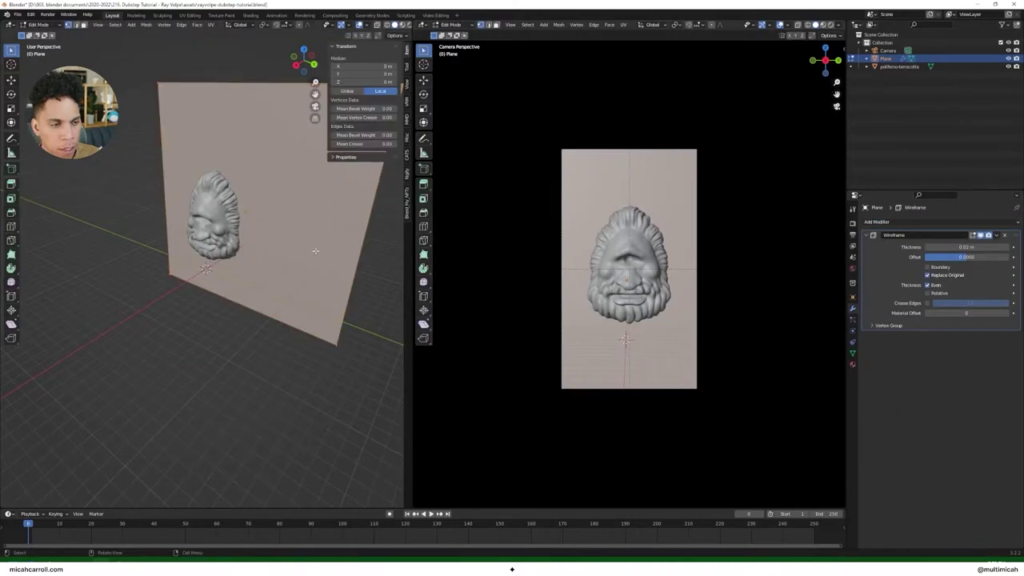
right_click(316, 253)
click(316, 254)
key(Tab)
key(Tab)
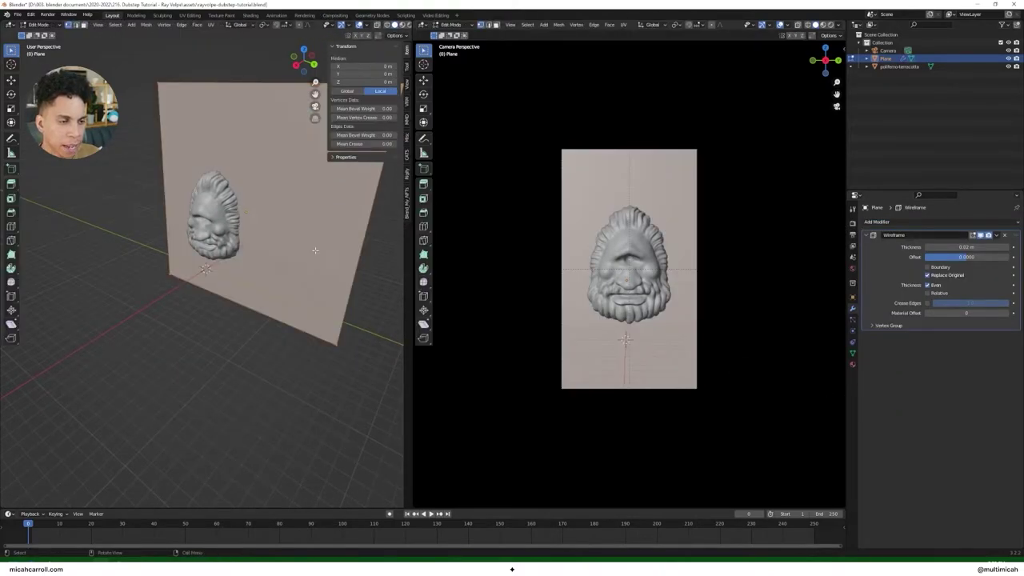
right_click(316, 253)
click(316, 254)
right_click(316, 253)
click(316, 254)
right_click(315, 253)
click(316, 253)
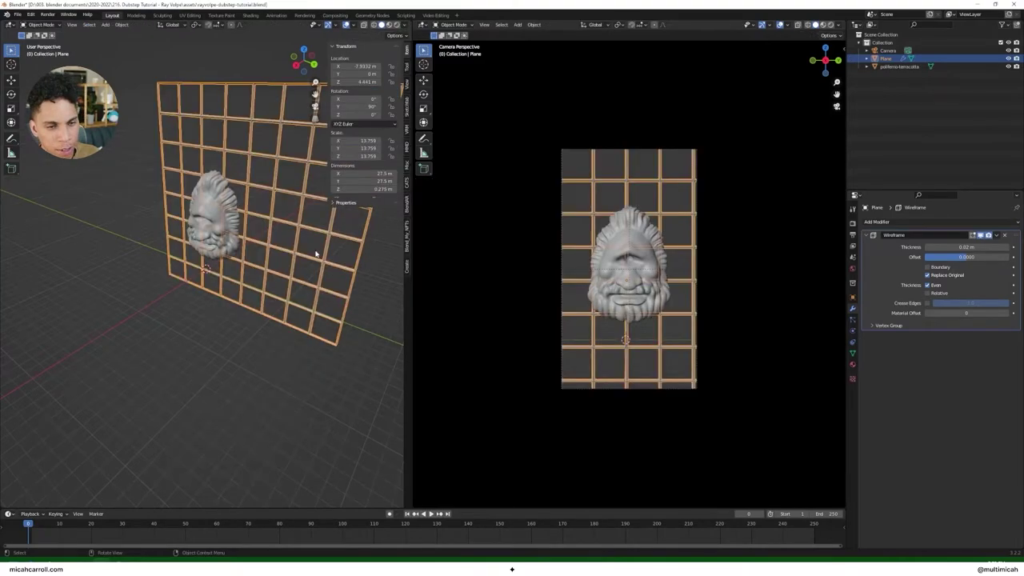
Step: Try one further subdivision of the plane for a denser grid, and undo it
right_click(316, 253)
key(Tab)
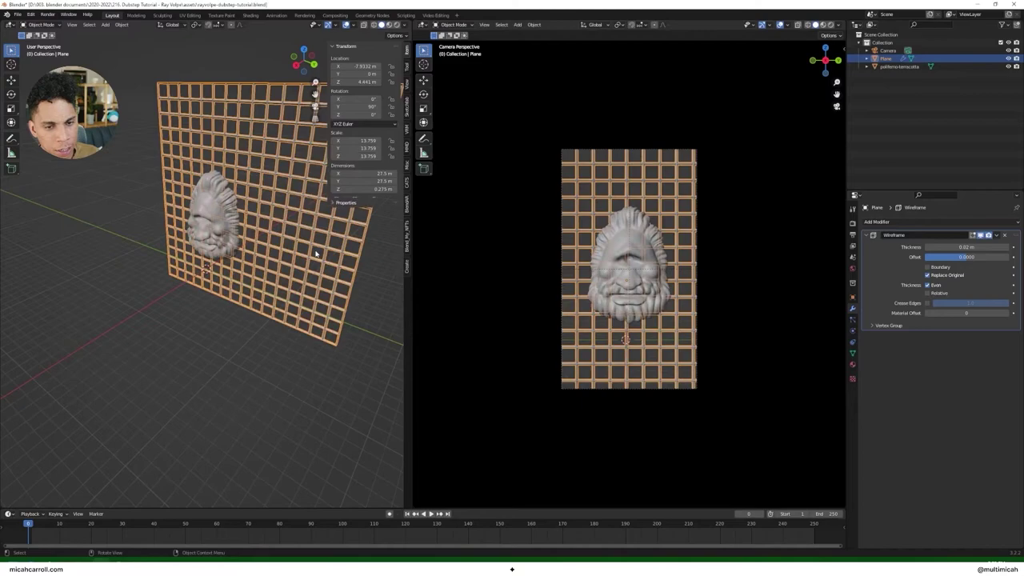
key(ctrl+z)
key(ctrl+z)
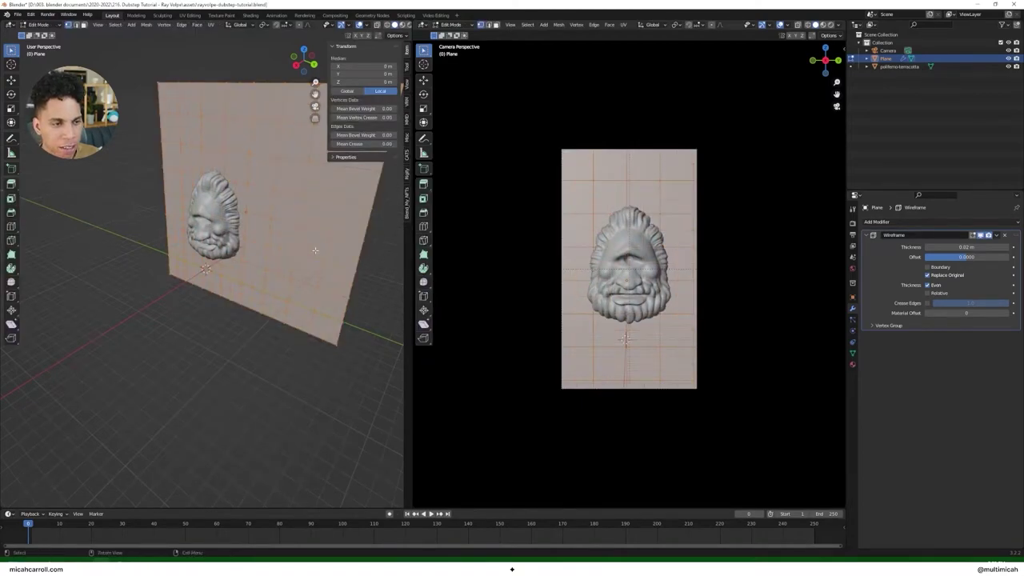
key(ctrl+z)
click(347, 367)
key(Tab)
key(Tab)
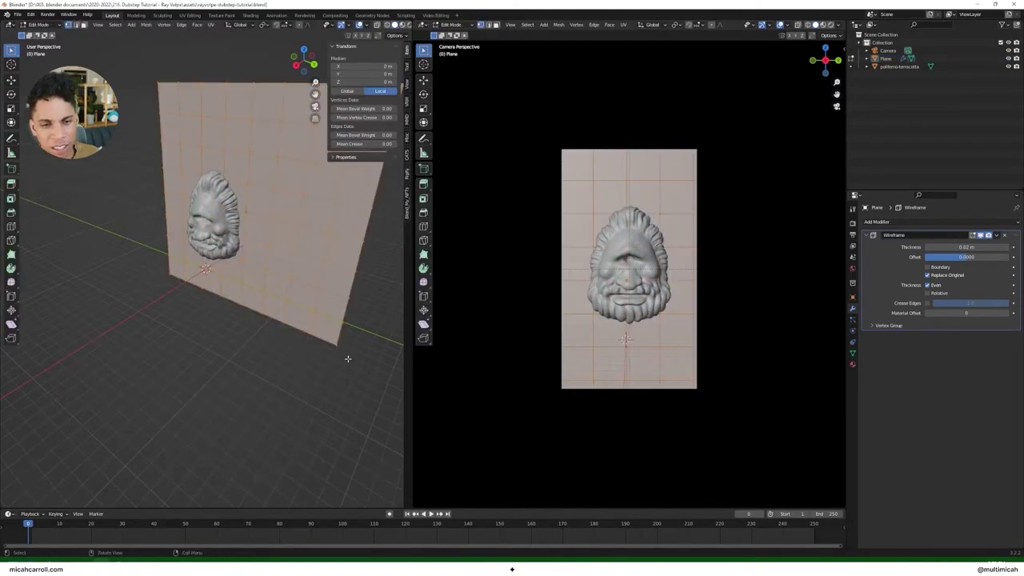
click(321, 248)
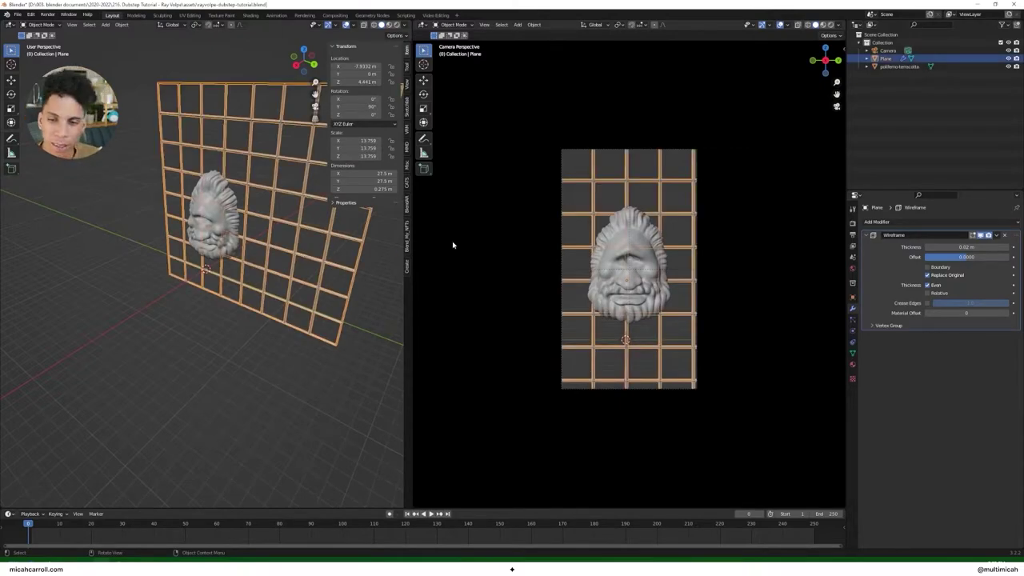
Step: Reduce the Wireframe modifier's thickness to about 0.0105 m and save the project
drag(966, 248, 937, 248)
click(365, 328)
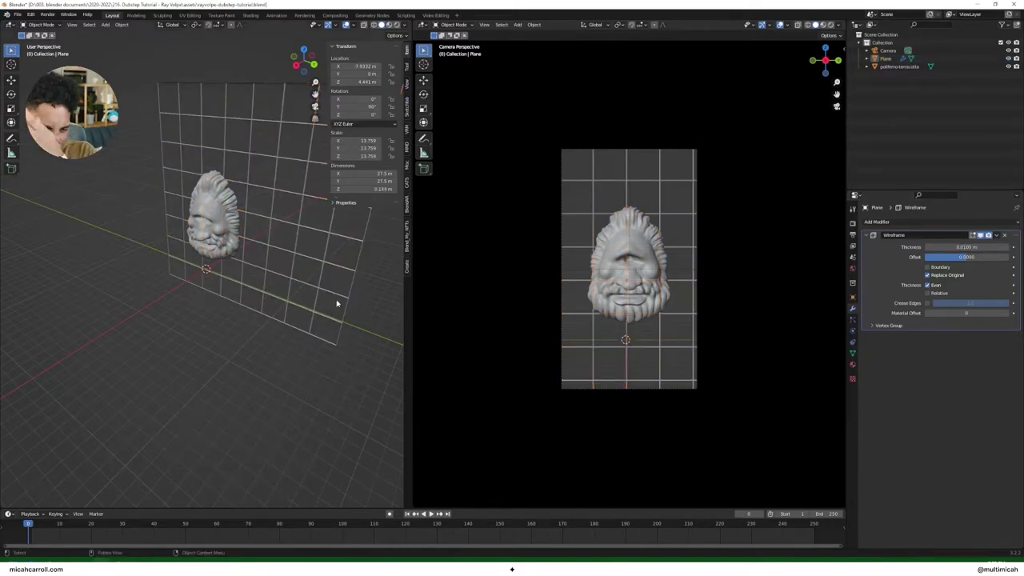
click(335, 292)
click(360, 304)
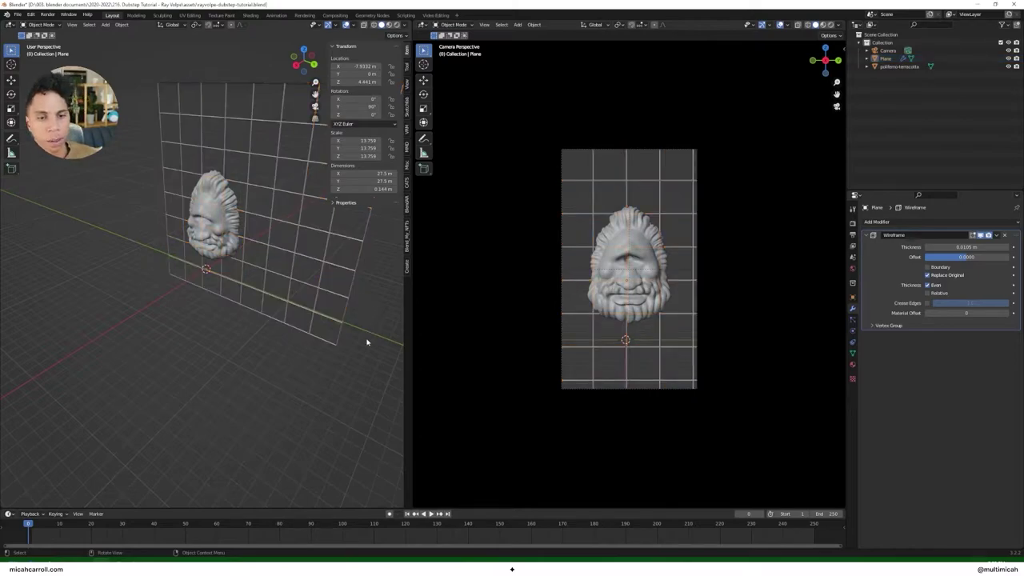
key(ctrl+s)
Step: Play the animation briefly to listen to the track, and return the playhead to frame 0
key(space)
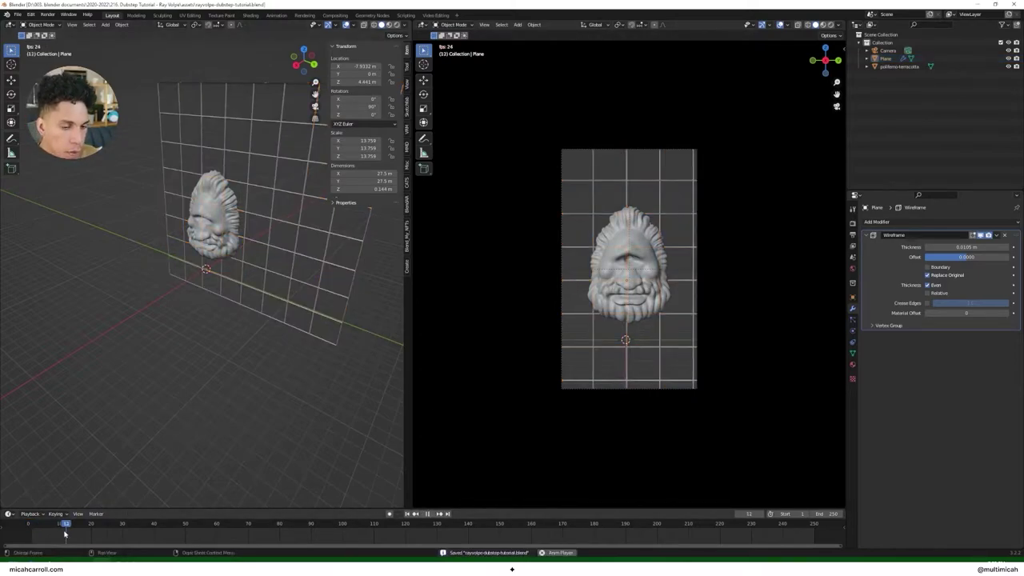
key(space)
key(space)
drag(107, 529, 28, 526)
key(space)
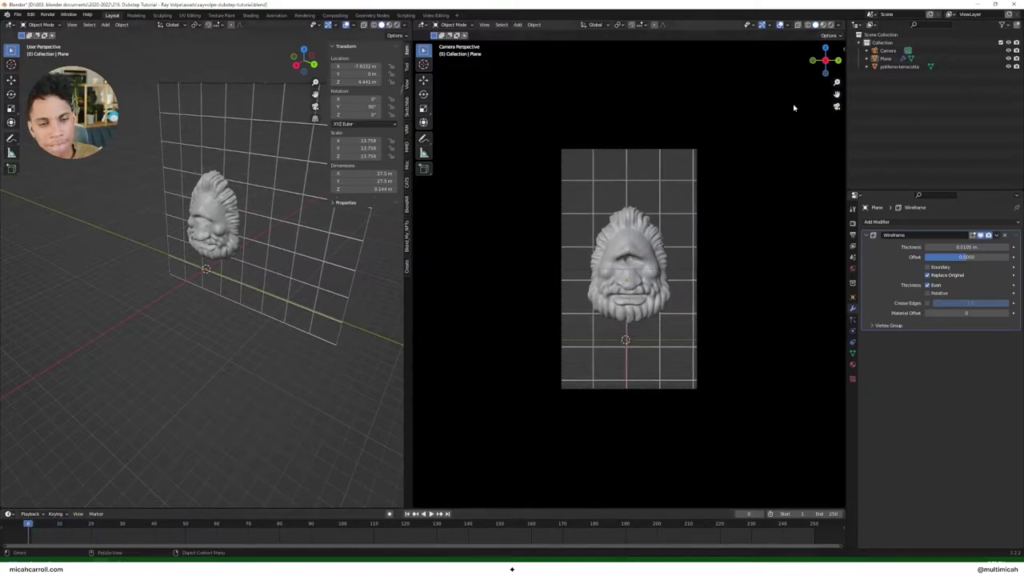
Step: Rename the background plane object to "grid"
click(886, 59)
double_click(886, 59)
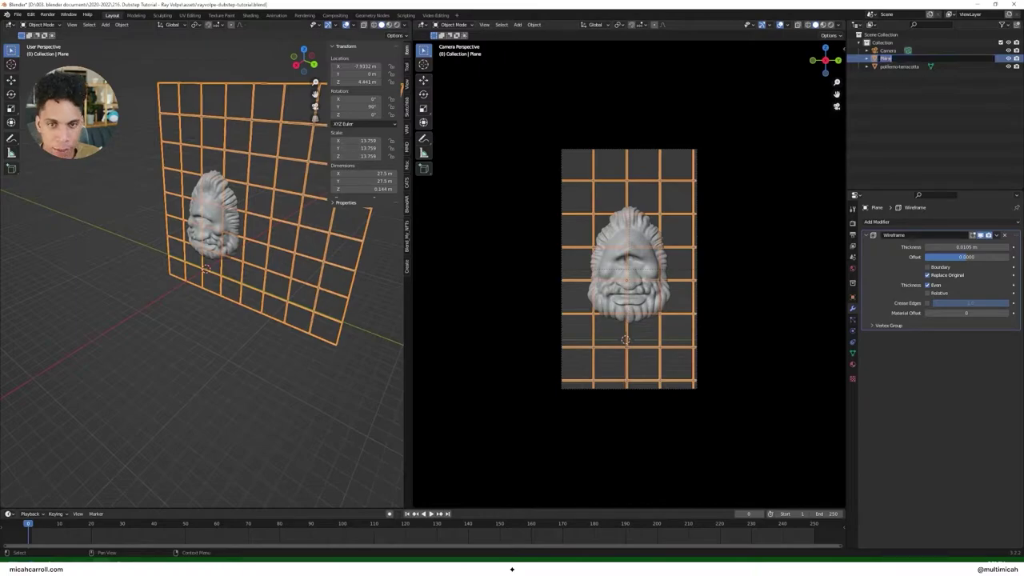
text(grid)
key(Return)
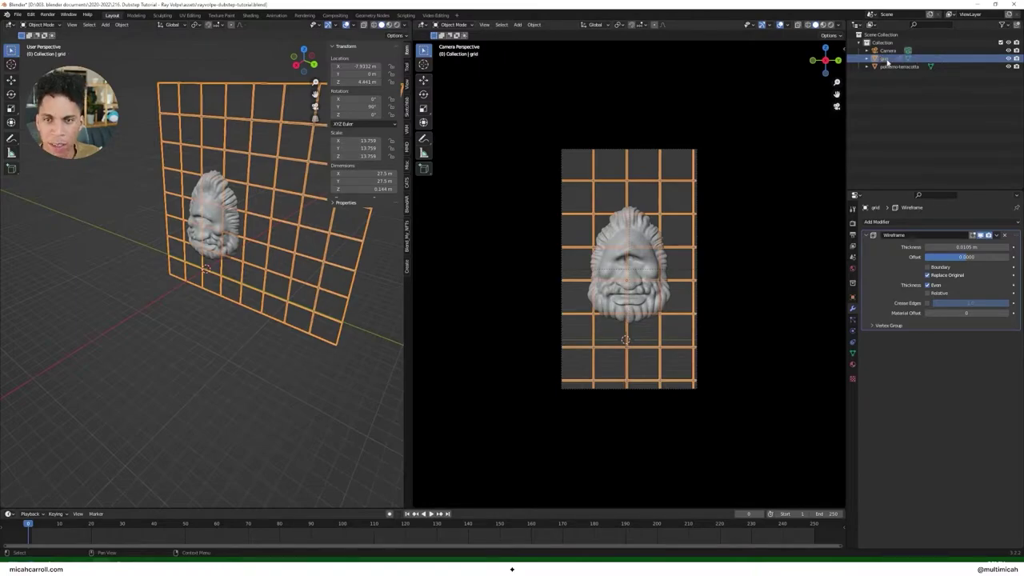
Step: Rename the scanned mask object to "model" and save the project
click(884, 66)
double_click(884, 66)
text(model)
key(Return)
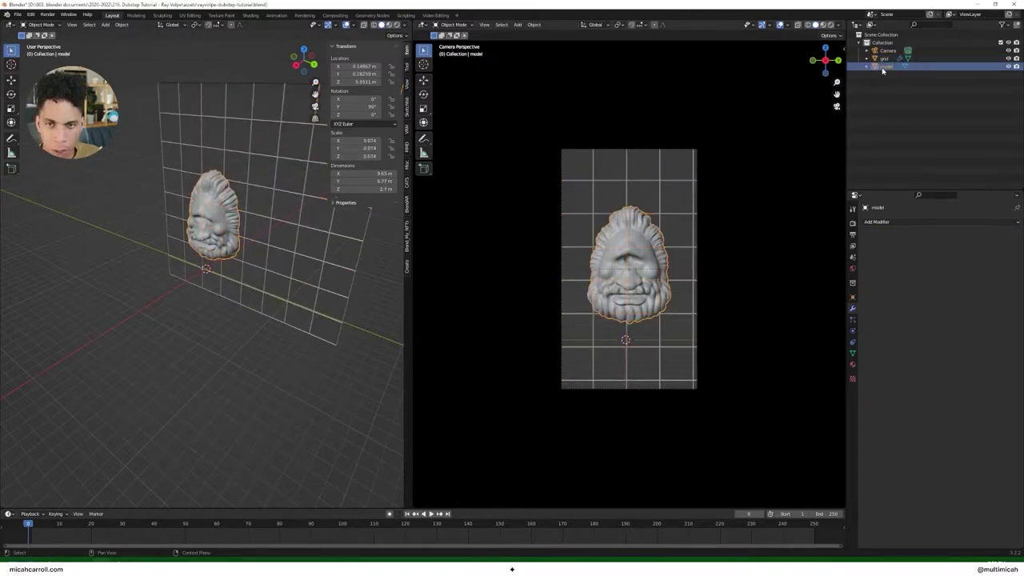
click(886, 96)
key(ctrl+s)
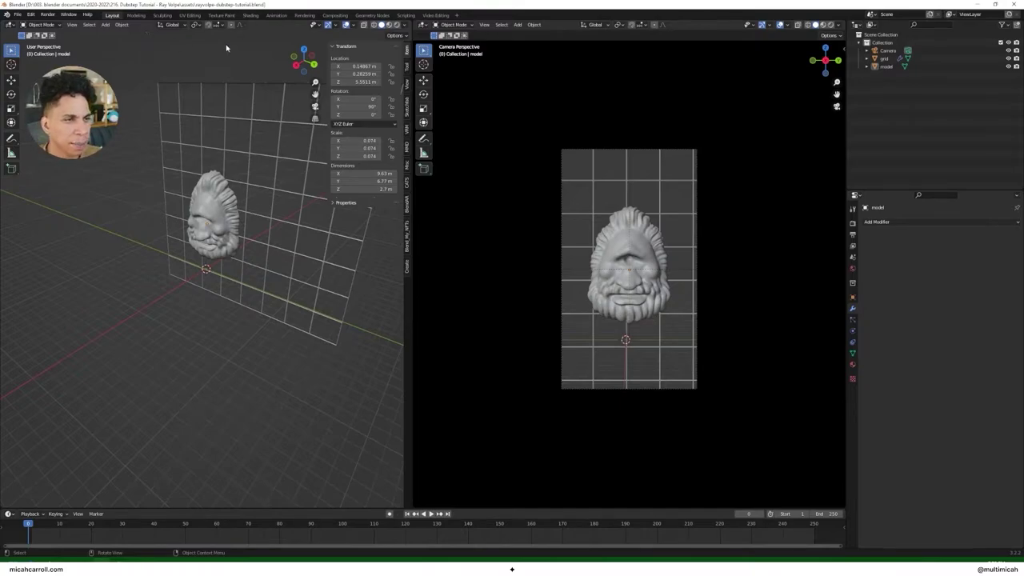
Step: Switch to the Shading workspace and view the mask and grid from the front
click(250, 16)
middle_drag(568, 263, 439, 261)
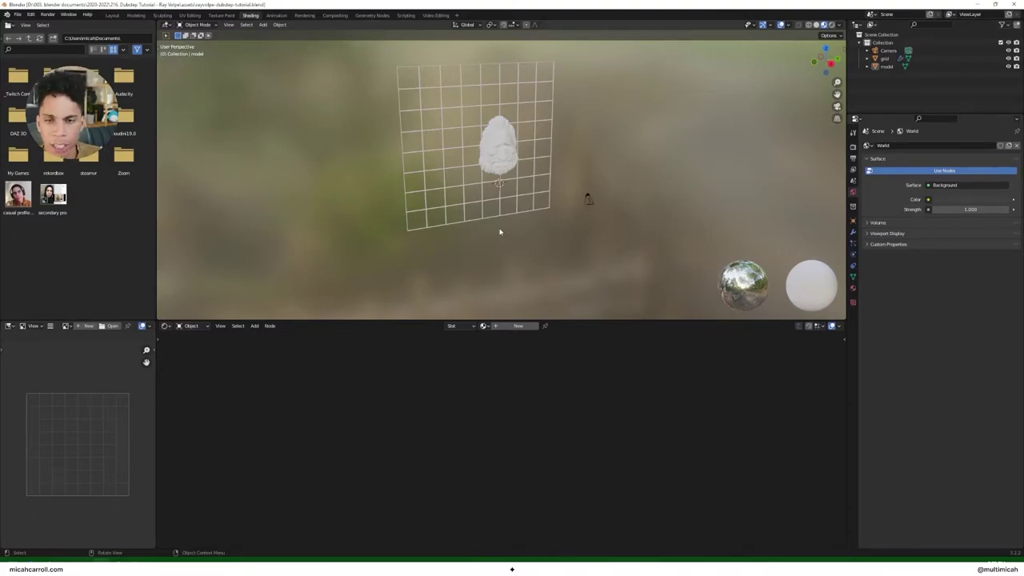
Step: Switch the viewport to rendered shading and create a new material for the grid
key(z)
click(508, 163)
key(z)
click(562, 165)
click(542, 173)
middle_drag(542, 173, 528, 189)
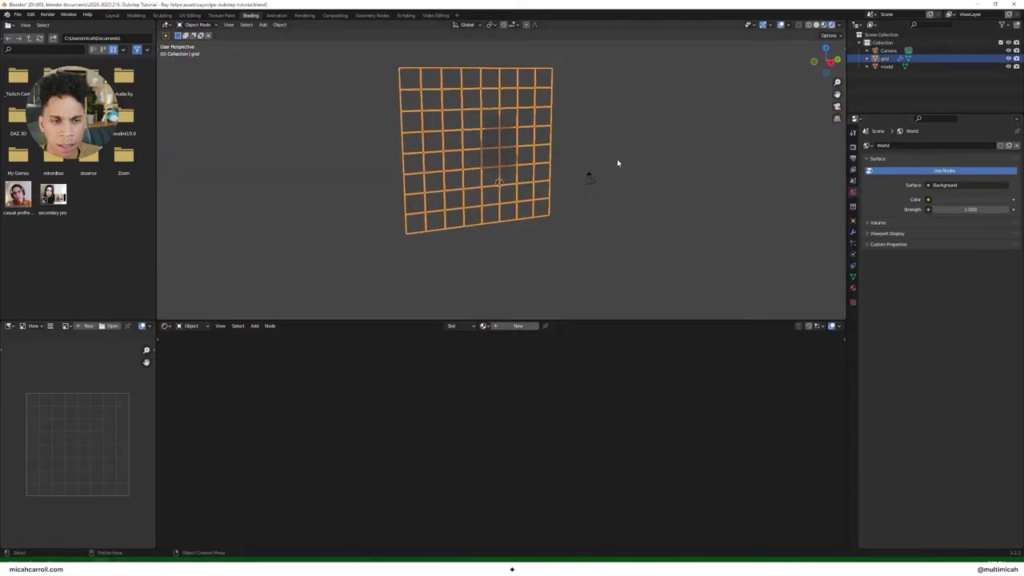
click(532, 327)
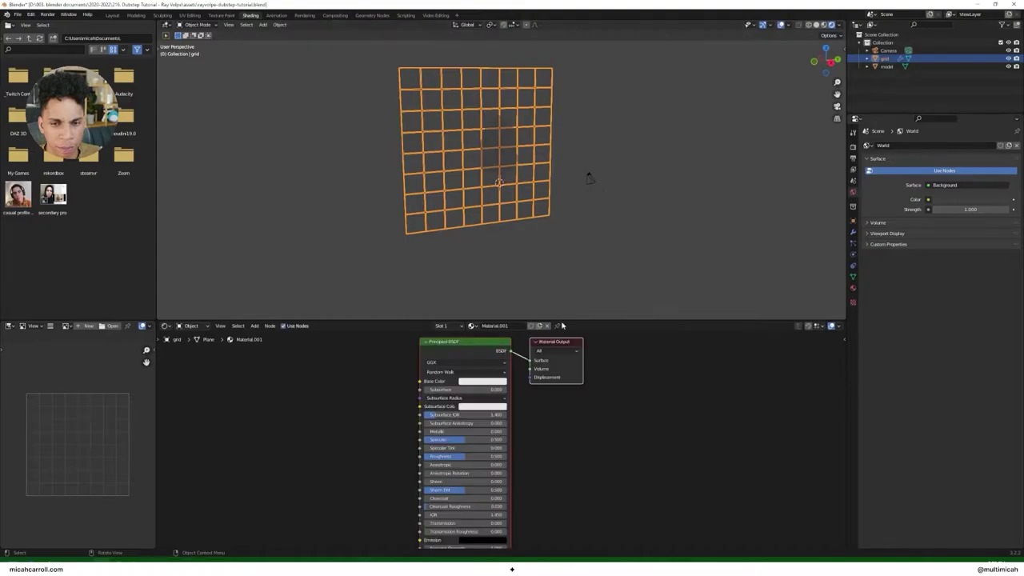
Step: Set the world background strength to 0
click(978, 208)
text(0)
key(Return)
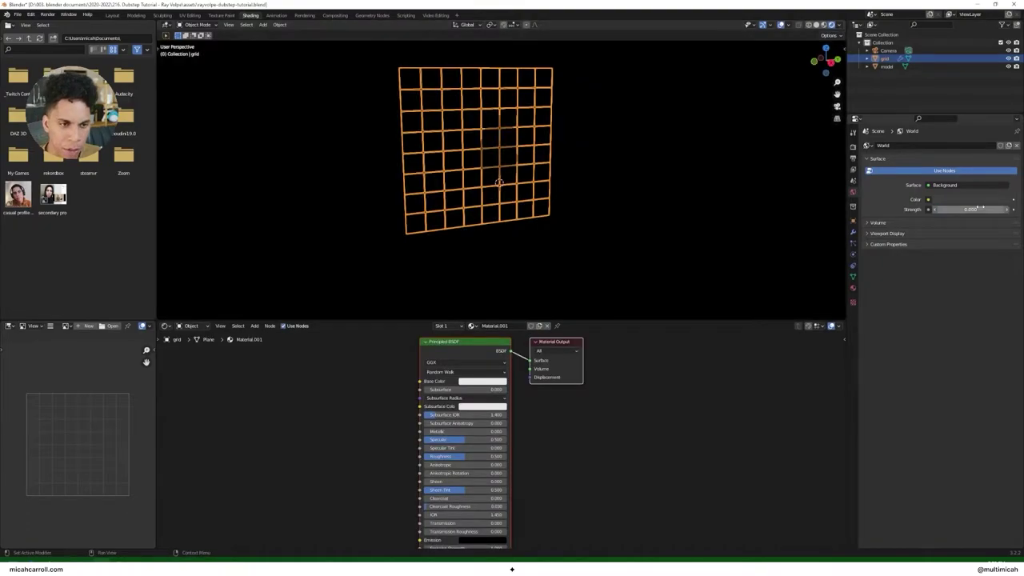
Step: Rename the grid object's new material to "grid"
middle_drag(505, 379, 512, 373)
double_click(504, 327)
text(grid)
key(Return)
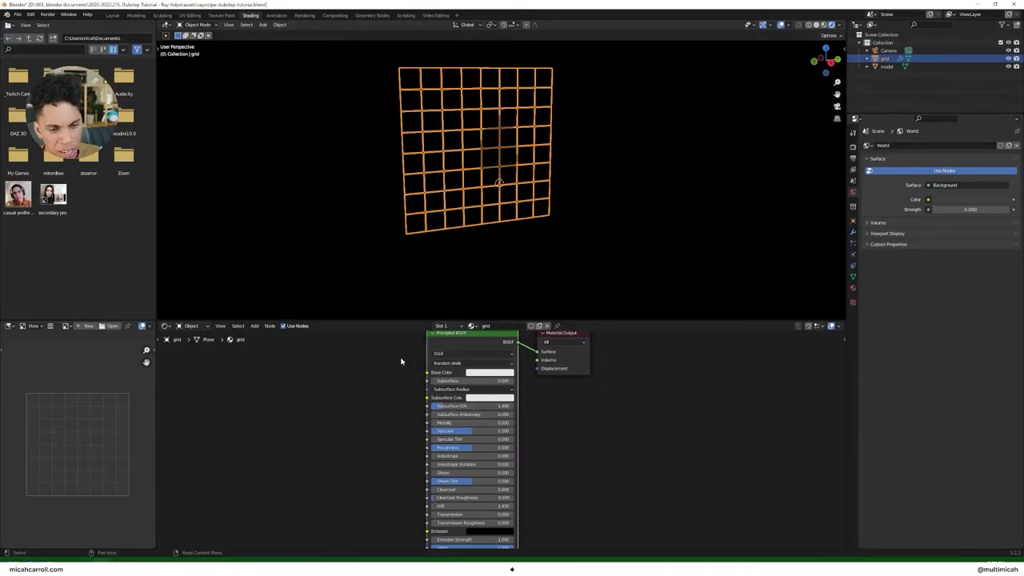
Step: Replace the grid material's Principled BSDF with an Emission shader connected to the material output's Surface
key(x)
key(shift+a)
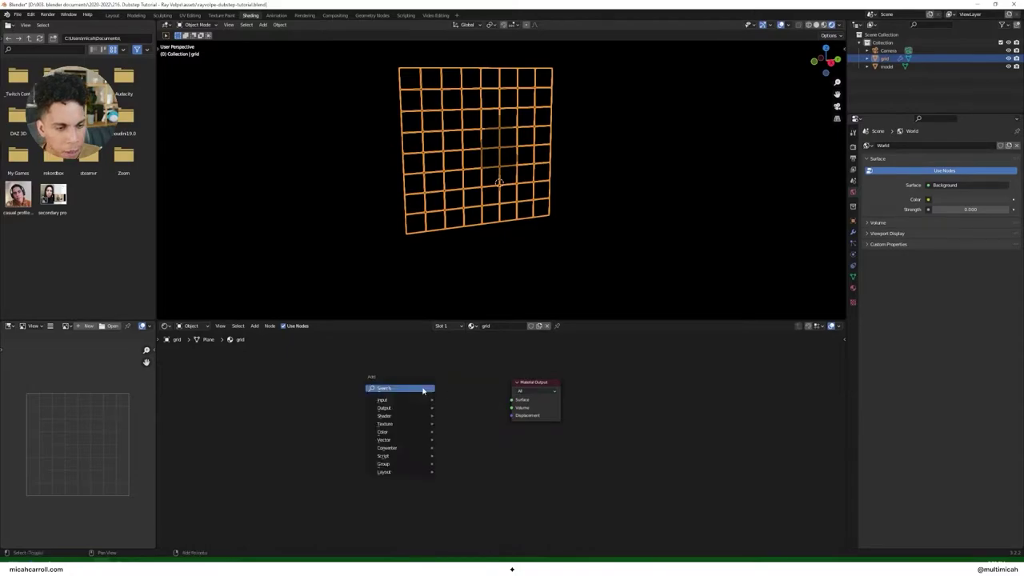
text(emission)
key(Return)
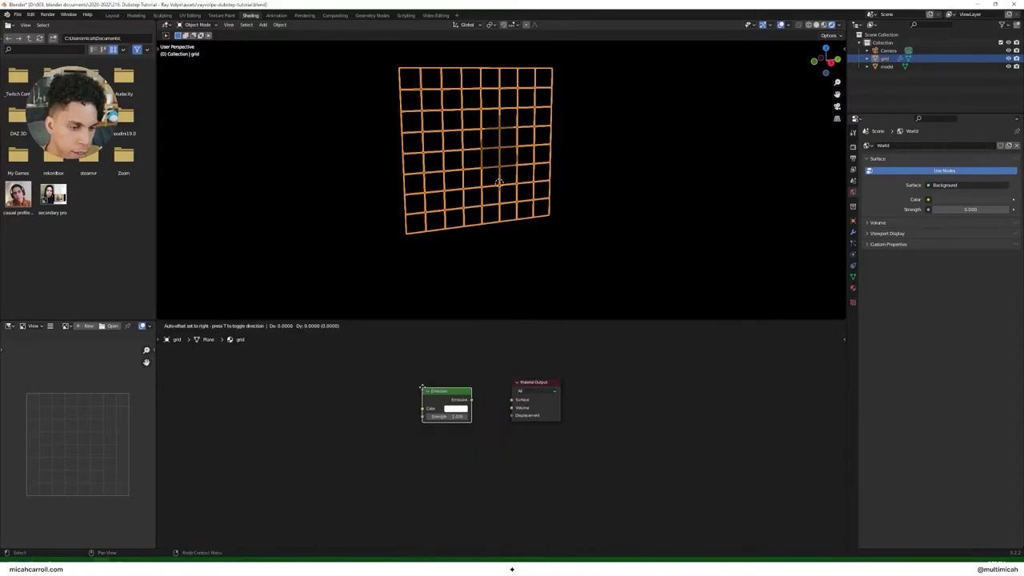
click(430, 378)
scroll(482, 395, up, 3)
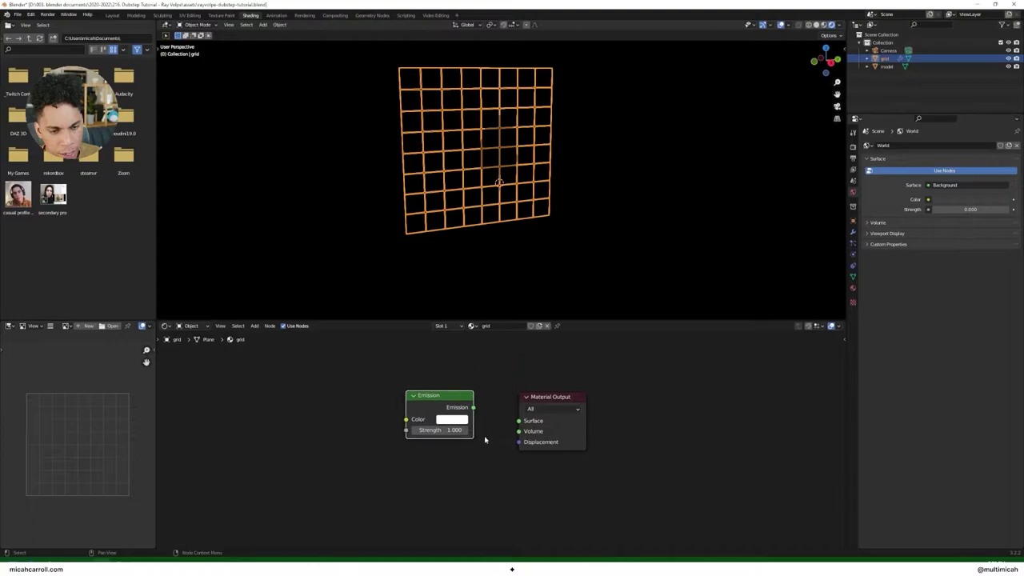
drag(469, 402, 528, 422)
Step: Raise the grid's emission strength to about 122.6 and change its colour to light blue after trying green
drag(432, 427, 588, 427)
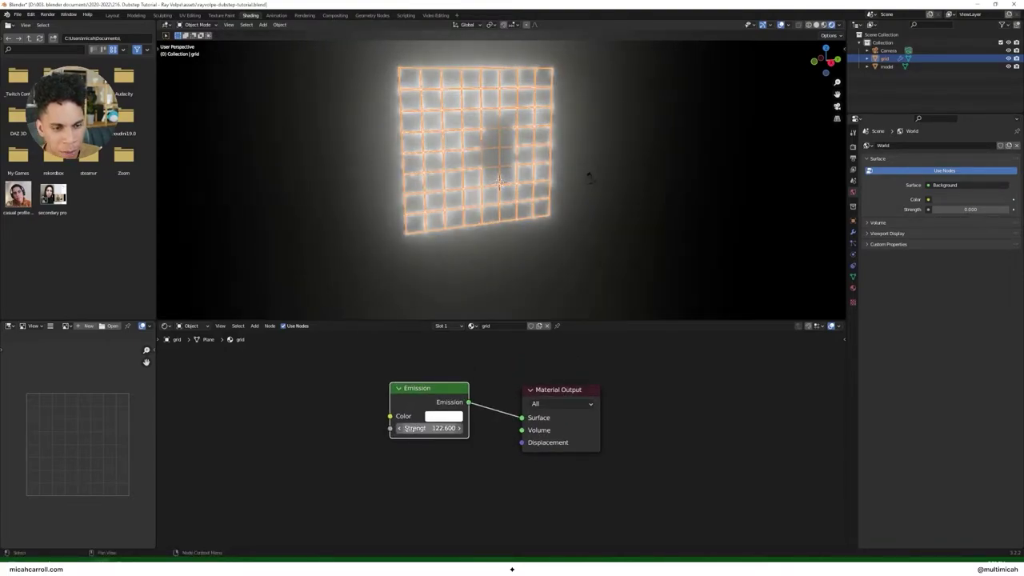
click(706, 183)
click(535, 199)
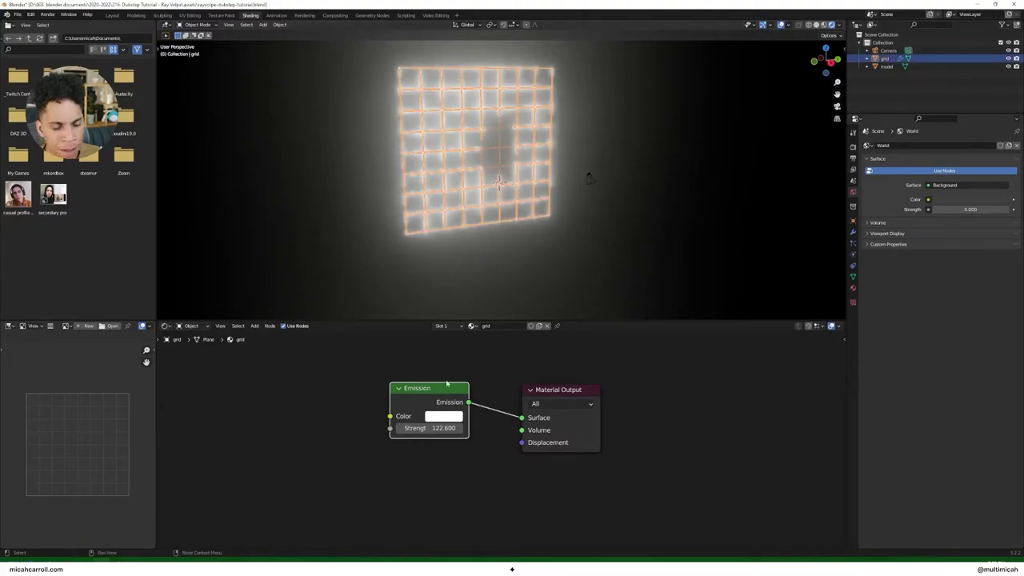
click(455, 419)
click(440, 279)
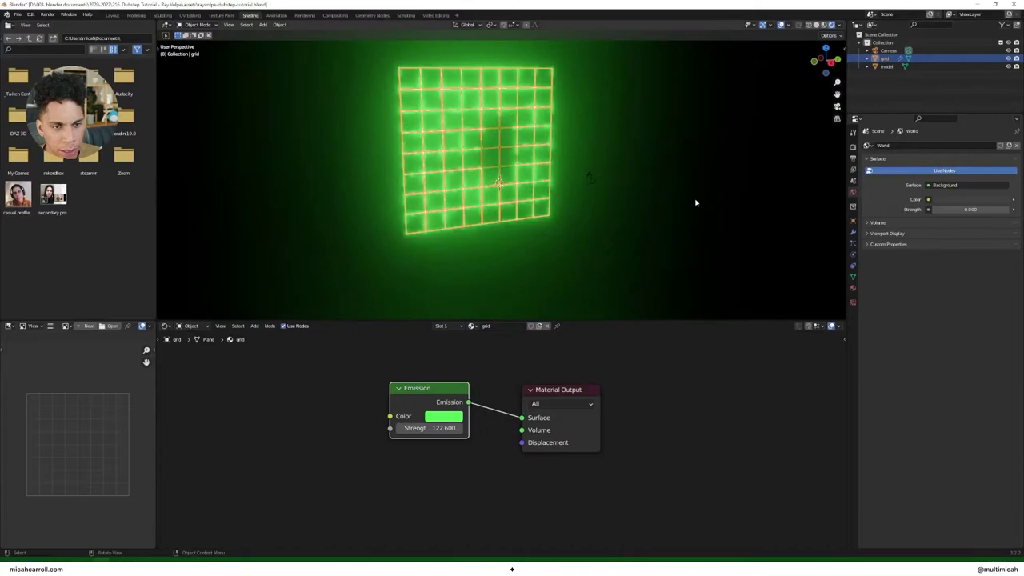
click(454, 421)
click(482, 277)
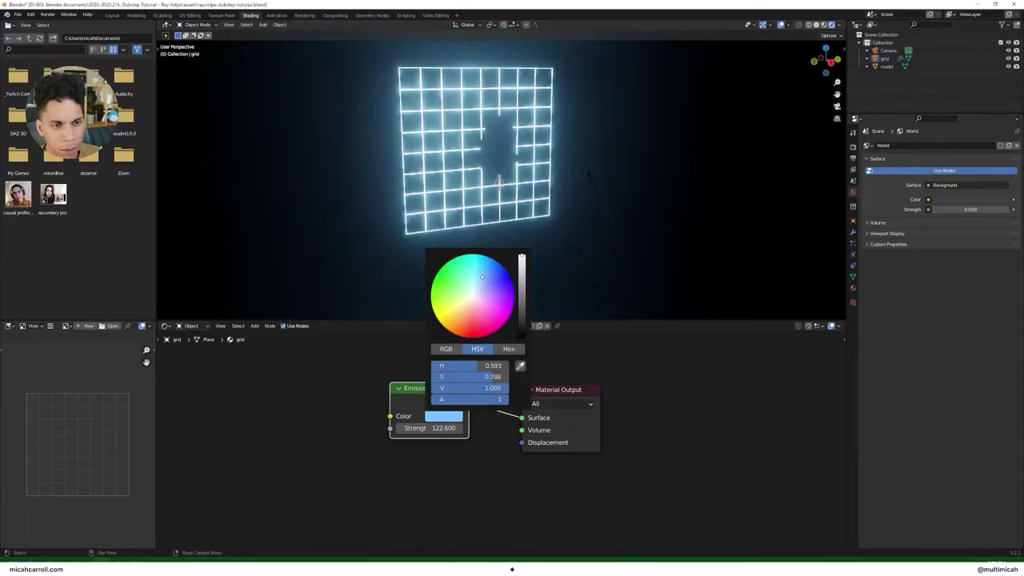
middle_drag(609, 233, 621, 227)
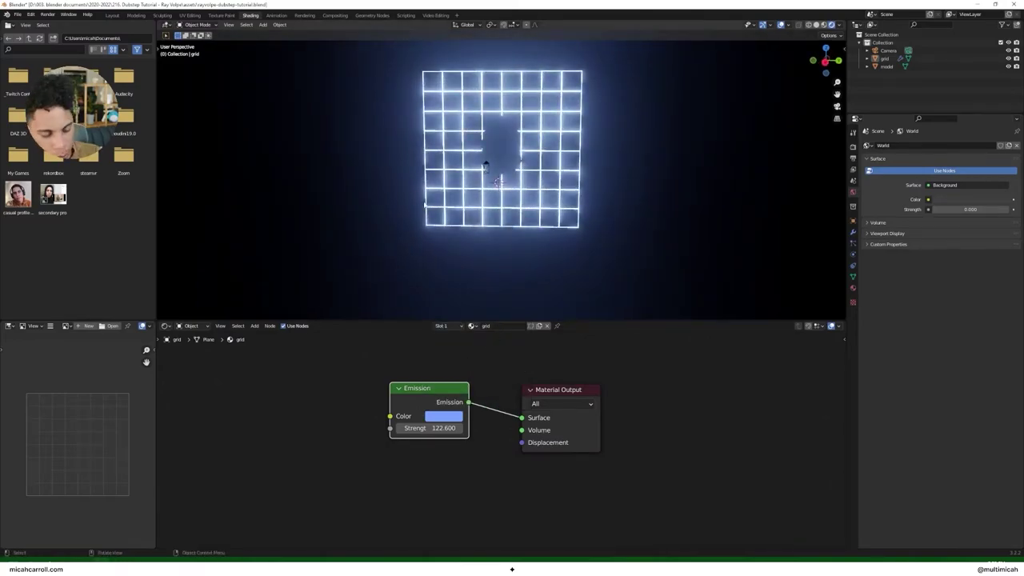
Step: Switch the 3D viewport to Material Preview shading and view the mask and grid from an angle
key(z)
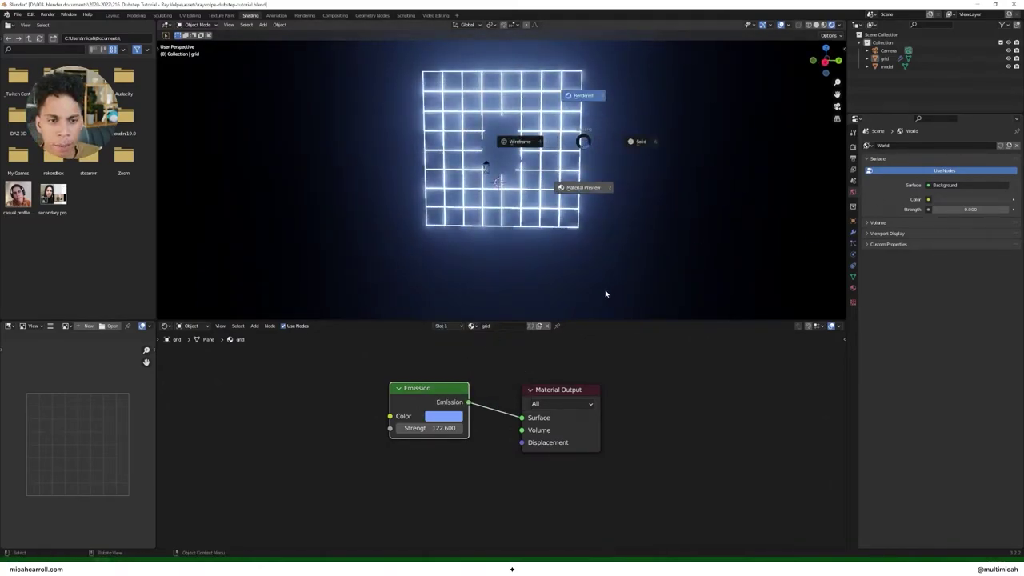
click(606, 293)
middle_drag(607, 219, 554, 208)
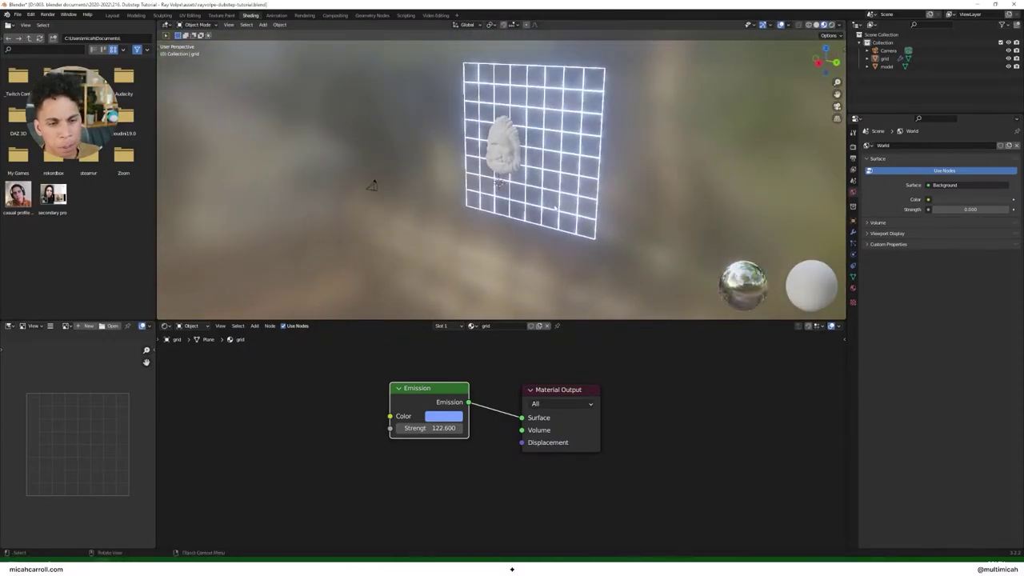
Step: Split the 3D viewport horizontally and turn the new area above the node editor into a Timeline
right_click(254, 321)
click(251, 327)
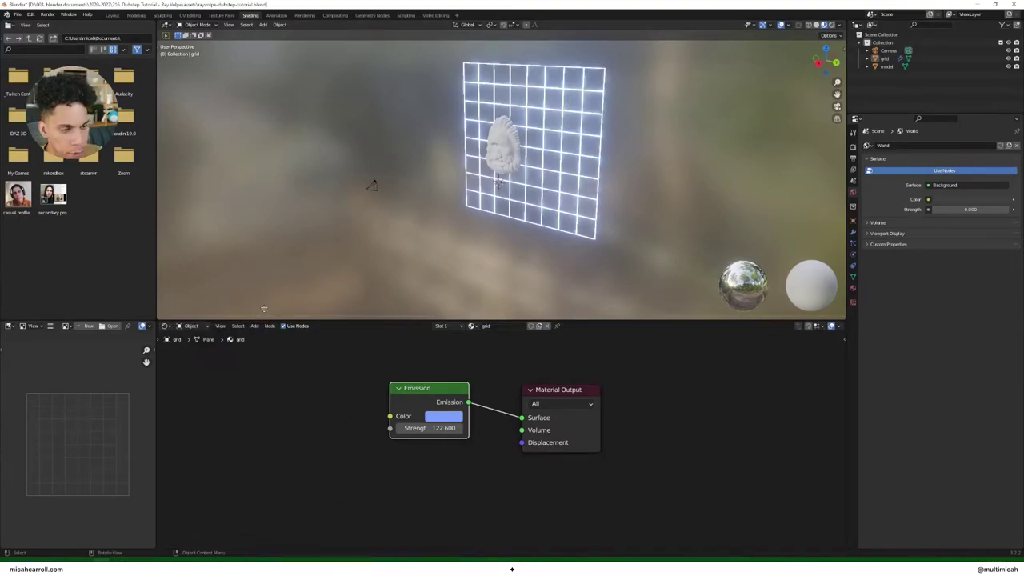
click(340, 184)
drag(415, 321, 415, 438)
drag(366, 187, 366, 317)
click(165, 320)
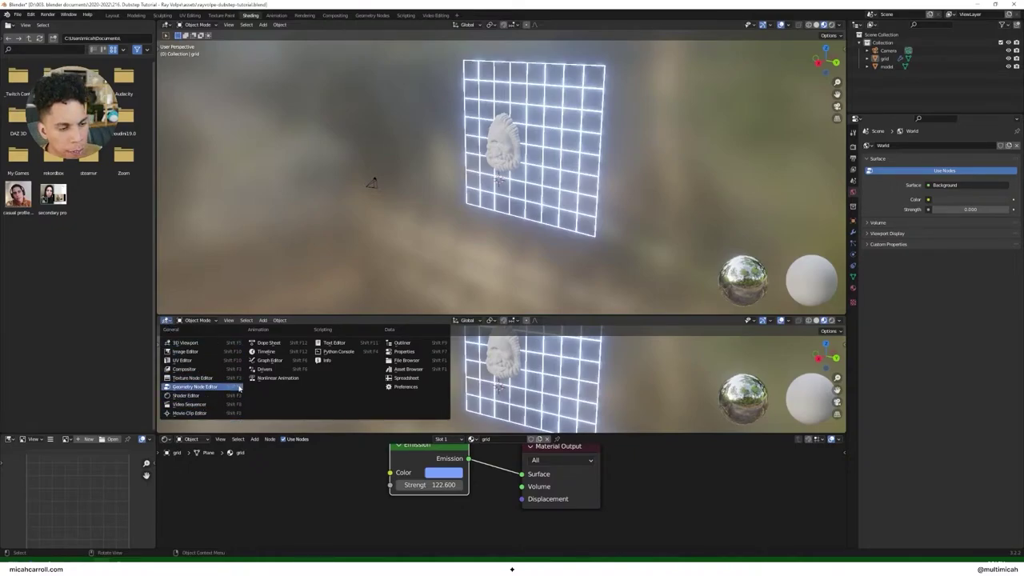
click(278, 353)
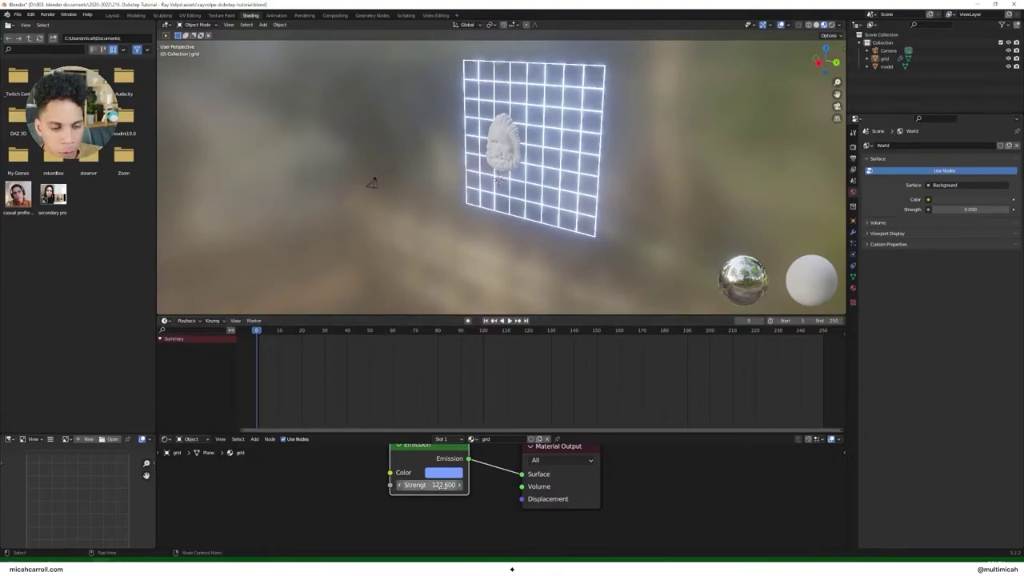
Step: Split the 3D viewport horizontally again and turn the area above the Timeline into a Video Sequencer
right_click(259, 317)
click(259, 313)
click(320, 225)
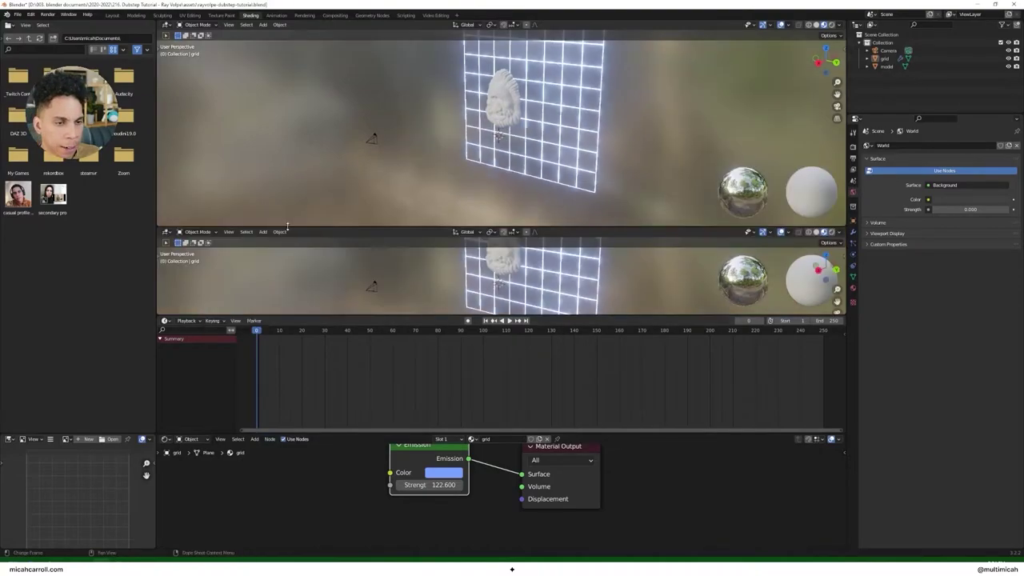
click(169, 233)
click(177, 234)
click(176, 233)
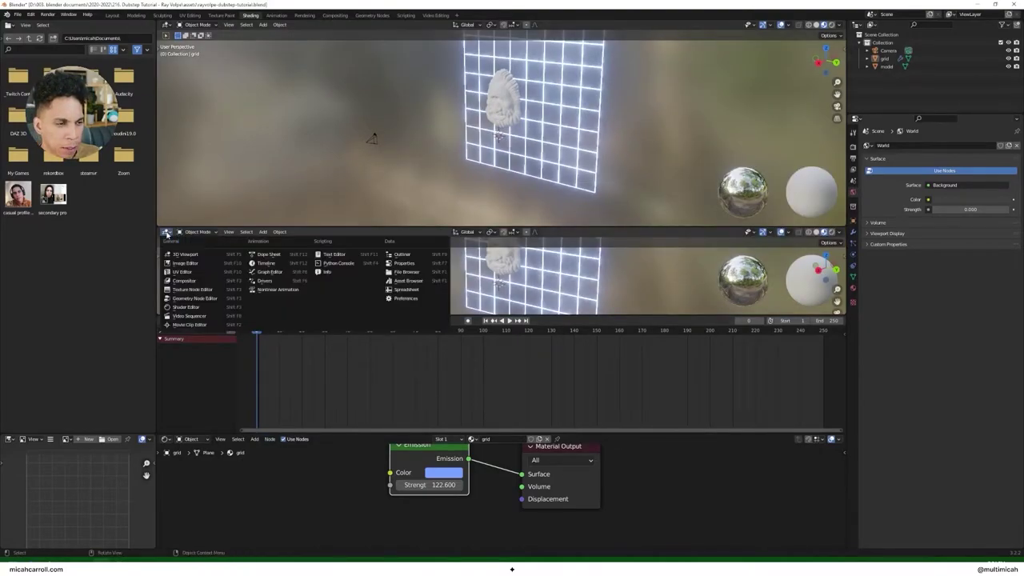
click(189, 316)
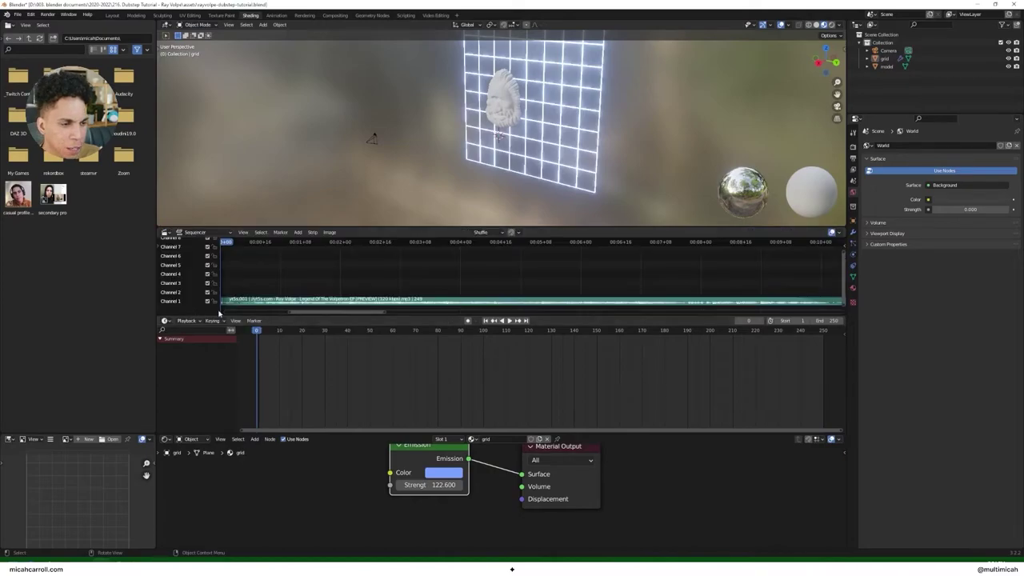
Step: Enlarge the Video Sequencer area and frame the mask and grid from the front in the 3D viewport
drag(387, 210, 387, 190)
scroll(431, 128, down, 4)
middle_drag(432, 128, 459, 132)
scroll(500, 110, up, 4)
scroll(432, 167, up, 3)
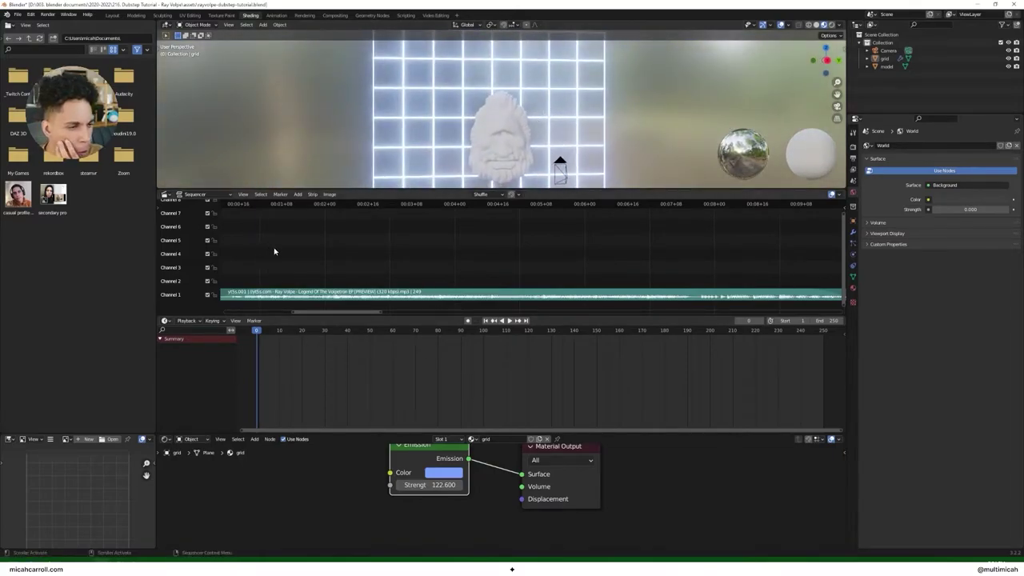
Step: Play the audio track from frame 0 to listen for the beat, and stop the playback
scroll(277, 253, down, 10)
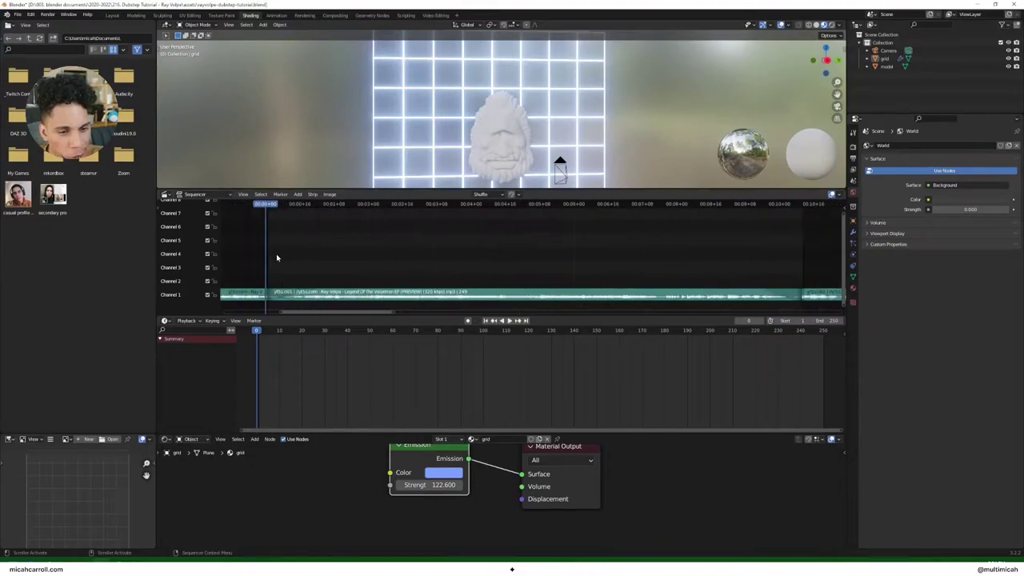
ctrl+scroll(279, 256, up, 8)
scroll(468, 267, up, 6)
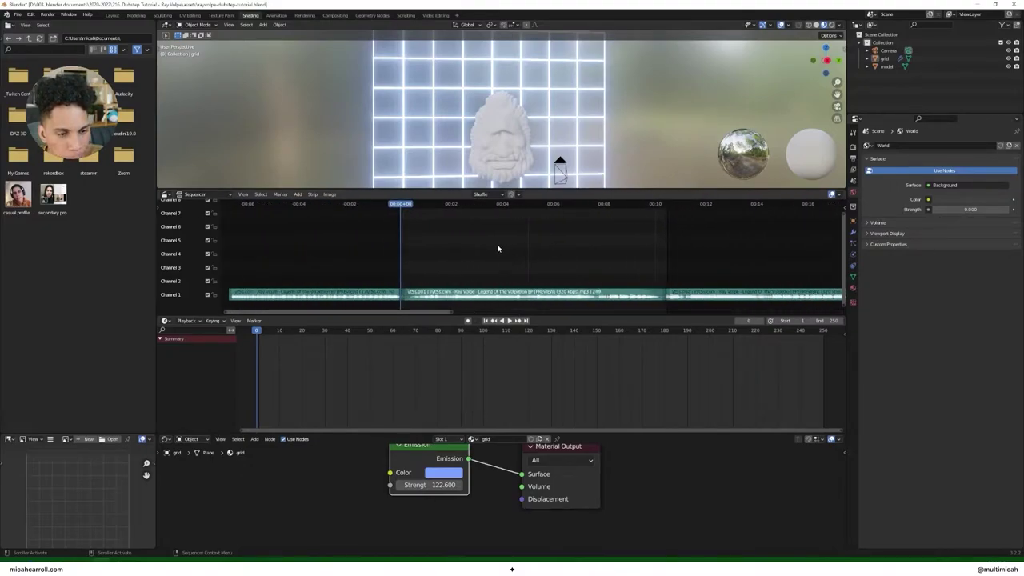
scroll(497, 248, up, 3)
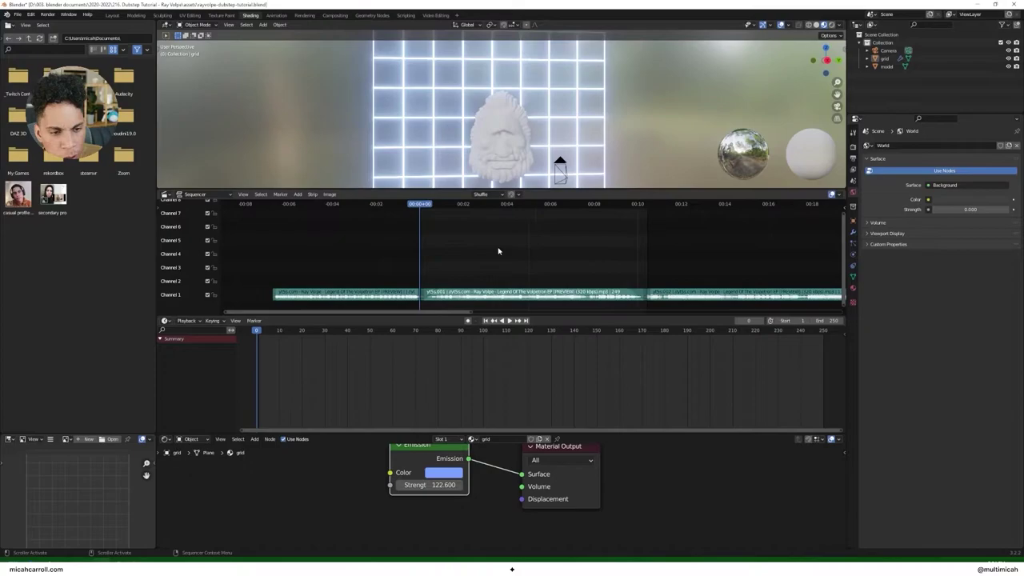
drag(420, 206, 420, 208)
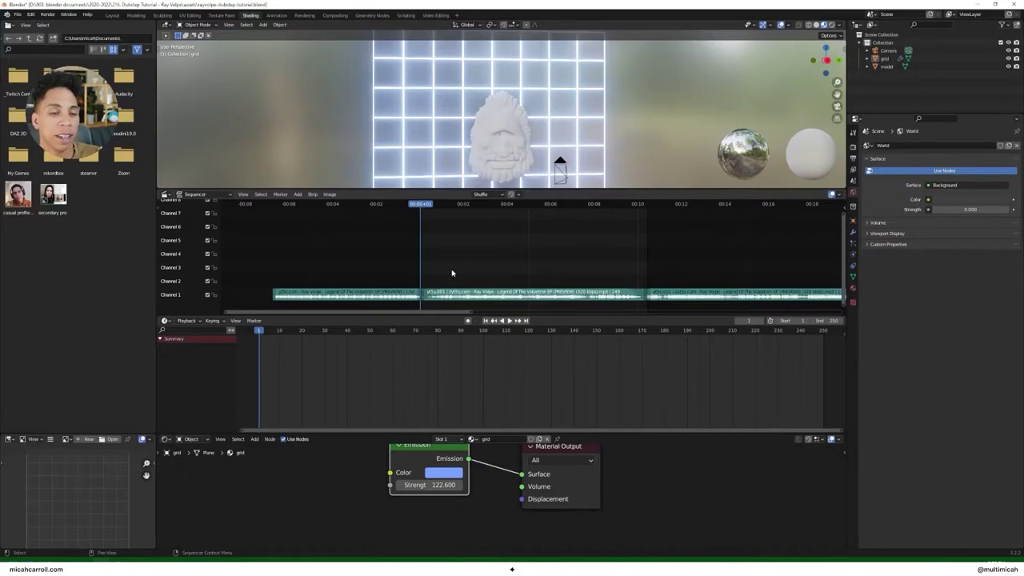
key(space)
key(space)
drag(429, 208, 401, 208)
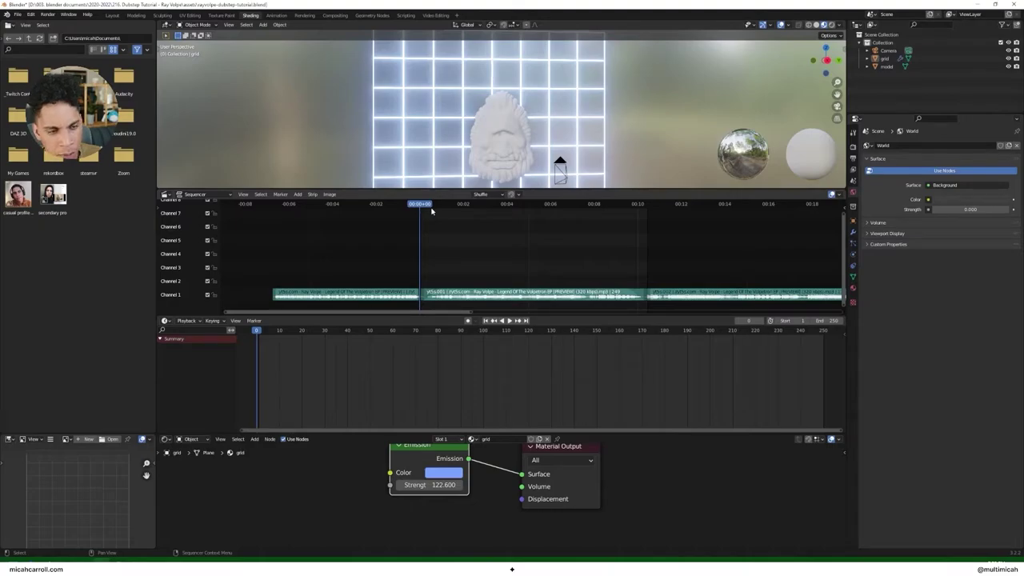
key(space)
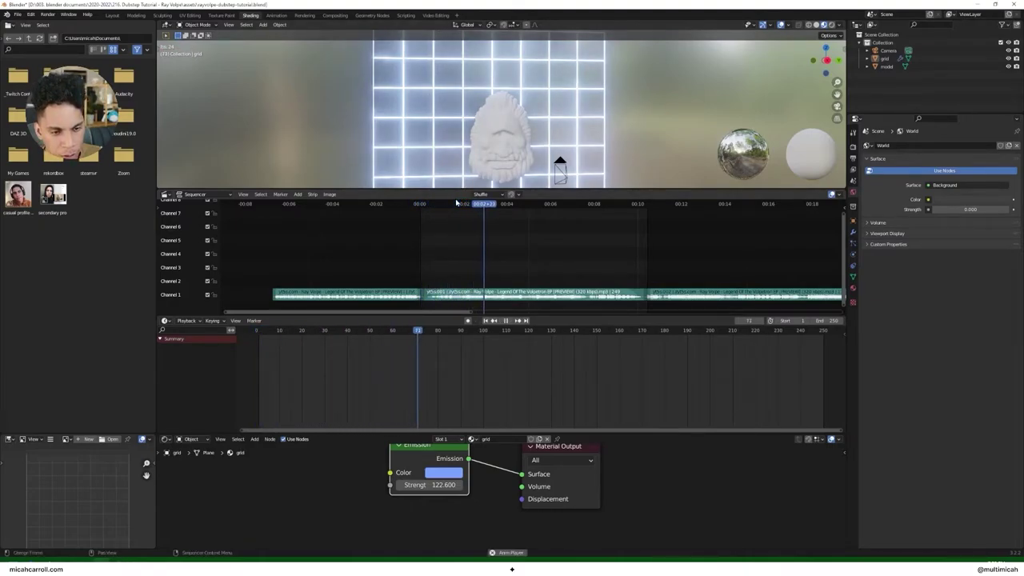
key(space)
Step: Move the playhead back to frame 55
drag(483, 203, 468, 203)
scroll(469, 204, up, 2)
scroll(453, 293, up, 3)
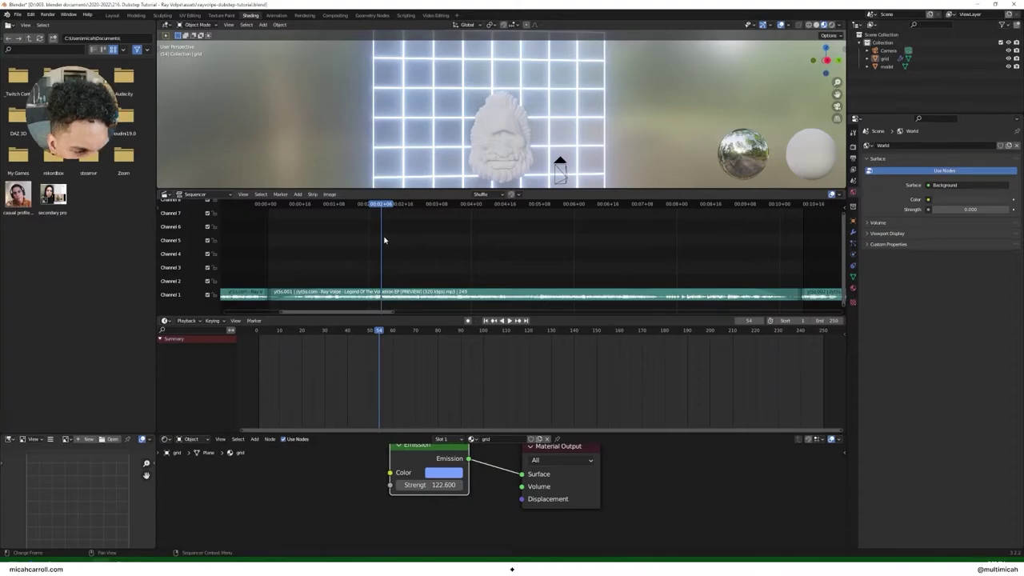
mouse_move(380, 204)
mouse_down()
mouse_move(415, 204)
mouse_move(385, 205)
mouse_up()
Step: Try emission strengths of 120 and 100 on the grid material
click(443, 486)
text(120)
key(Return)
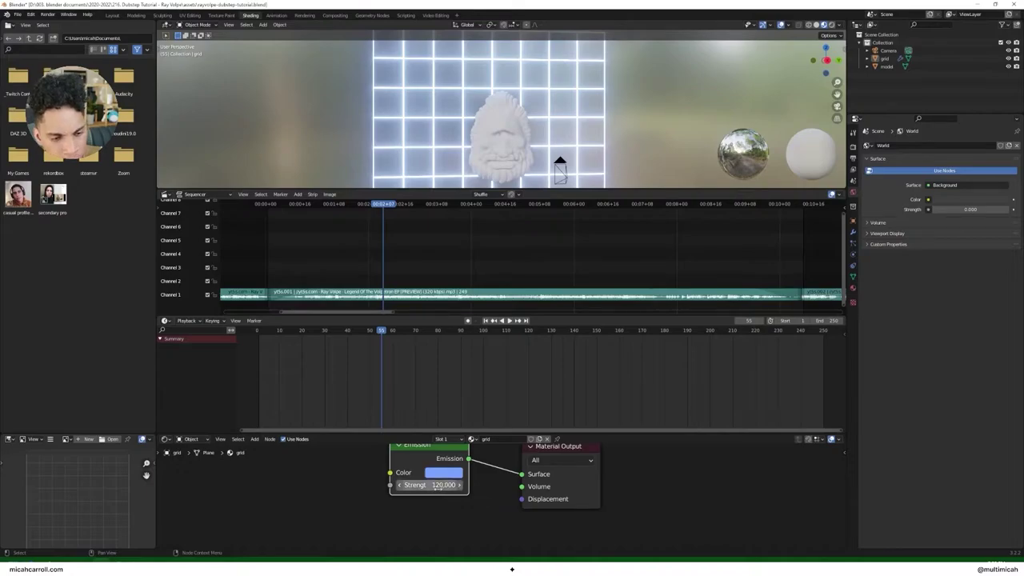
click(438, 486)
text(100)
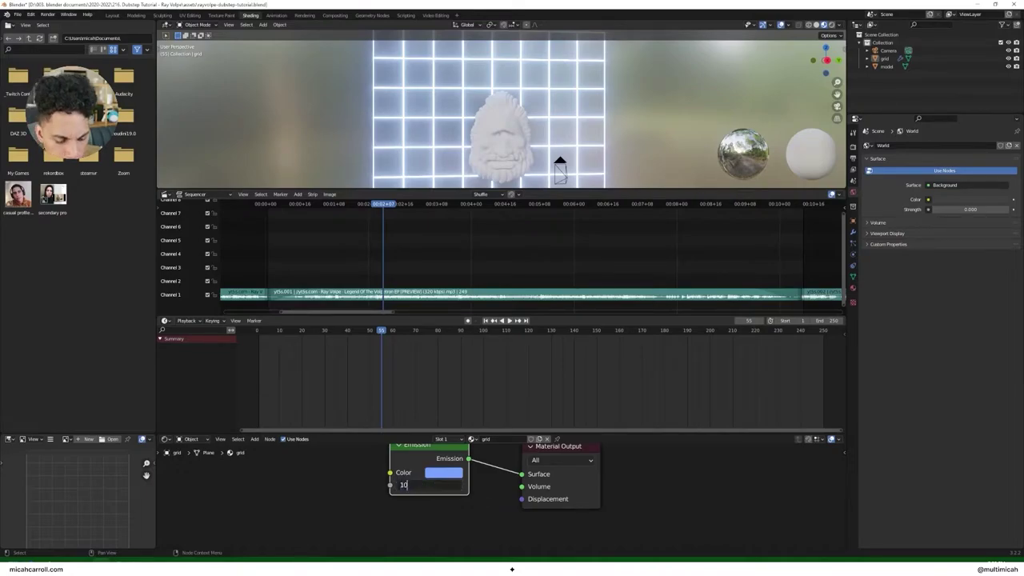
key(Return)
Step: Set the grid material's emission strength to 50
click(438, 485)
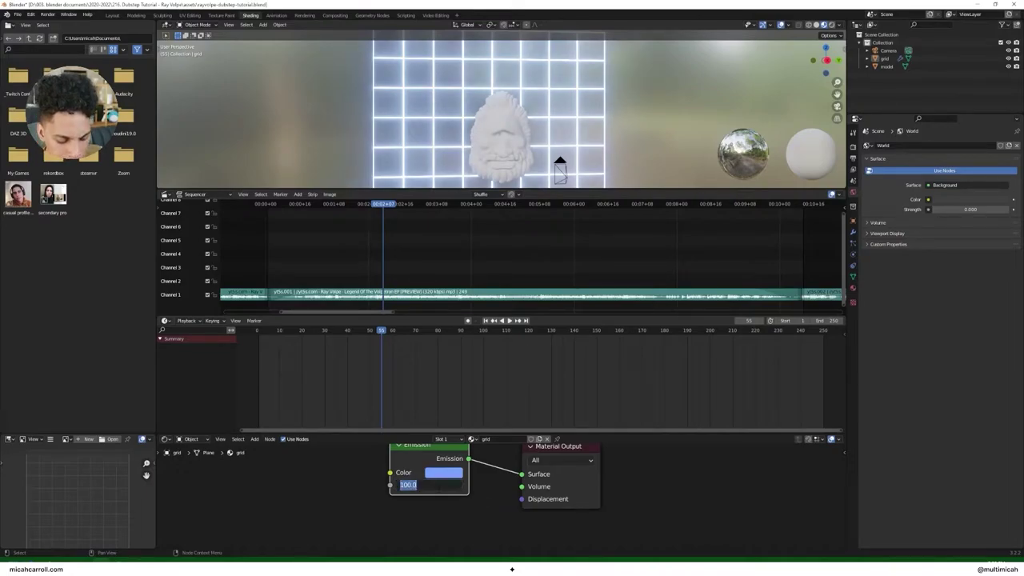
text(50)
key(Return)
Step: Check the glowing grid through the camera with rendered shading in the Layout workspace
click(112, 15)
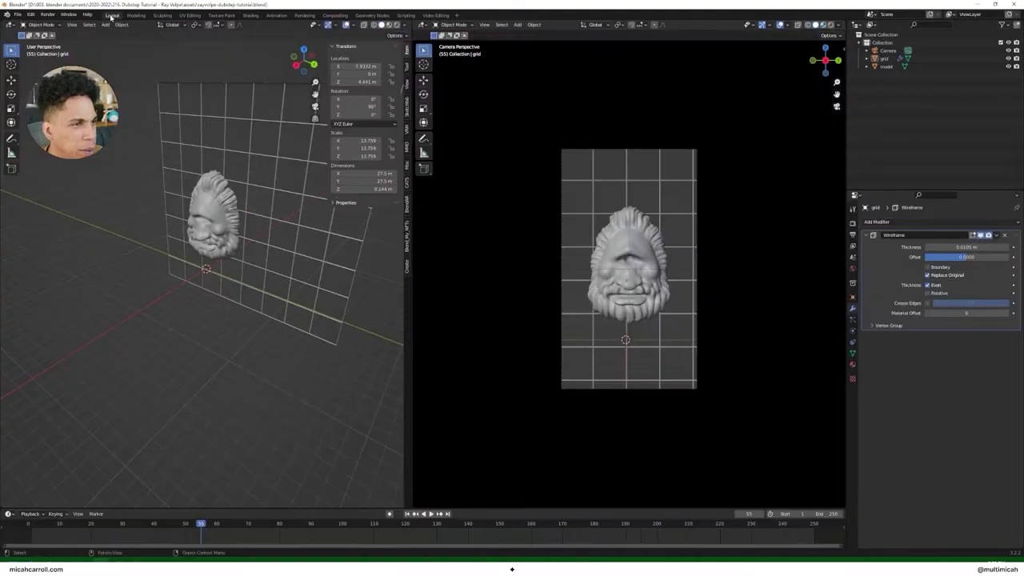
key(z)
click(657, 178)
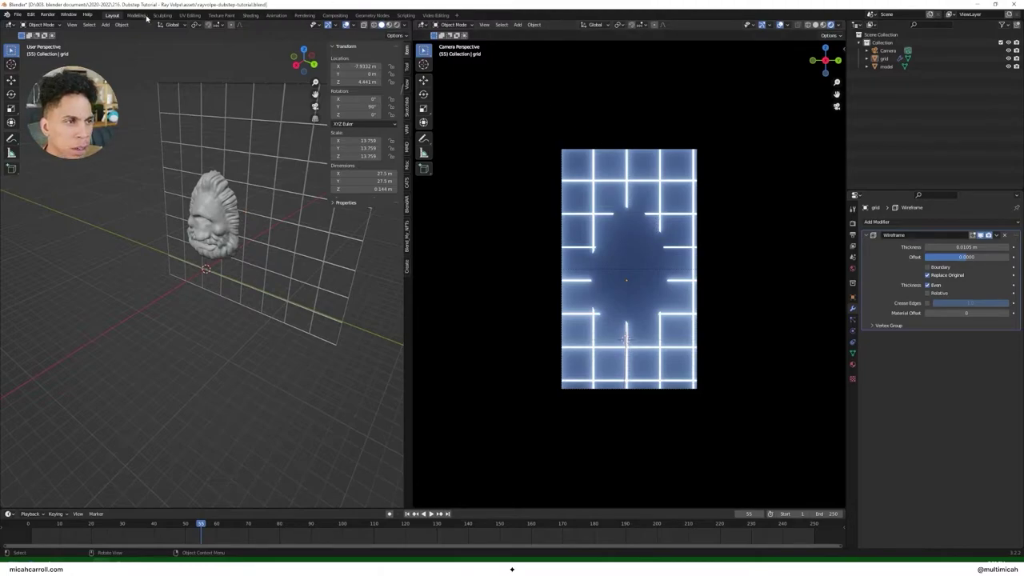
Step: Return to the Shading workspace and keyframe the grid's emission strength of 50 at frame 55
click(247, 16)
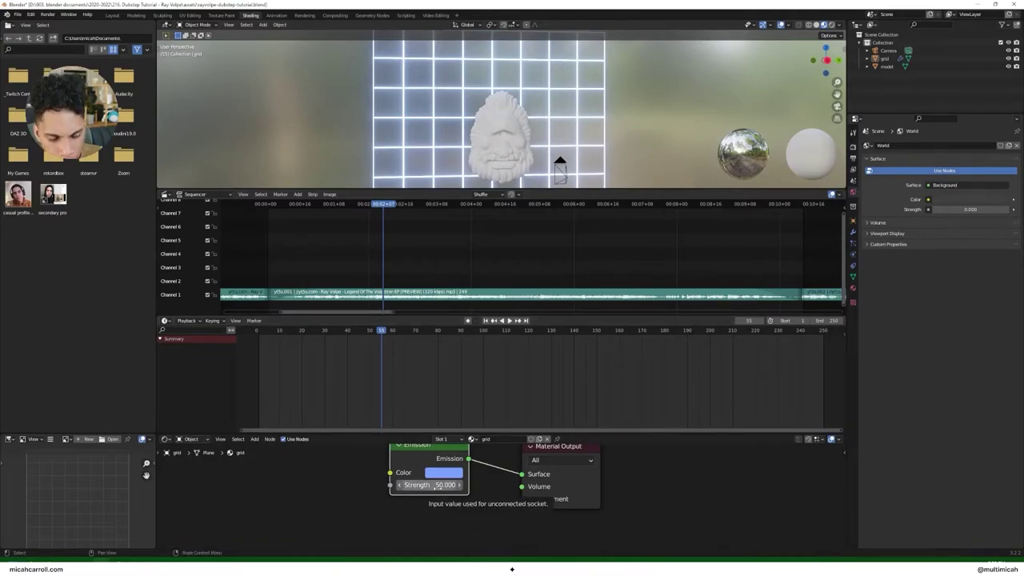
key(i)
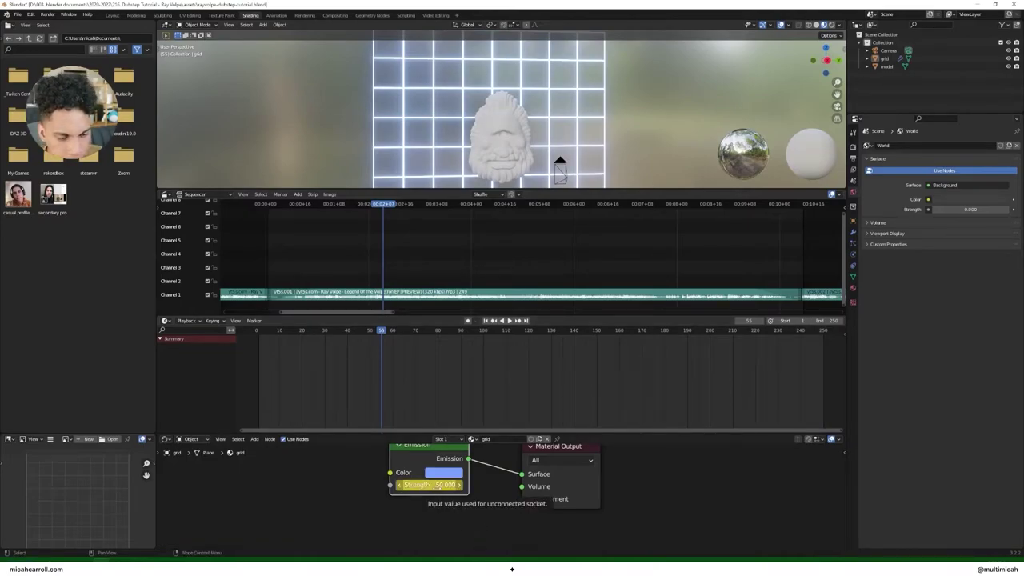
Step: Keyframe the grid's emission strength at 0 on frame 56
key(Right)
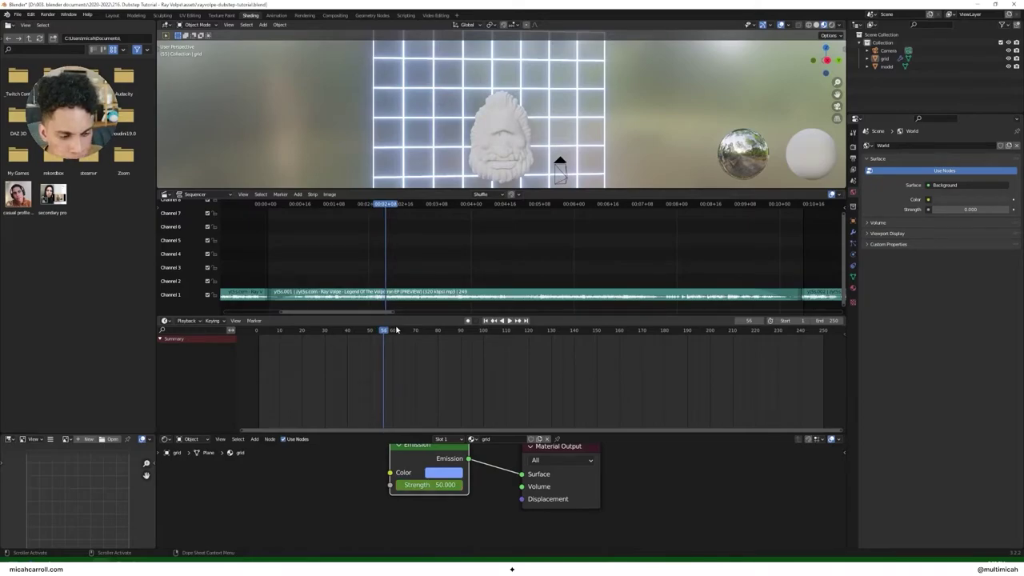
double_click(428, 484)
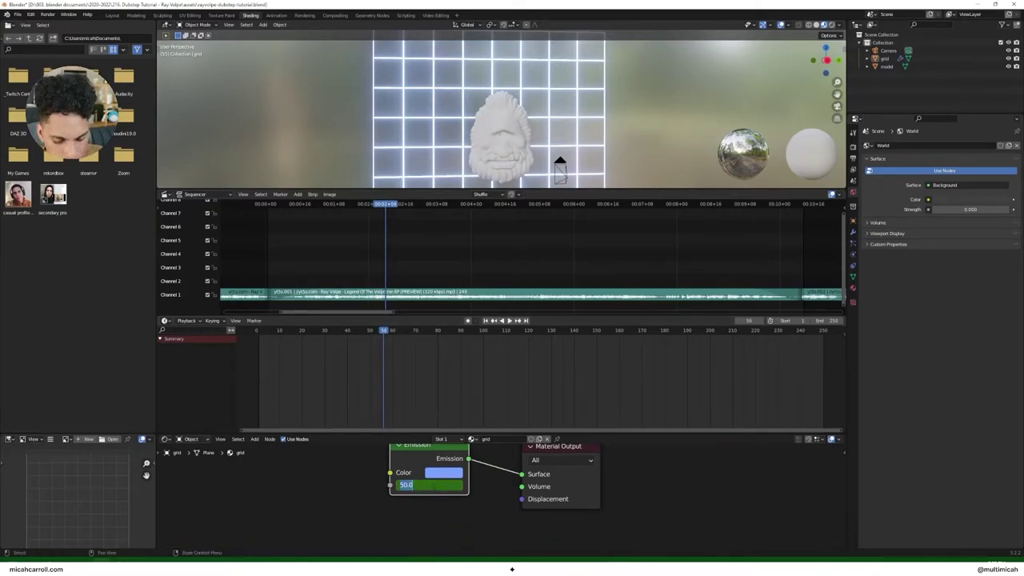
text(0)
key(Return)
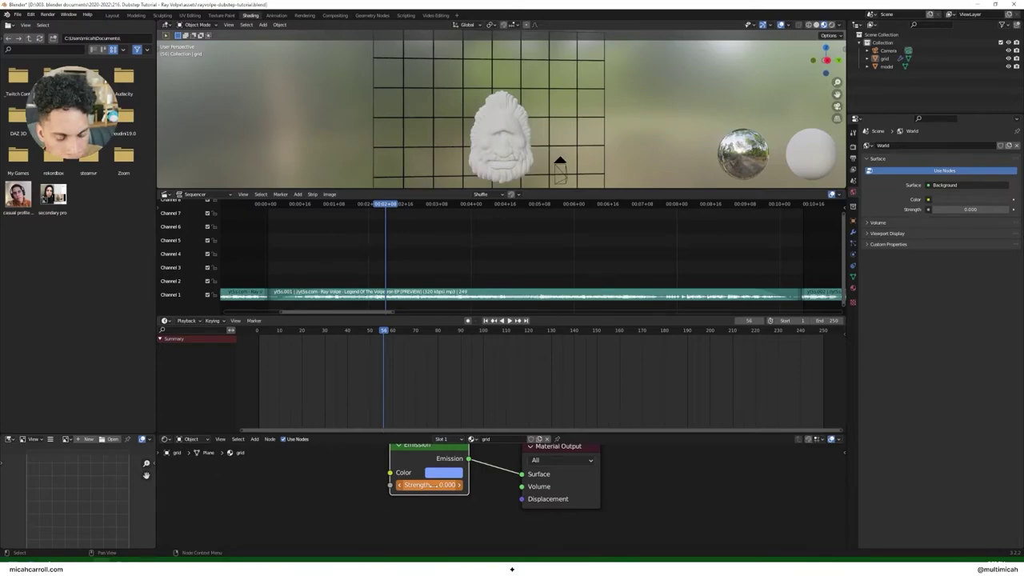
key(i)
Step: Keyframe the grid's emission strength at 50 on frame 57 and step back to check the earlier keys
key(Right)
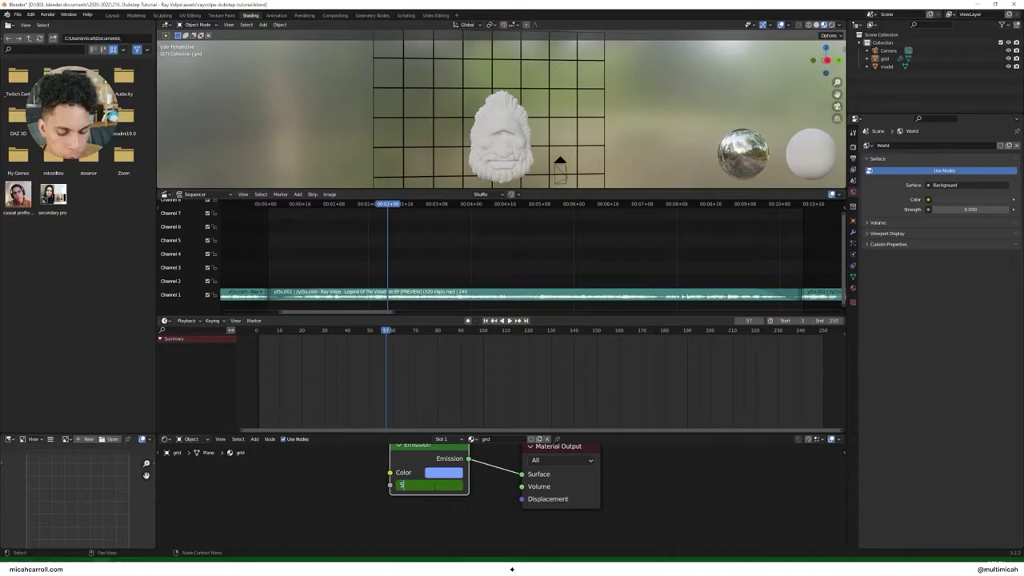
text(0)
key(Return)
key(i)
key(Left)
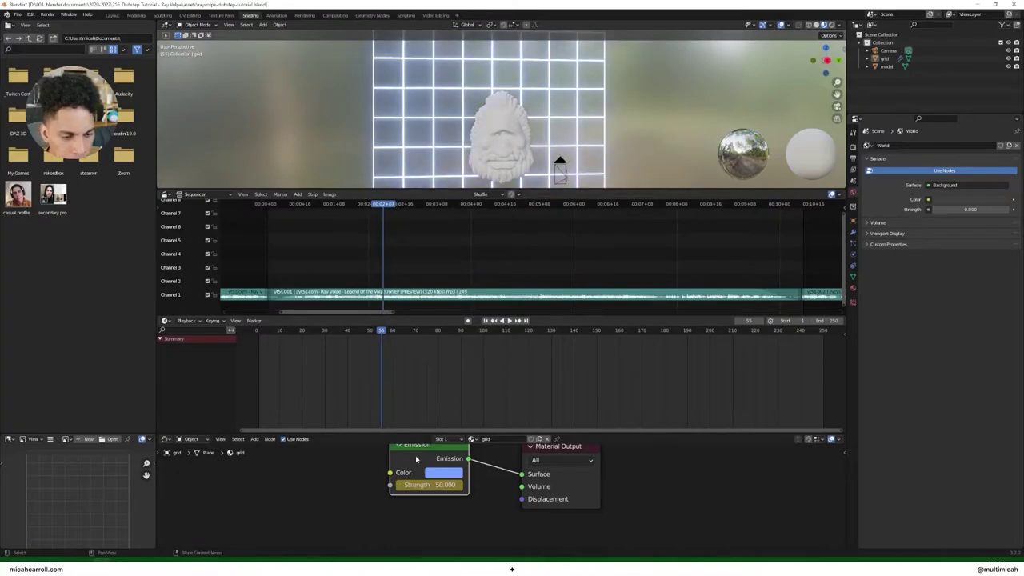
Step: Select the grid and its emission keyframes on frames 55 to 57
click(598, 158)
scroll(335, 374, up, 4)
middle_drag(335, 374, 389, 399)
scroll(358, 380, up, 3)
drag(318, 353, 312, 330)
Step: Play the track and step frame by frame around frame 57 to check the flicker against the sound
key(space)
key(Left)
key(Left)
key(Left)
key(Left)
key(Left)
key(Left)
key(Left)
key(Right)
key(Right)
key(Right)
key(Right)
key(Right)
key(Right)
key(Left)
key(Left)
key(Left)
key(Left)
key(Left)
key(Left)
key(Left)
key(Left)
key(Left)
key(Left)
key(Left)
key(Right)
key(Right)
key(Right)
key(Right)
key(Right)
key(Right)
key(Right)
key(Right)
Step: Paste copies of the emission keyframes at frame 57 to continue the on-off flicker through frame 59
click(315, 330)
key(Left)
key(Left)
key(Left)
key(Left)
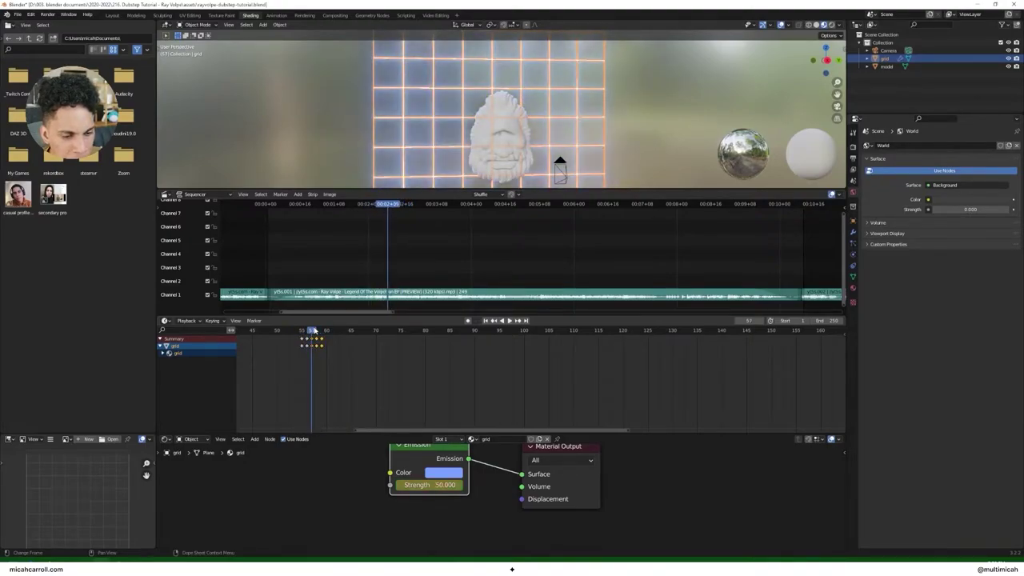
key(Right)
key(Left)
key(Right)
key(Right)
key(Right)
key(Right)
key(Right)
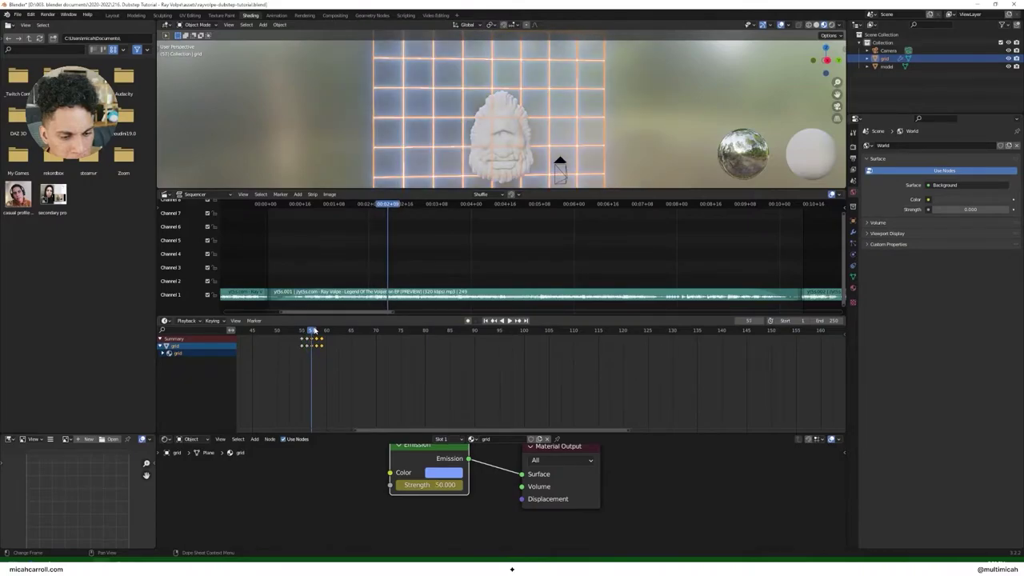
key(Left)
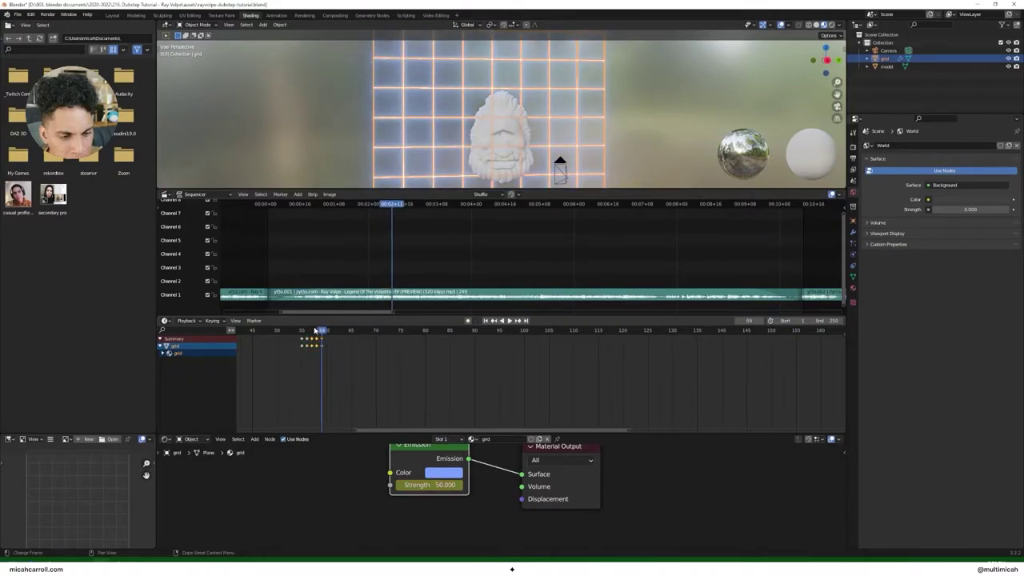
Step: Paste the flicker keyframes repeatedly to continue the alternation through frame 73
key(Right)
key(Right)
key(Right)
key(Right)
key(Right)
key(Right)
key(Right)
key(Right)
key(Right)
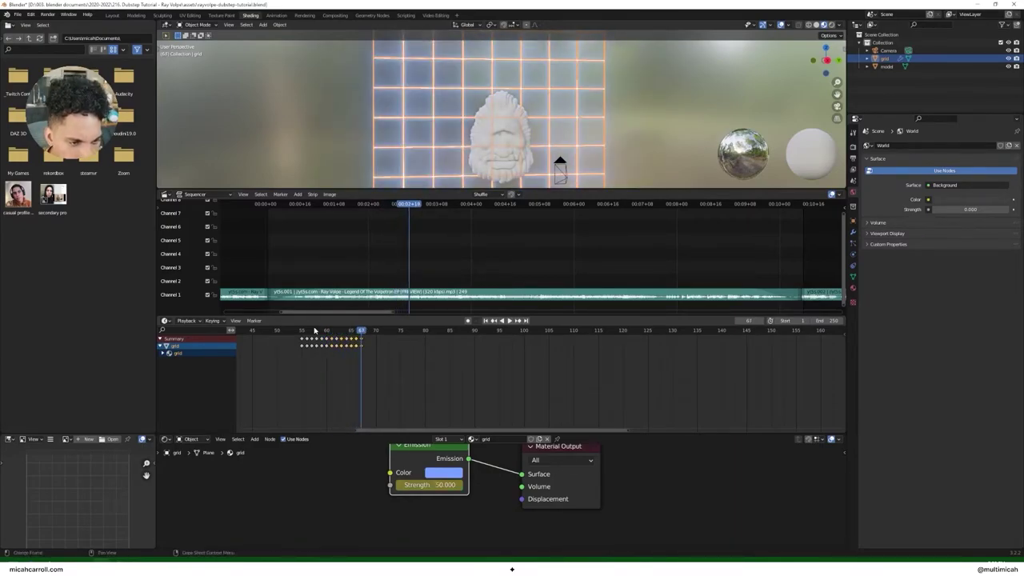
key(Right)
key(Right)
key(Right)
key(Right)
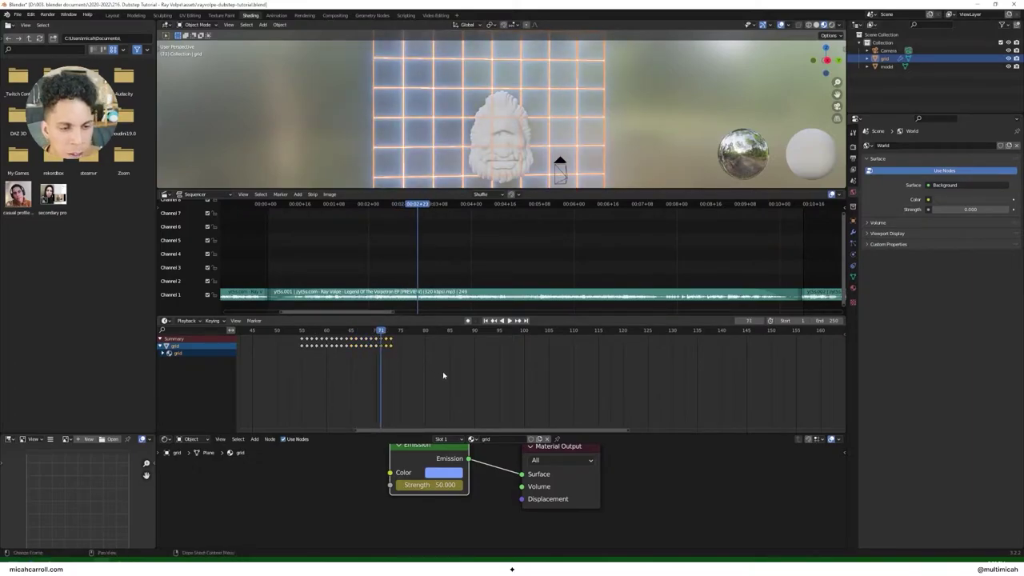
Step: Play the flicker from before frame 55 in the Layout workspace's camera view and return to the Shading workspace
drag(379, 332, 223, 333)
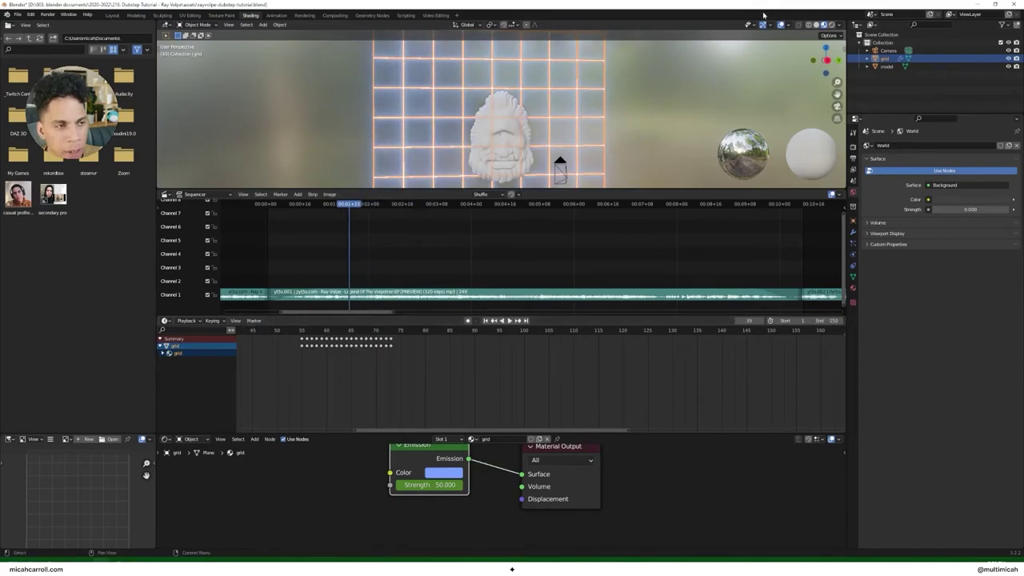
click(113, 16)
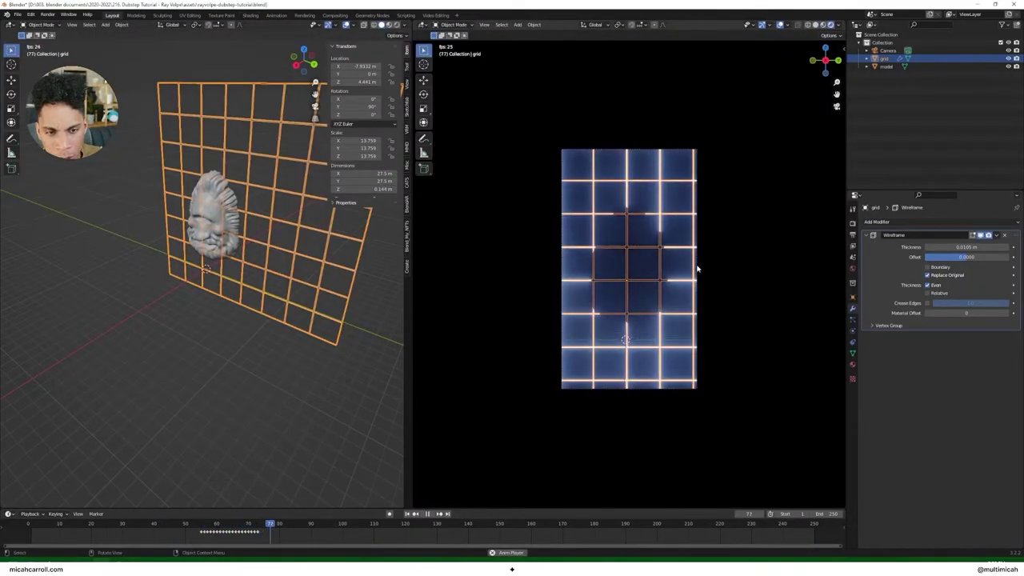
key(space)
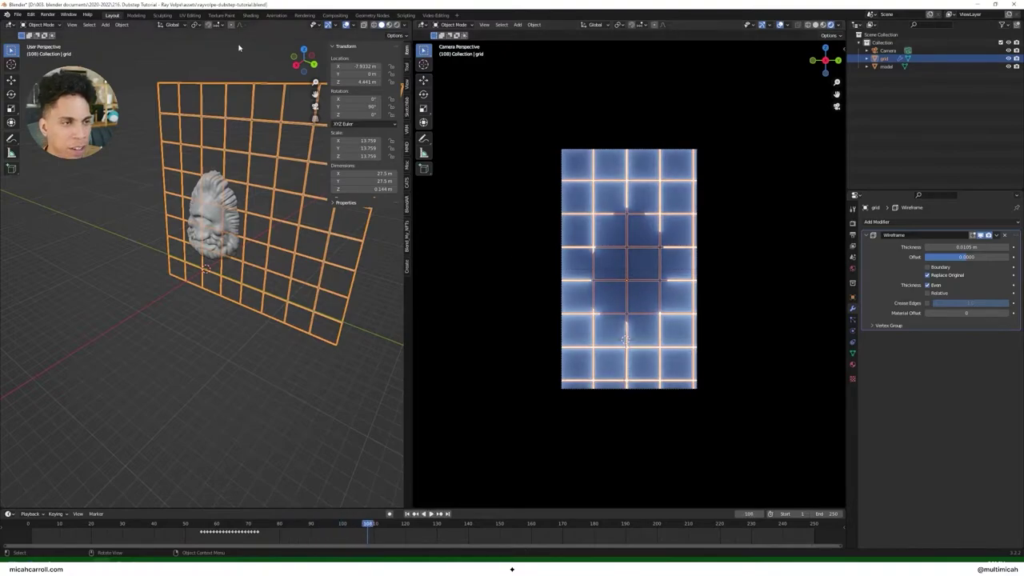
click(249, 16)
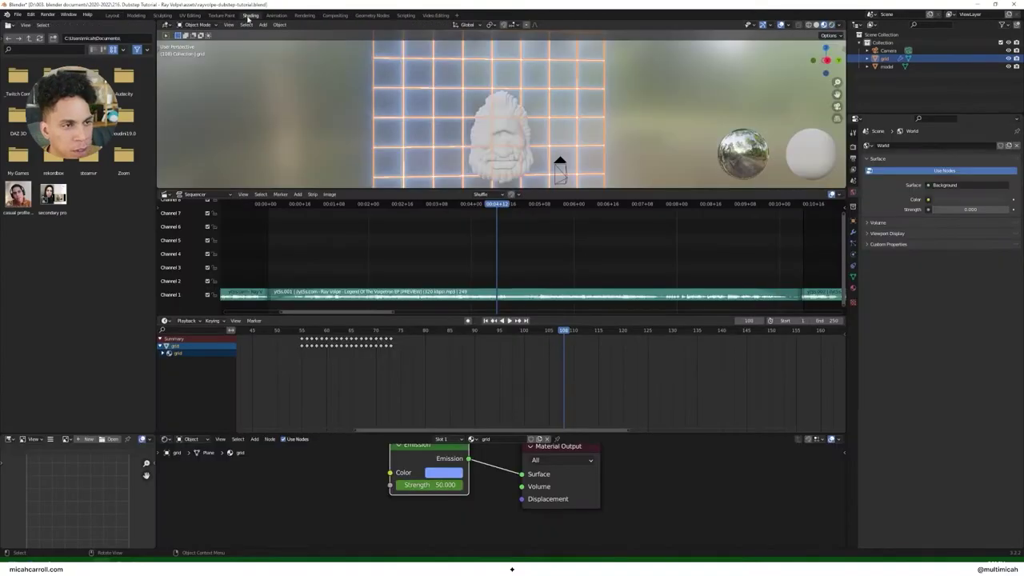
Step: Copy all the flicker keyframes and paste them end to end from frame 73 through frame 127
drag(358, 332, 278, 330)
key(space)
key(space)
key(a)
key(ctrl+c)
click(390, 331)
key(ctrl+v)
drag(390, 331, 570, 336)
key(ctrl+v)
key(ctrl+v)
Step: Play the track up to frame 120 and remove the flicker keyframes beyond it
click(283, 333)
key(space)
key(space)
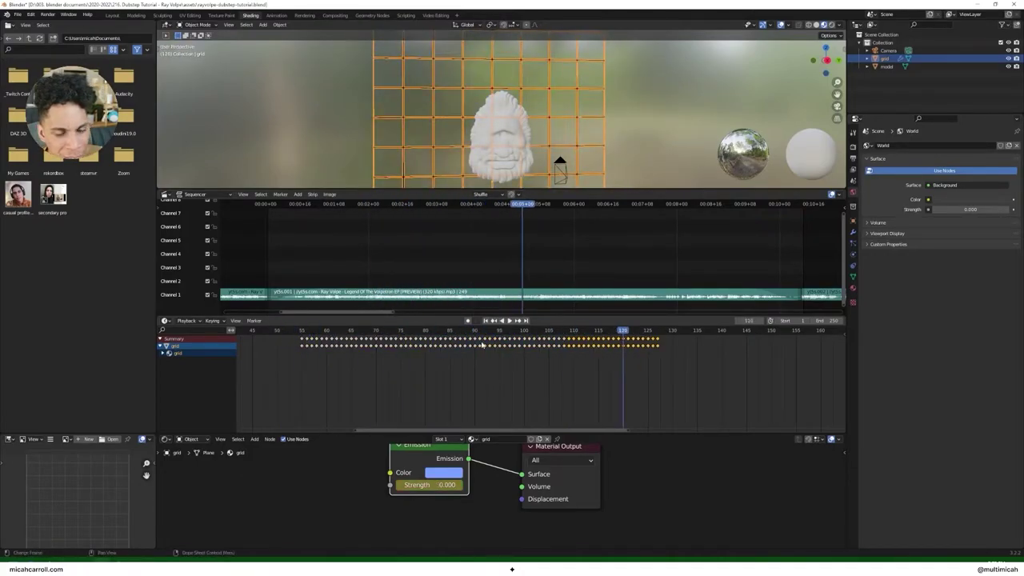
drag(652, 344, 628, 339)
Step: Replay the track to find where the flicker should resume after frame 120
click(339, 205)
key(space)
key(space)
click(268, 207)
key(space)
key(space)
Step: Paste the flicker keyframes repeatedly from frame 130 through frame 172
drag(678, 331, 673, 331)
drag(296, 355, 318, 336)
drag(682, 332, 674, 331)
key(ctrl+v)
drag(673, 332, 683, 333)
key(ctrl+v)
drag(683, 333, 845, 334)
key(ctrl+v)
key(ctrl+v)
key(ctrl+v)
scroll(820, 333, down, 4)
key(ctrl+v)
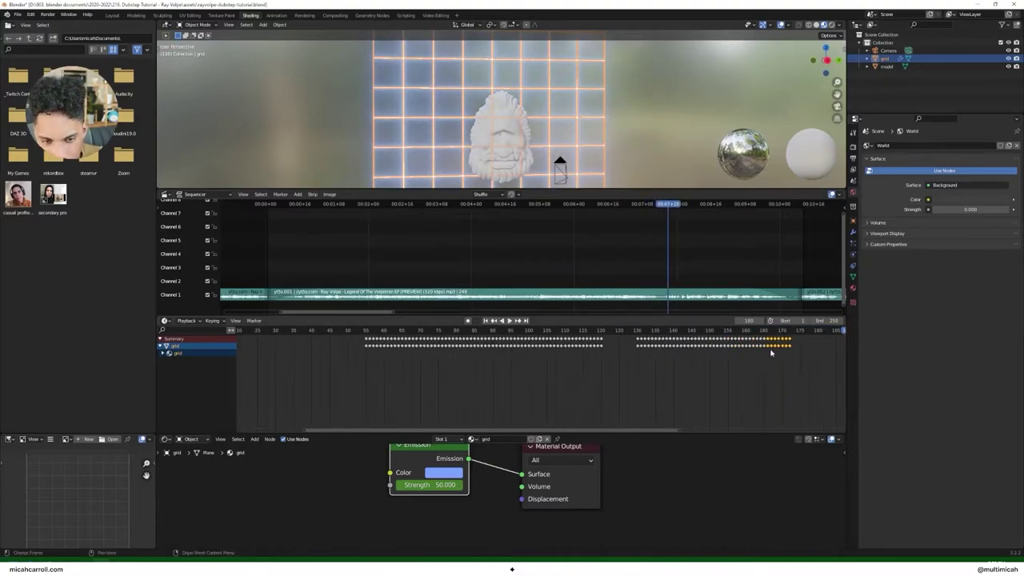
Step: Paste a short set of flicker keyframes at frame 188 and keyframe an emission strength of 0 there
scroll(772, 350, up, 1)
middle_drag(788, 351, 555, 355)
drag(396, 352, 382, 335)
key(ctrl+v)
mouse_move(613, 334)
mouse_down()
mouse_move(589, 334)
mouse_move(613, 335)
mouse_up()
double_click(441, 485)
text(0)
key(Return)
key(i)
key(Right)
key(Right)
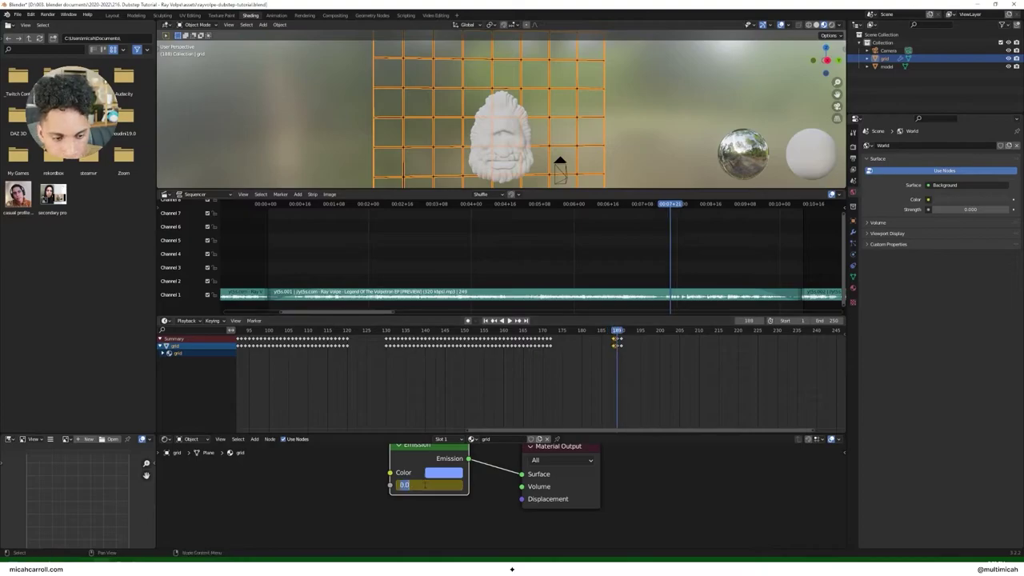
Step: Keyframe the emission strength on frame 189 and paste flicker keyframes to carry the alternation through frame 194
double_click(424, 484)
text(00)
key(Return)
key(i)
drag(593, 334, 629, 334)
key(ctrl+v)
key(ctrl+v)
Step: Play the track on from frame 191 to about frame 215 and clear the extra keyframes after frame 194
key(space)
key(space)
click(694, 334)
key(space)
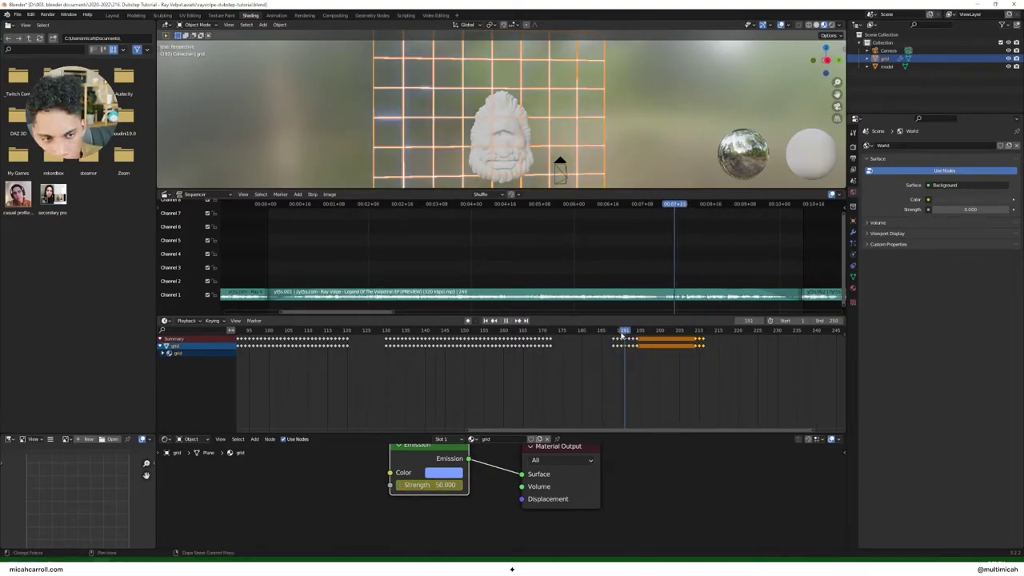
click(645, 331)
drag(647, 332, 722, 331)
key(space)
click(423, 405)
Step: Keyframe the grid's blue emission color on frame 215 and a green color on frame 216
click(718, 331)
click(444, 473)
key(i)
key(Right)
key(space)
key(space)
drag(749, 334, 723, 335)
click(439, 473)
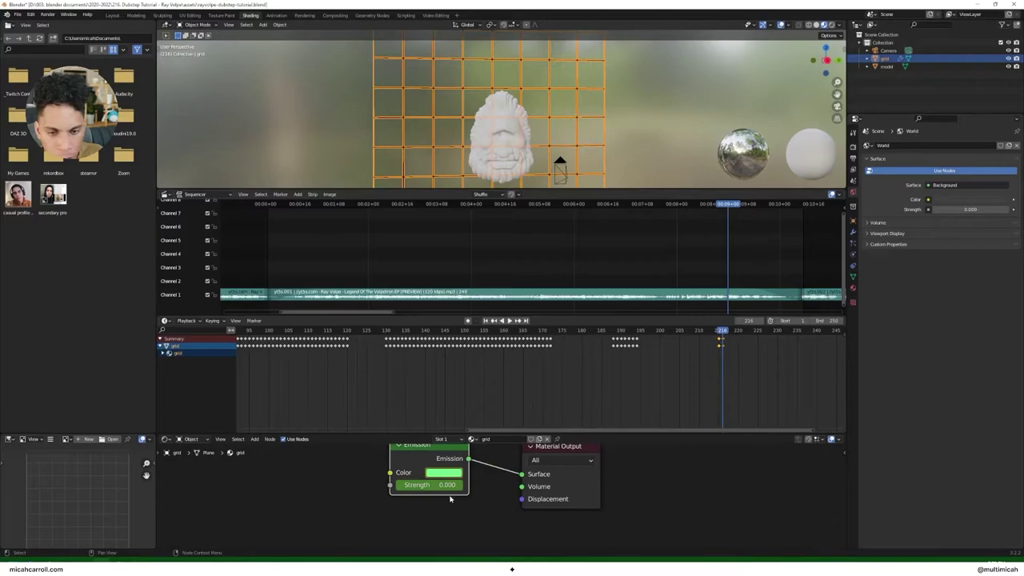
Step: Keyframe the grid's emission strength at 50 on frame 216
key(Left)
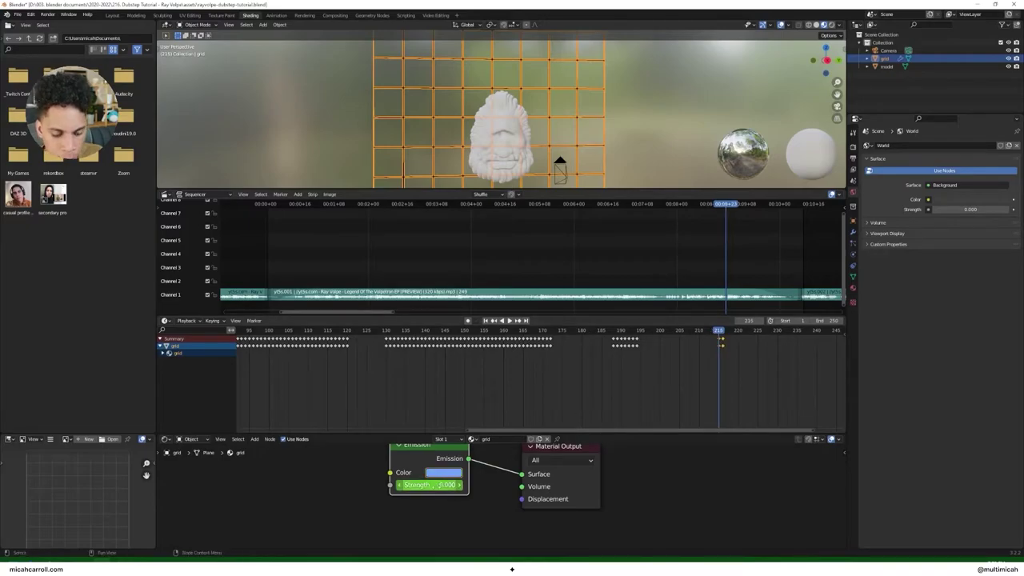
key(Right)
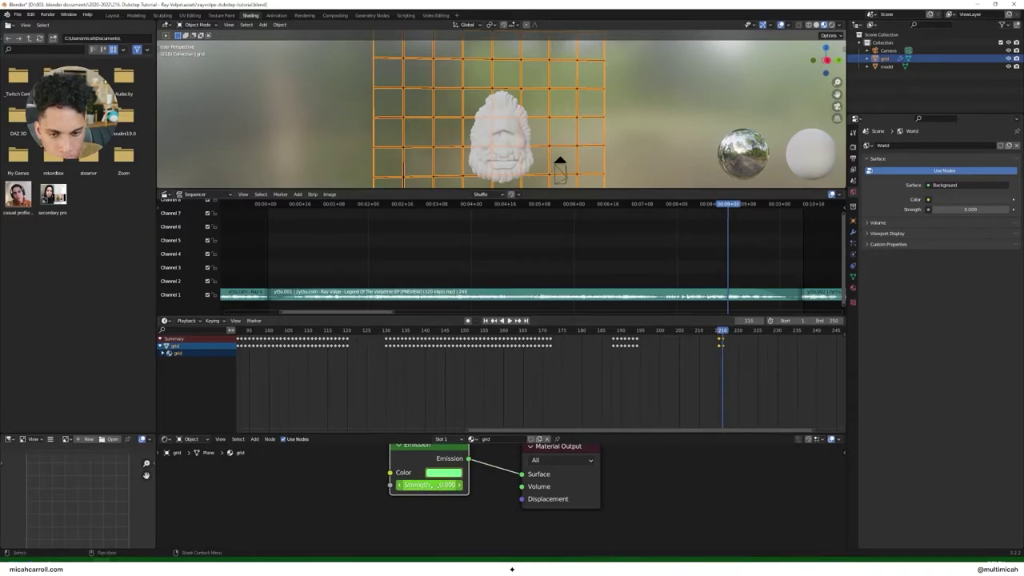
text(50)
key(Return)
key(i)
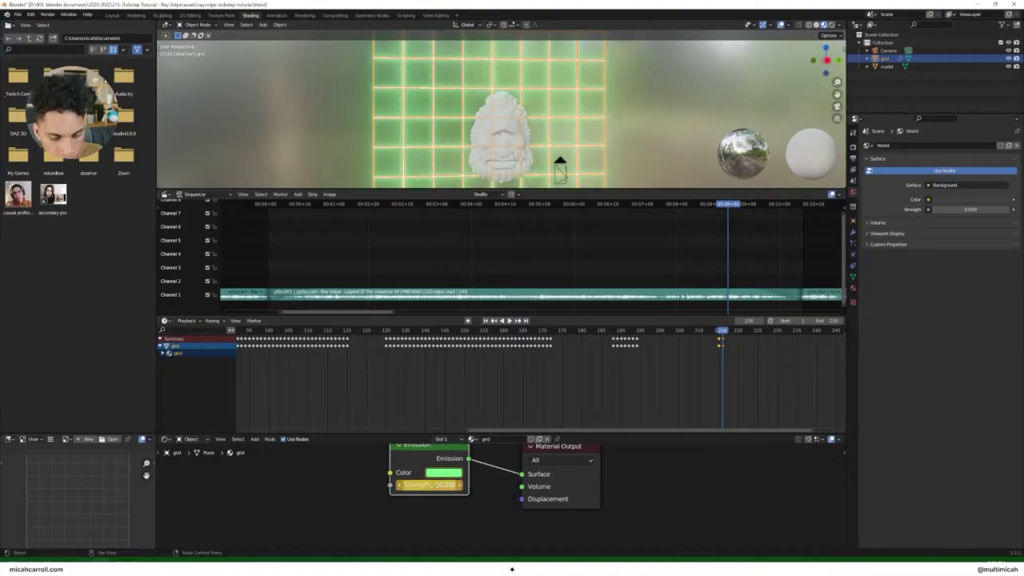
Step: Play the finished flicker and color change, viewing it through the camera in the Layout workspace
key(space)
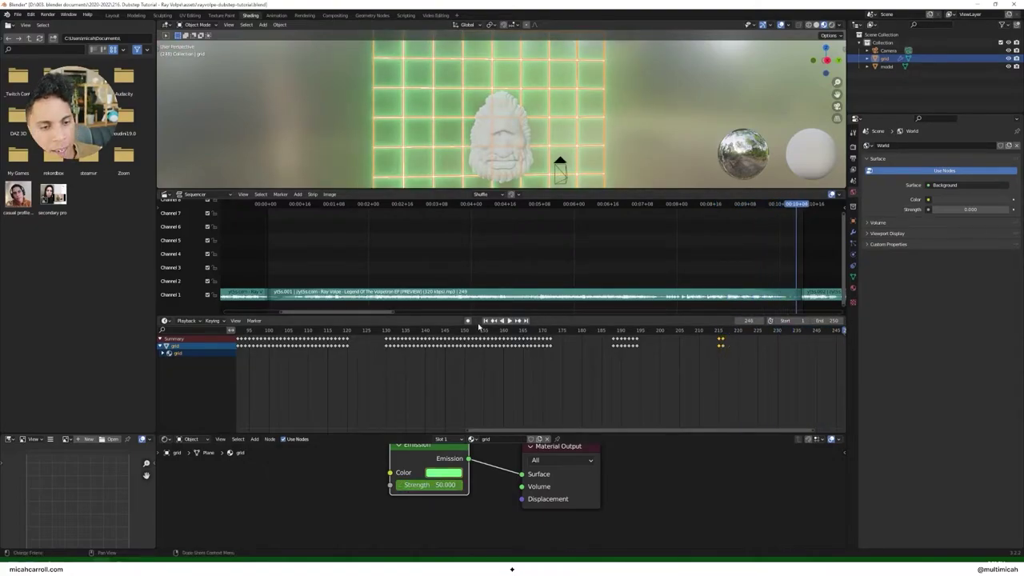
click(113, 15)
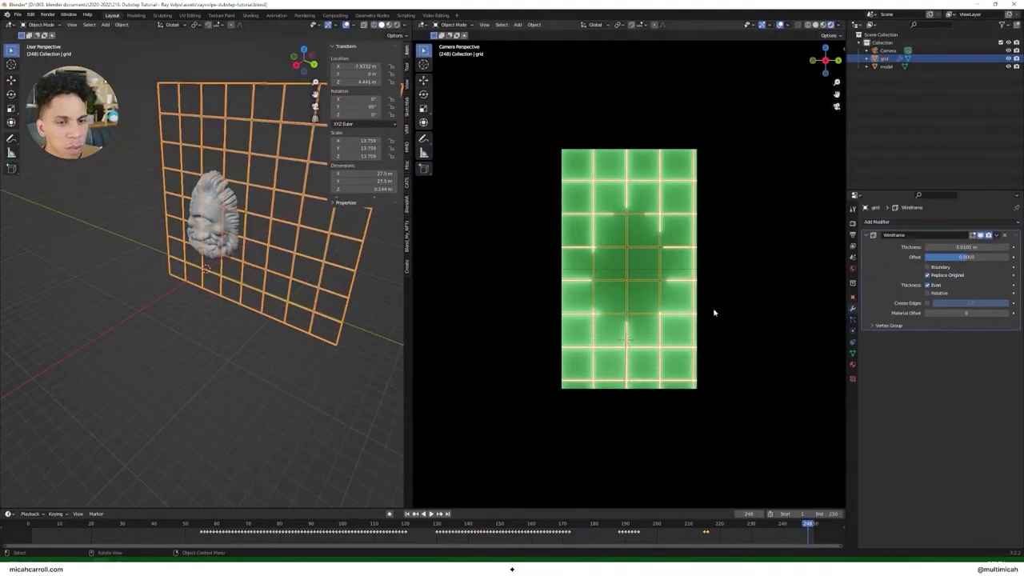
key(space)
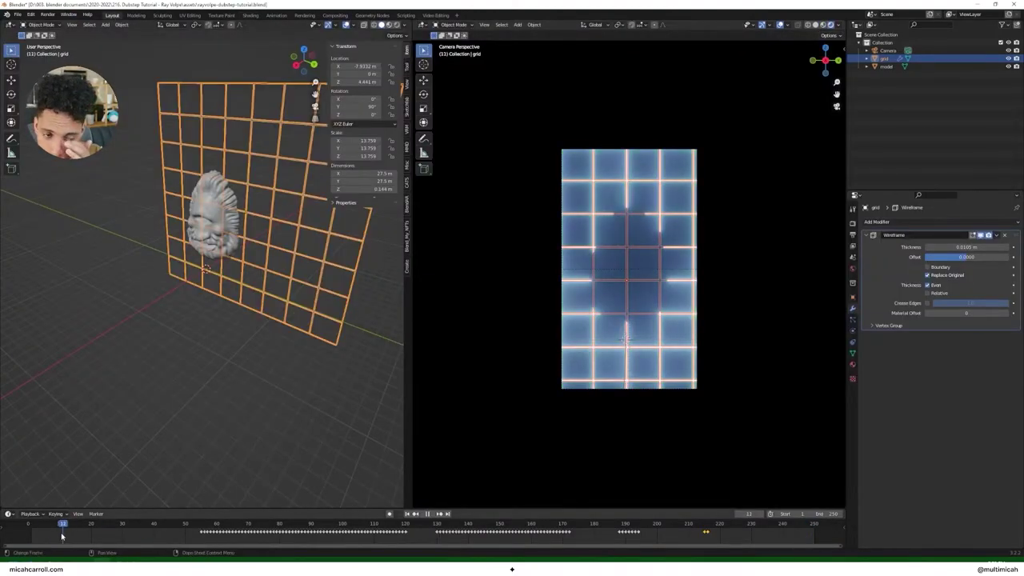
key(space)
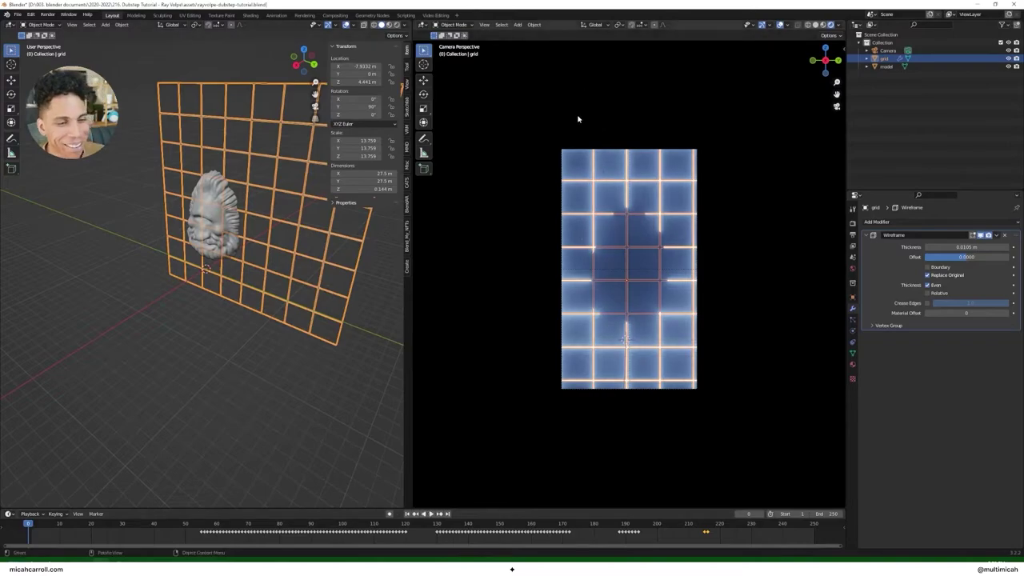
key(space)
key(space)
Step: Inspect the mask's placement between the grid and the camera from several angles
click(641, 277)
click(282, 408)
middle_drag(159, 325, 218, 301)
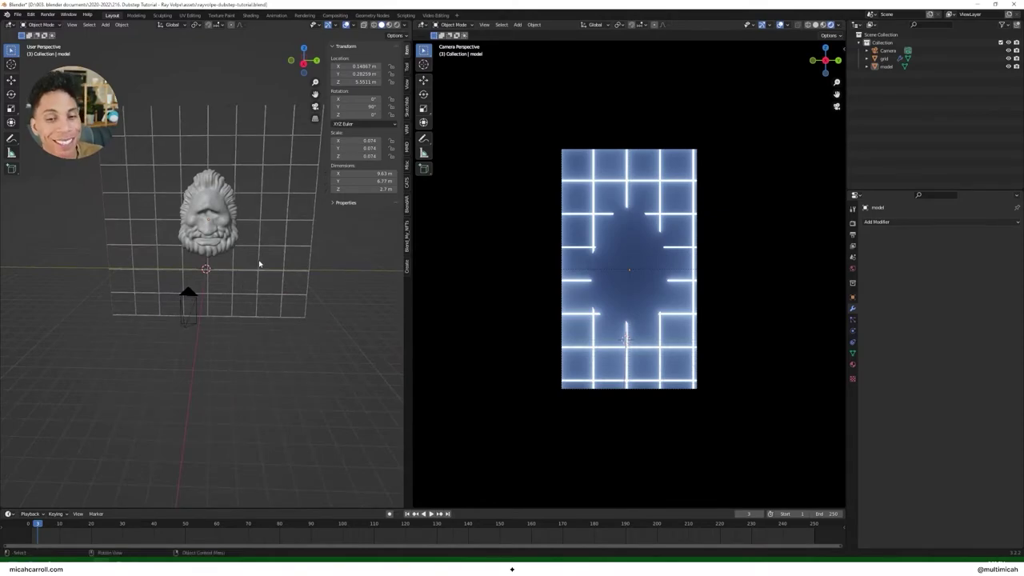
middle_drag(288, 335, 312, 314)
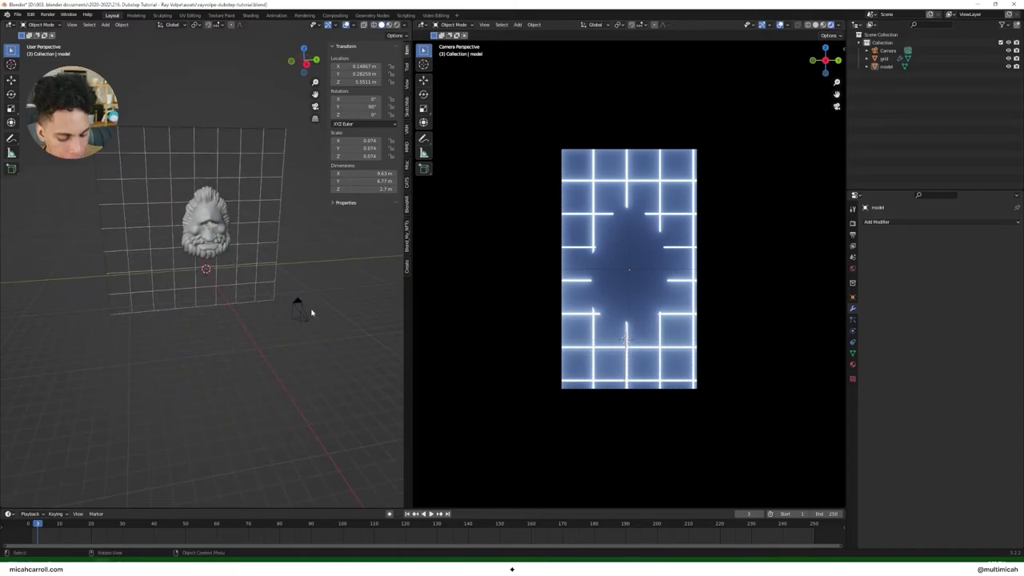
Step: Add an area light at the scene origin
click(171, 317)
middle_drag(171, 318, 233, 338)
click(237, 337)
key(shift+a)
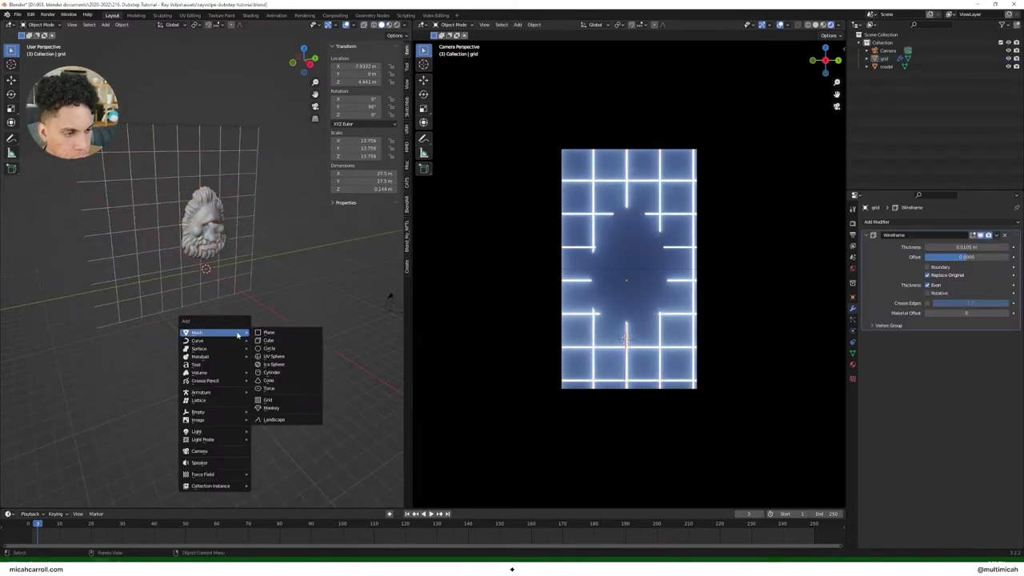
click(216, 236)
click(280, 344)
key(shift+a)
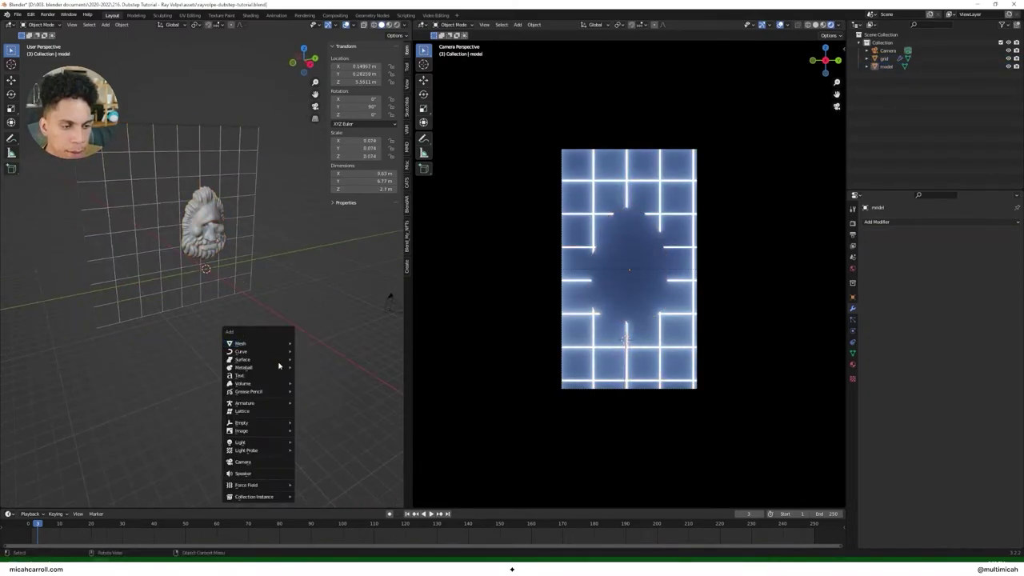
mouse_move(269, 442)
click(320, 467)
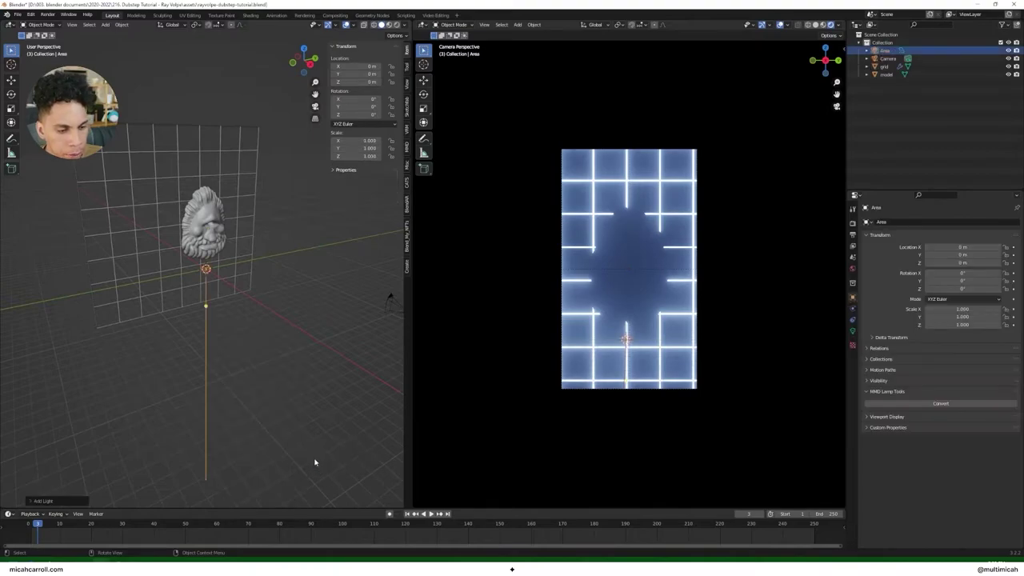
Step: Raise the area light above the mask to about 12.83 m on Z and scale it up to about 3.9
key(g)
key(z)
click(248, 270)
mouse_move(249, 269)
middle_down()
mouse_move(298, 256)
mouse_move(251, 269)
middle_up()
scroll(299, 257, up, 4)
key(s)
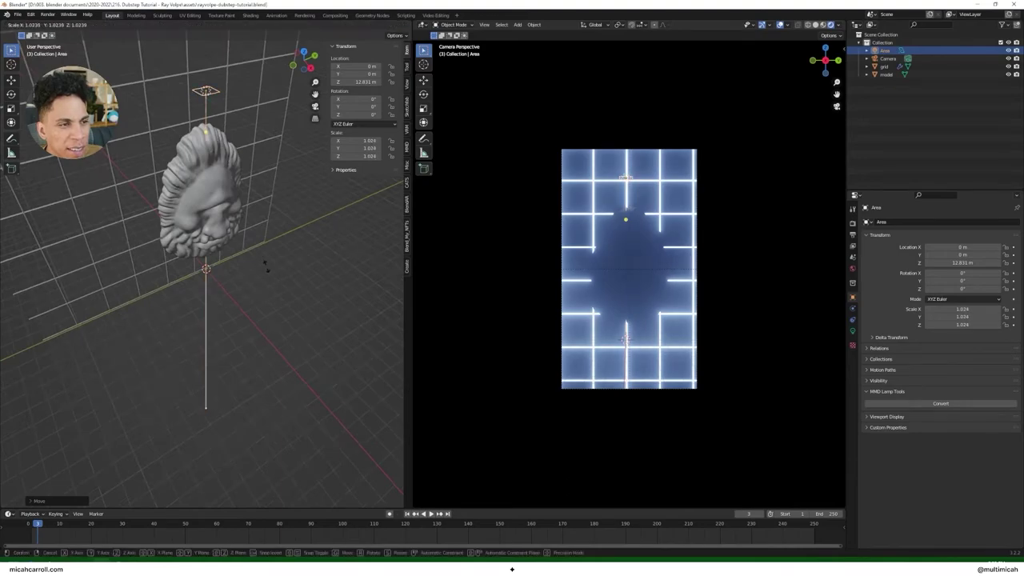
click(58, 372)
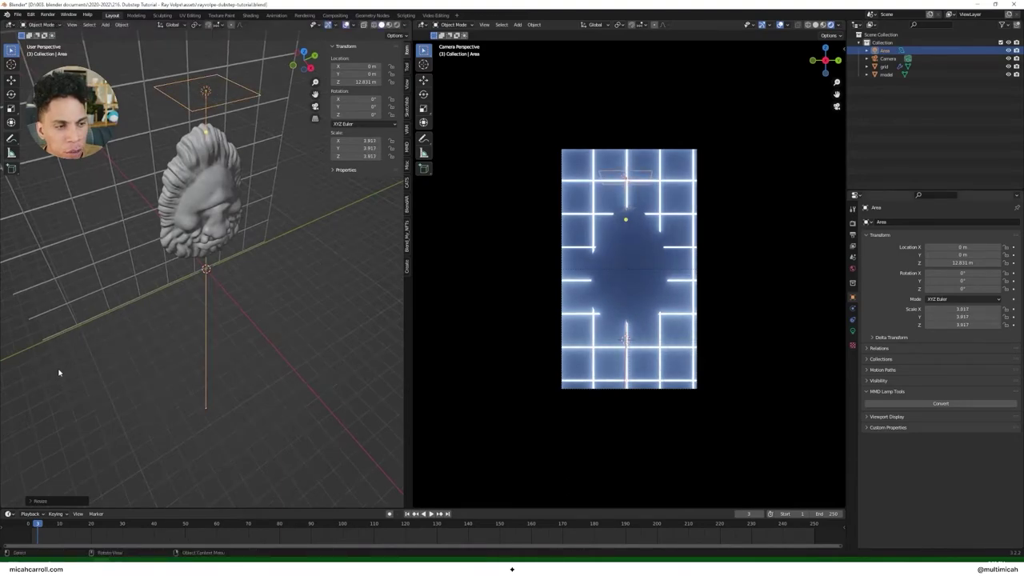
Step: Set the area light's power to 1000 W
click(853, 331)
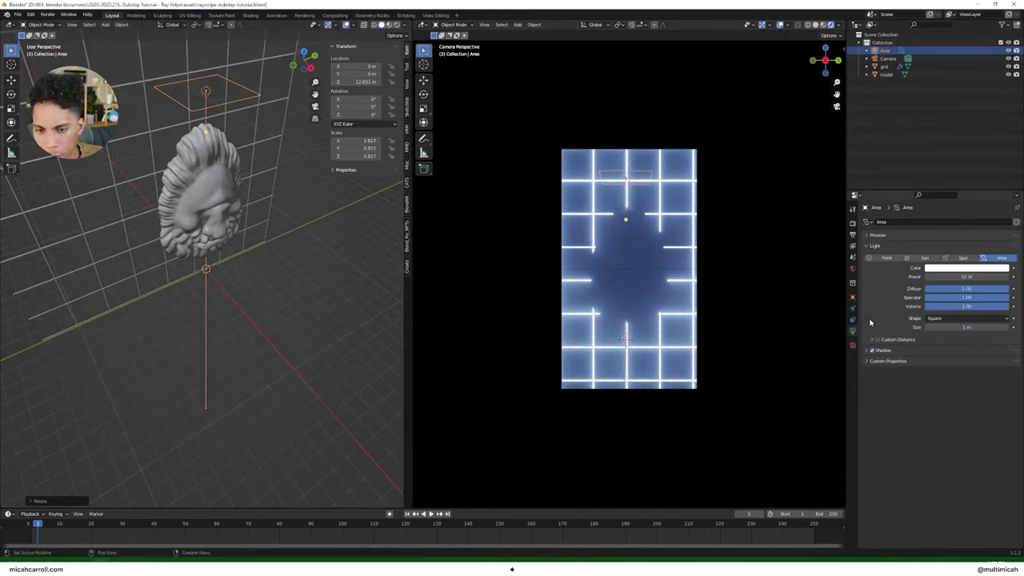
double_click(960, 276)
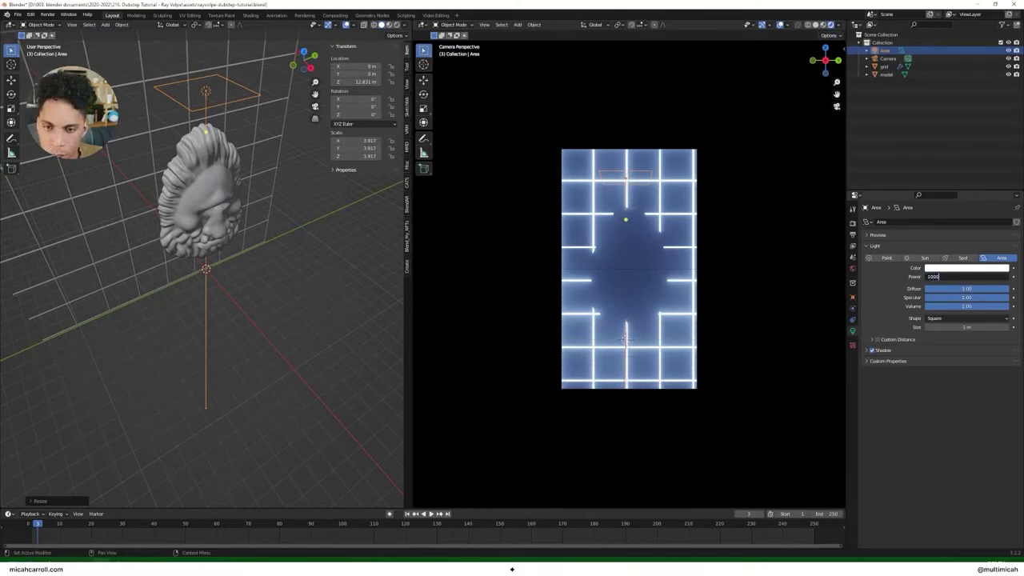
key(Return)
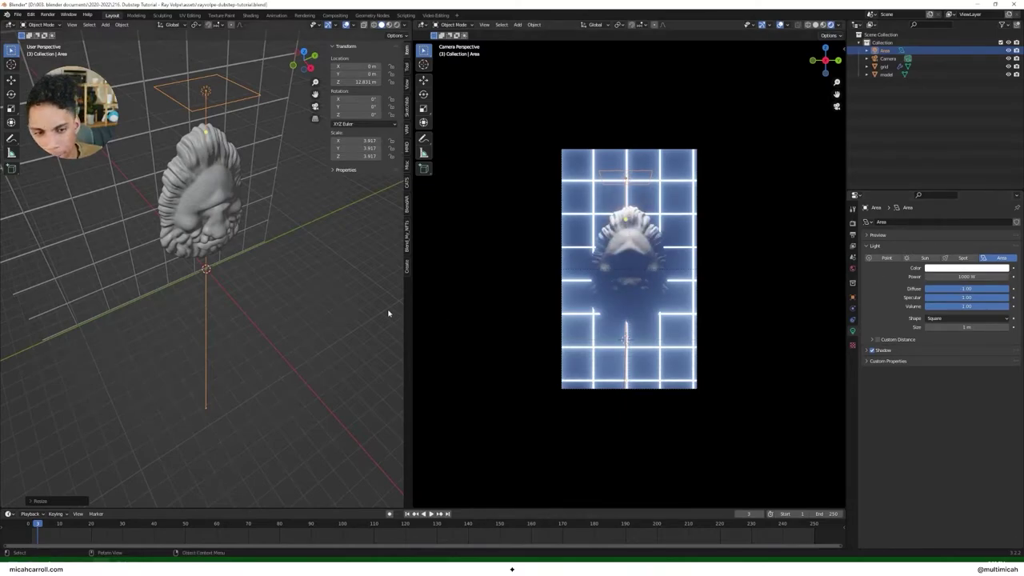
Step: Move the area light along Y to one side of the mask and rotate it about X to face the mask
middle_drag(363, 278, 327, 271)
key(g)
key(y)
click(359, 273)
key(r)
key(x)
click(334, 262)
Step: Duplicate the area light to the opposite side of the mask at about -7.1 m on Y, rotating it about X to face the mask
key(shift+d)
key(y)
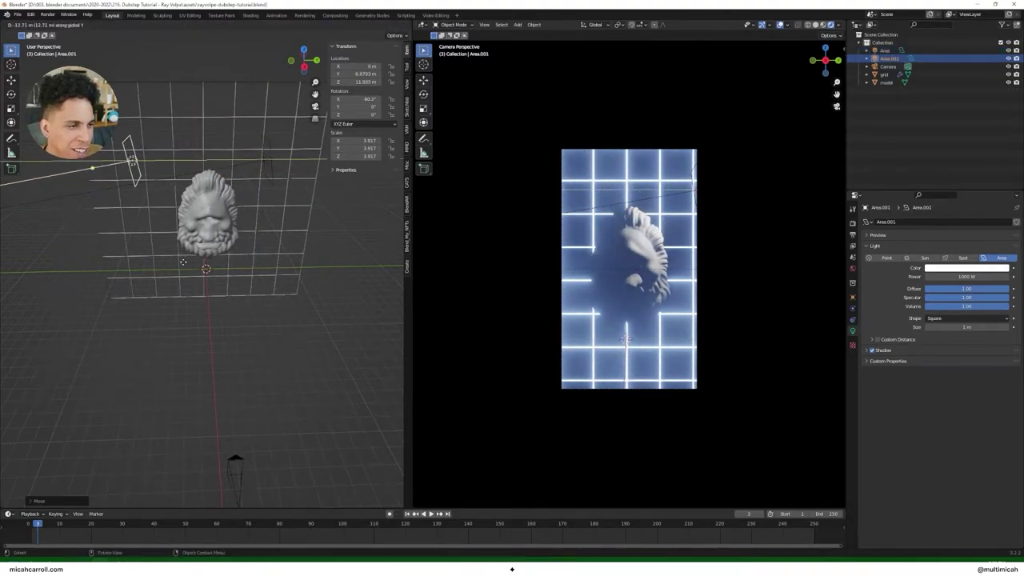
key(r)
key(z)
right_click(228, 276)
middle_drag(228, 276, 266, 291)
key(r)
key(y)
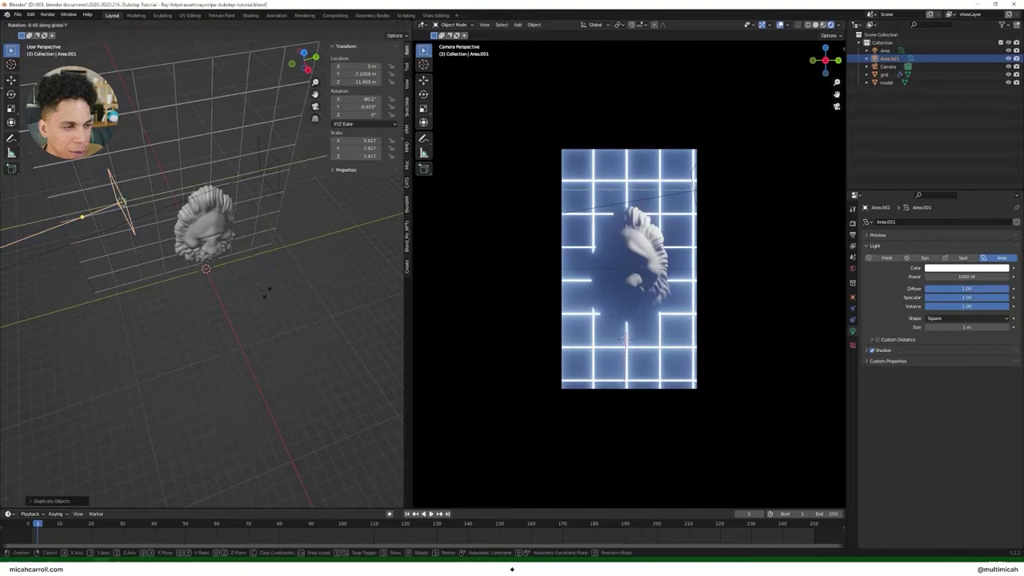
key(x)
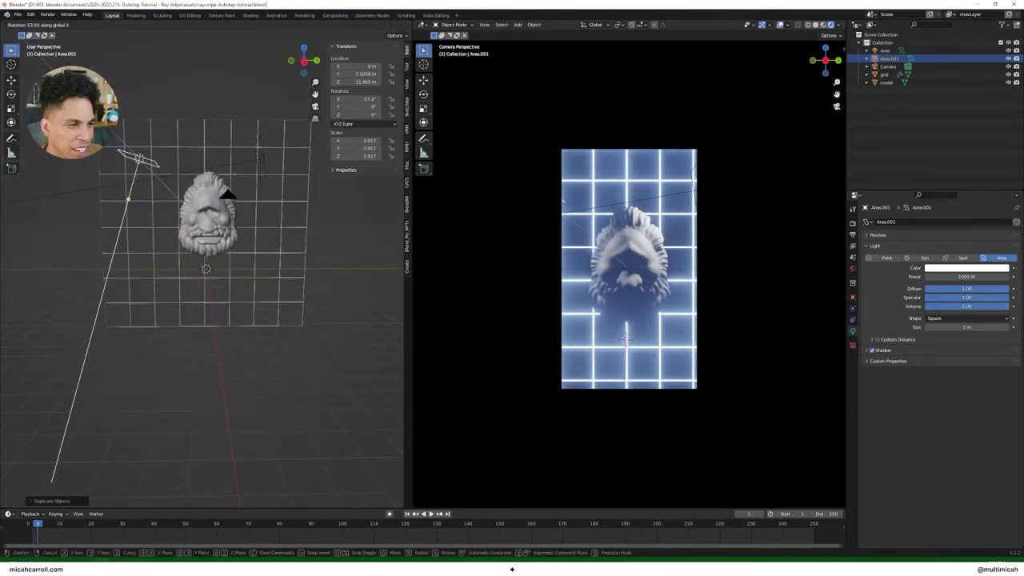
click(213, 535)
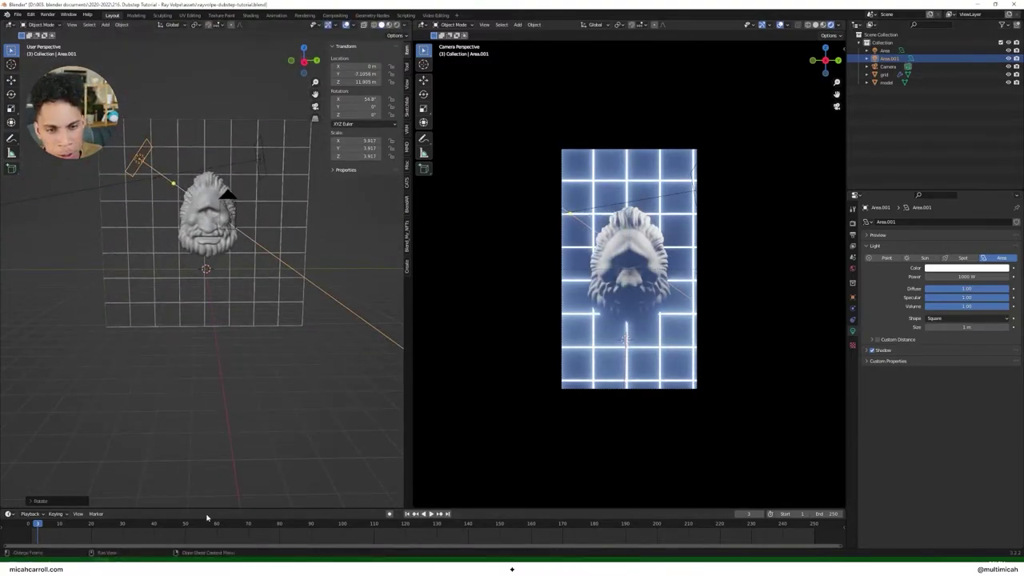
Step: Tint the duplicated area light pale cyan
middle_drag(244, 360, 247, 383)
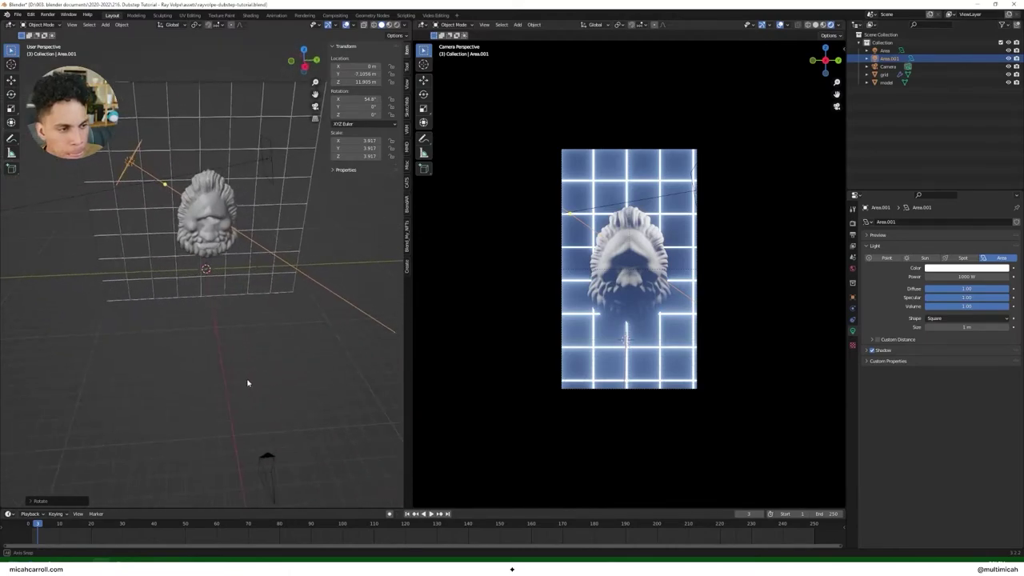
click(966, 269)
mouse_move(969, 194)
mouse_down()
mouse_move(977, 188)
mouse_move(967, 182)
mouse_up()
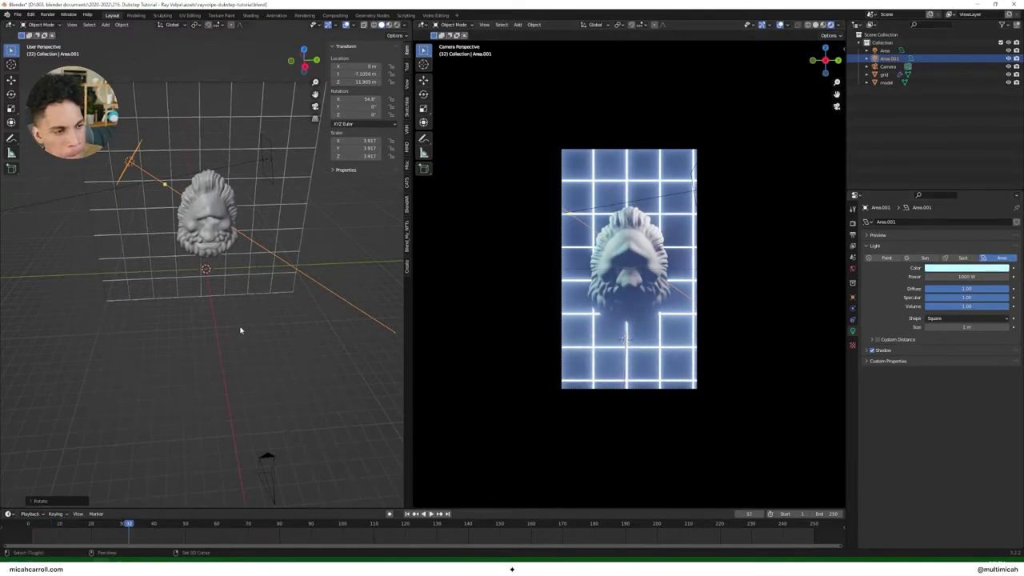
Step: Duplicate the cyan area light, lower the copy along Z beneath the mask and shift it along Y towards the center
key(shift+d)
key(z)
click(267, 422)
middle_drag(267, 423, 237, 362)
key(g)
key(y)
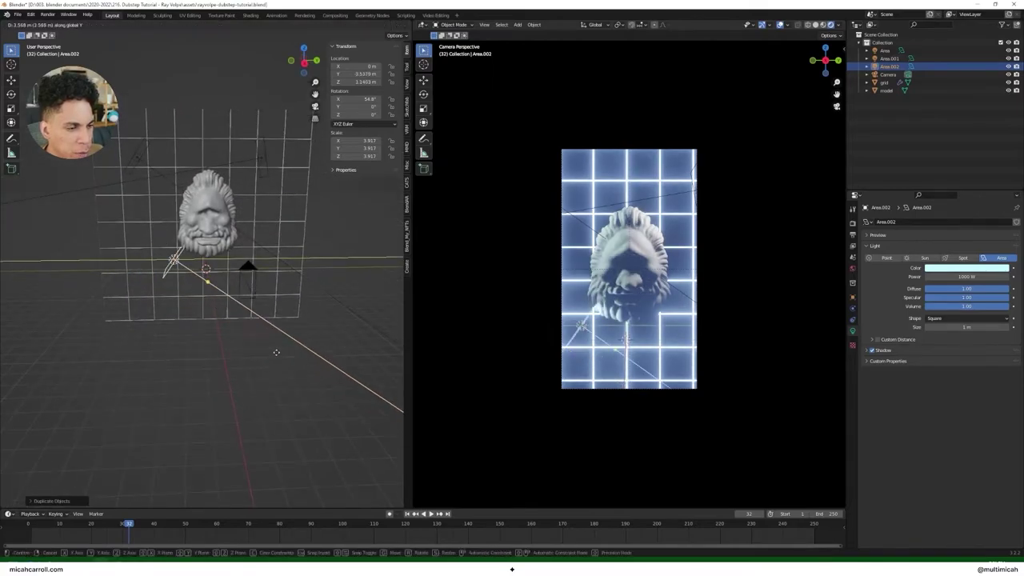
click(290, 359)
Step: Rotate the lower area light about X so it shines up at the mask
key(r)
key(y)
key(x)
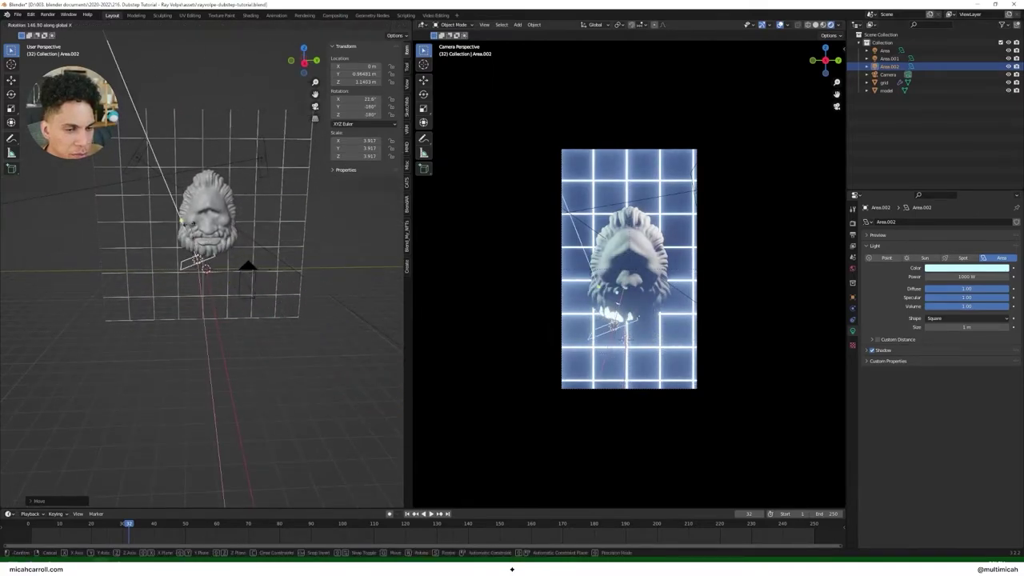
click(230, 256)
Step: Center the lower light beneath the mask along Y and lower it to about -0.82 m on Z
middle_drag(229, 256, 263, 302)
key(g)
key(y)
click(284, 315)
key(g)
key(z)
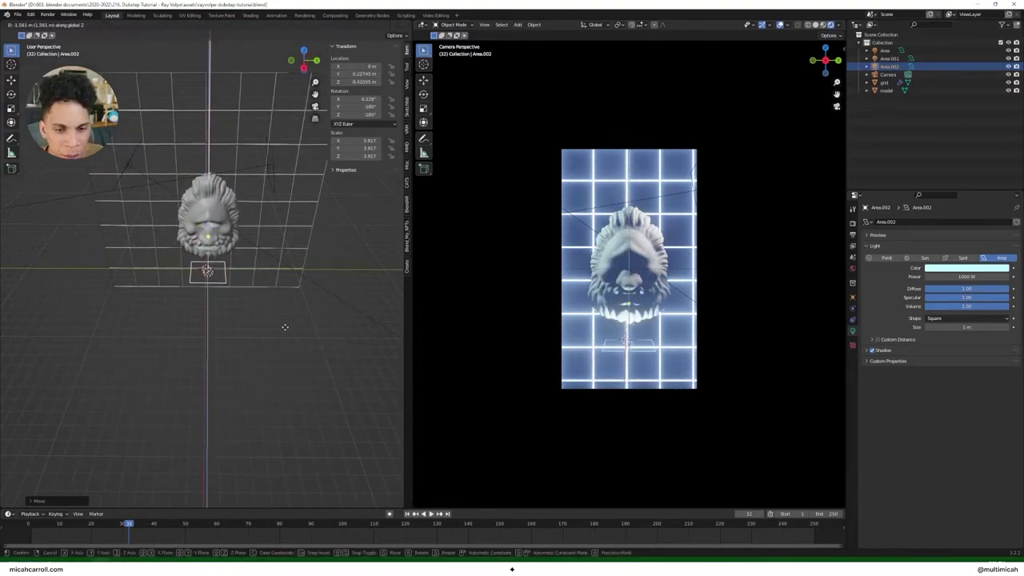
click(285, 332)
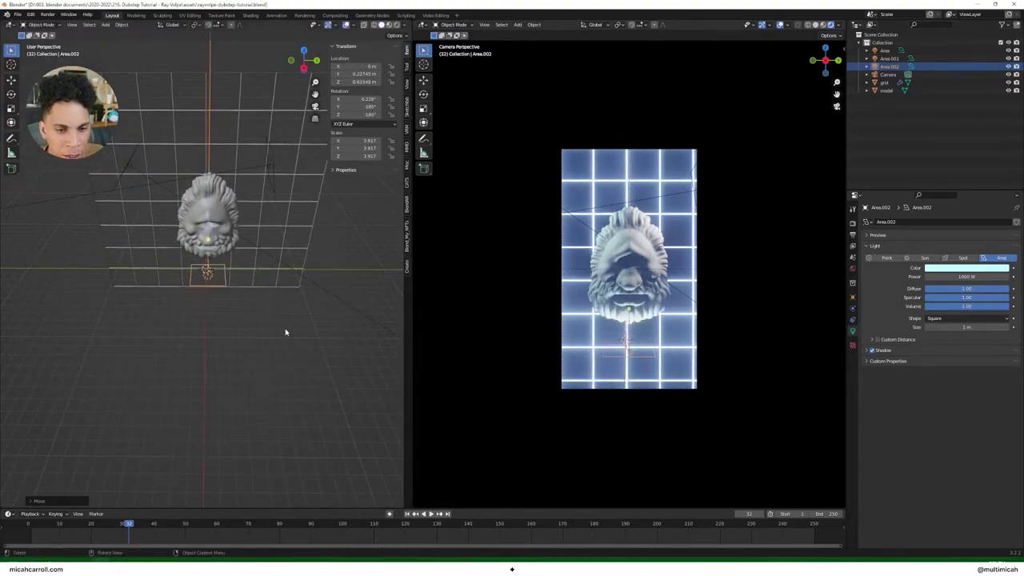
Step: Tint the light beneath the mask pale yellow-green
click(981, 271)
drag(968, 184, 958, 191)
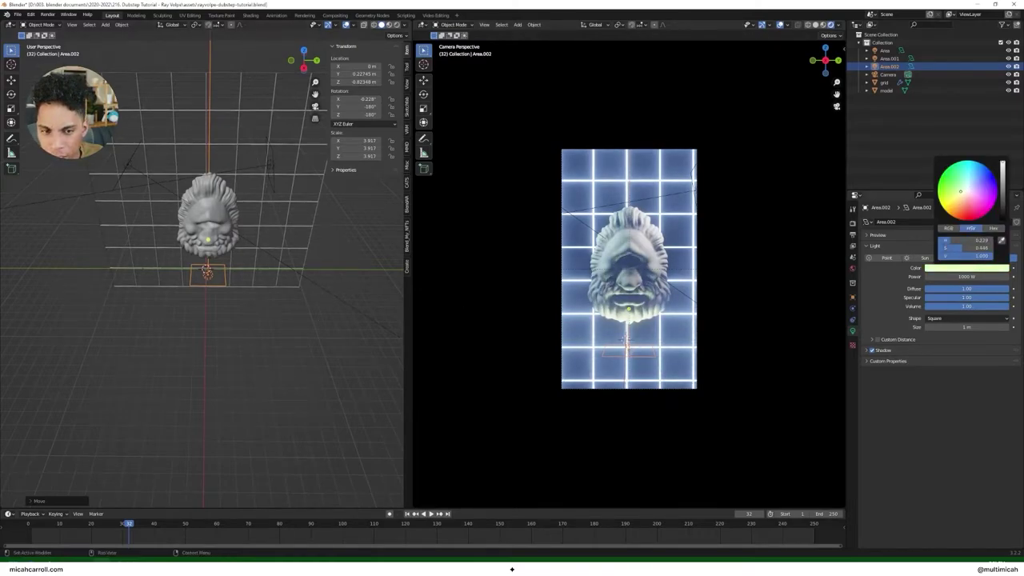
click(277, 338)
middle_drag(282, 324, 295, 289)
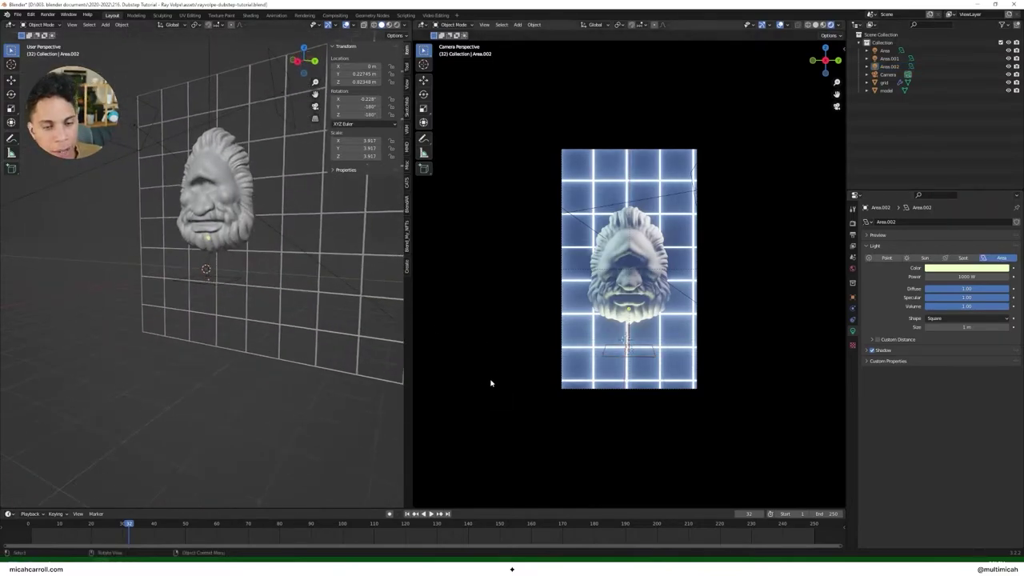
Step: Save the file with the mask selected and create a new material for the mask in the Shading workspace
click(249, 198)
key(ctrl+s)
click(251, 15)
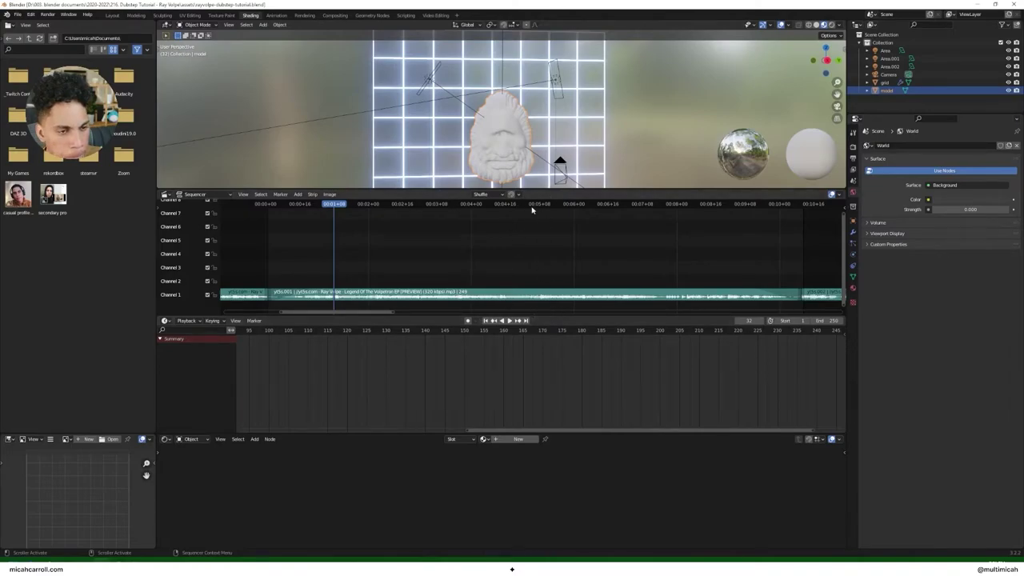
drag(538, 193, 536, 248)
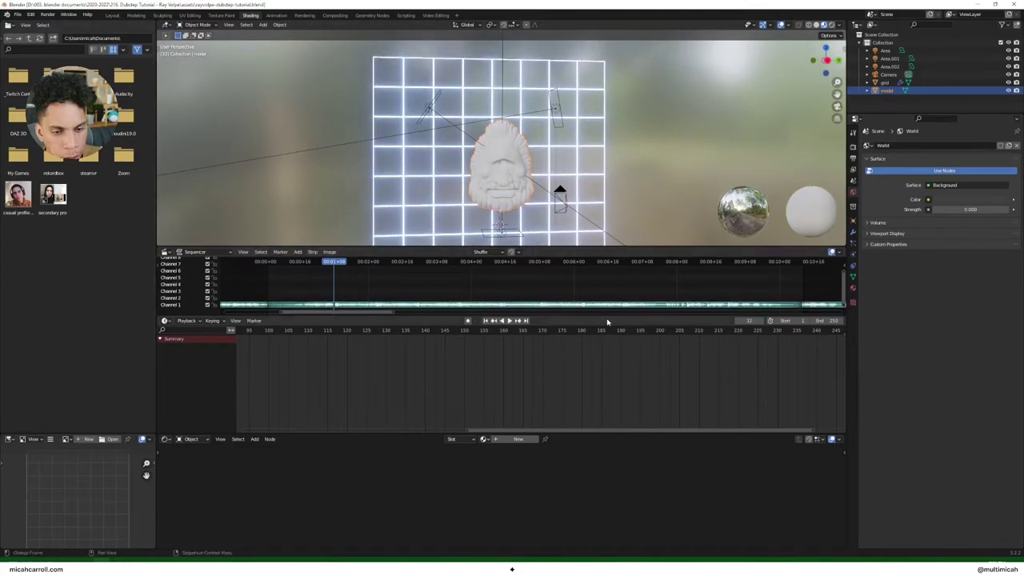
drag(606, 314, 612, 371)
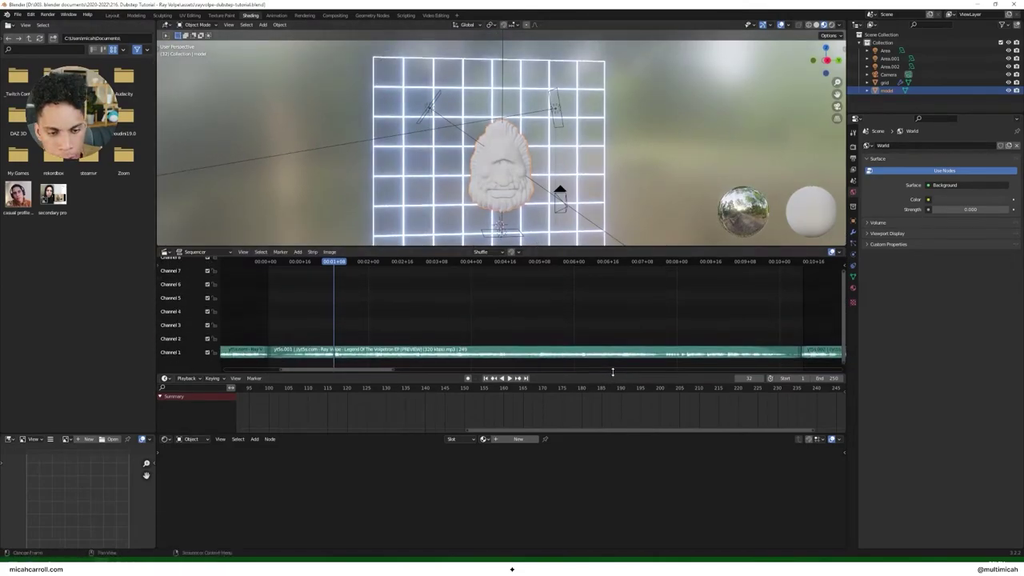
click(516, 439)
scroll(620, 494, down, 3)
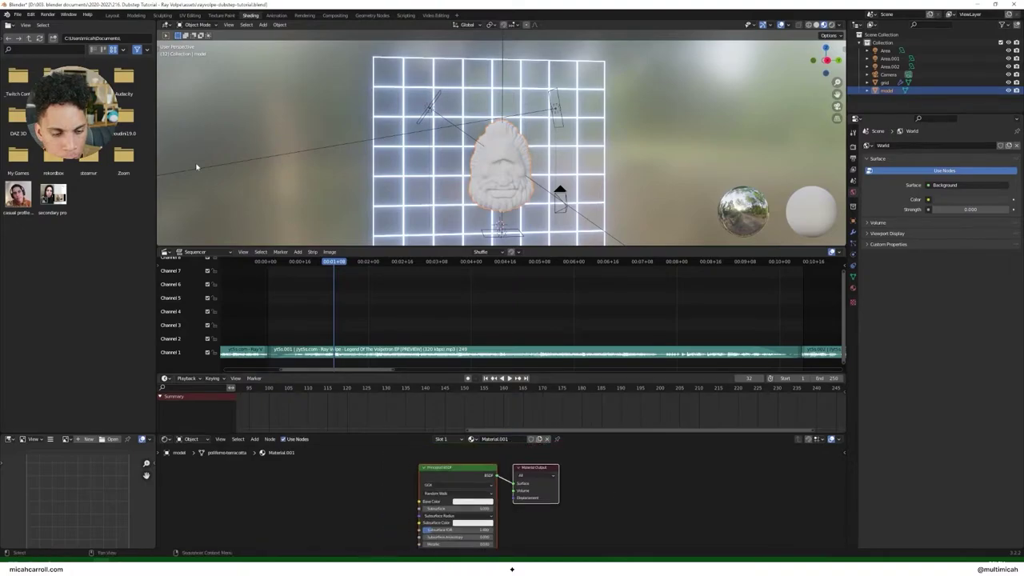
Step: Split the solid 3D view in the Layout workspace horizontally and turn its lower half into a Shader Editor
click(112, 15)
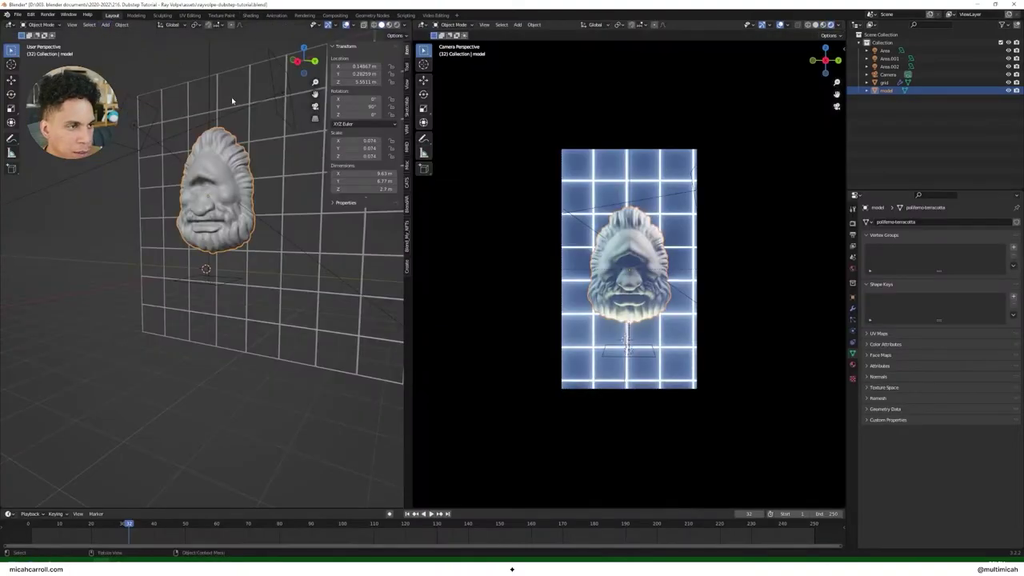
right_click(411, 377)
click(396, 380)
click(48, 251)
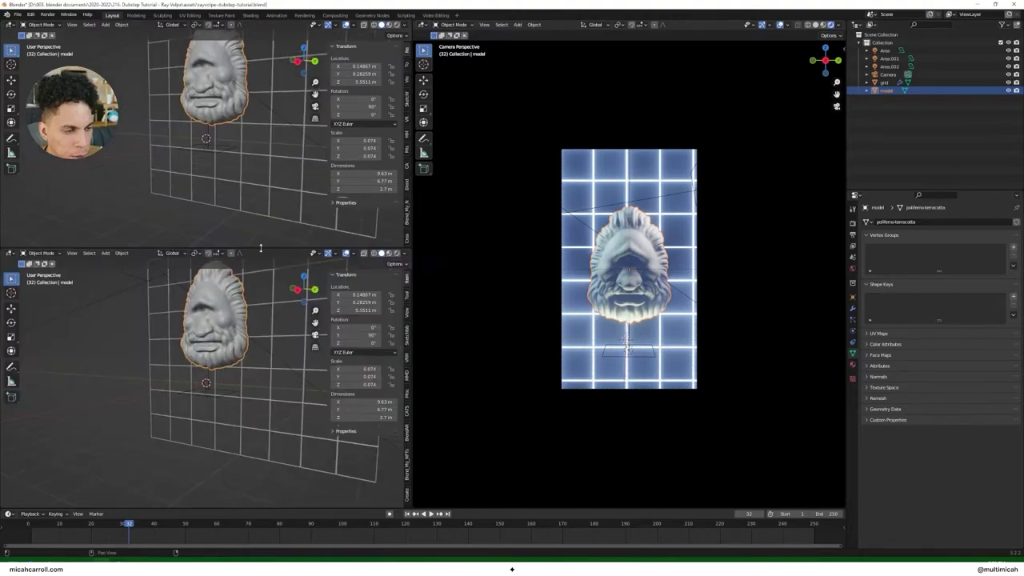
click(10, 253)
click(32, 327)
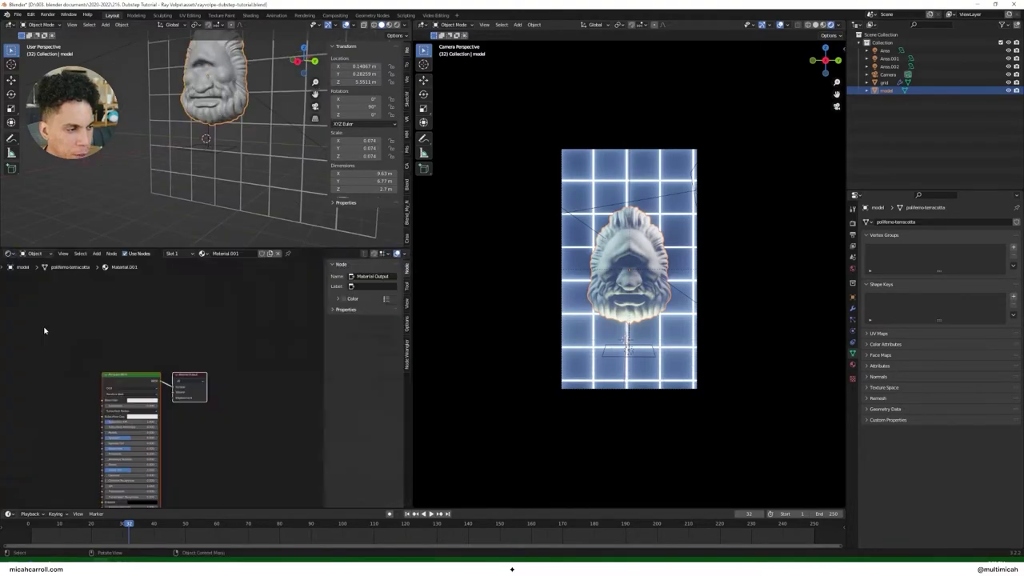
middle_drag(200, 192, 225, 170)
key(n)
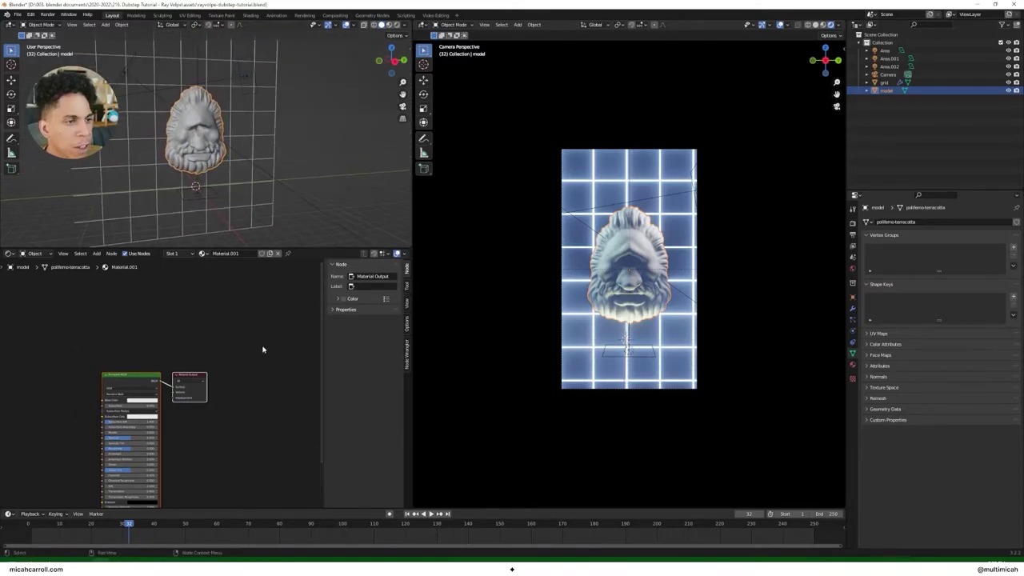
Step: Rename the mask's material as big guy
scroll(186, 352, up, 3)
middle_drag(186, 351, 277, 307)
double_click(224, 252)
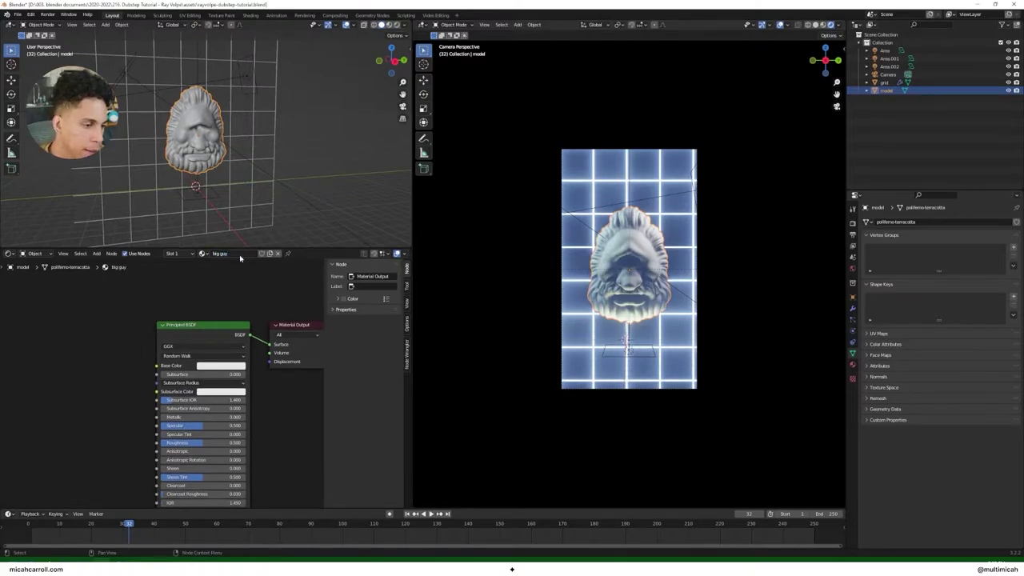
Step: Set the big guy material's metallic value to 0.250 and its roughness to about 0.223
middle_drag(118, 404, 139, 357)
scroll(142, 369, up, 3)
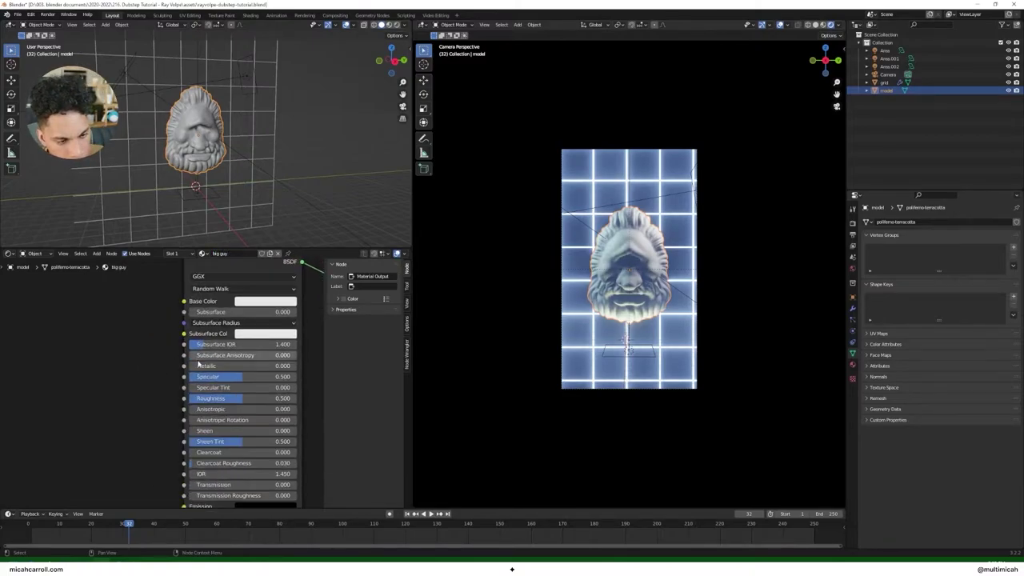
drag(237, 400, 217, 402)
mouse_move(201, 365)
mouse_down()
mouse_move(271, 368)
mouse_move(215, 366)
mouse_up()
mouse_move(200, 399)
mouse_down()
mouse_move(230, 399)
mouse_move(213, 399)
mouse_up()
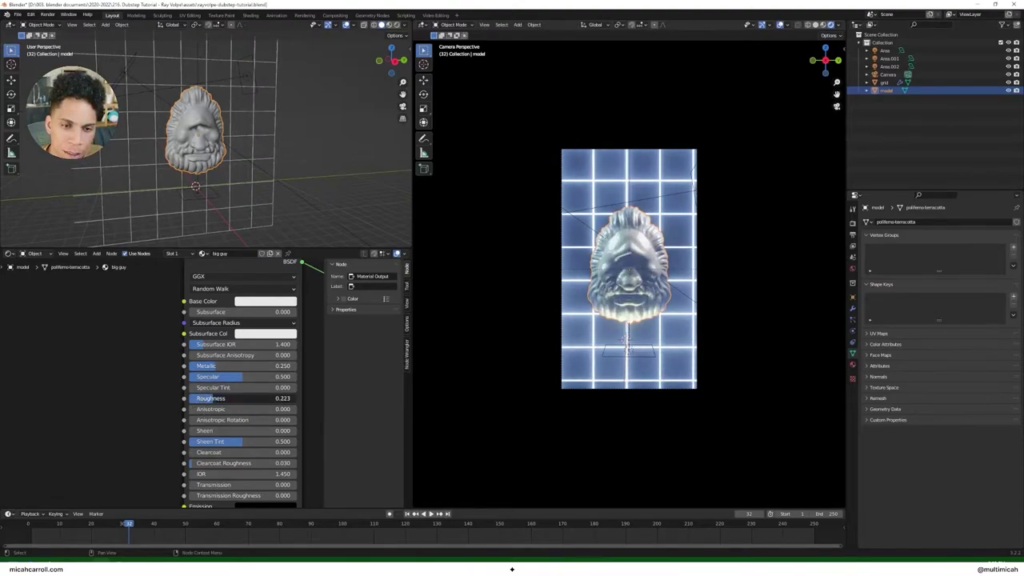
Step: Tint the mask material's base color pale blue
click(255, 302)
drag(286, 197, 276, 193)
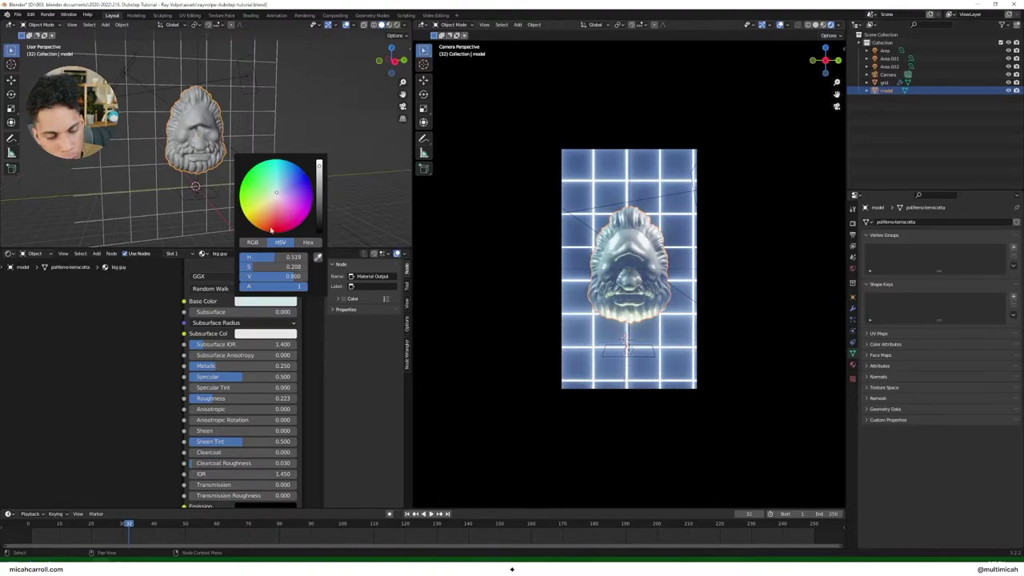
scroll(128, 457, down, 3)
scroll(127, 452, down, 2)
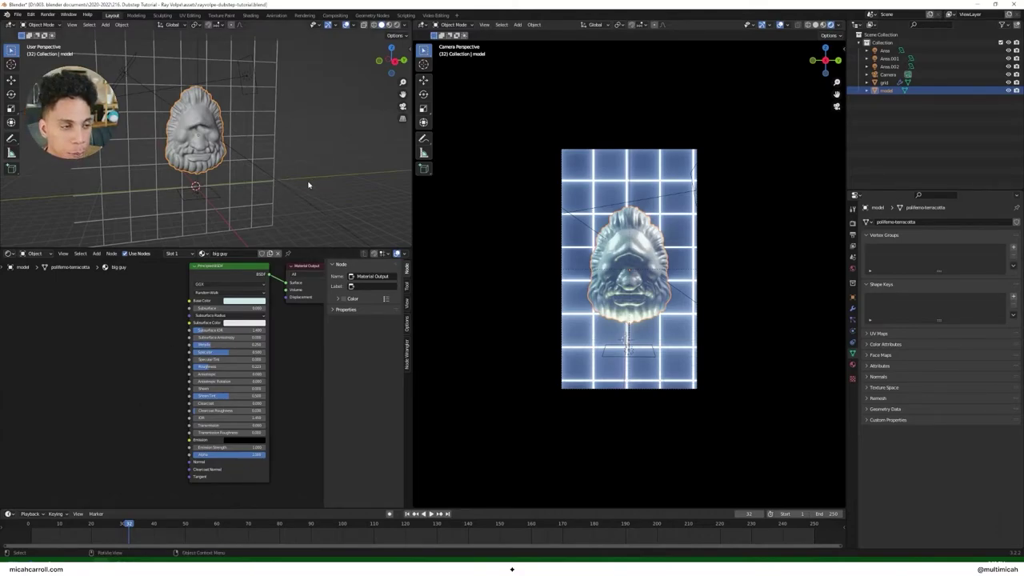
Step: Examine the mask's eye and nose area up close in the solid view
click(334, 163)
scroll(240, 144, up, 8)
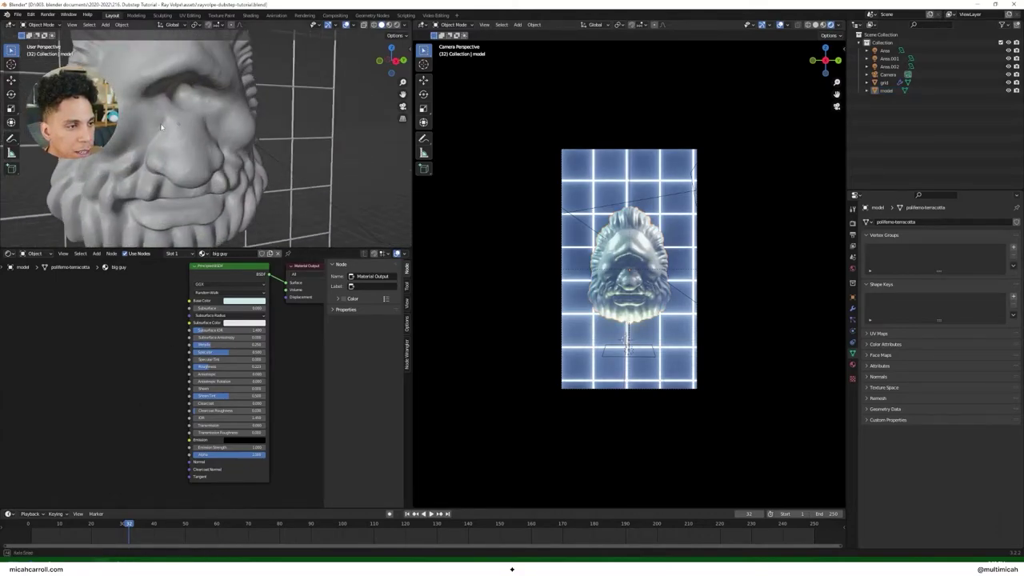
middle_drag(197, 125, 148, 130)
scroll(148, 130, down, 4)
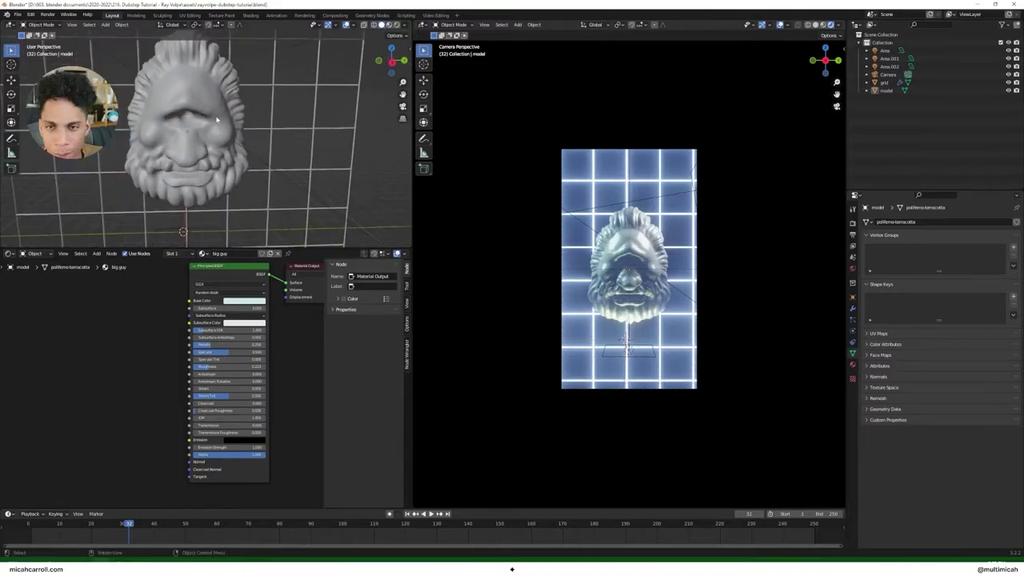
Step: Save the project and add a UV sphere mesh to the scene
scroll(379, 194, down, 2)
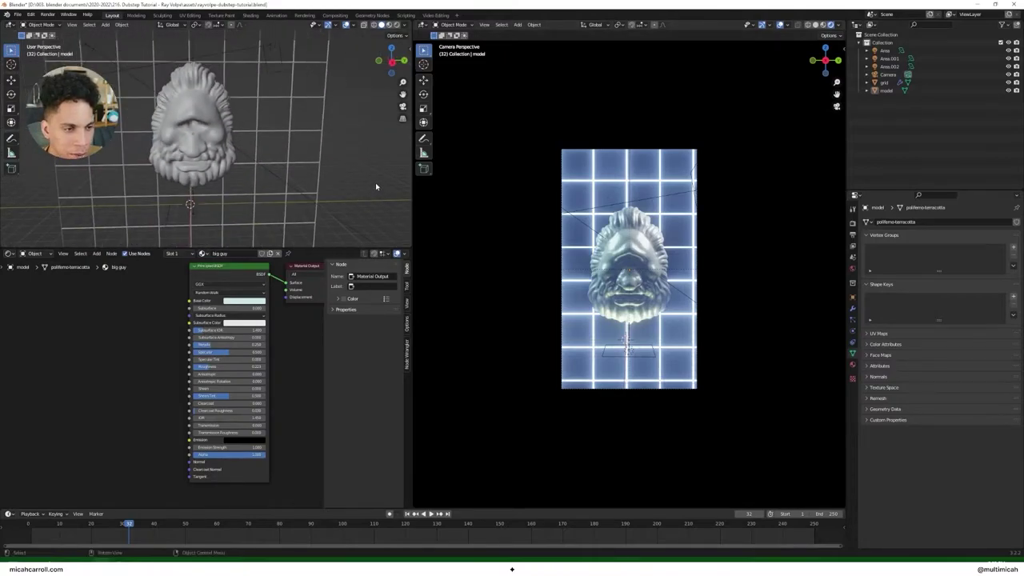
key(shift+a)
key(Escape)
key(ctrl+s)
key(ctrl+s)
key(shift+a)
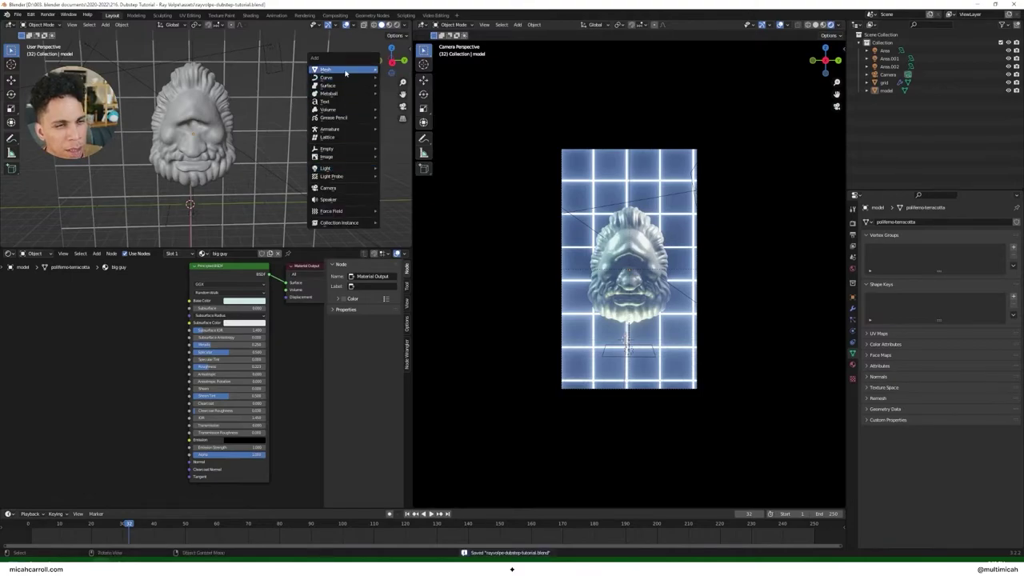
mouse_move(345, 73)
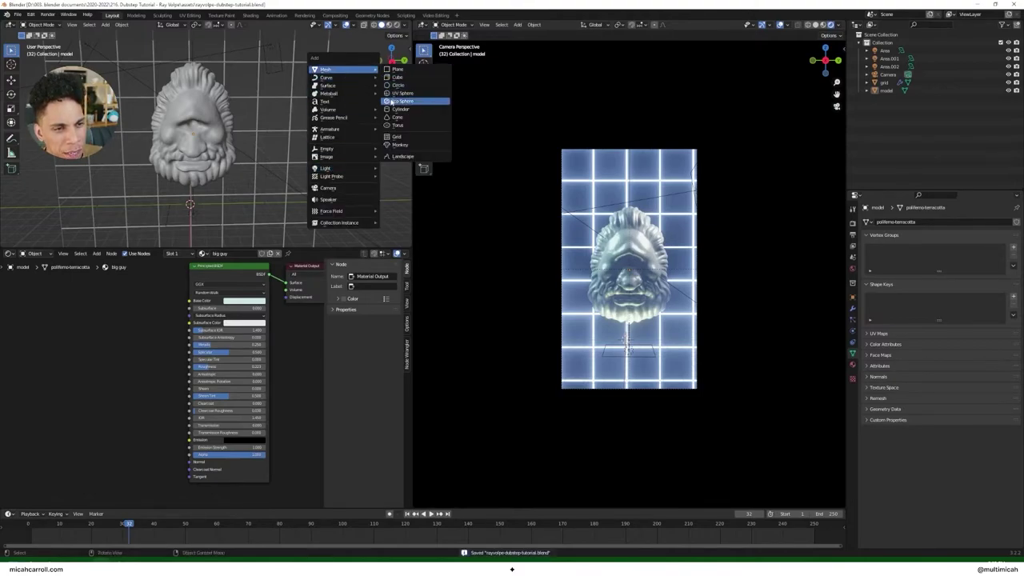
click(388, 101)
Step: Shrink the sphere and move it along the Y, Z and X axes into the mask's single eye socket
key(g)
click(259, 115)
middle_drag(258, 115, 291, 147)
key(s)
click(204, 132)
key(g)
key(y)
right_click(283, 144)
key(g)
key(y)
click(222, 142)
key(g)
key(z)
click(225, 121)
key(g)
key(x)
click(301, 152)
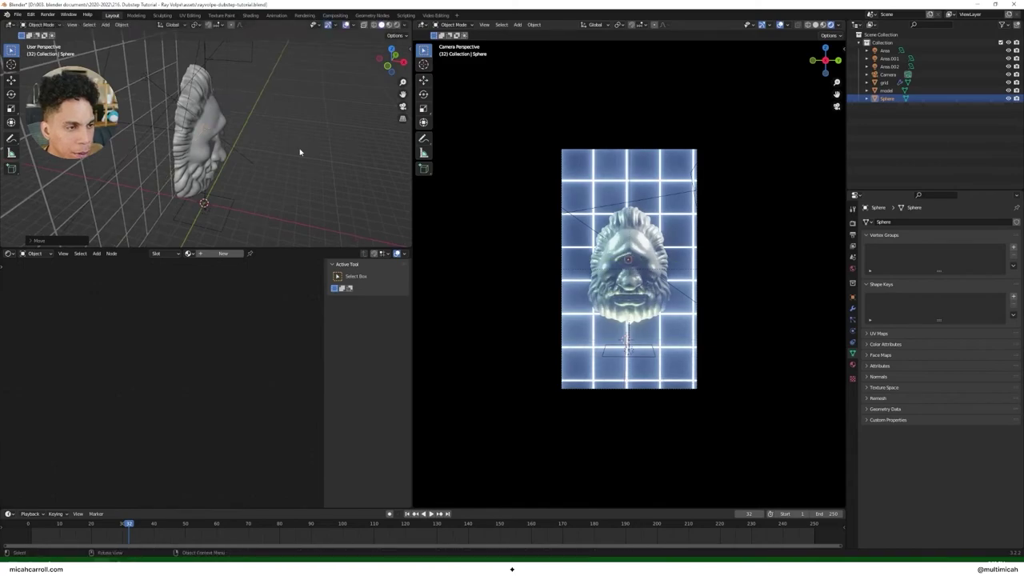
Step: Refine the sphere's size, center it in the eye socket along Y, and shade it smooth
scroll(316, 154, up, 3)
middle_drag(316, 155, 253, 136)
scroll(256, 140, up, 2)
key(s)
click(270, 142)
key(g)
key(y)
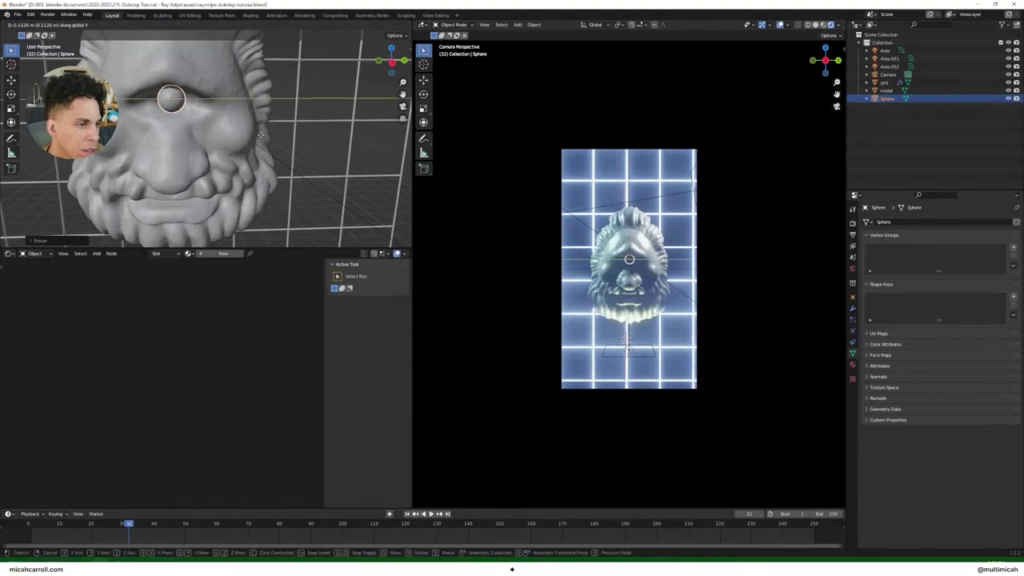
click(175, 100)
right_click(174, 100)
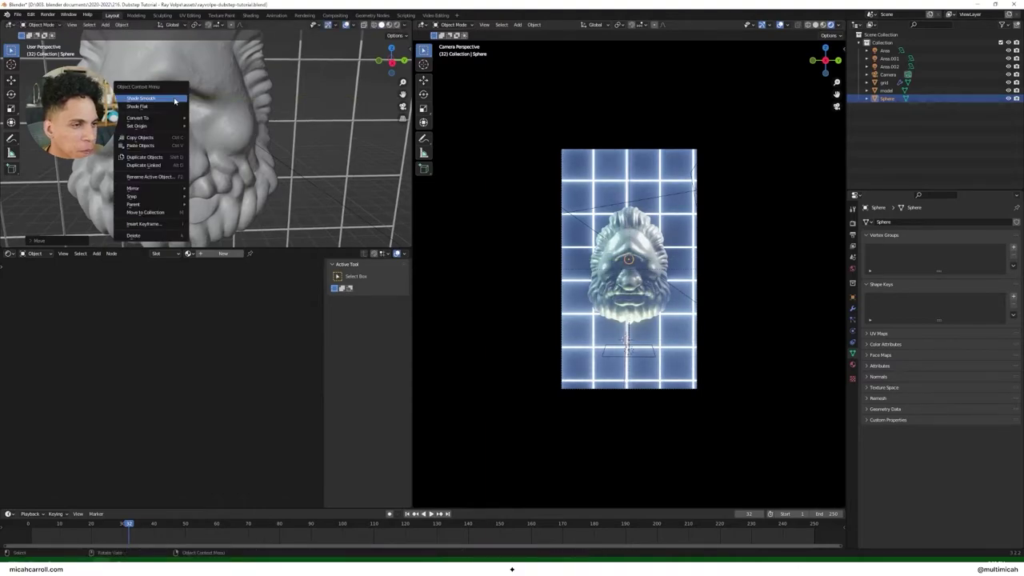
click(175, 99)
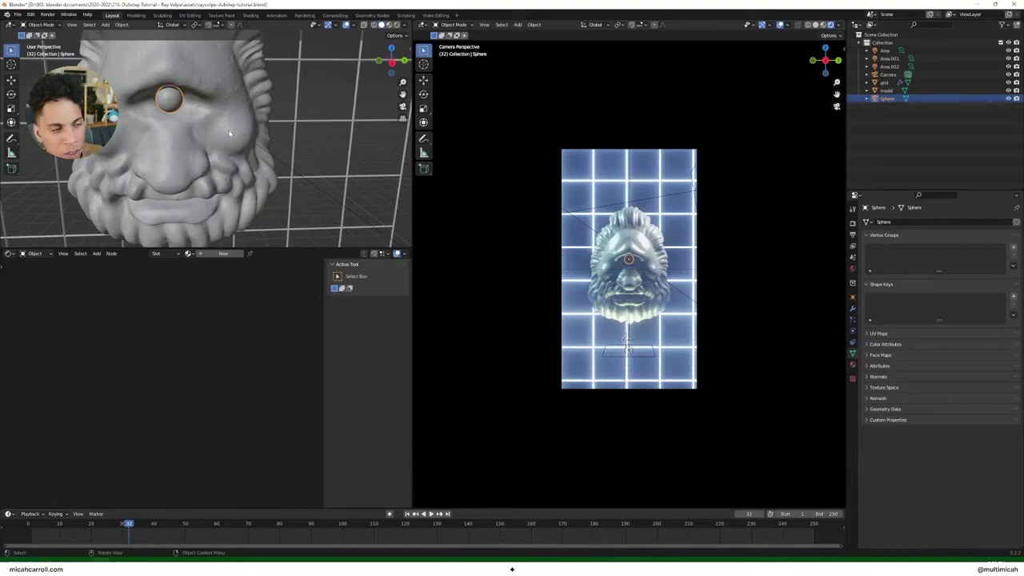
Step: Nudge the sphere within the eye socket and assign it the existing grid emission material
key(g)
click(348, 214)
click(188, 254)
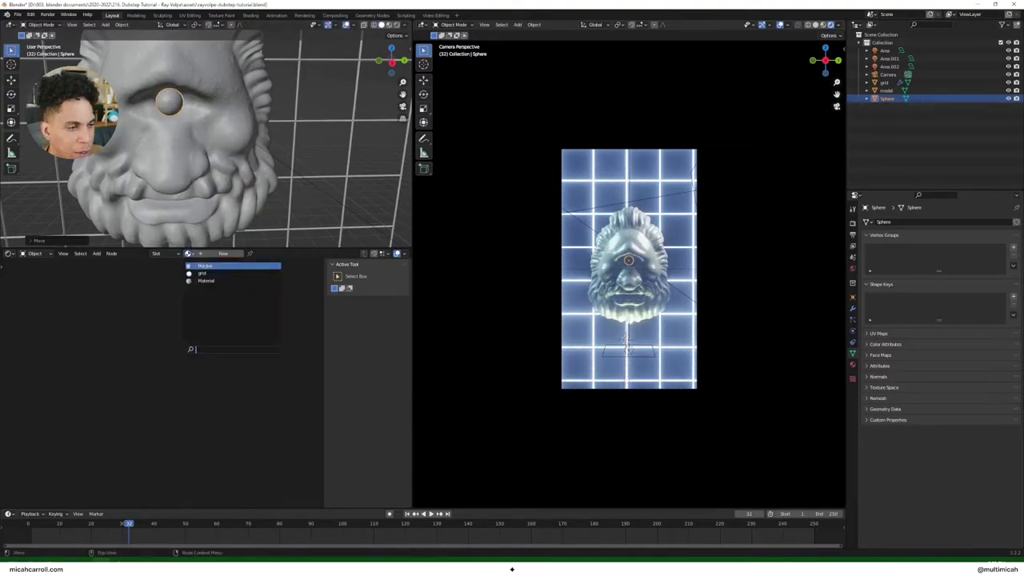
click(201, 273)
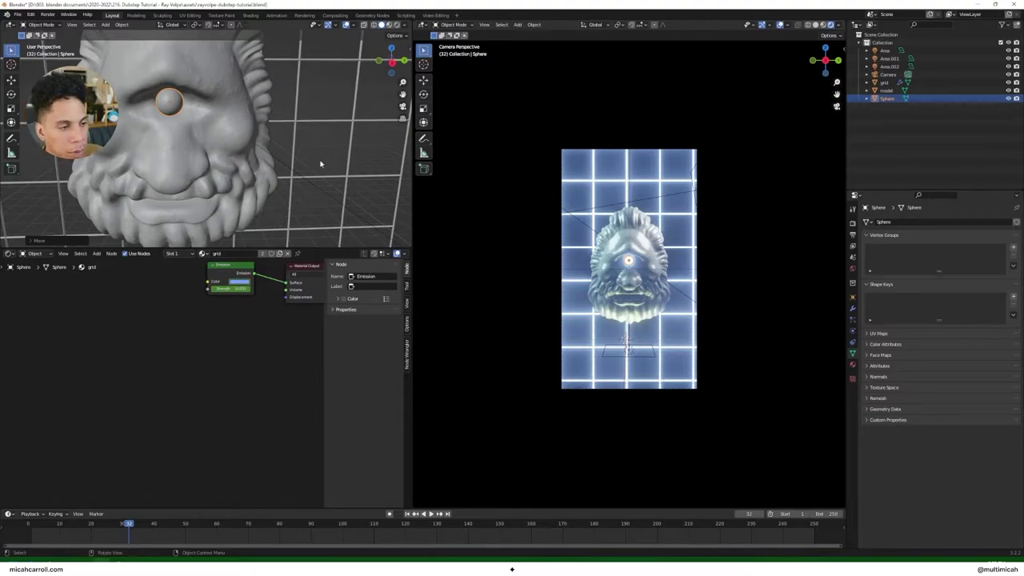
Step: Hide the overlays in the camera view and preview the animation from frame 0
drag(131, 524, 12, 530)
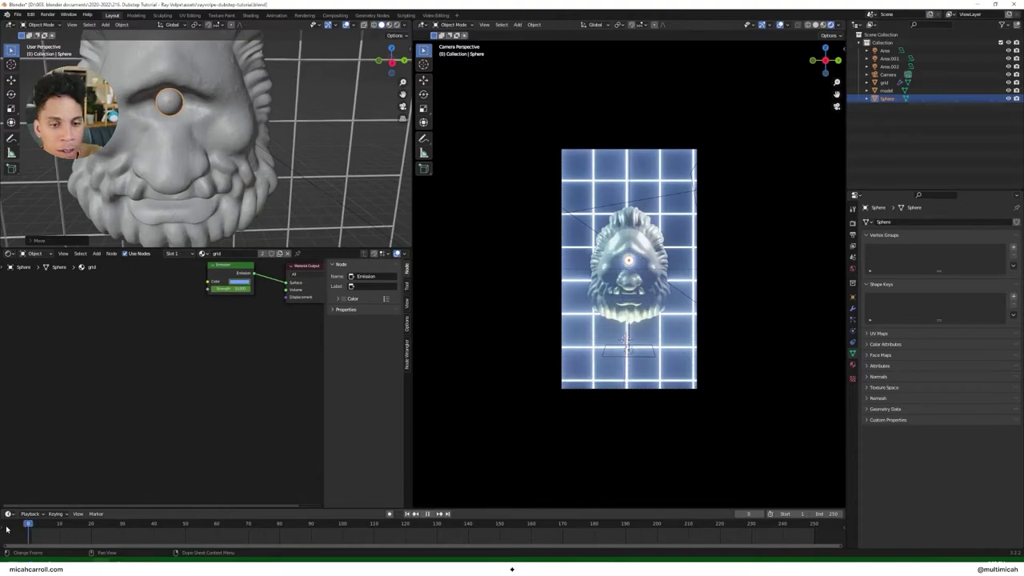
click(779, 25)
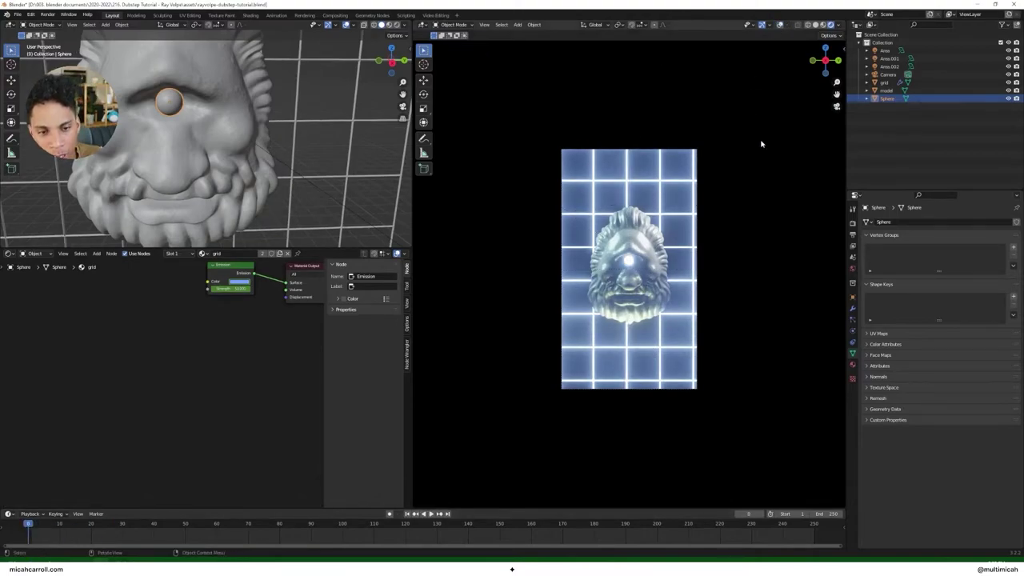
key(space)
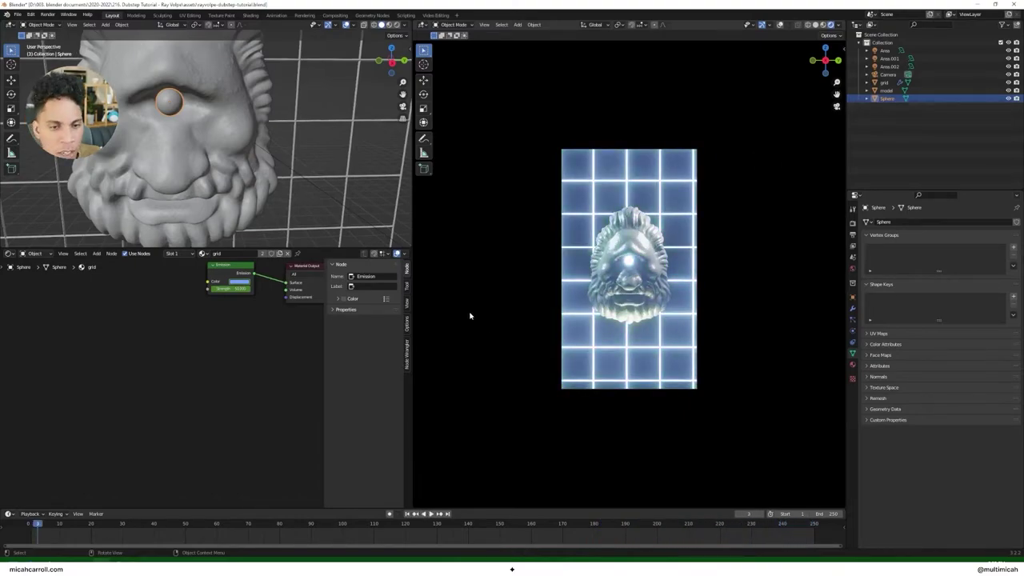
key(space)
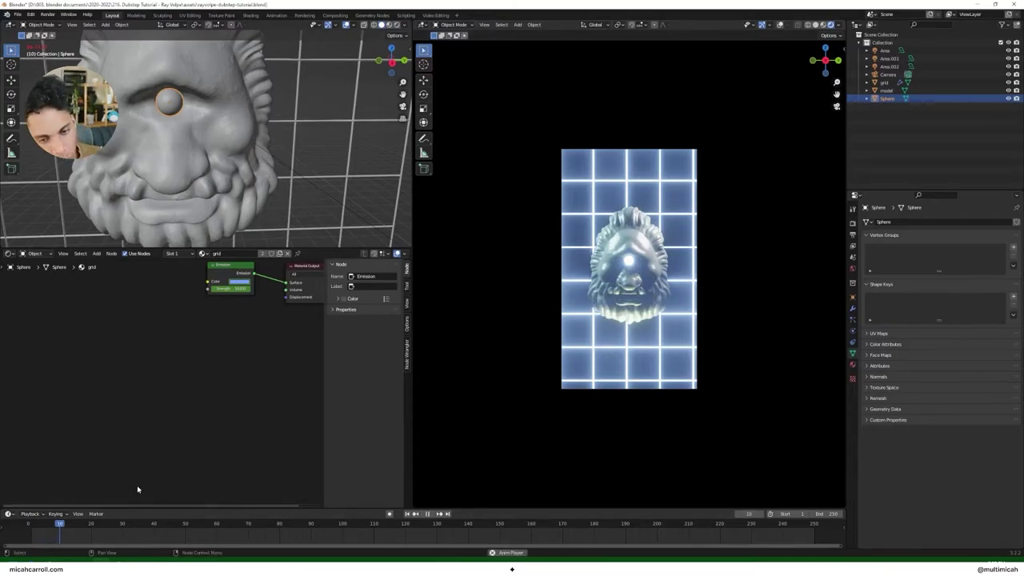
drag(202, 527, 30, 524)
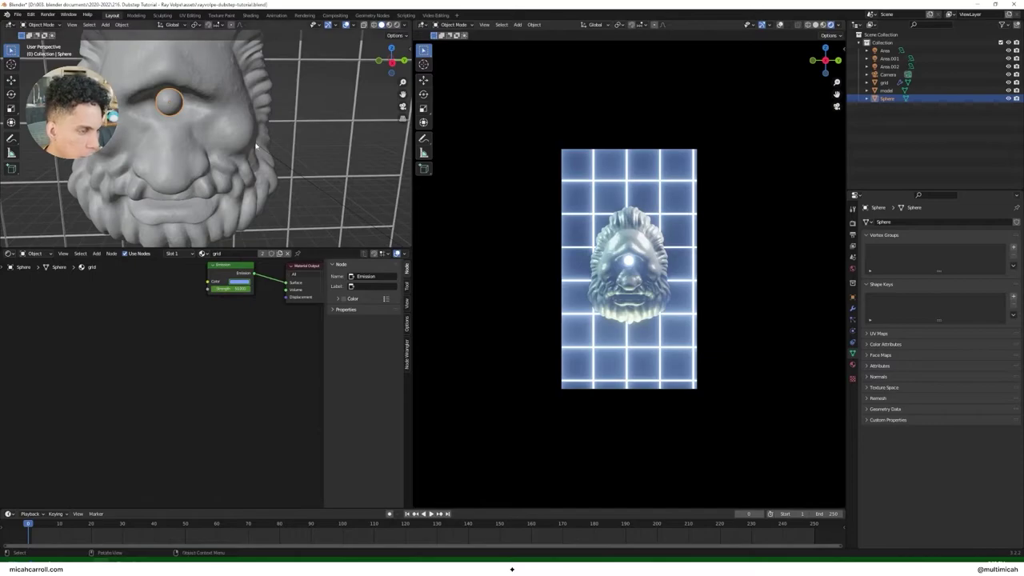
Step: Save the project with the glowing eye in place
scroll(288, 167, down, 2)
key(ctrl+s)
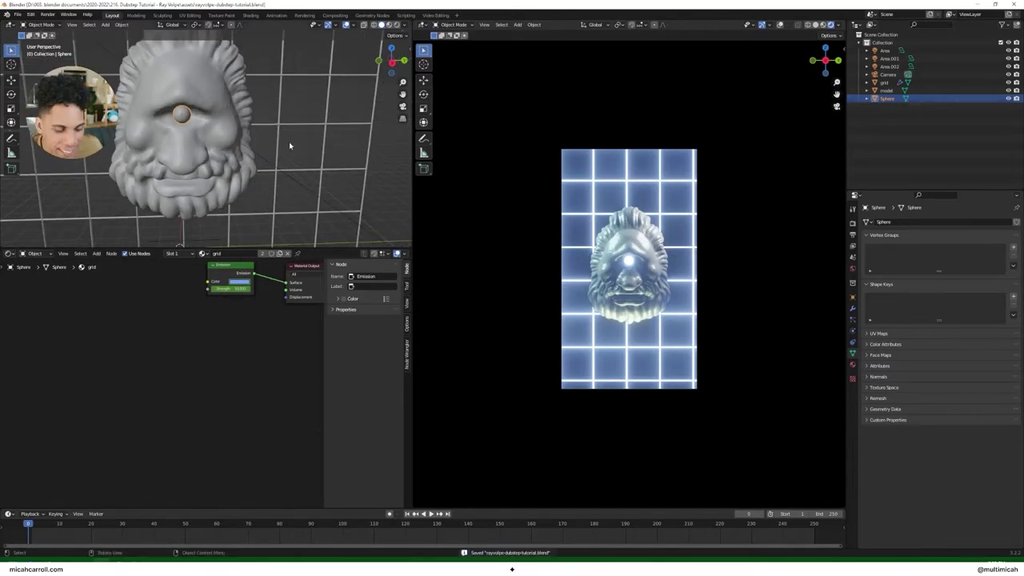
scroll(290, 125, down, 3)
middle_drag(290, 124, 307, 181)
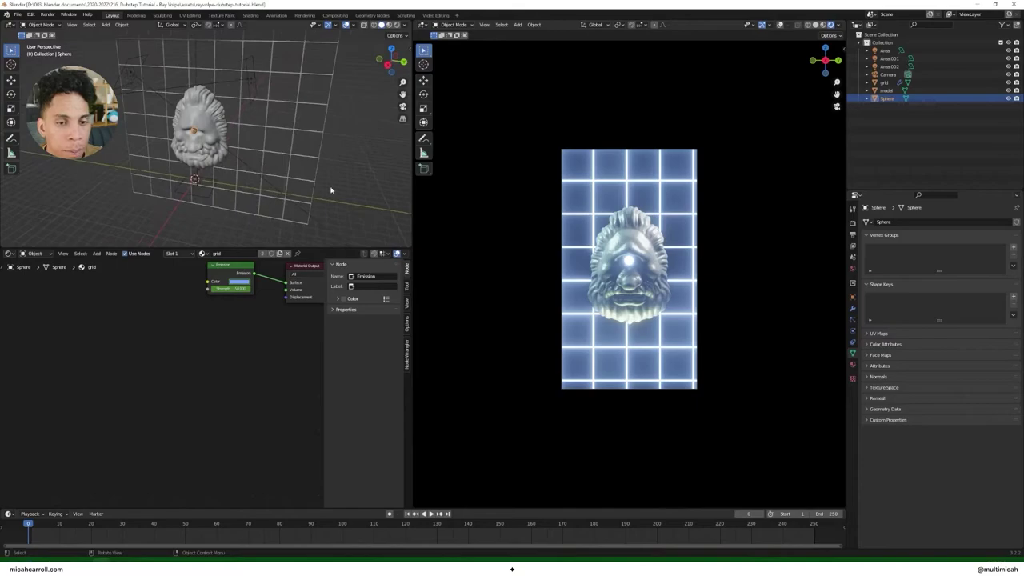
Step: Switch to the Shading workspace and play the track from frame 0, scrubbing to frame 52
drag(29, 526, 20, 493)
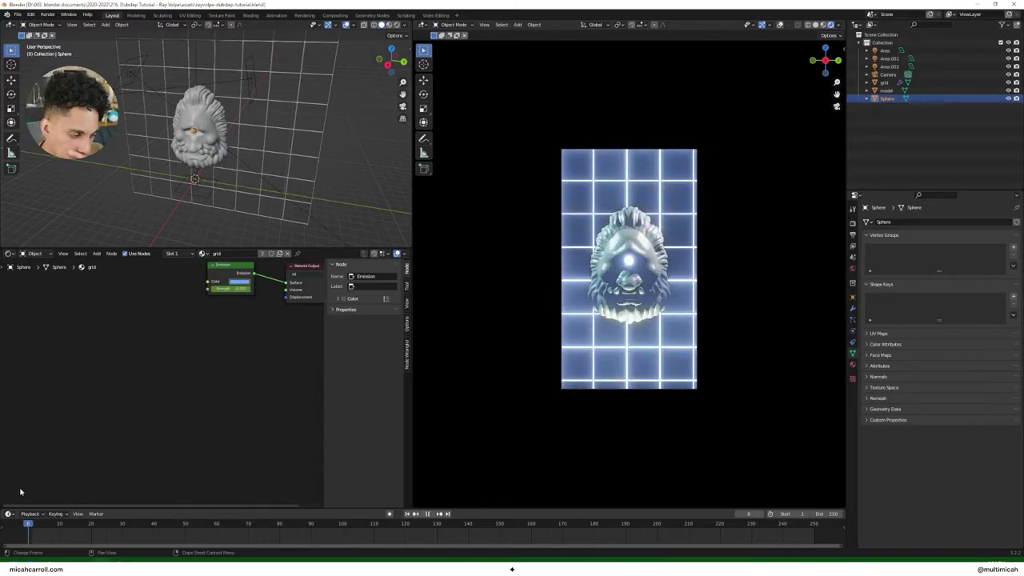
scroll(208, 200, down, 5)
click(119, 194)
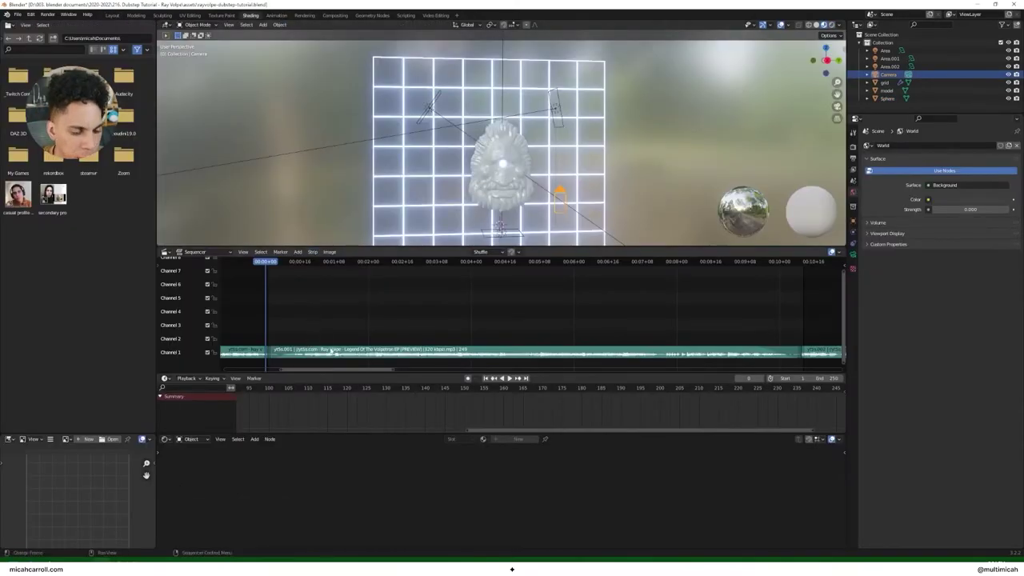
key(space)
mouse_move(376, 263)
mouse_down()
mouse_move(389, 267)
mouse_move(376, 265)
mouse_up()
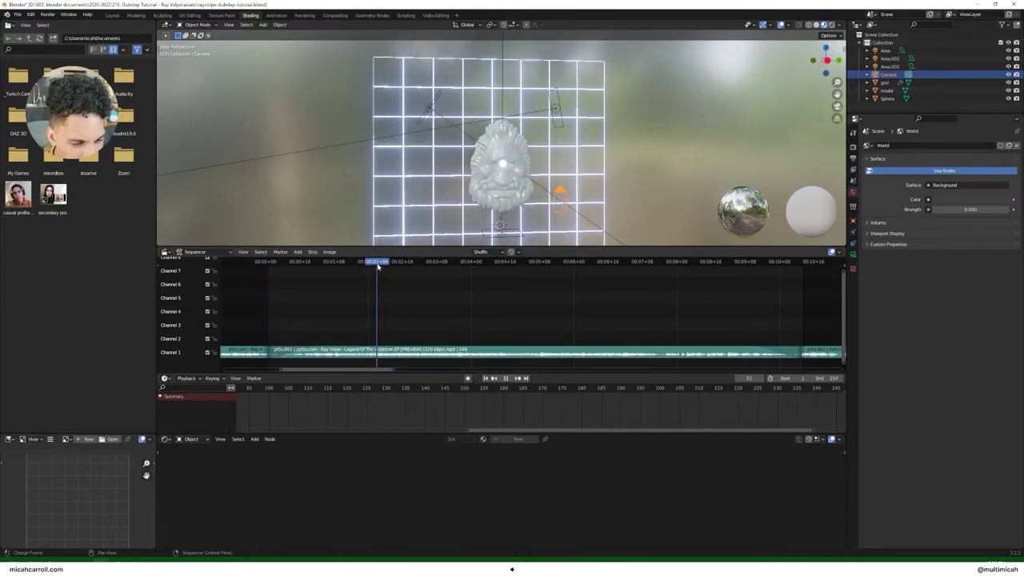
Step: Enlarge the timeline area between the sequencer and the shader editor
drag(423, 433, 423, 450)
right_click(423, 450)
click(408, 462)
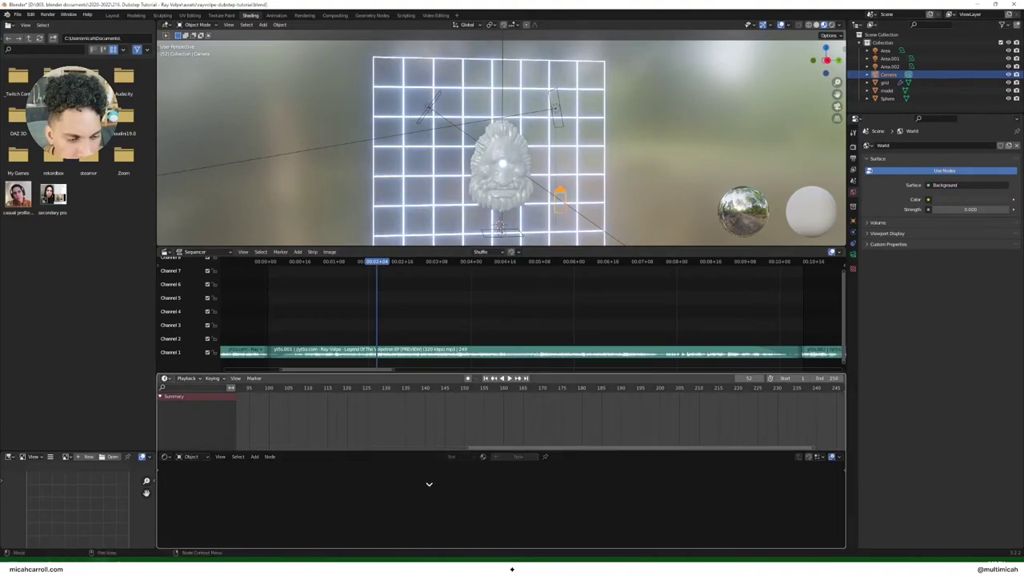
click(165, 456)
click(165, 456)
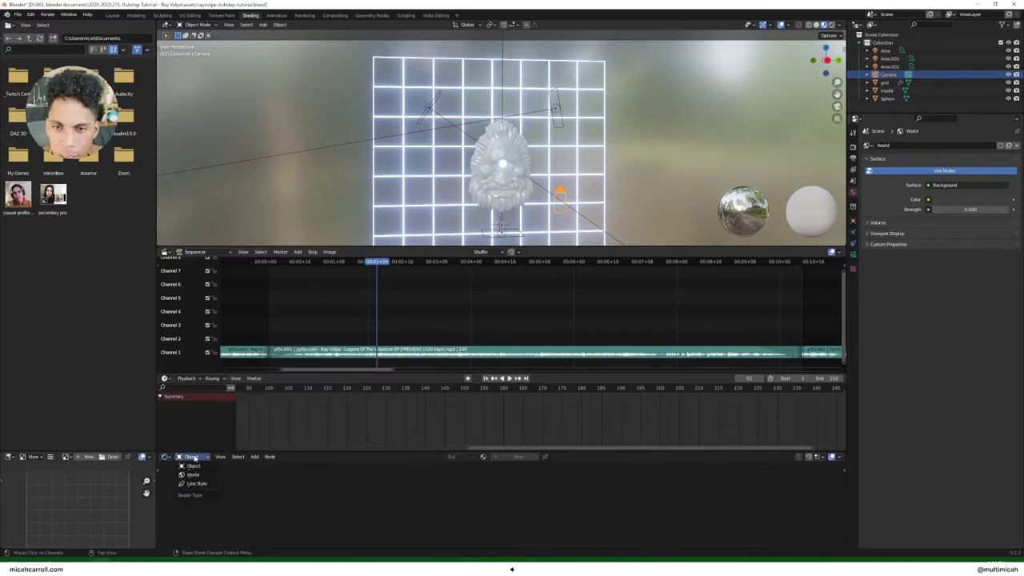
Step: Split the 3D viewport vertically and set the second view to camera perspective with rendered shading
right_click(526, 246)
click(506, 224)
click(494, 160)
key(grave)
click(623, 147)
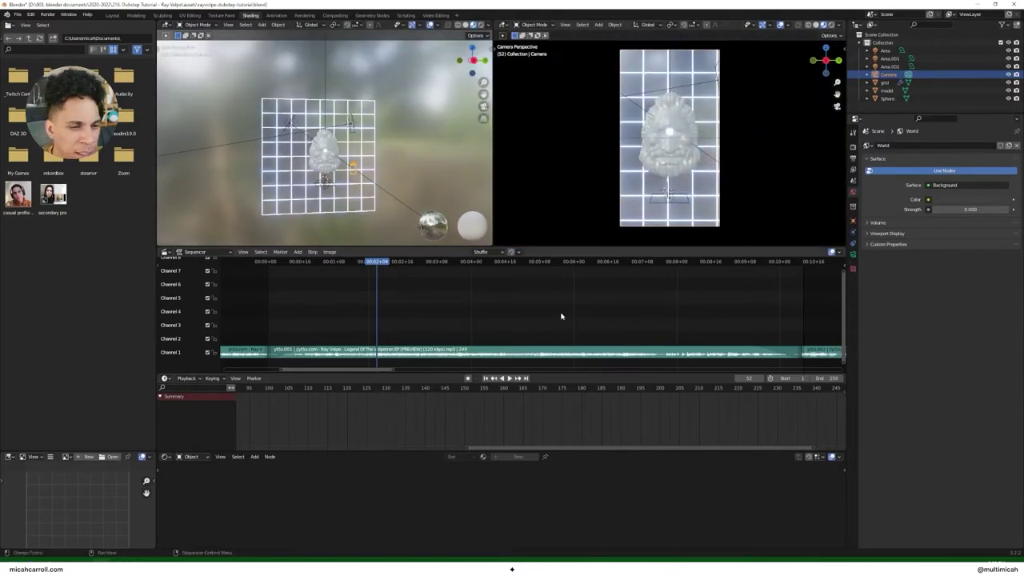
key(z)
click(669, 79)
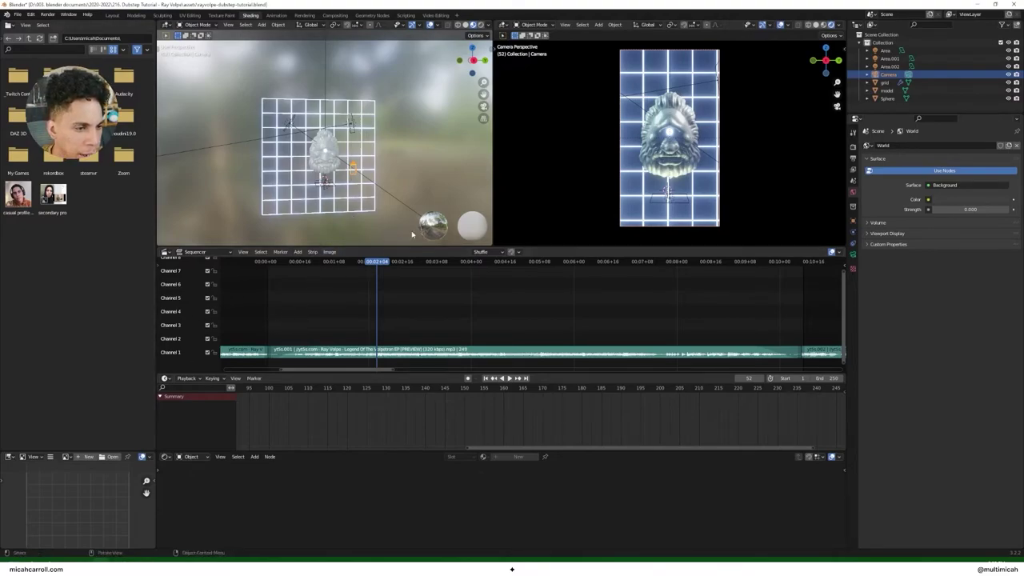
Step: Show the camera's transform values in the 3D viewport and replace the shader editor with a Graph Editor
key(n)
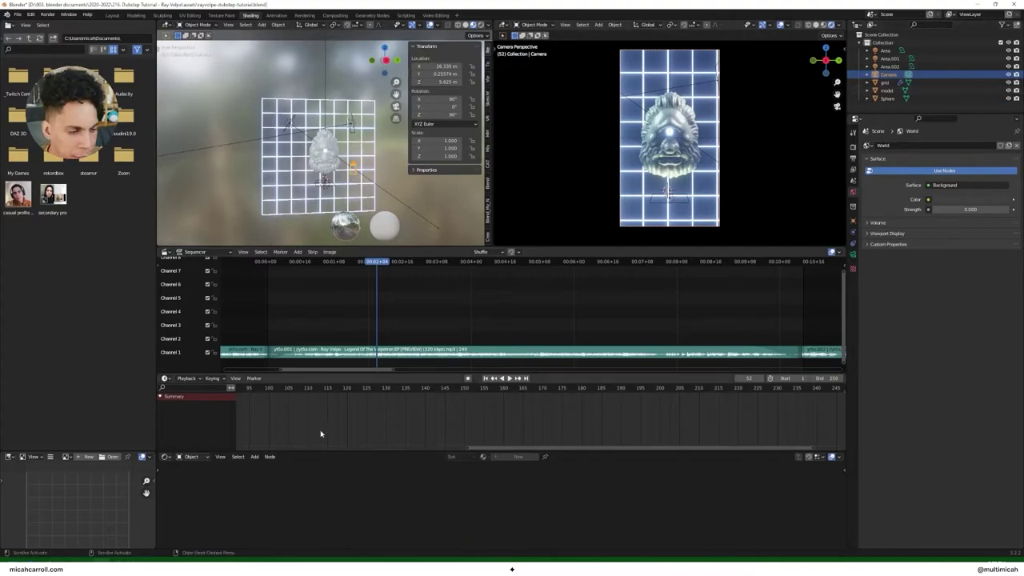
click(165, 457)
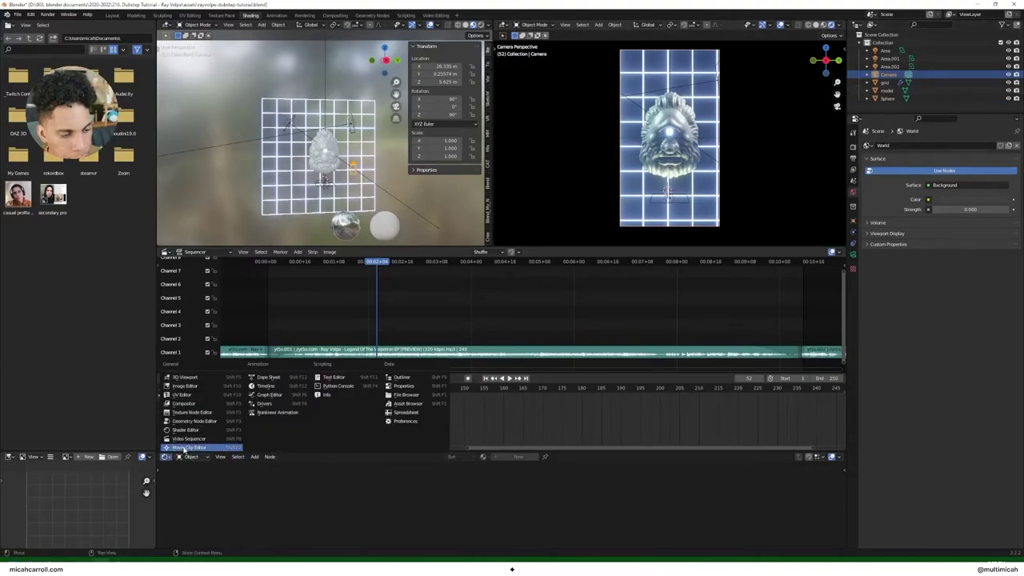
click(263, 395)
Step: Play the track from the start and scrub around frame 52 to locate the beat
drag(304, 475, 249, 475)
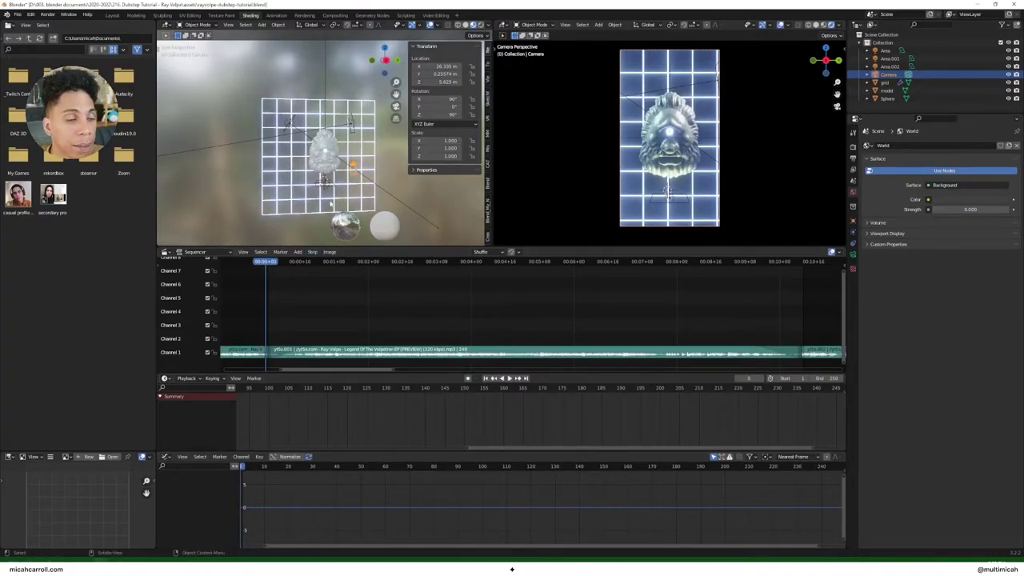
key(space)
mouse_move(383, 264)
mouse_down()
mouse_move(359, 265)
mouse_move(384, 264)
mouse_move(377, 268)
mouse_up()
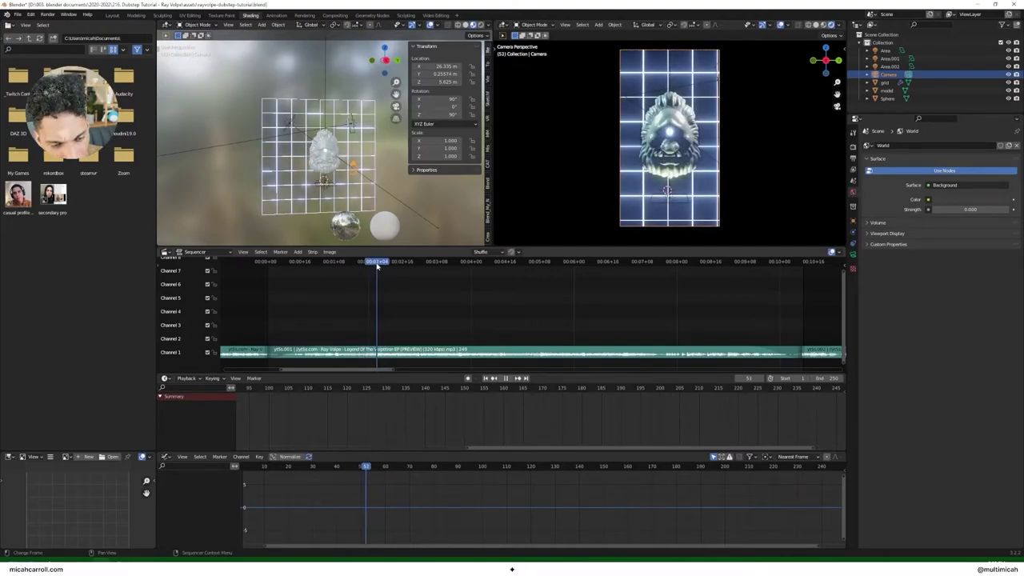
Step: Keyframe the camera's current location at frame 50, undoing any accidental location change first
drag(373, 267, 373, 267)
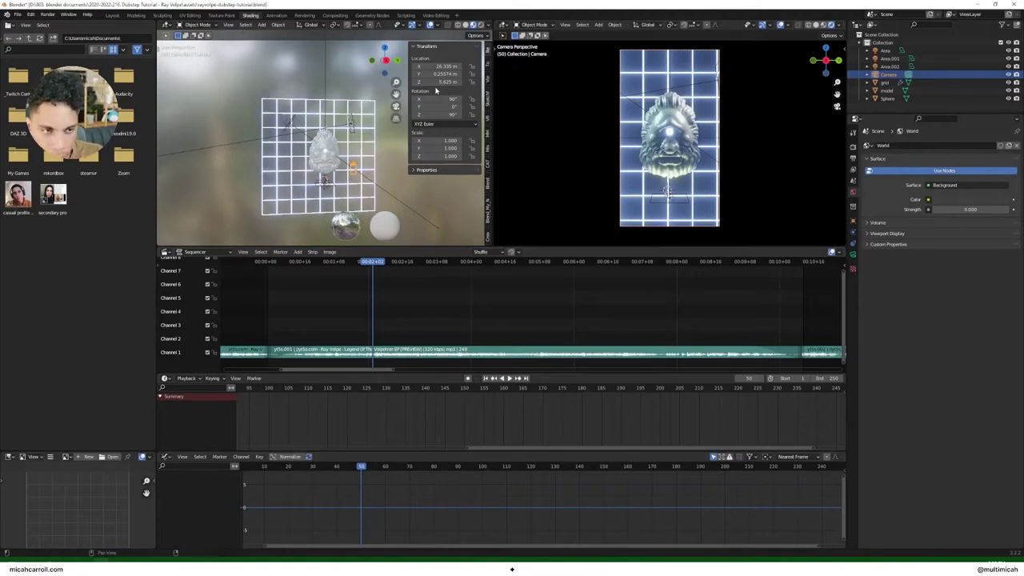
drag(436, 74, 437, 66)
key(ctrl+z)
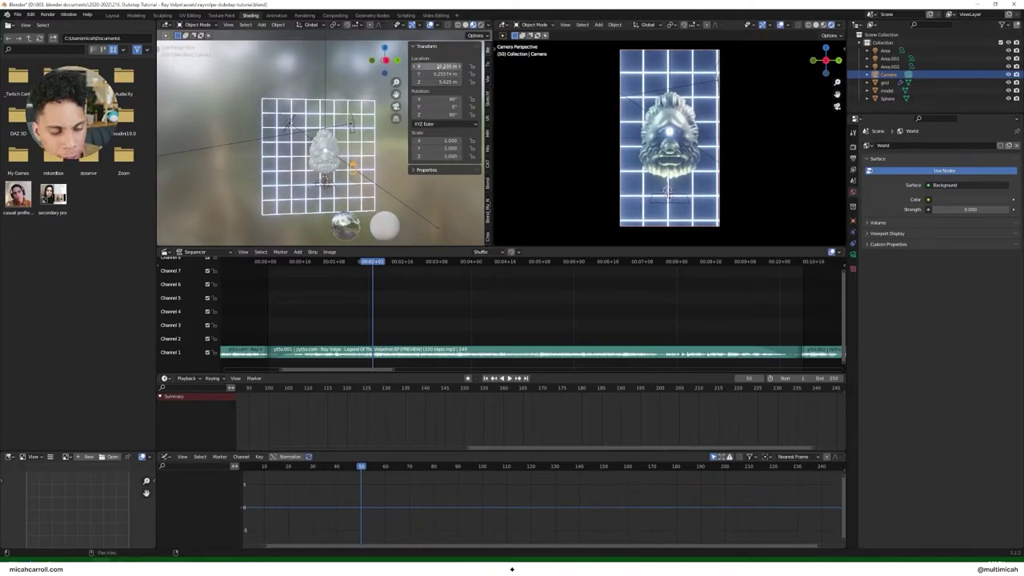
key(i)
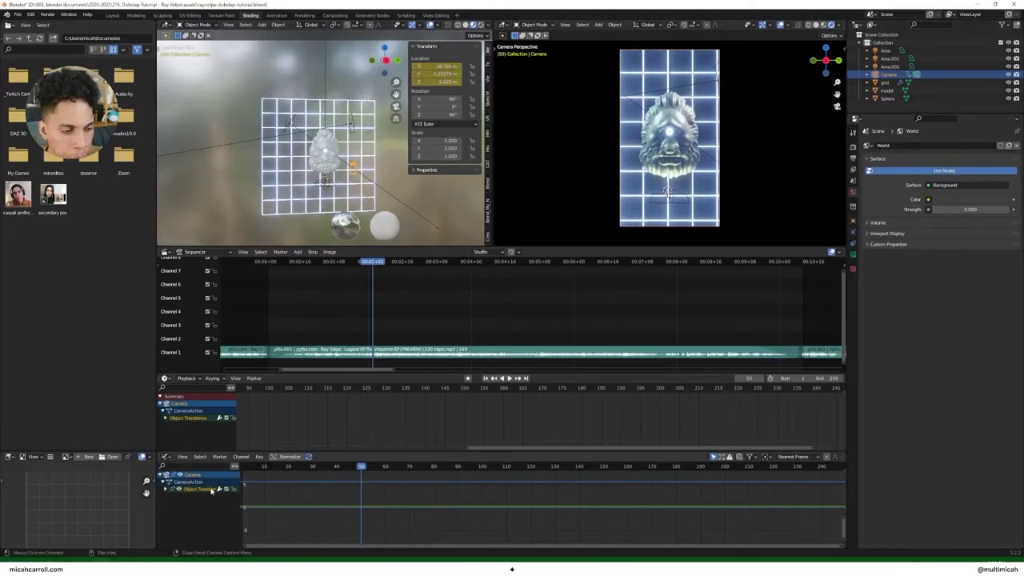
Step: Isolate the camera's X Location curve in the Graph Editor
click(166, 490)
click(192, 496)
key(shift+h)
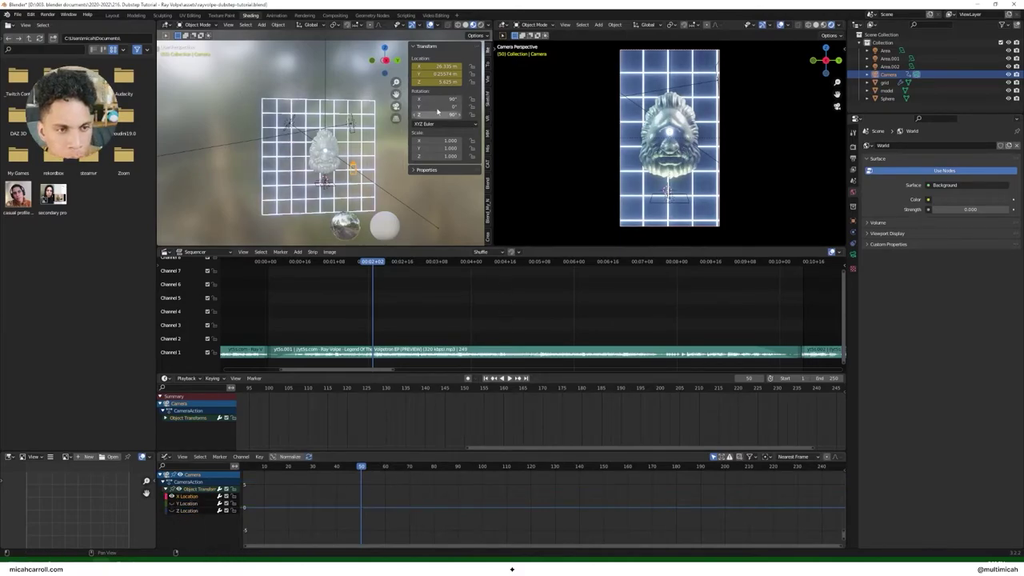
Step: At frame 54, set the camera's X location to about 21.5 m and keyframe its location
key(Right)
key(Right)
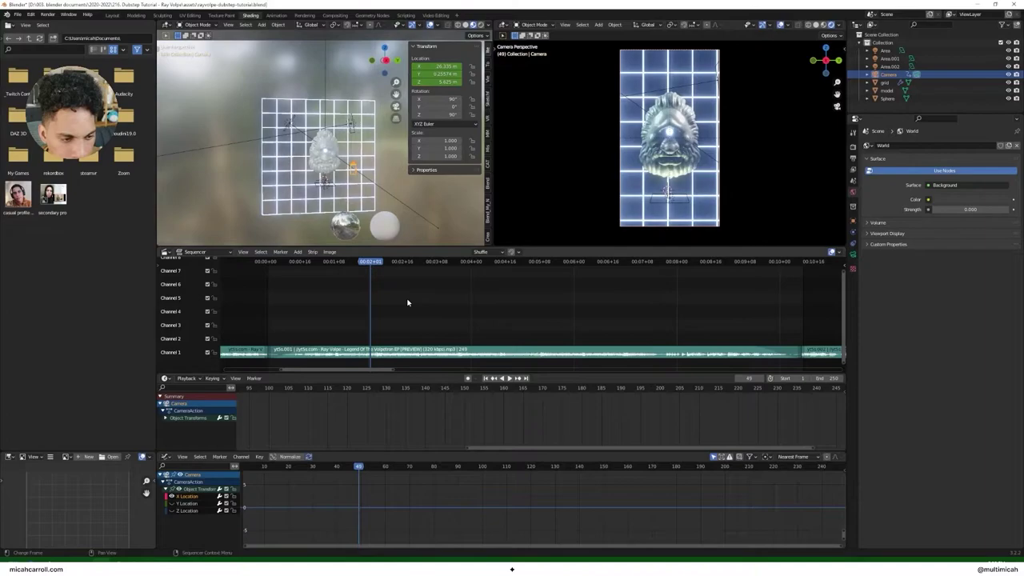
key(Right)
key(Right)
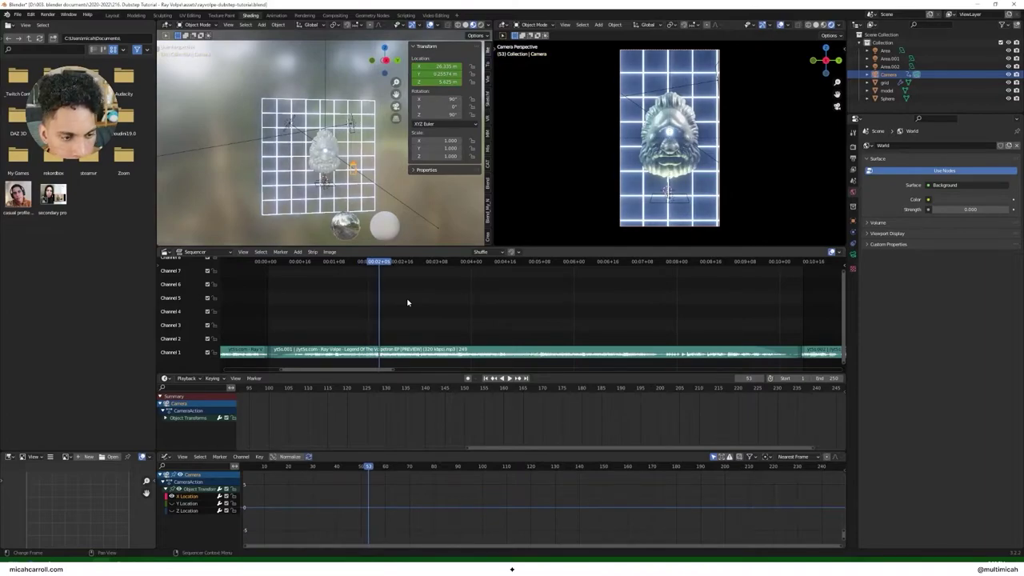
drag(439, 65, 404, 65)
key(i)
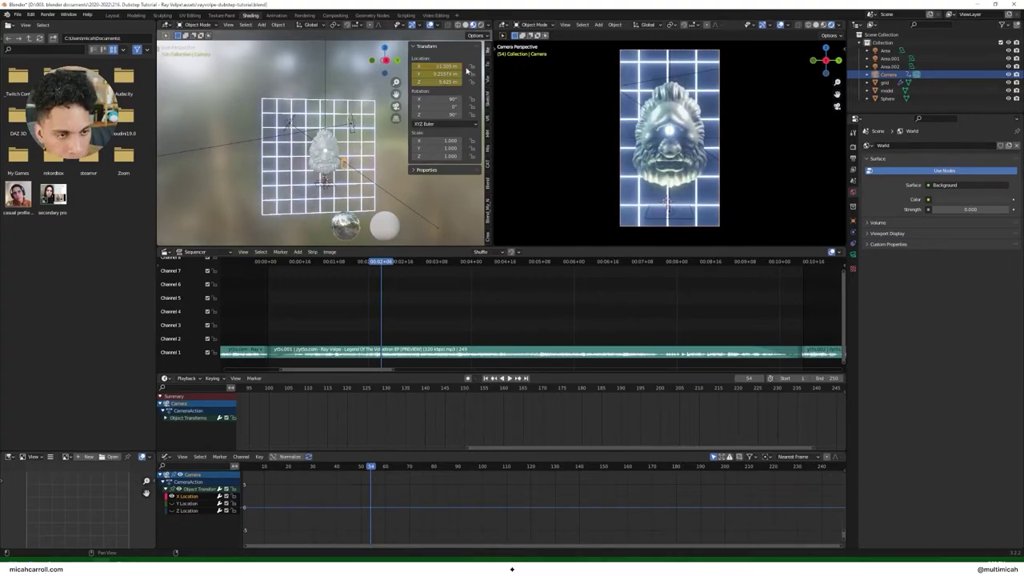
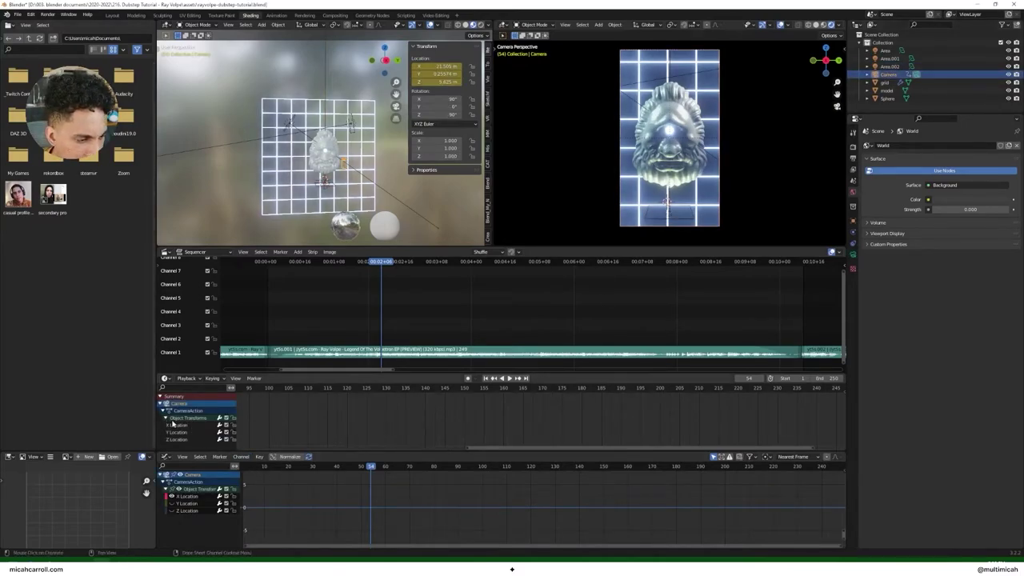
Step: Switch the animation editor between the sequencer and the Graph Editor to a Timeline and frame the camera's keyframes in it
click(165, 378)
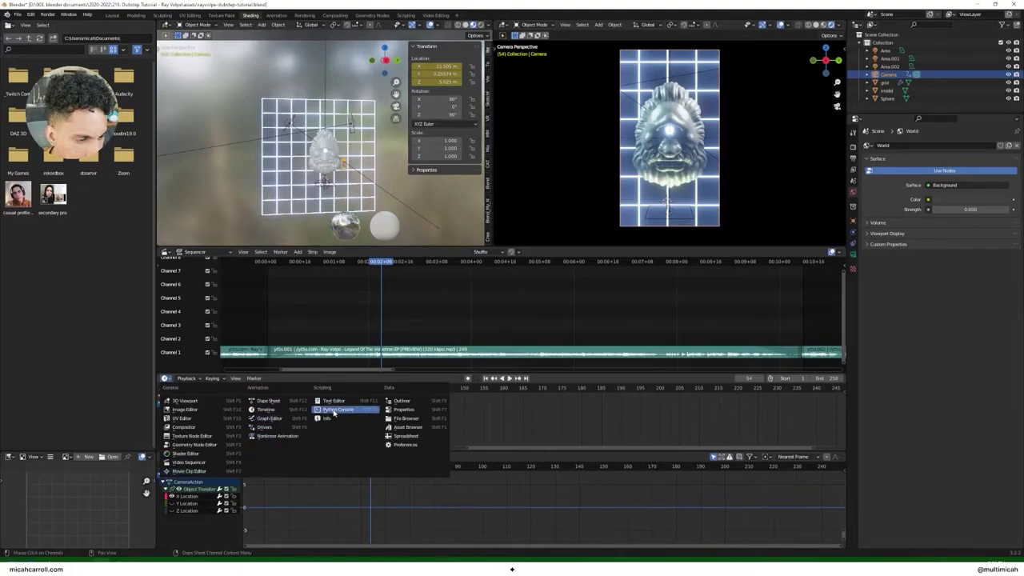
click(265, 410)
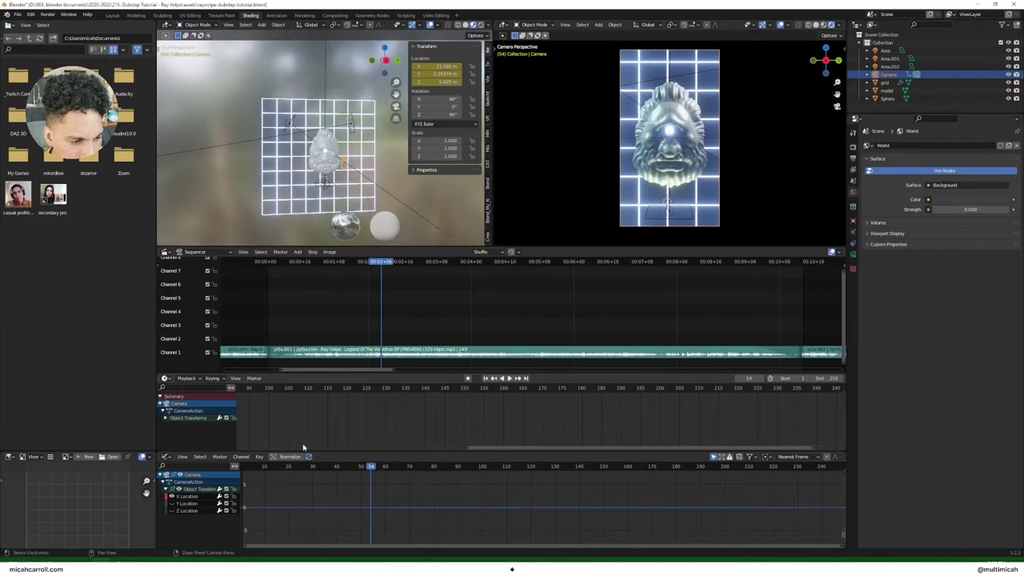
scroll(334, 429, down, 5)
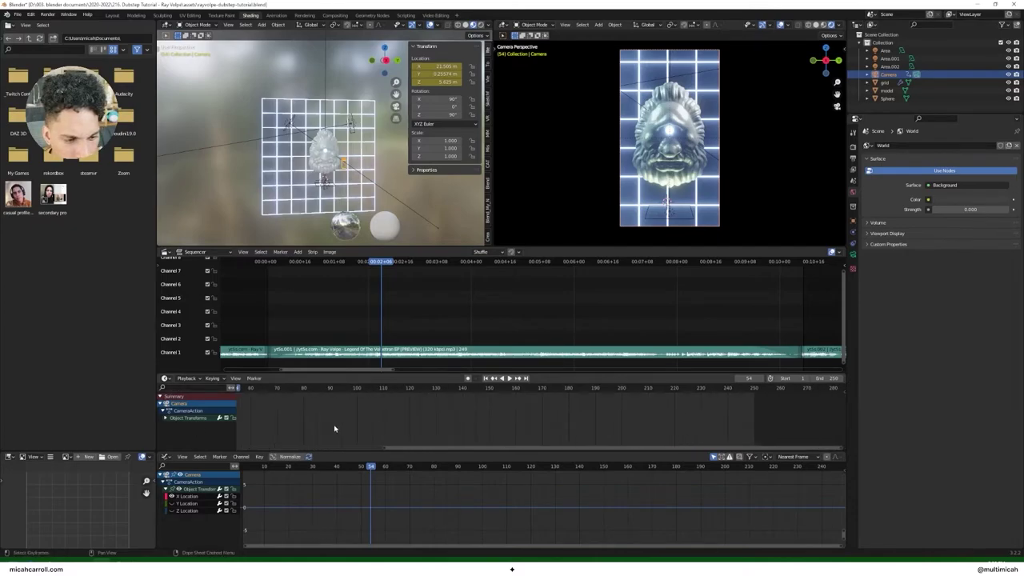
key(Home)
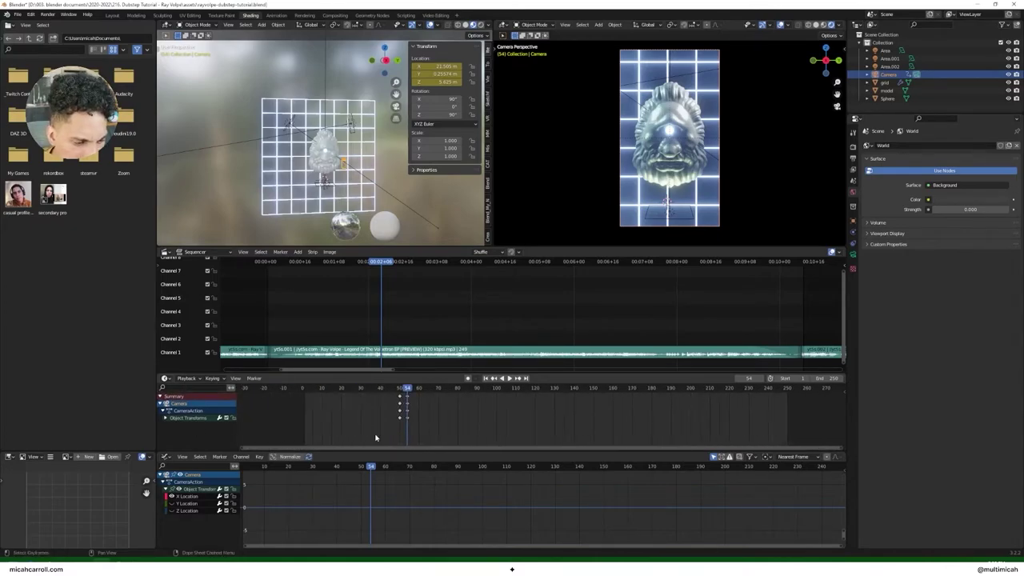
drag(367, 431, 386, 394)
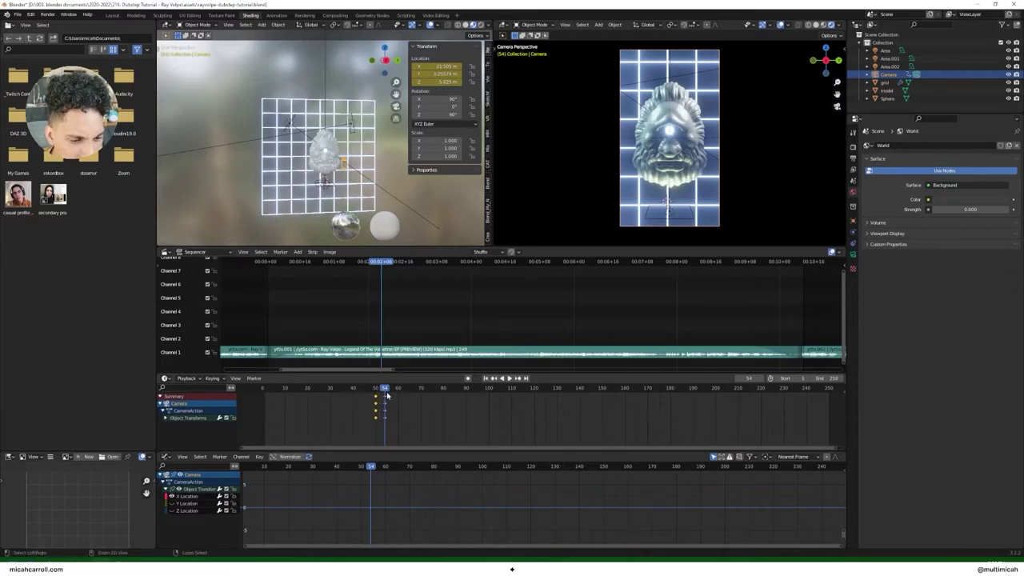
Step: At frame 58, keyframe the camera's location with X back at about 26.3 m, and play the push from around frame 50
click(390, 389)
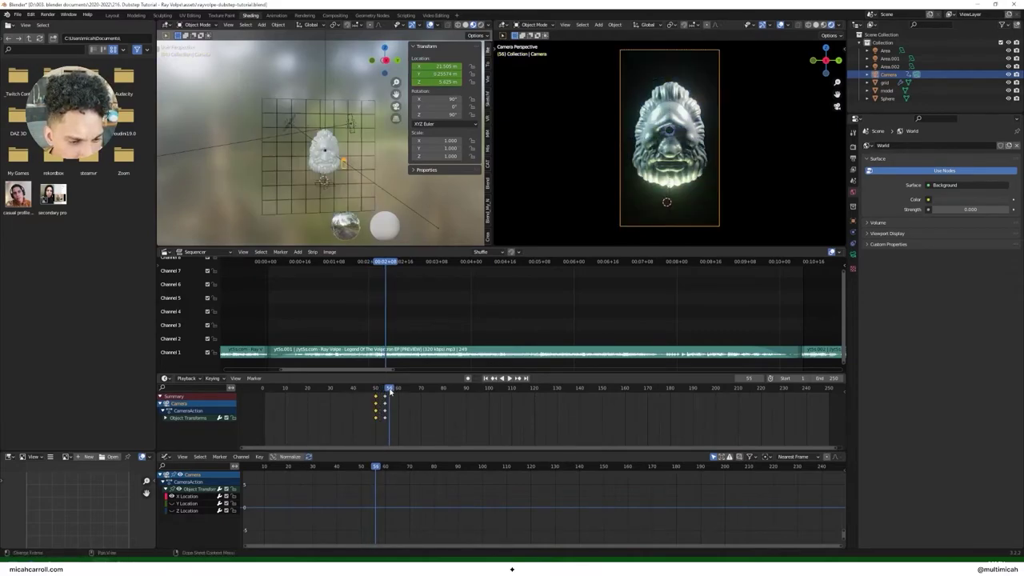
key(Right)
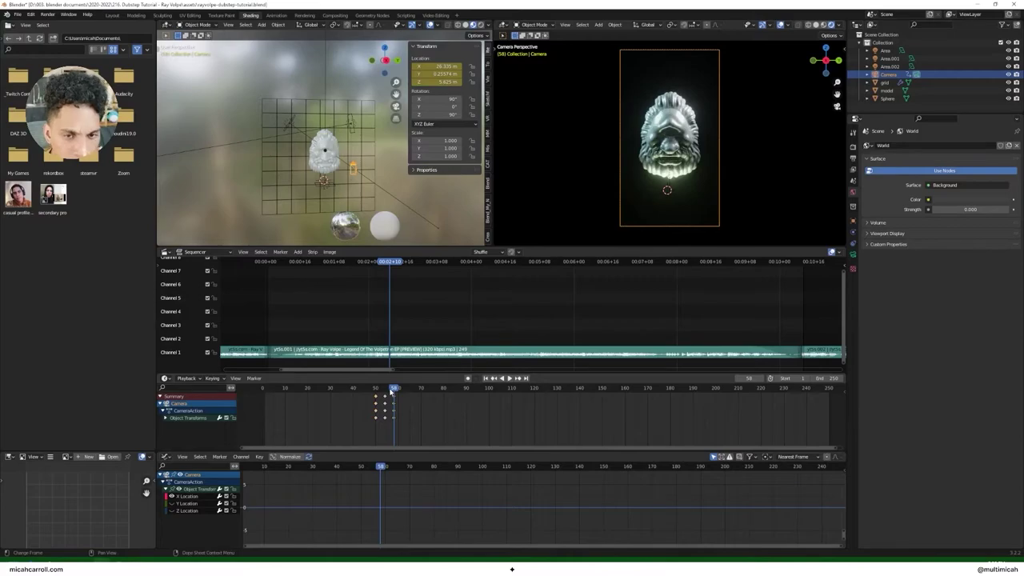
key(space)
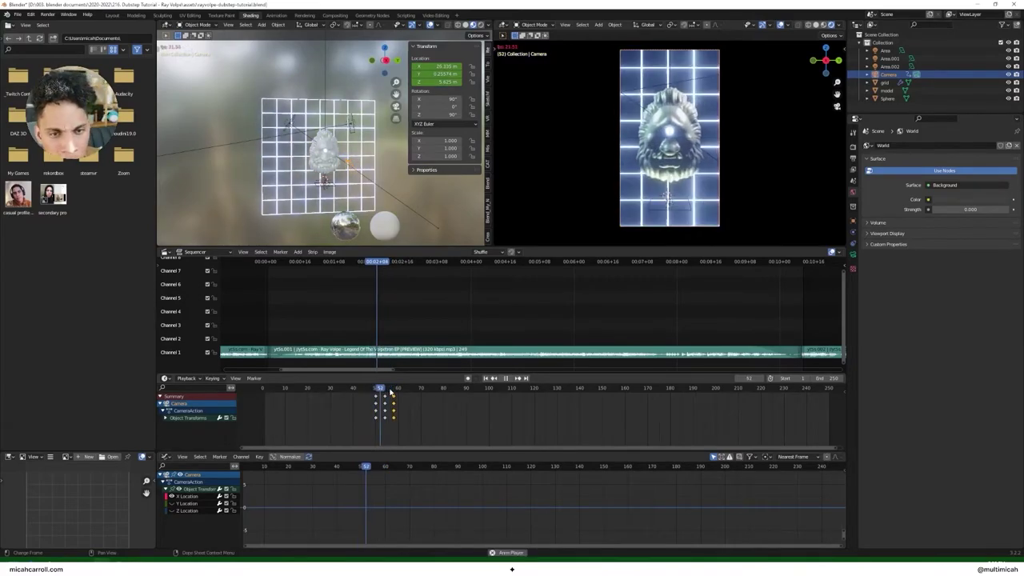
key(space)
key(space)
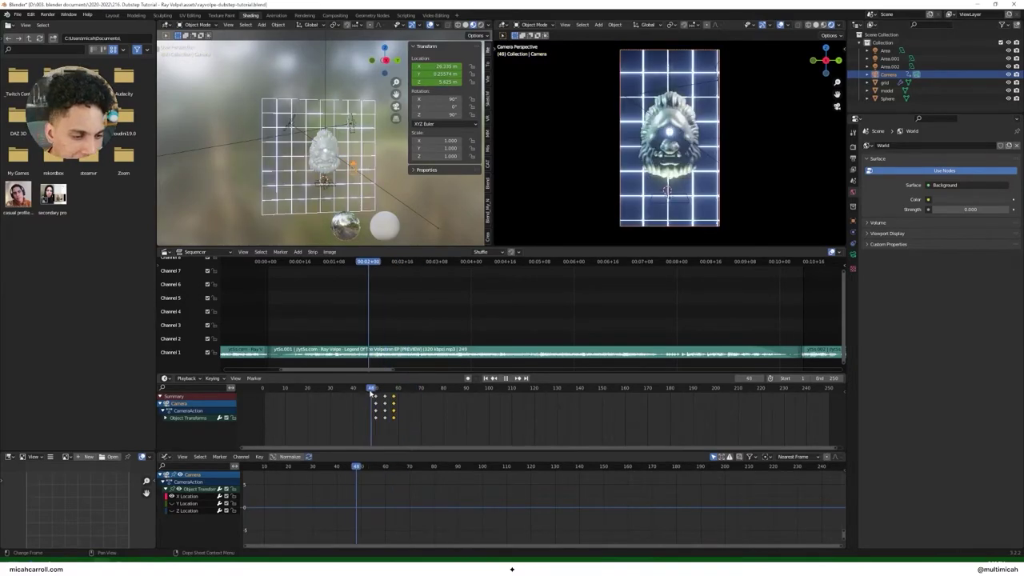
key(space)
drag(382, 389, 376, 391)
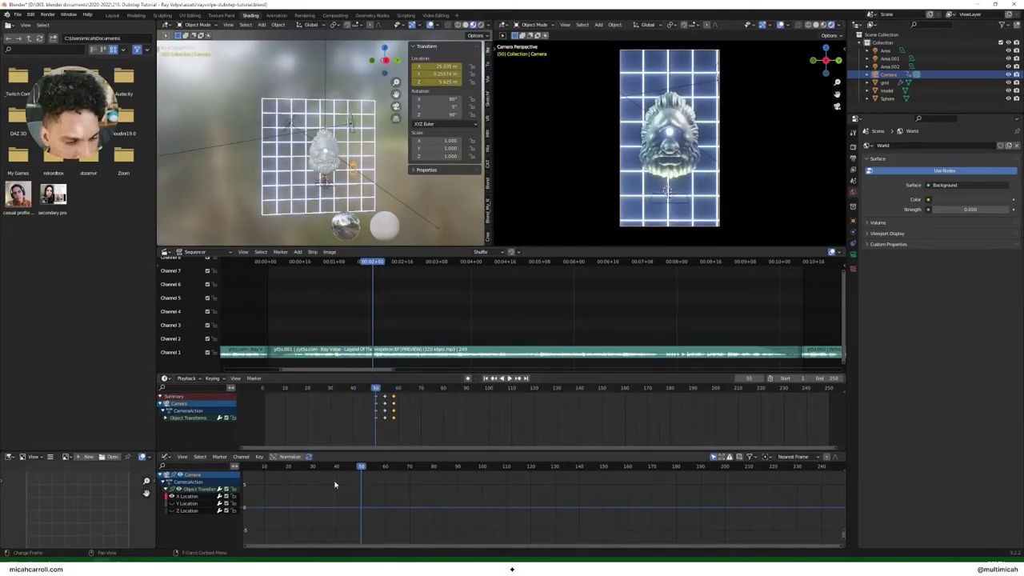
Step: Set the interpolation of the camera's X Location keyframes to Back in the Graph Editor
scroll(315, 503, down, 5)
scroll(470, 532, up, 5)
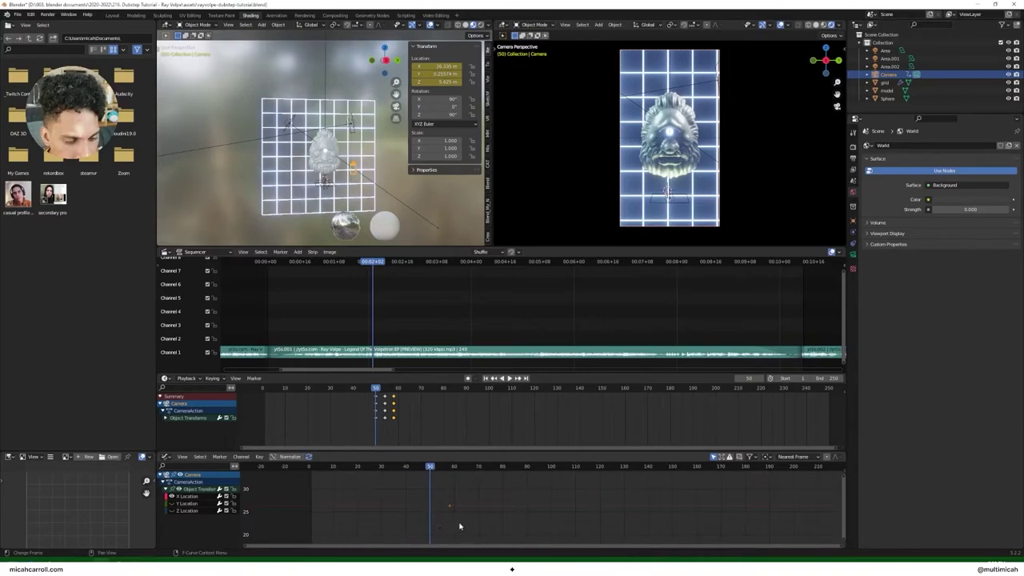
scroll(467, 527, down, 1)
drag(468, 529, 448, 493)
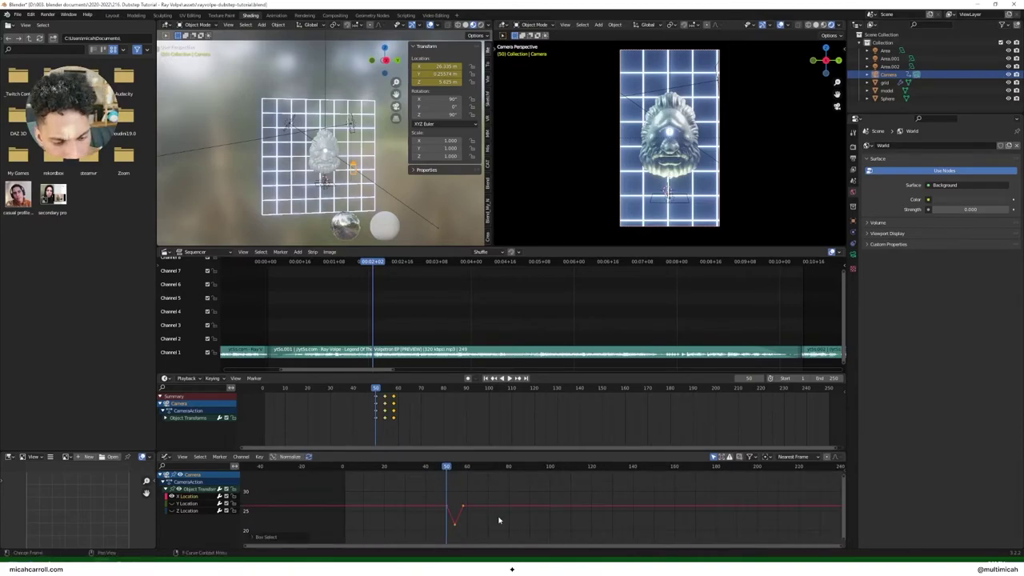
right_click(462, 502)
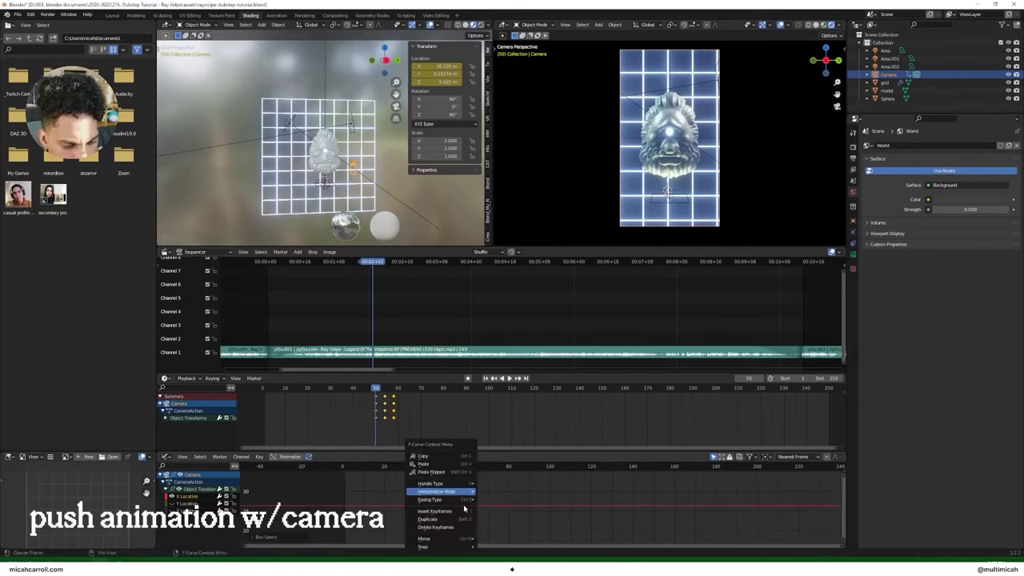
mouse_move(467, 491)
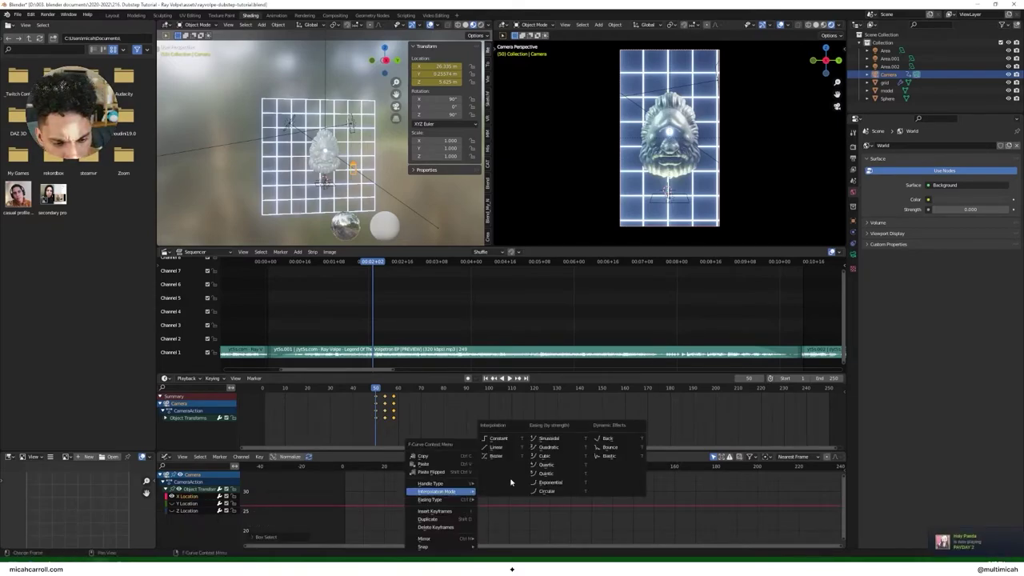
click(610, 438)
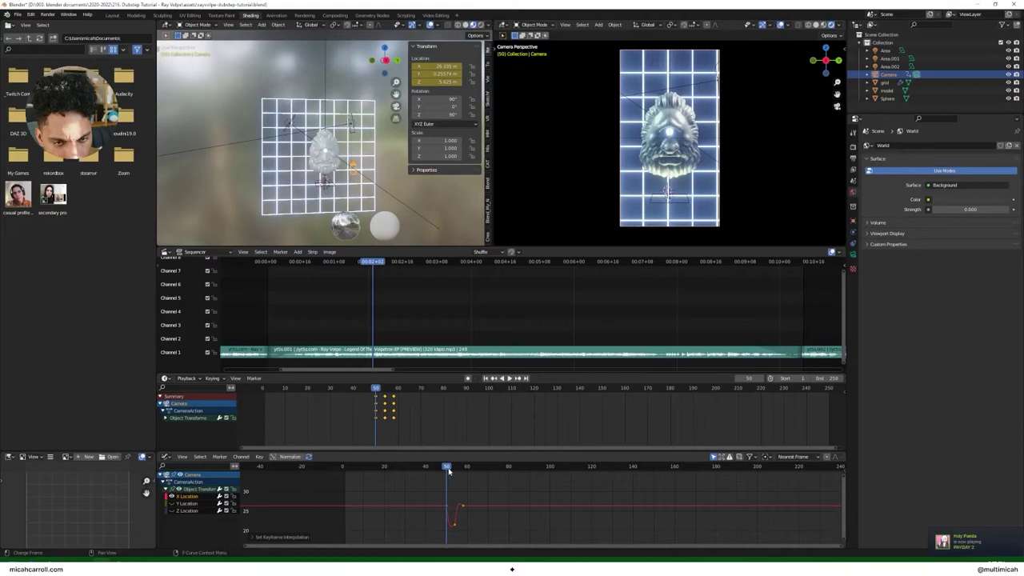
Step: Play the track from before frame 50 to check the camera push against the beat
key(space)
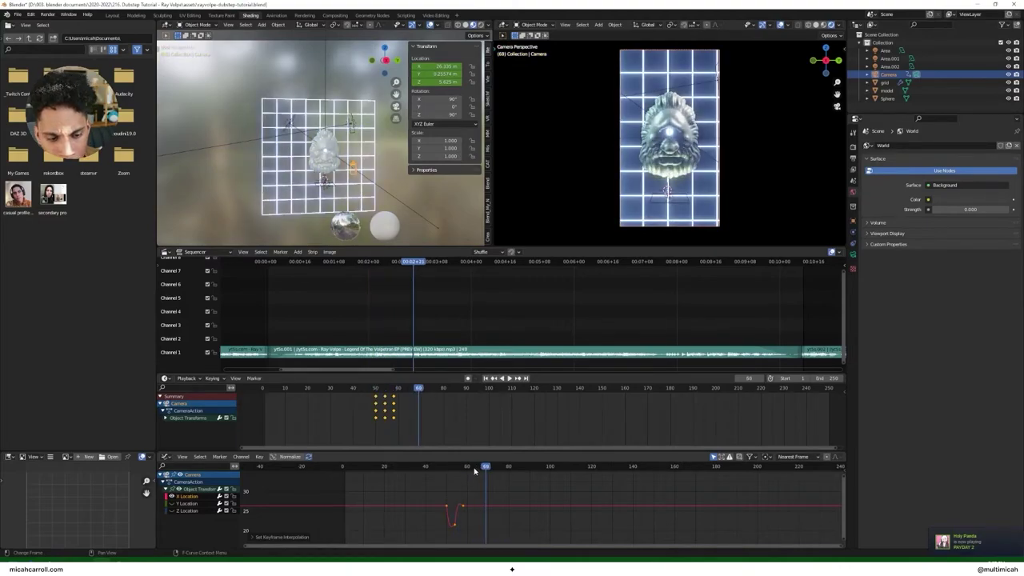
drag(447, 470, 362, 474)
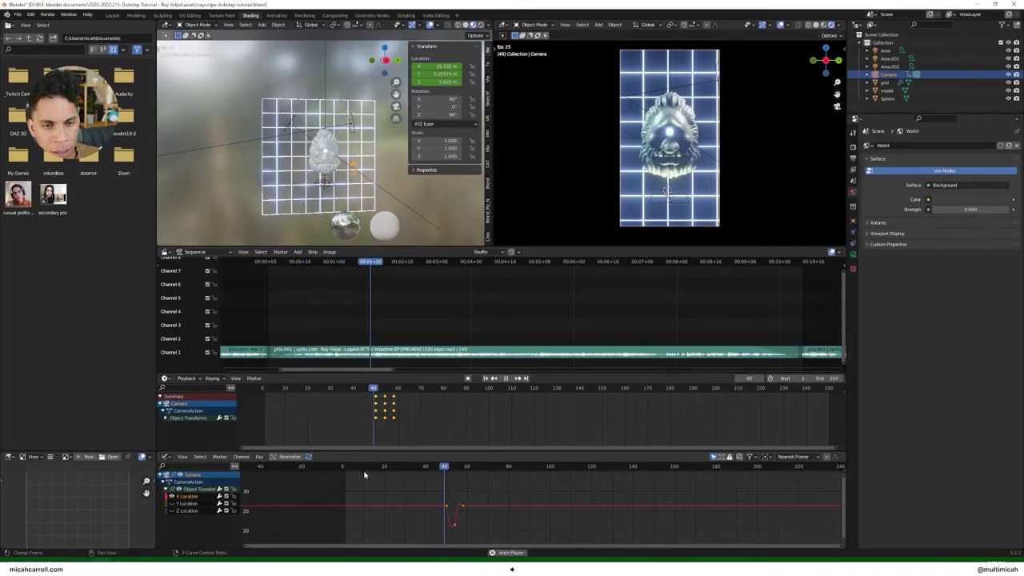
key(space)
Step: Select the camera's X Location keyframes between frames 50 and 58 in the Graph Editor
click(454, 527)
click(463, 526)
click(456, 526)
drag(474, 488, 441, 532)
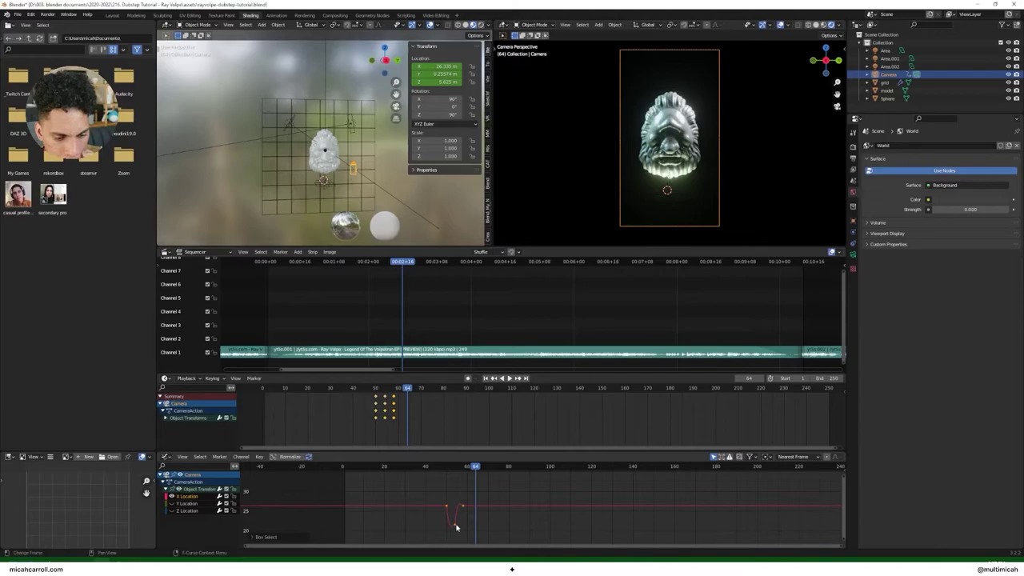
Step: Try linear interpolation on the camera's X Location keyframes
right_click(457, 527)
mouse_move(446, 493)
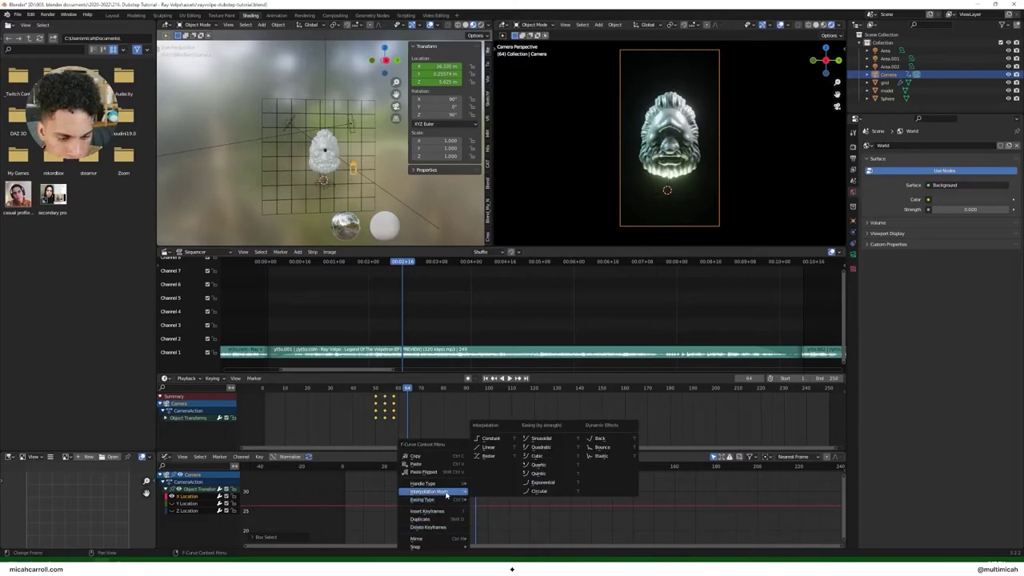
click(488, 447)
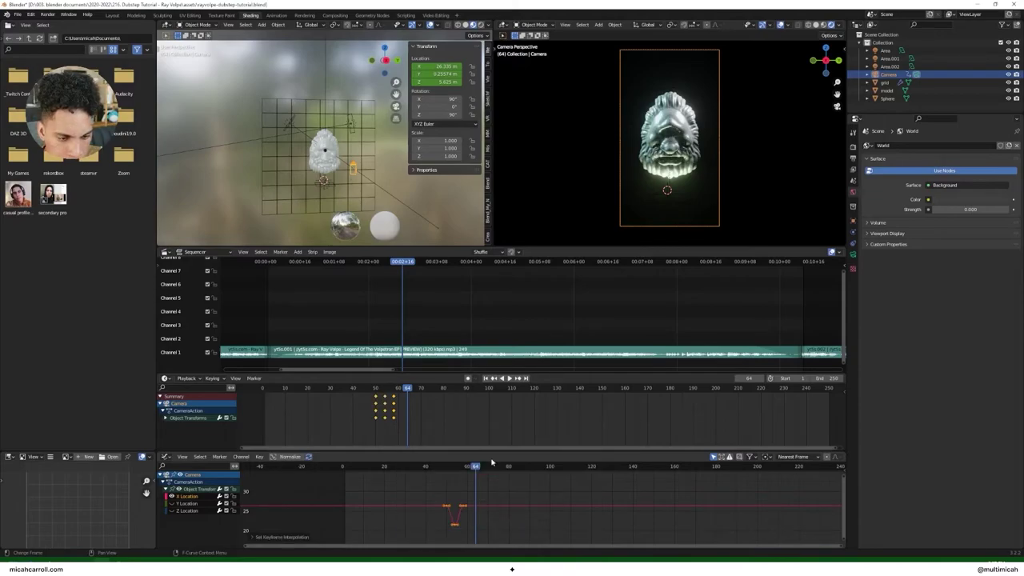
key(ctrl+z)
Step: Move the last keyframe of the camera's X Location dip to about frame 68 and play the result
click(466, 512)
click(464, 505)
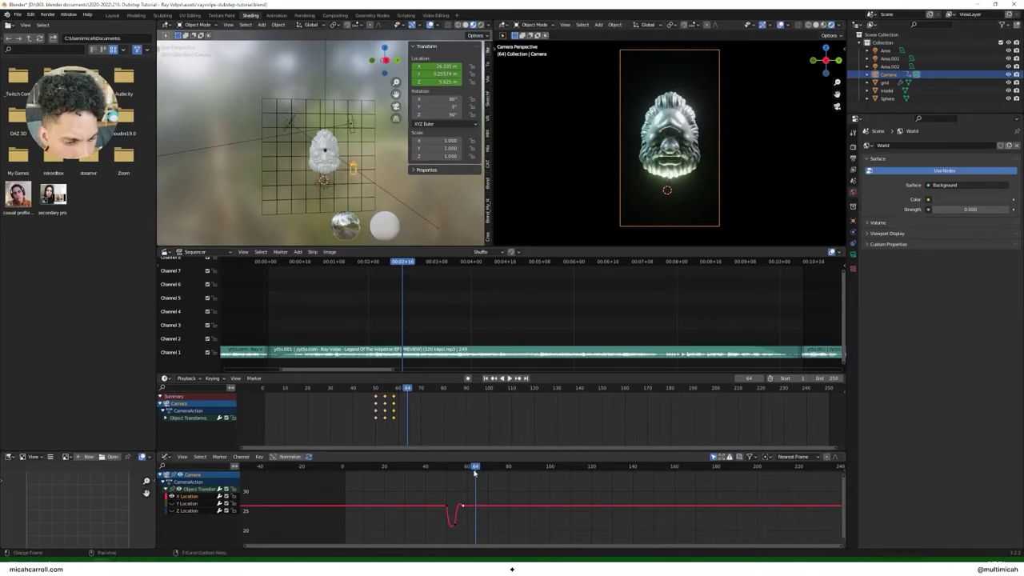
mouse_move(470, 462)
mouse_down()
mouse_move(409, 466)
mouse_move(490, 466)
mouse_up()
drag(463, 507, 484, 508)
drag(483, 467, 478, 470)
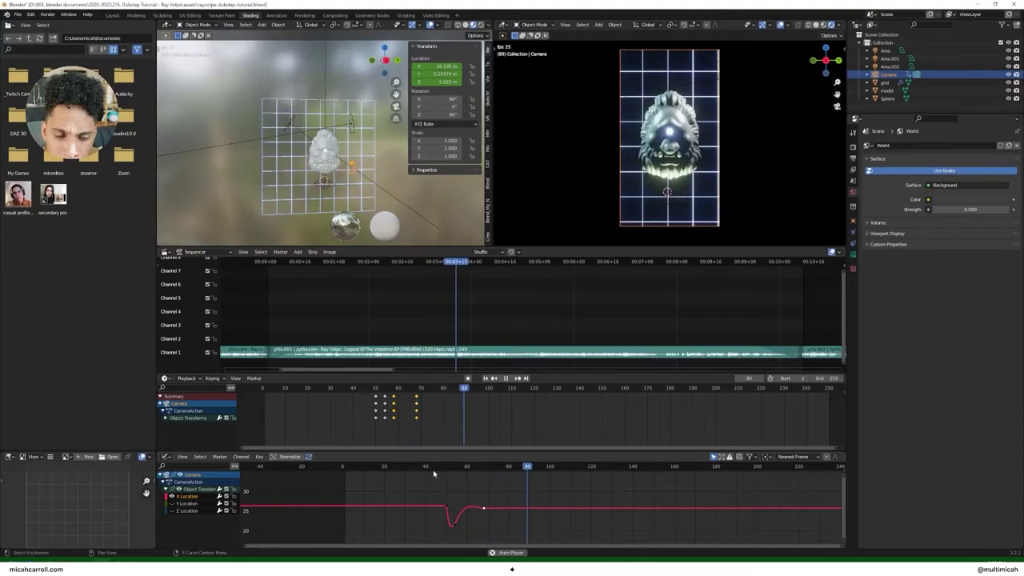
Step: Place copies of the camera's X Location dip at about frames 38, 71 and 109 while listening to the music
key(Escape)
key(ctrl+v)
key(space)
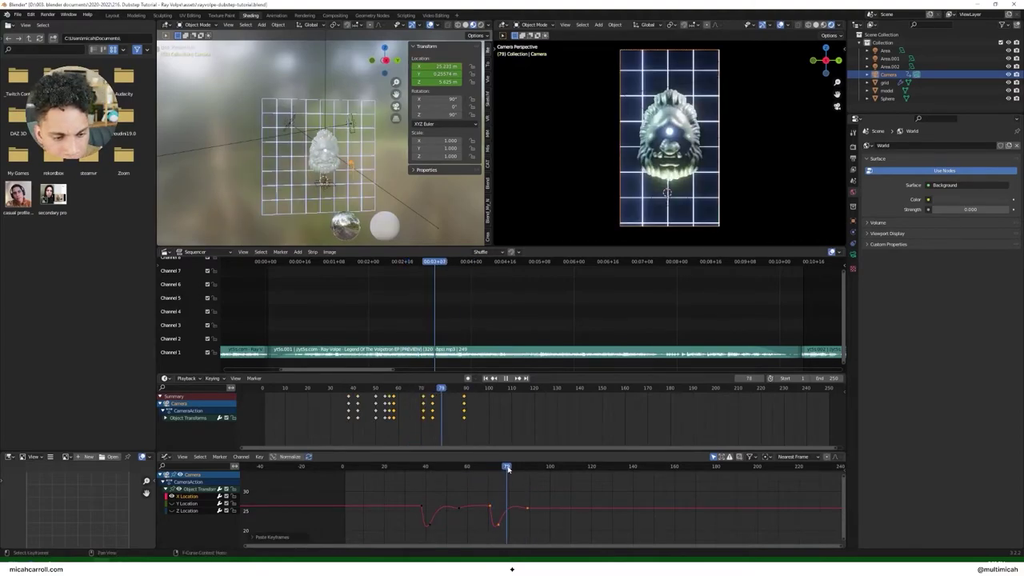
click(384, 467)
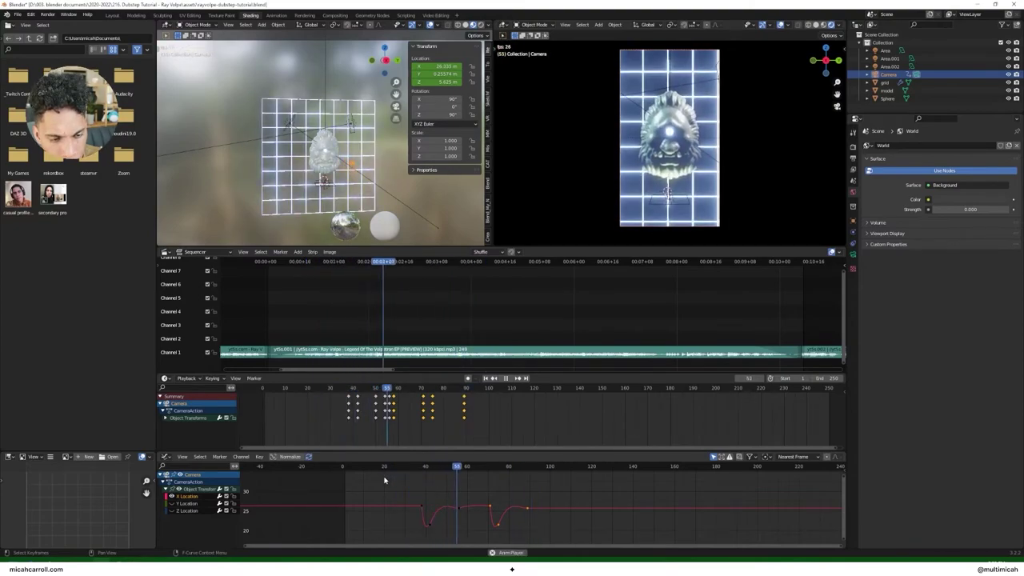
key(ctrl+v)
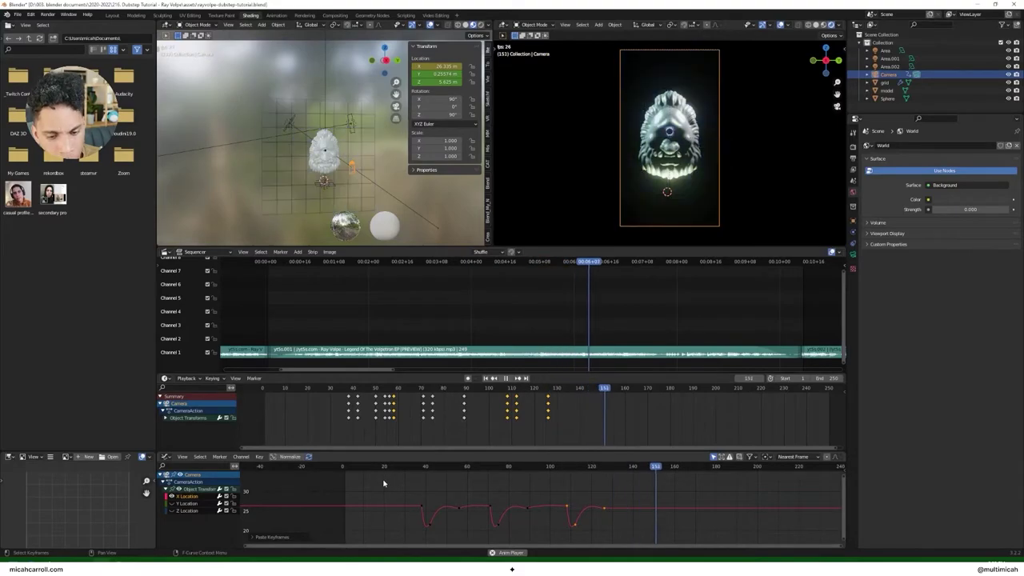
Step: Reposition the X Location dips at about frames 31 and 70, and paste another at about frame 110
key(ctrl+v)
key(space)
click(587, 470)
drag(573, 470, 610, 473)
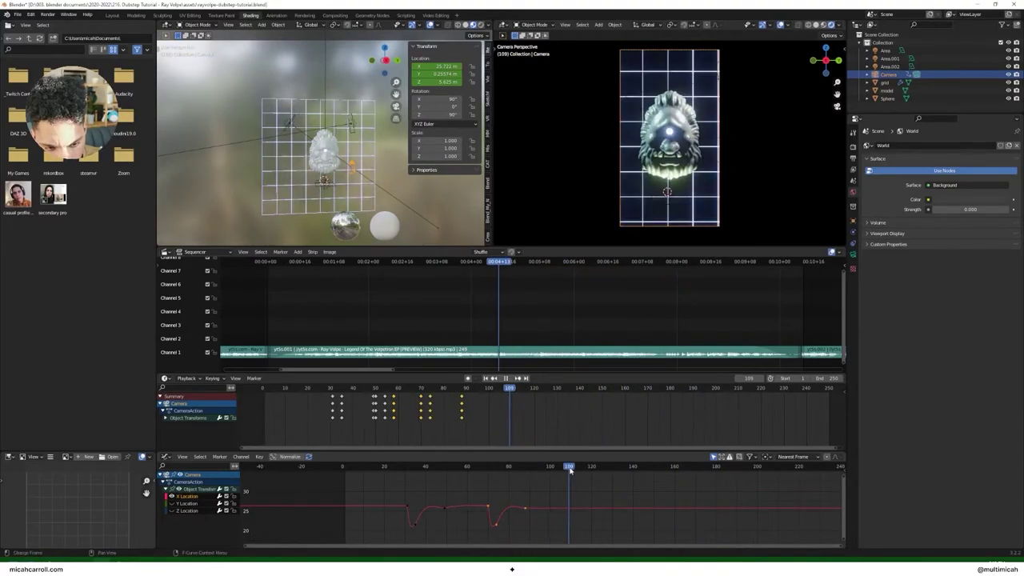
key(ctrl+v)
key(ctrl+v)
Step: Paste further X Location dips at about frames 128, 148, 167, 195 and 217, and save the file
click(535, 474)
key(space)
key(space)
click(649, 474)
key(ctrl+v)
click(625, 471)
click(698, 468)
key(ctrl+v)
drag(700, 469, 357, 462)
key(ctrl+v)
key(space)
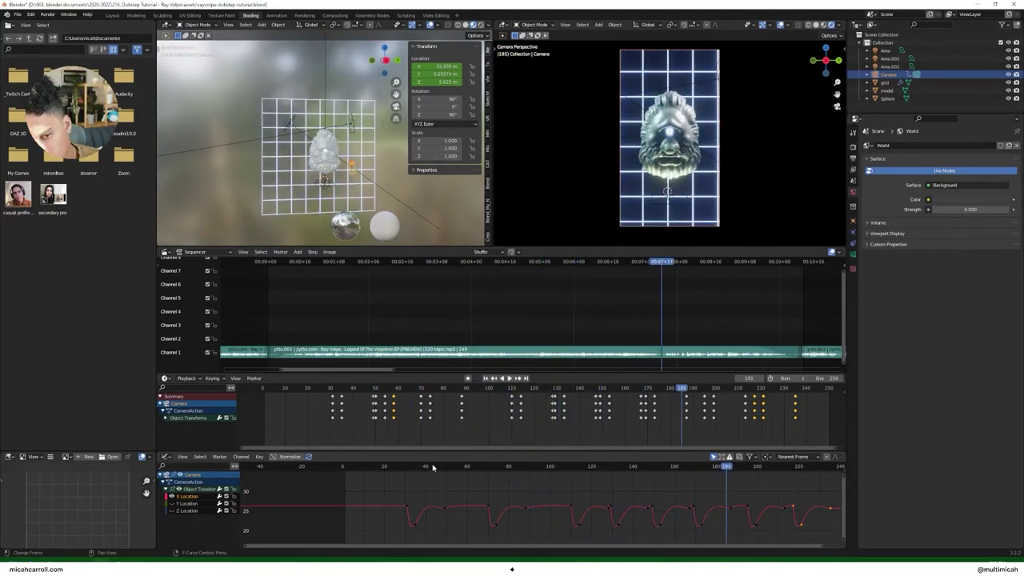
key(ctrl+s)
Step: Scrub through the camera animation from the start to review the dips
drag(368, 469, 632, 467)
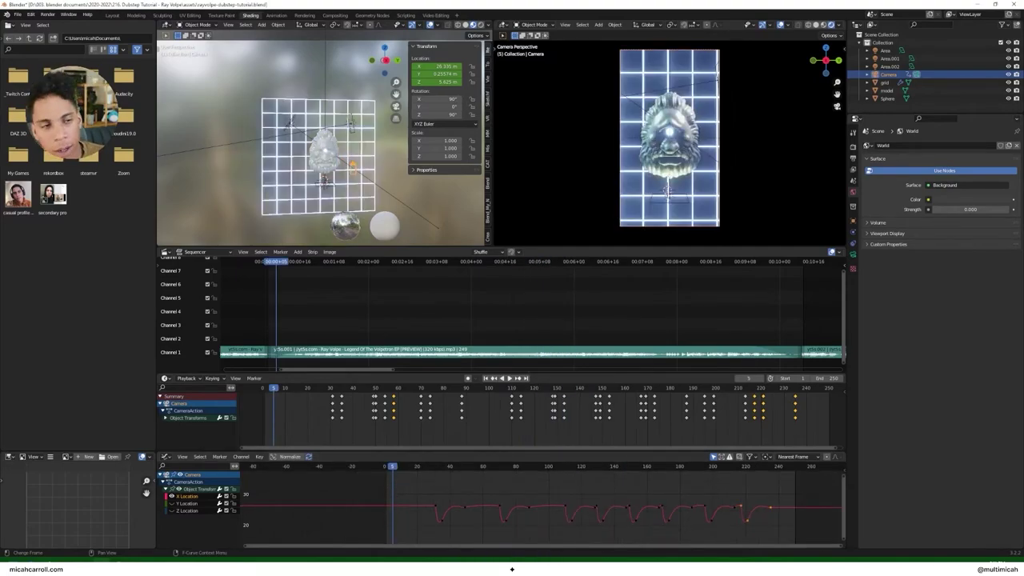
drag(389, 466, 448, 481)
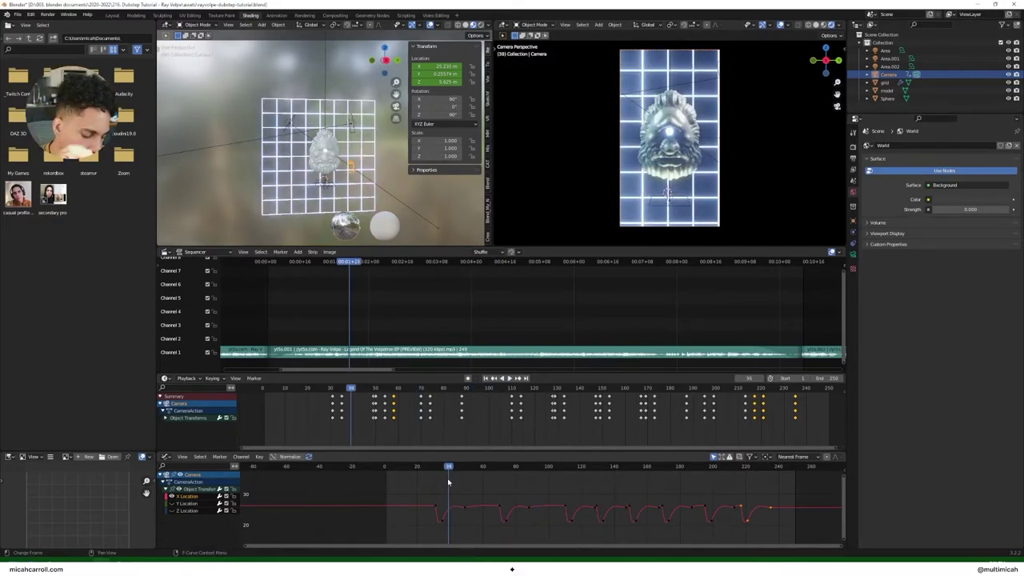
click(384, 466)
Step: Hide the X Location curve and try adjusting the camera's Y location at frame 1
click(171, 497)
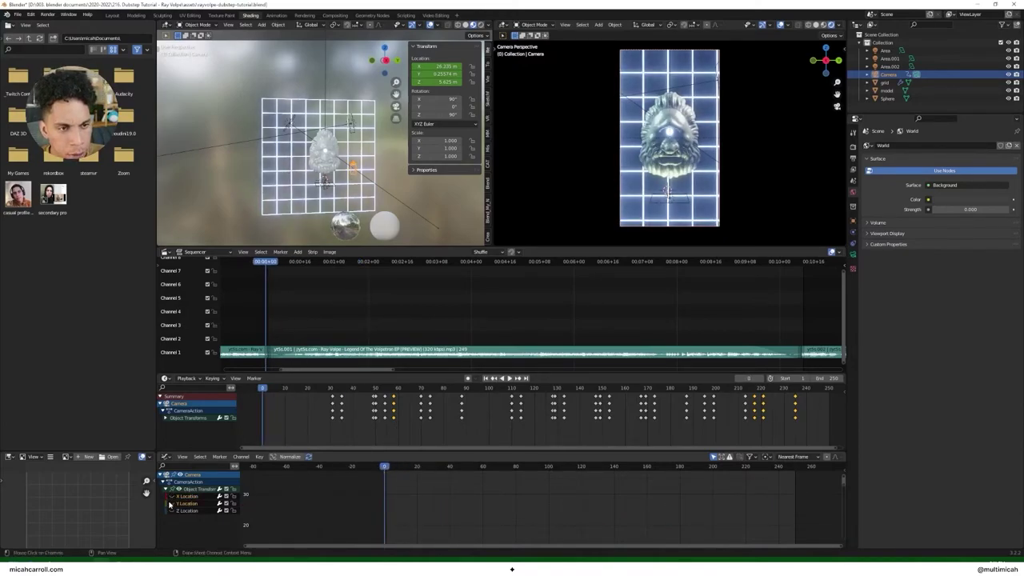
key(Right)
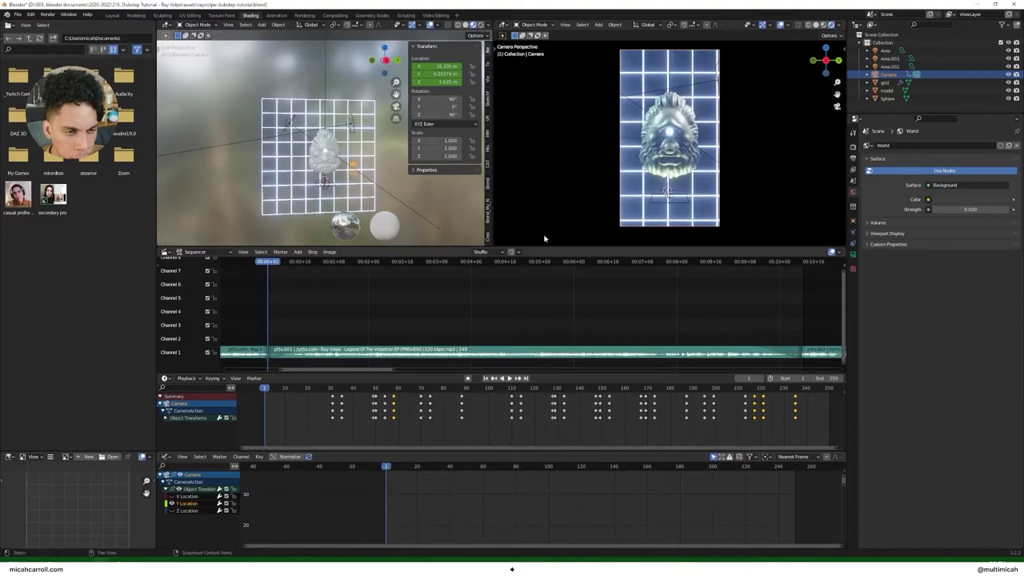
drag(438, 75, 434, 75)
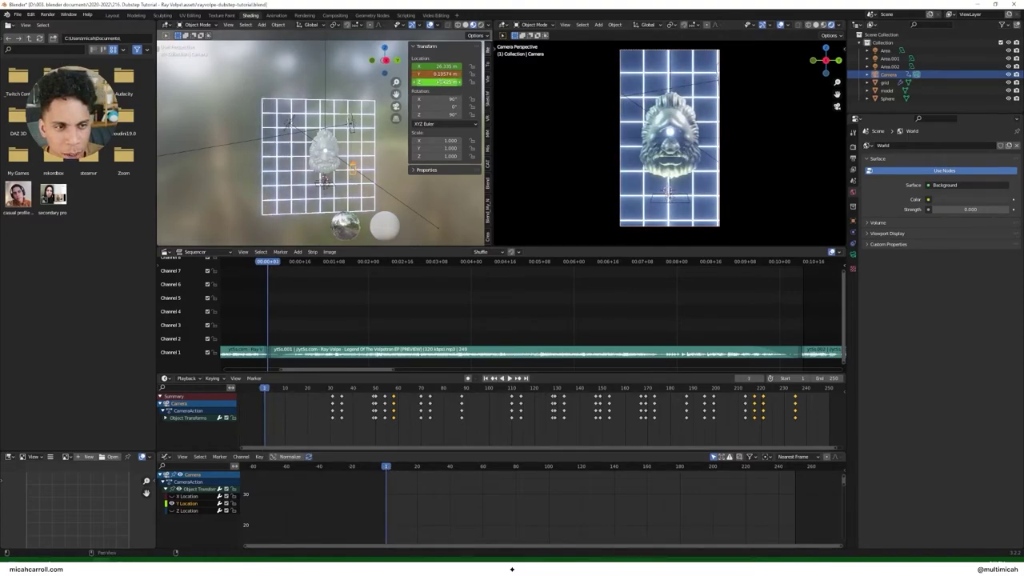
key(ctrl+z)
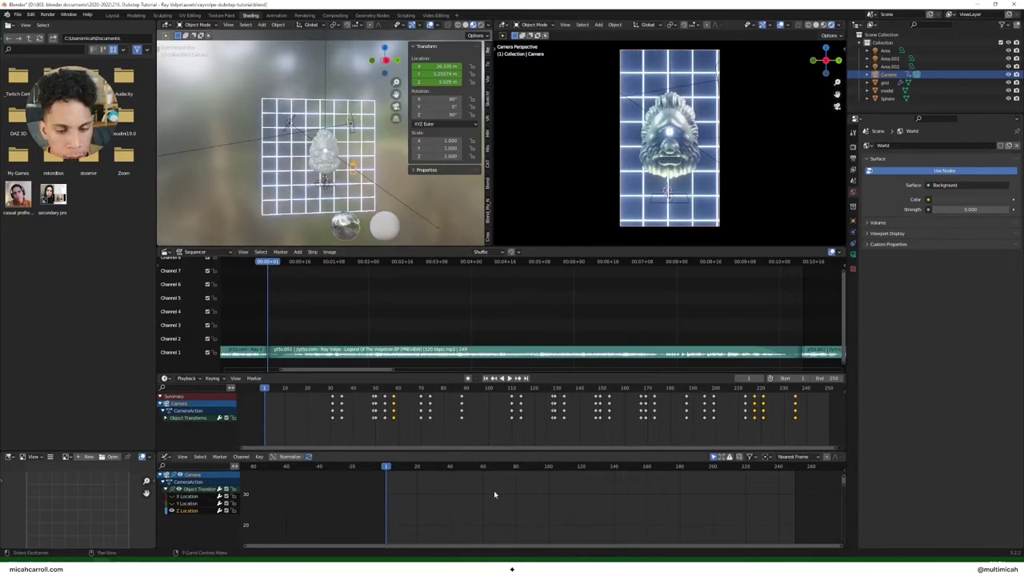
Step: Add a Noise modifier to the camera's Z Location curve
key(n)
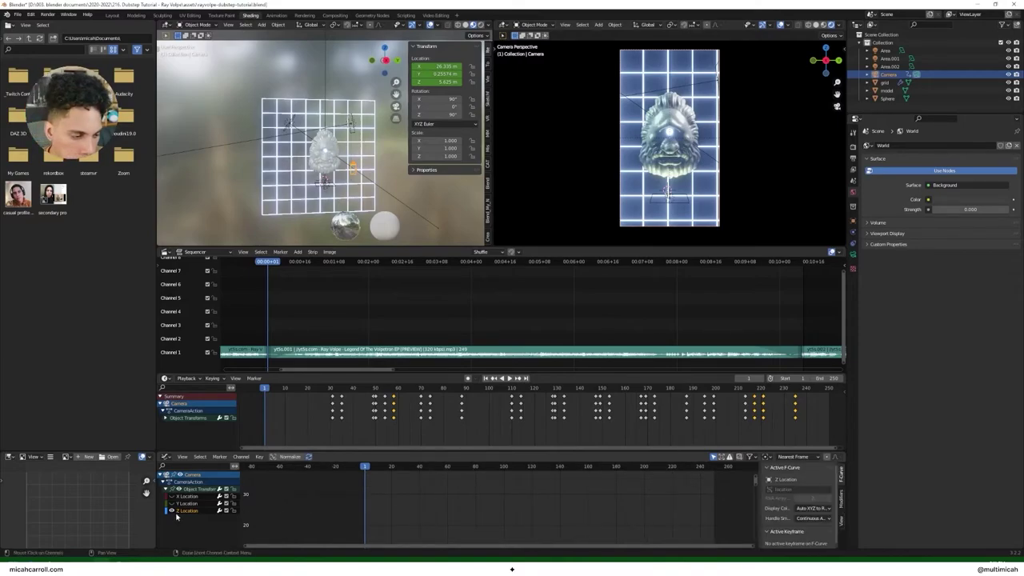
drag(369, 451, 370, 441)
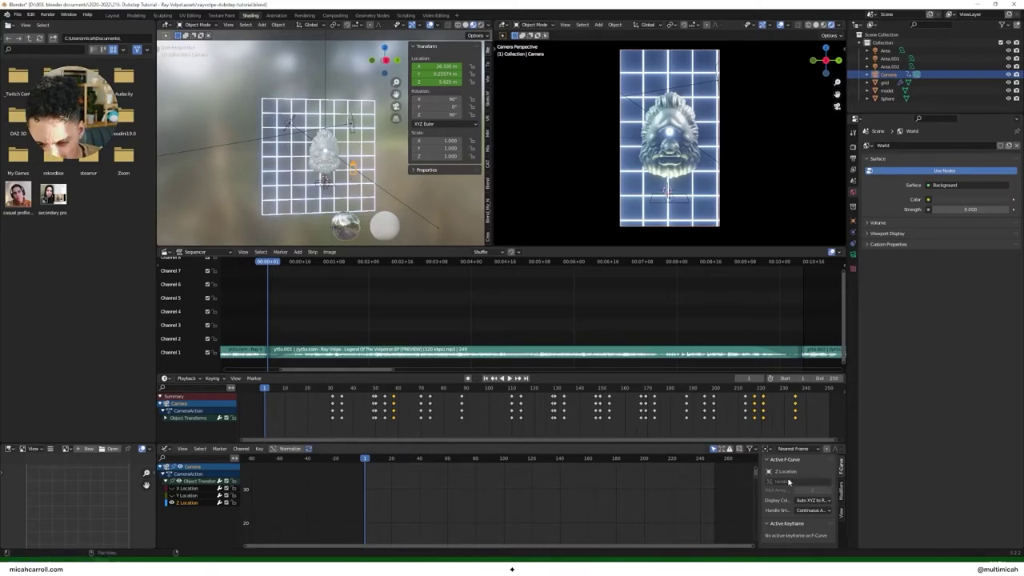
click(842, 489)
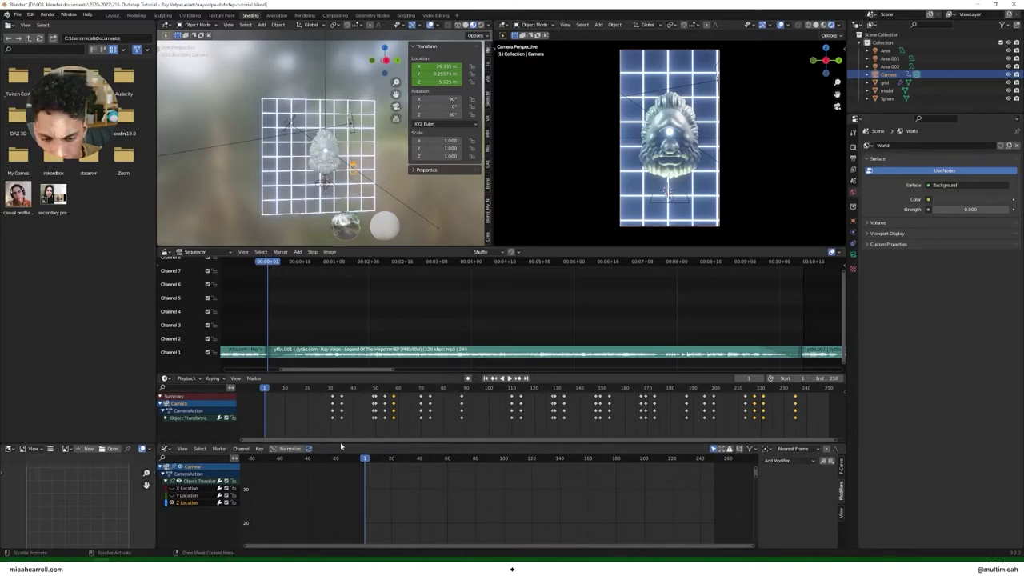
click(788, 461)
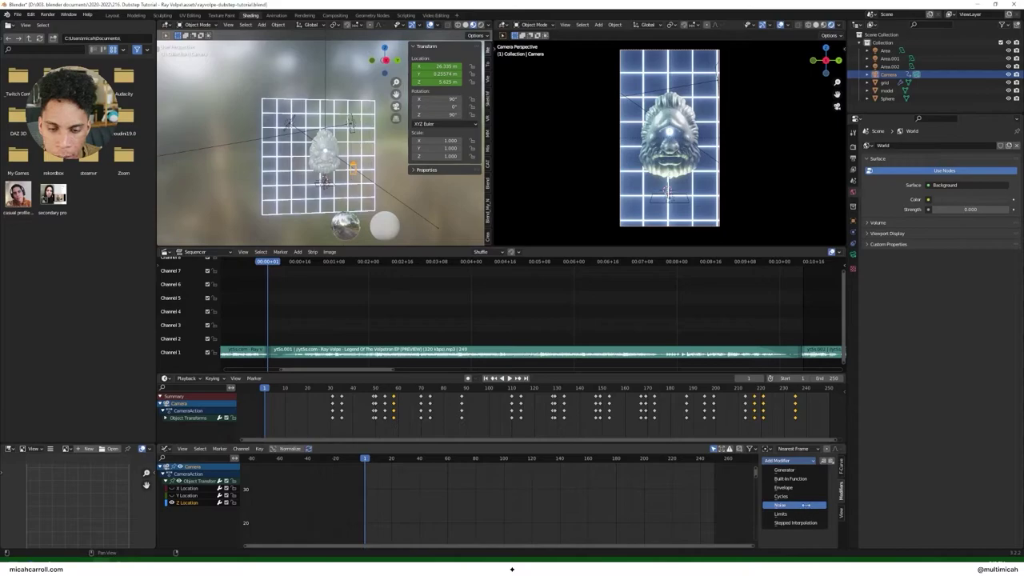
click(780, 504)
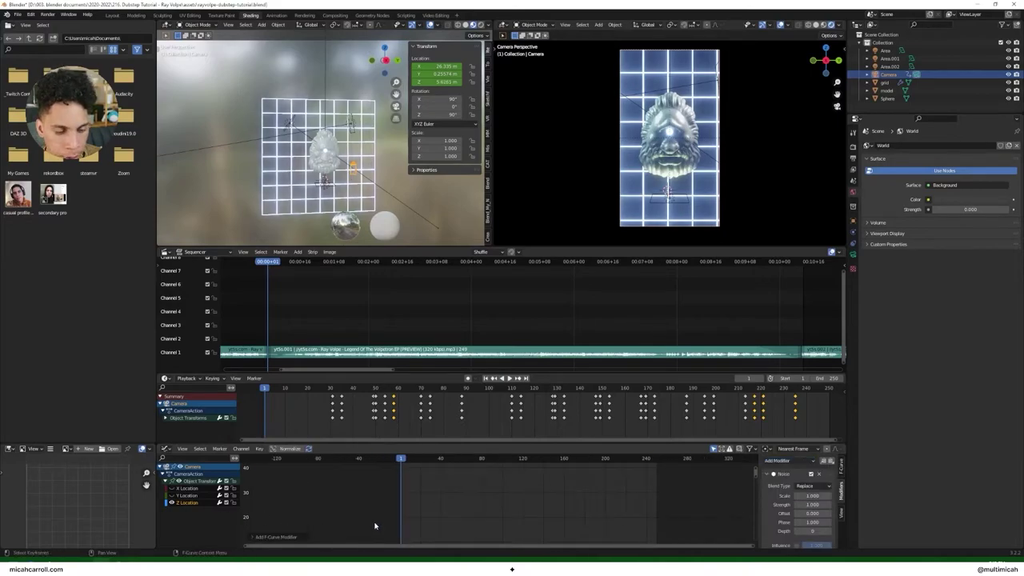
scroll(376, 528, down, 5)
scroll(436, 496, up, 6)
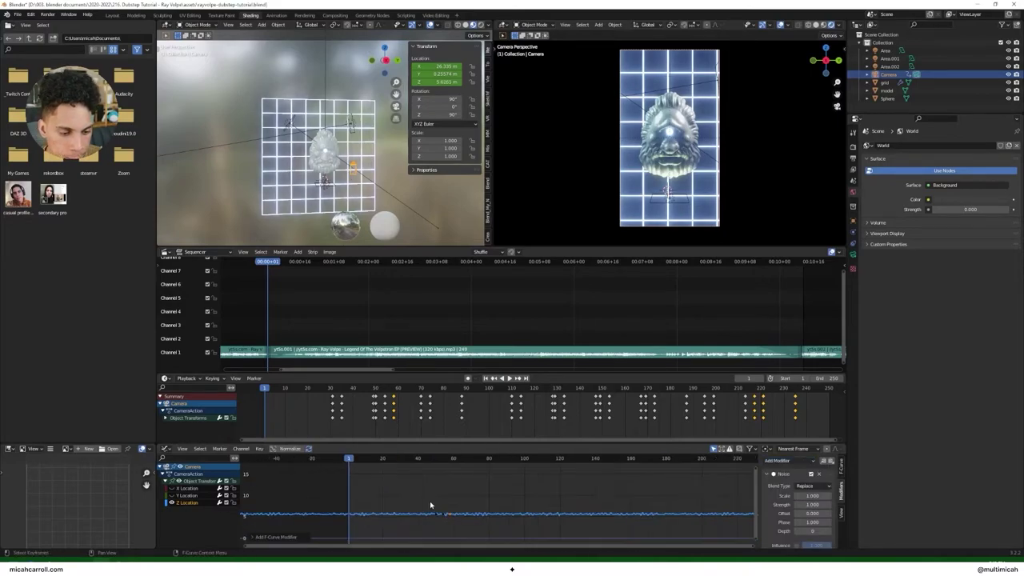
Step: Replace the Z Location keyframes with a single keyframe at frame 1
key(space)
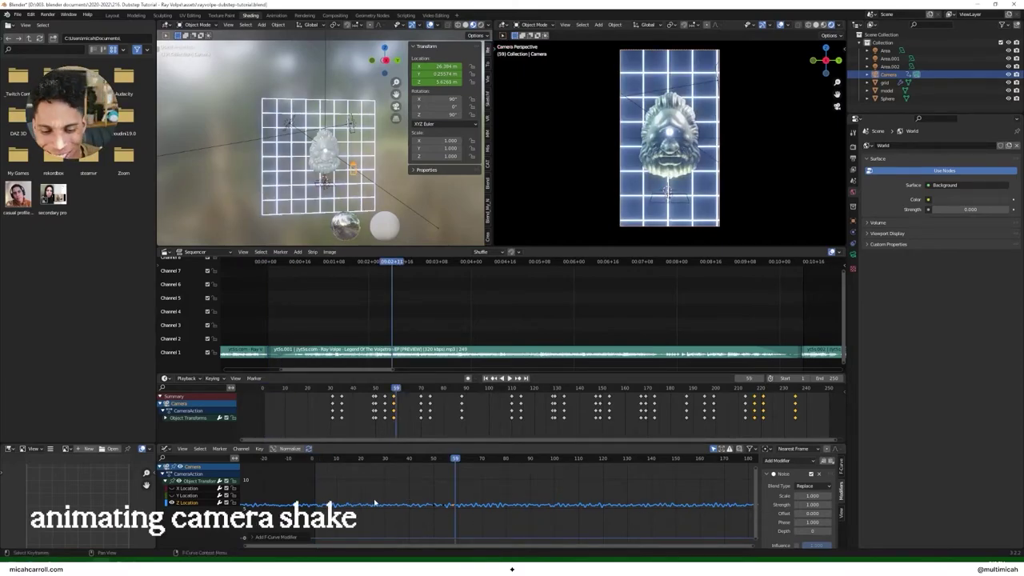
scroll(373, 493, down, 2)
scroll(384, 491, up, 2)
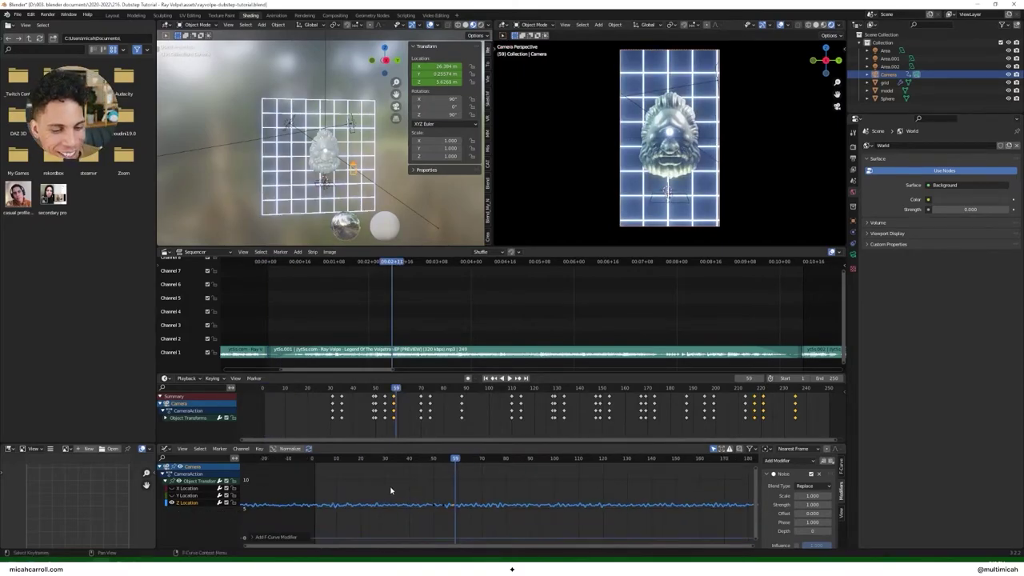
click(434, 494)
click(431, 507)
click(316, 459)
Step: Play the animation from the start to check the camera shake
key(space)
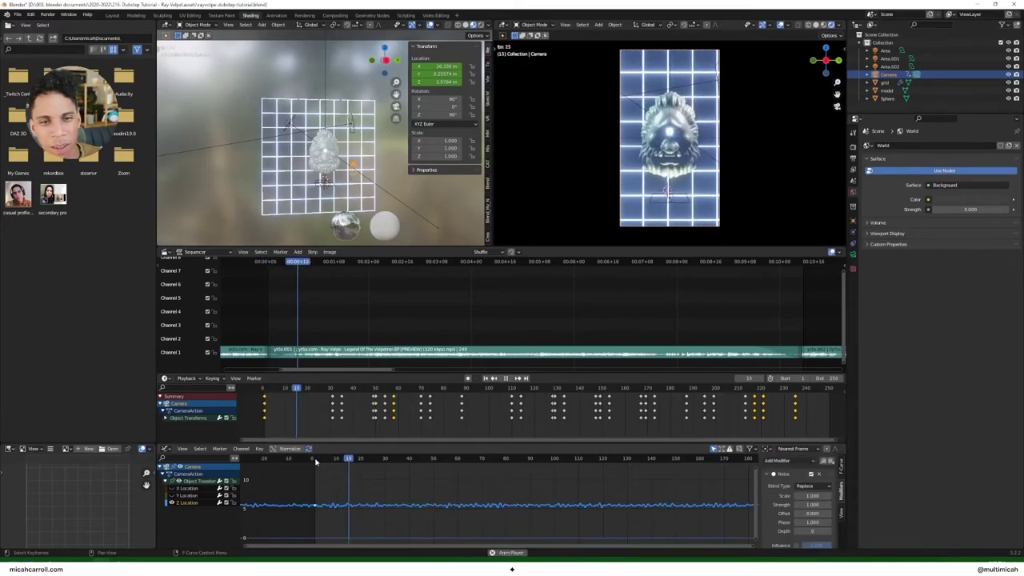
drag(395, 460, 306, 461)
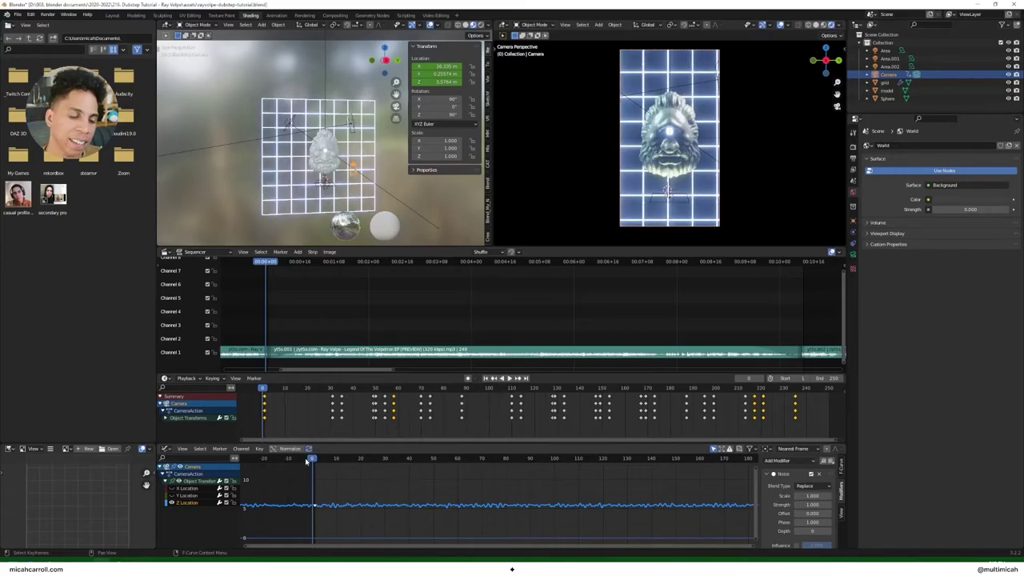
key(space)
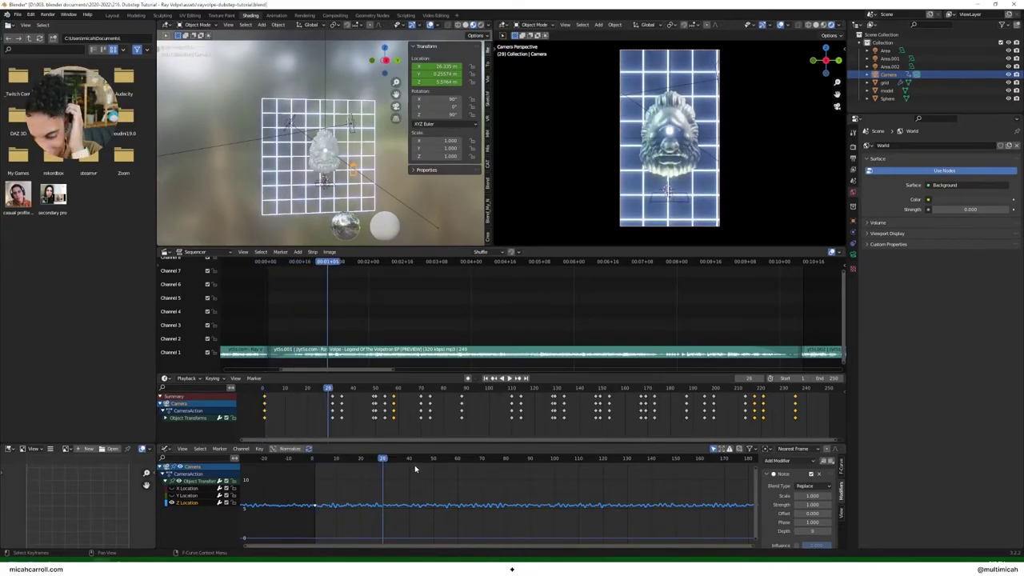
Step: Restrict the Z Location Noise modifier to frames 0 to 30 and play back the limited shake
scroll(784, 498, down, 1)
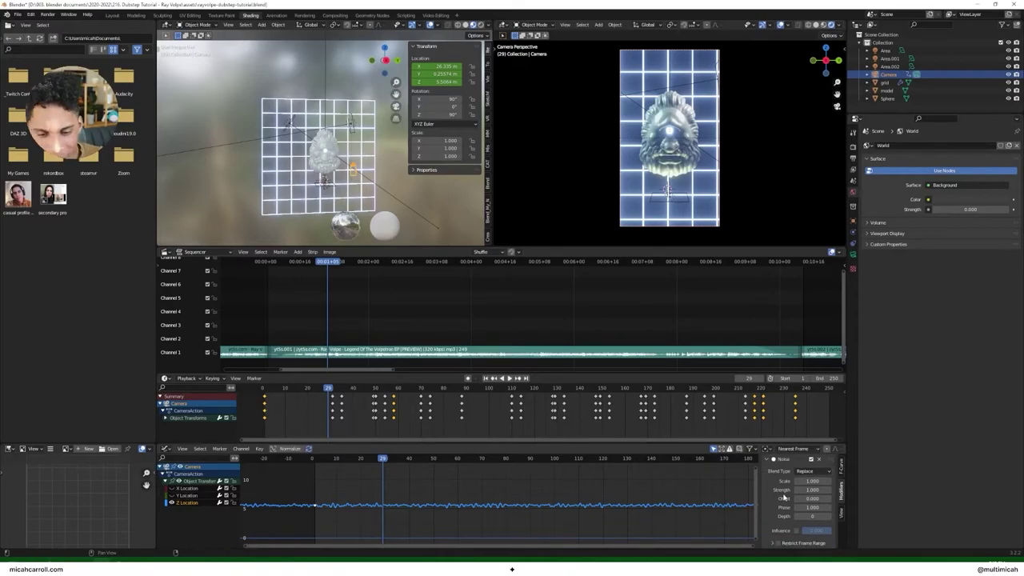
click(777, 543)
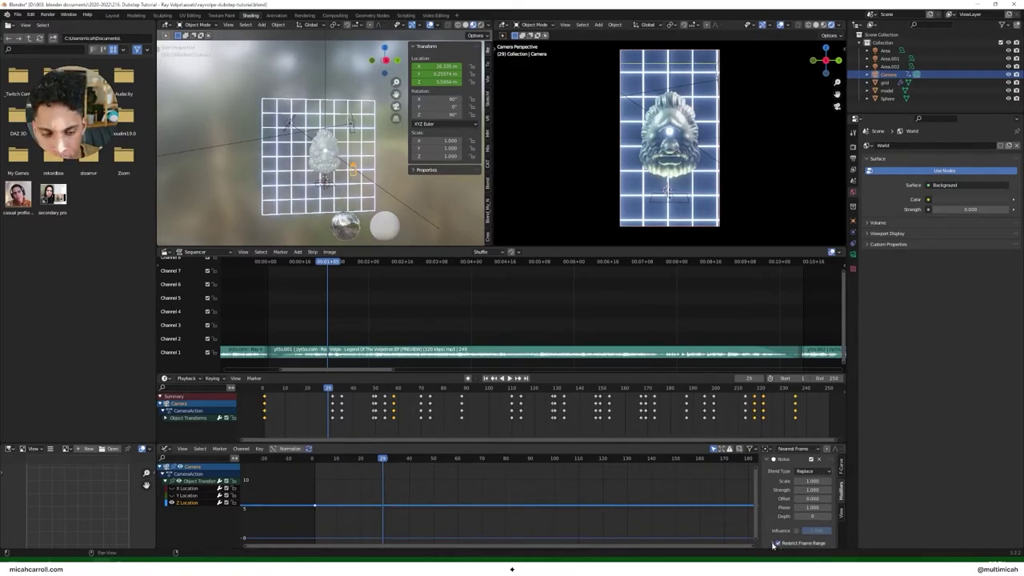
scroll(773, 535, down, 2)
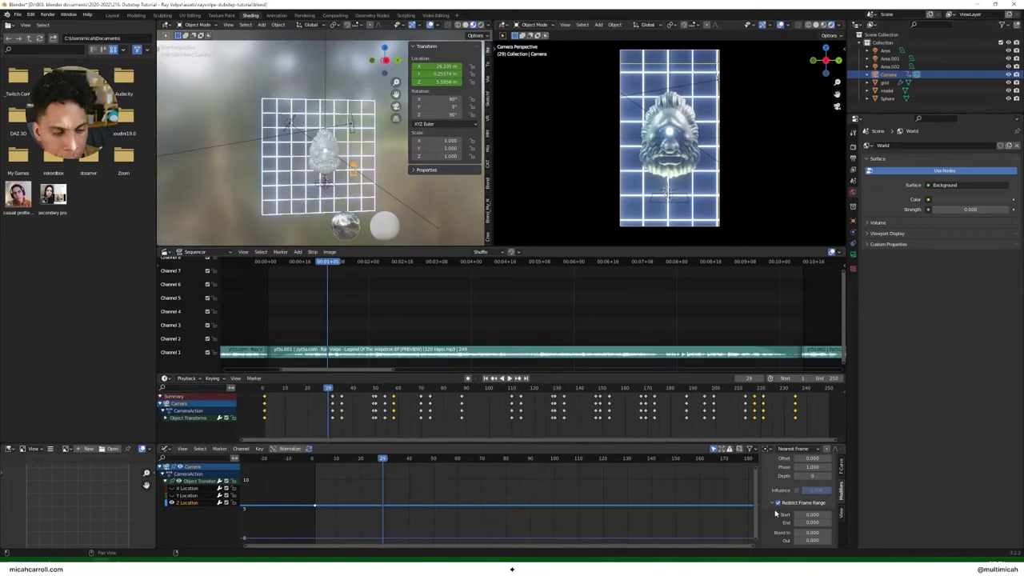
click(385, 460)
text(30)
key(Return)
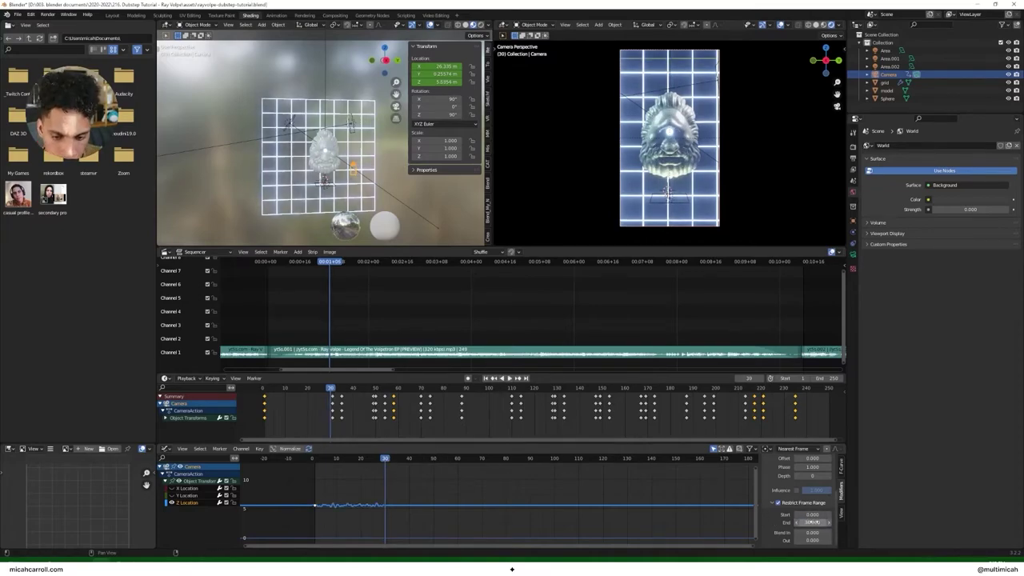
drag(373, 461, 305, 461)
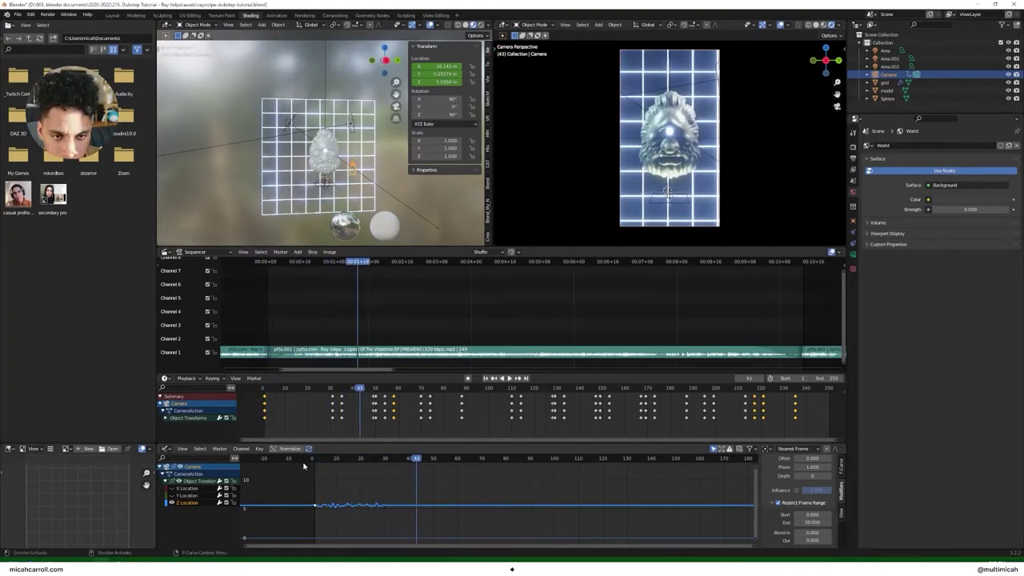
key(space)
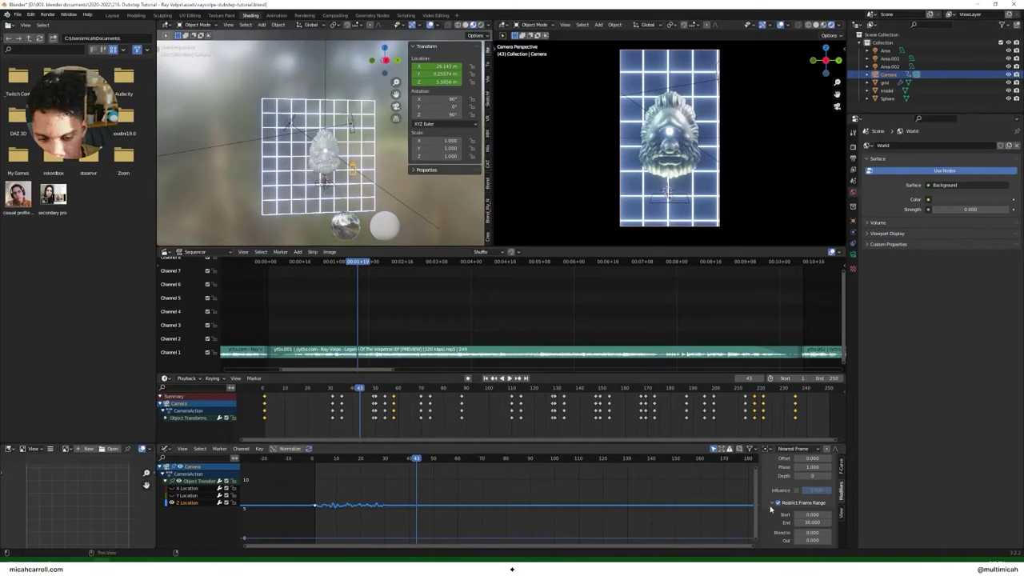
Step: Add a second Noise modifier to the Z Location curve, restricted to frames 40 to 250, and return to the start
scroll(797, 480, up, 3)
scroll(769, 461, up, 2)
click(780, 460)
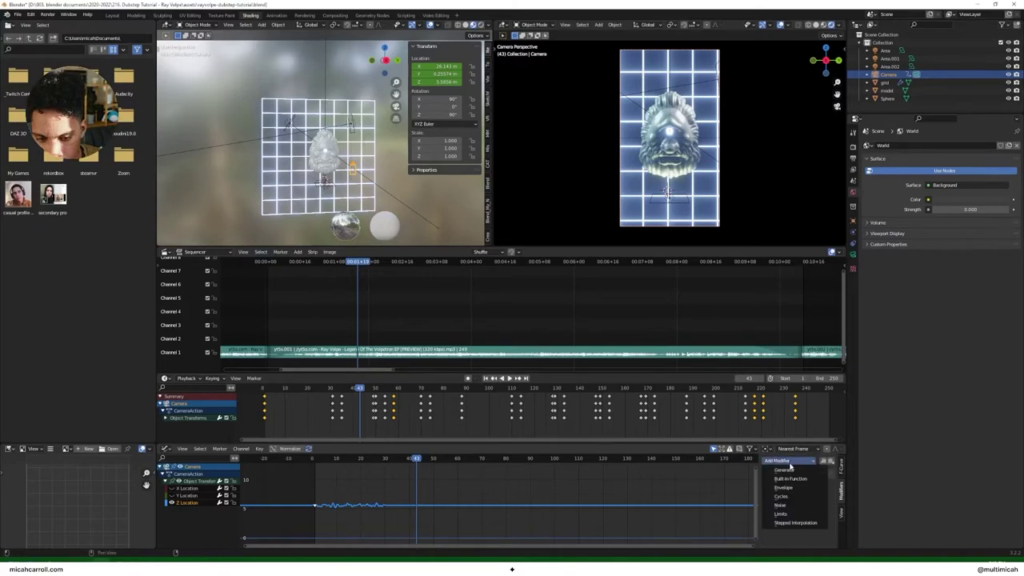
click(788, 504)
click(767, 486)
click(767, 485)
scroll(785, 520, down, 2)
click(780, 543)
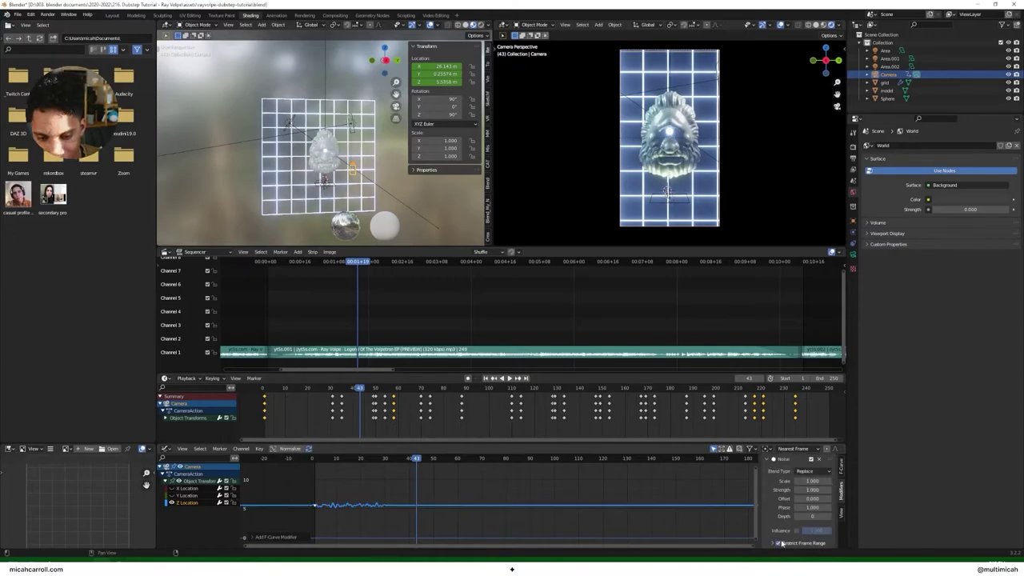
click(774, 543)
scroll(773, 534, down, 2)
drag(350, 461, 294, 463)
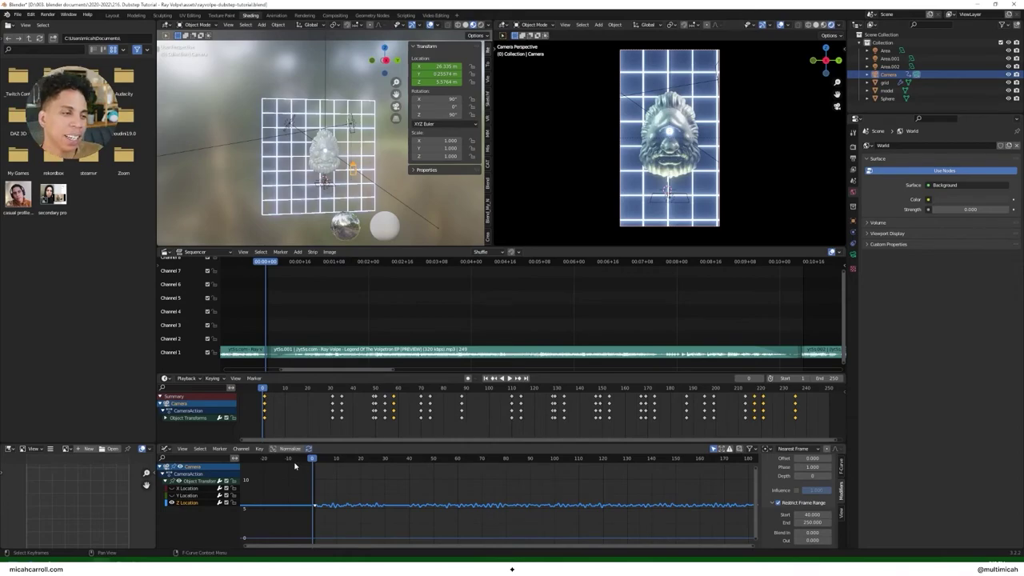
Step: Save the project and play back the opening stretch of the camera animation
key(ctrl+s)
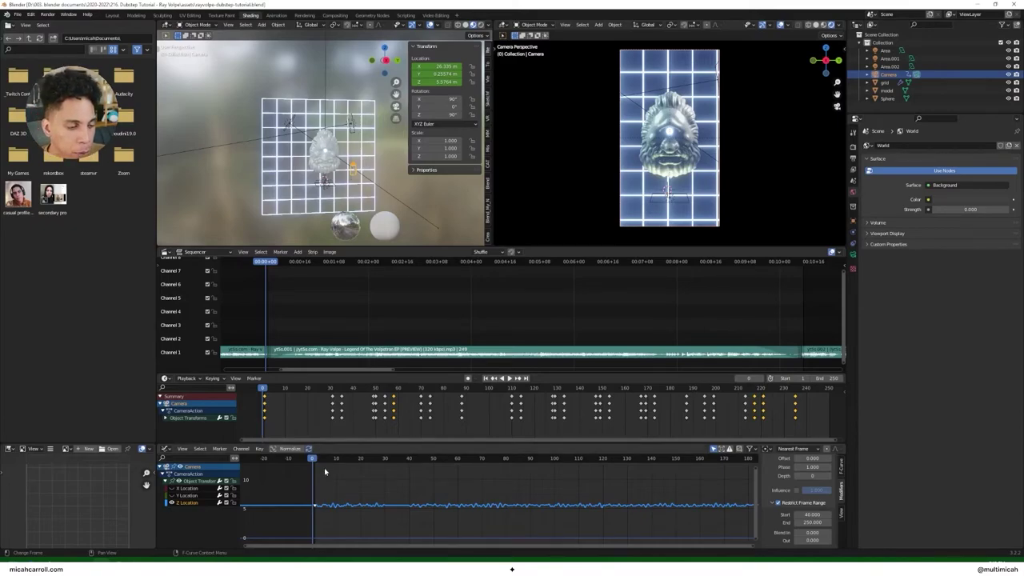
key(space)
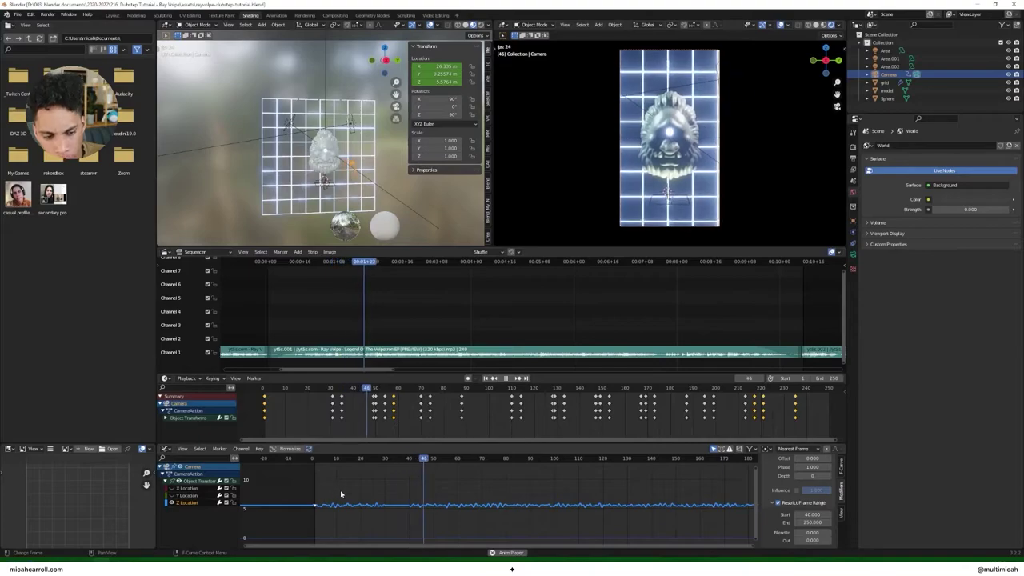
key(space)
Step: Raise the second Noise modifier's Scale to about 11.2, adjust its Strength, and replay the slower camera drift
scroll(772, 490, up, 3)
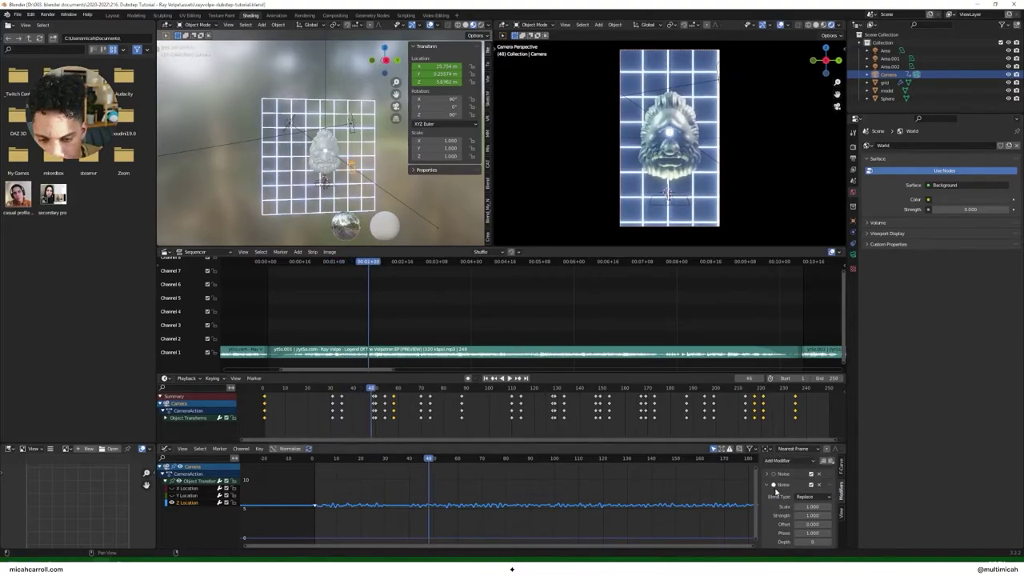
scroll(800, 483, down, 3)
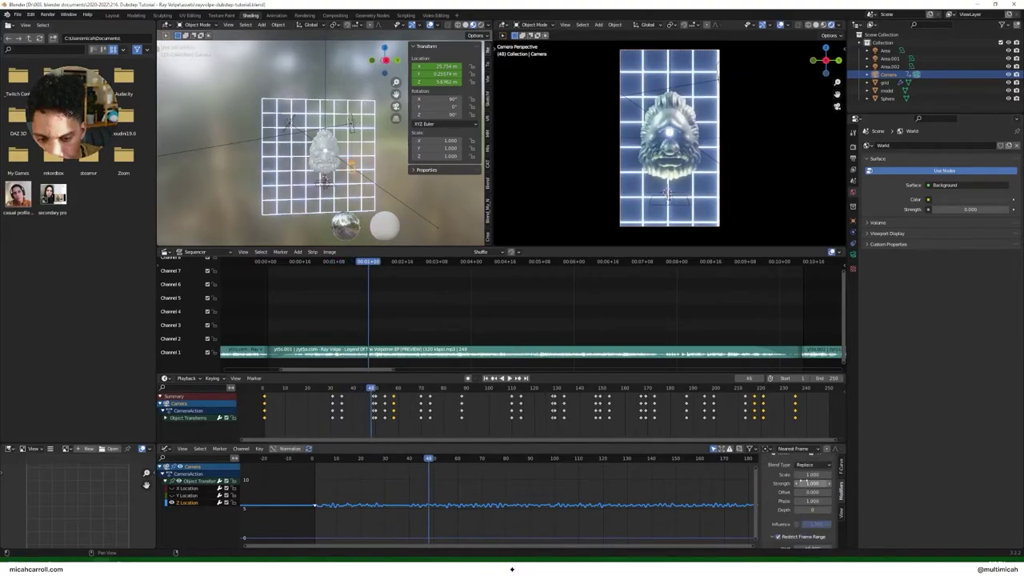
drag(802, 474, 833, 483)
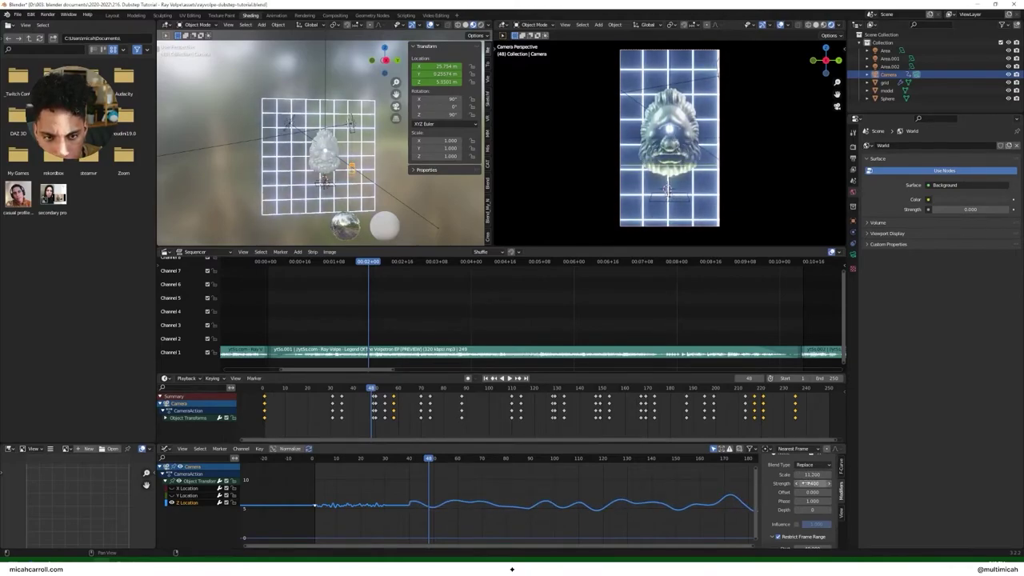
key(space)
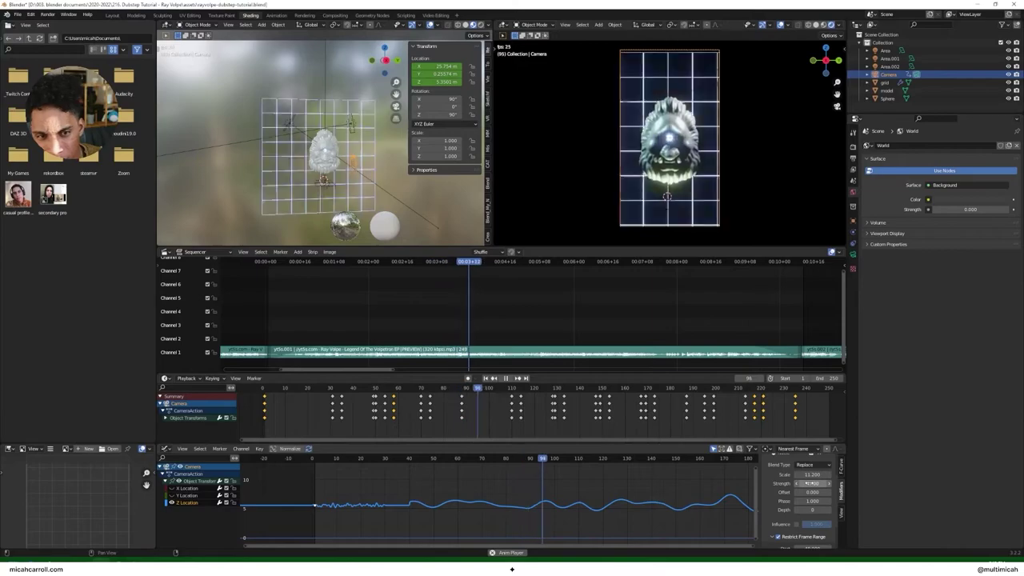
mouse_move(810, 483)
mouse_down()
mouse_move(796, 483)
mouse_move(816, 483)
mouse_up()
drag(550, 461, 400, 463)
key(space)
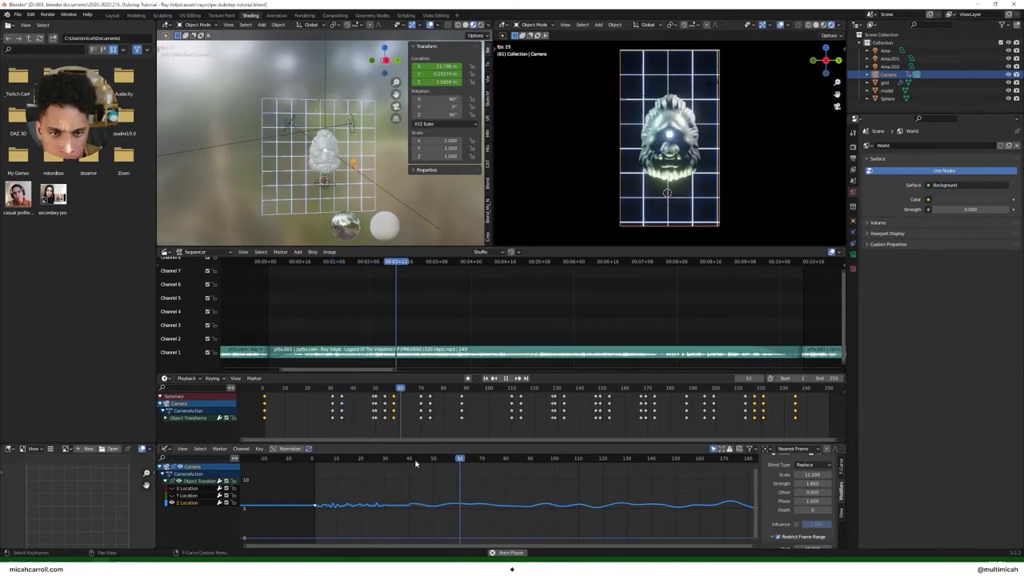
Step: Lower the second Noise modifier's Scale to 10.62 and reduce its Strength, then stop playback and save the project
drag(807, 476, 802, 476)
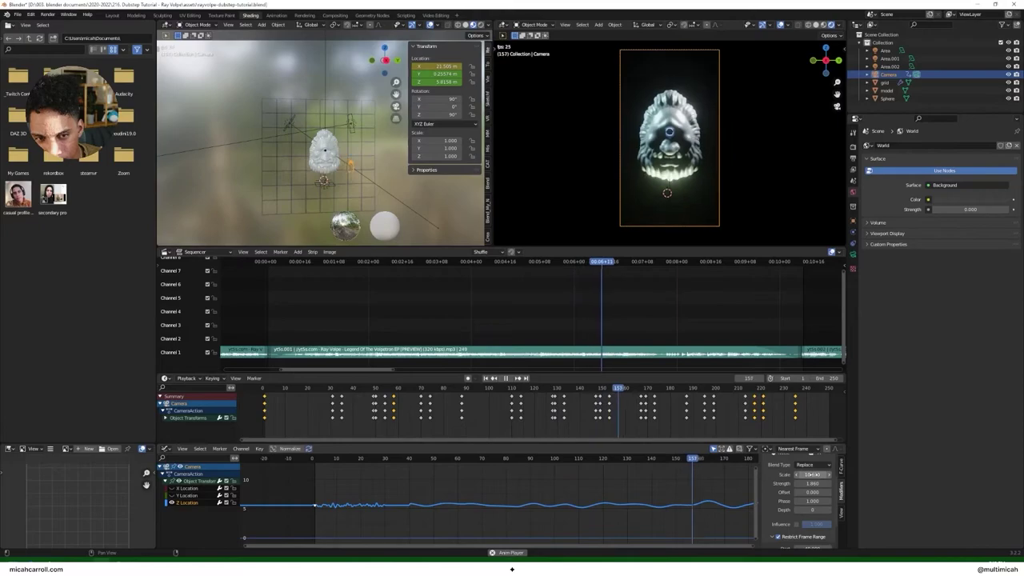
scroll(657, 484, down, 2)
scroll(657, 485, down, 3)
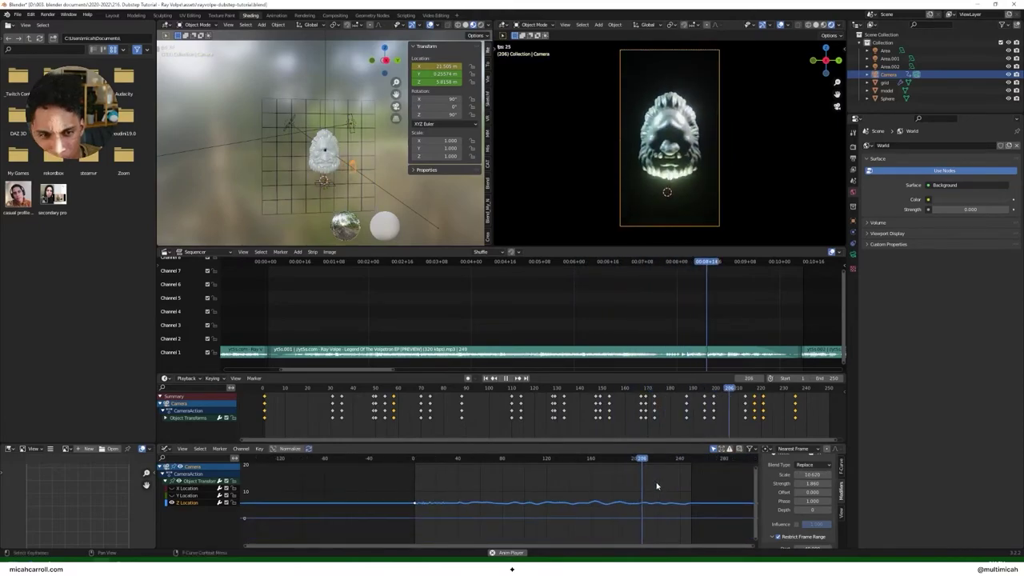
key(Escape)
key(ctrl+s)
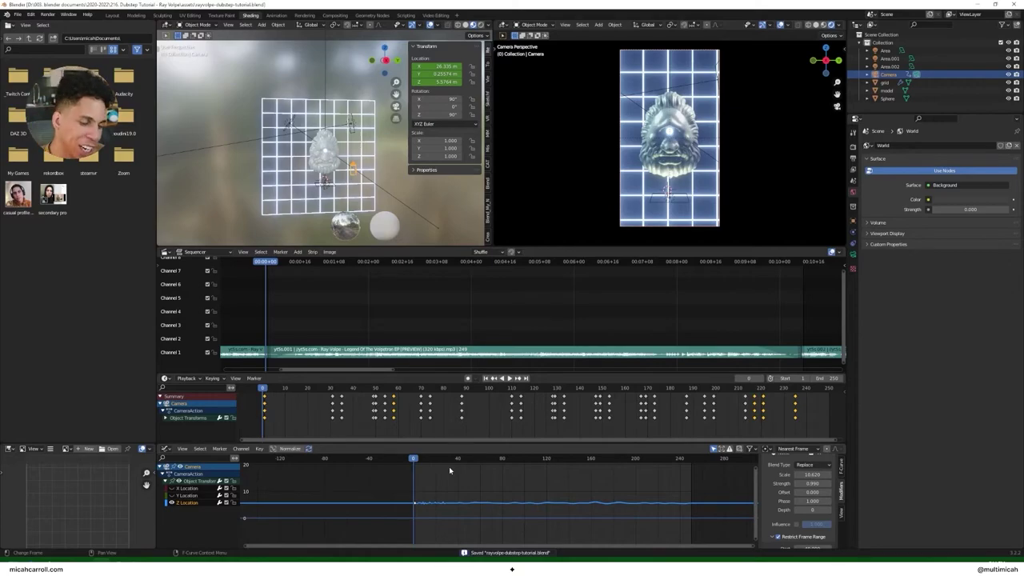
Step: Play the camera animation from the start to check the adjusted noise, then return to frame 1
key(space)
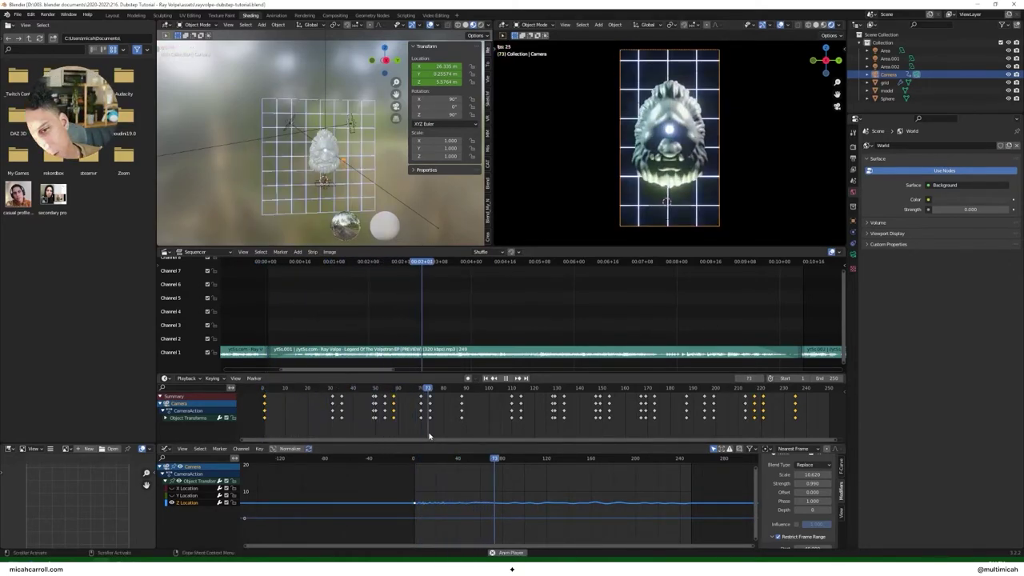
drag(451, 461, 416, 473)
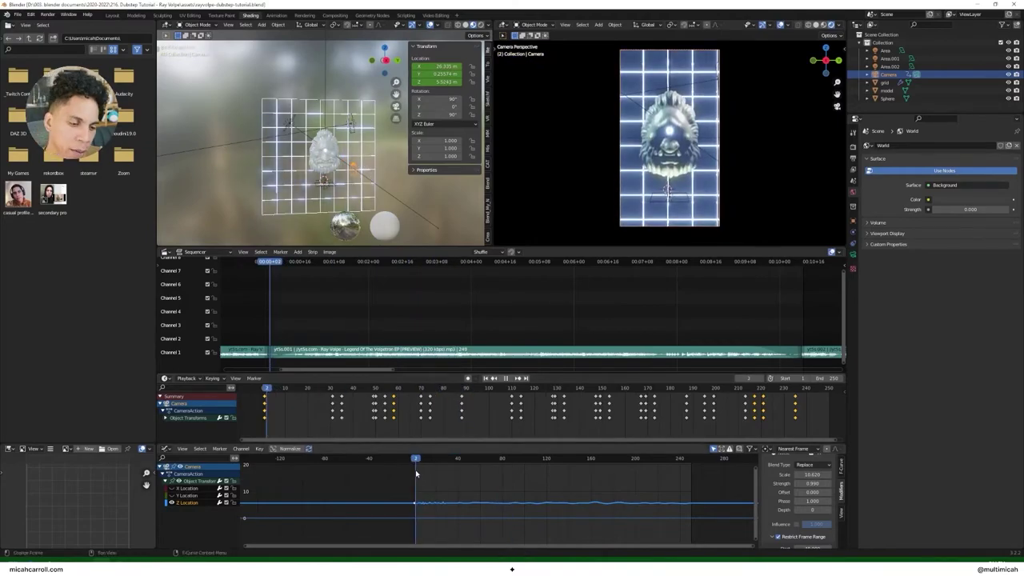
key(Escape)
Step: Reselect the camera, switch to the Layout workspace and clear the selection
click(889, 66)
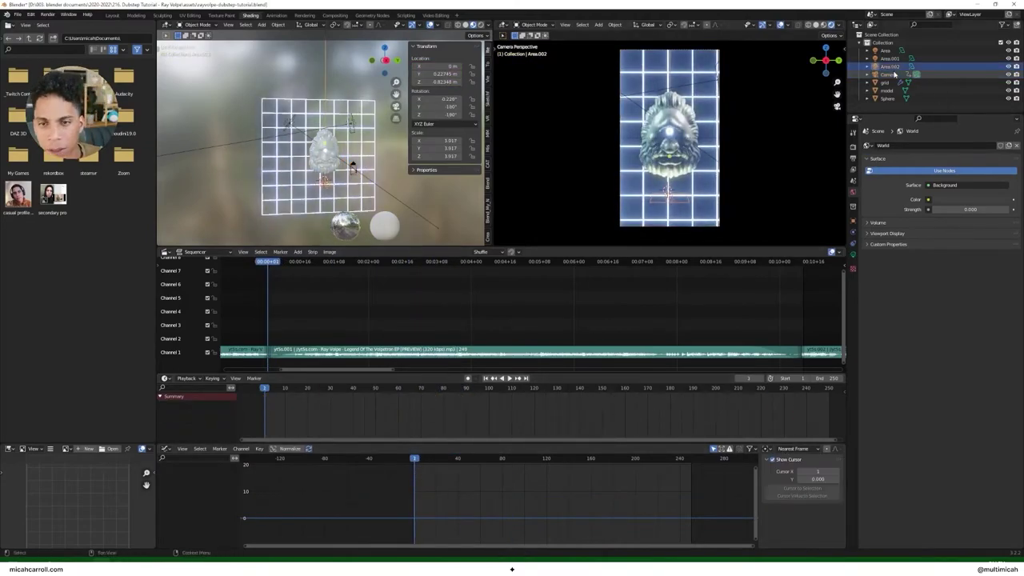
click(890, 74)
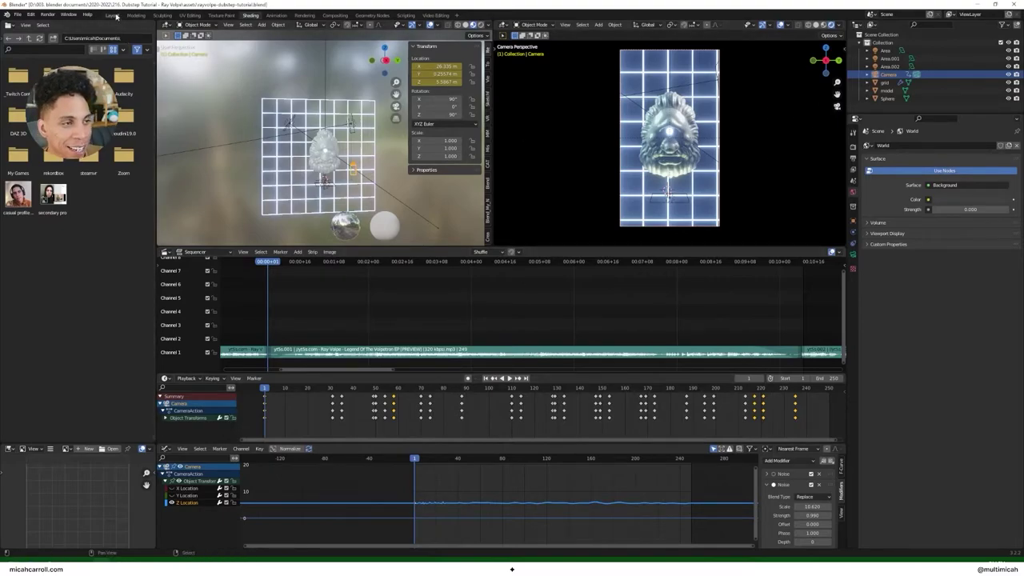
click(111, 15)
mouse_move(266, 177)
middle_down()
mouse_move(301, 183)
mouse_move(292, 173)
mouse_move(253, 187)
middle_up()
click(268, 124)
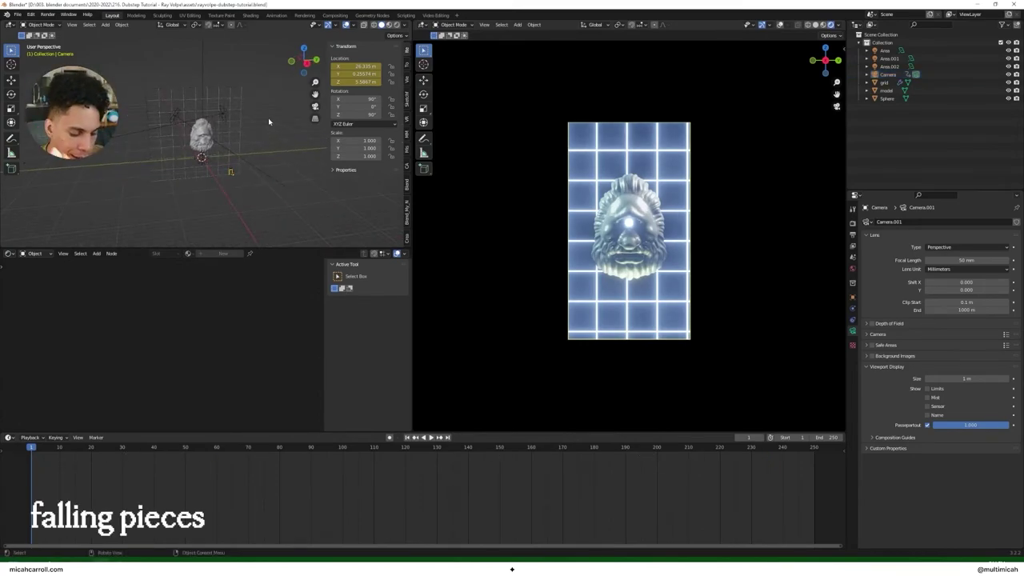
Step: Add a plane mesh and raise it along Z above the head model
key(shift+a)
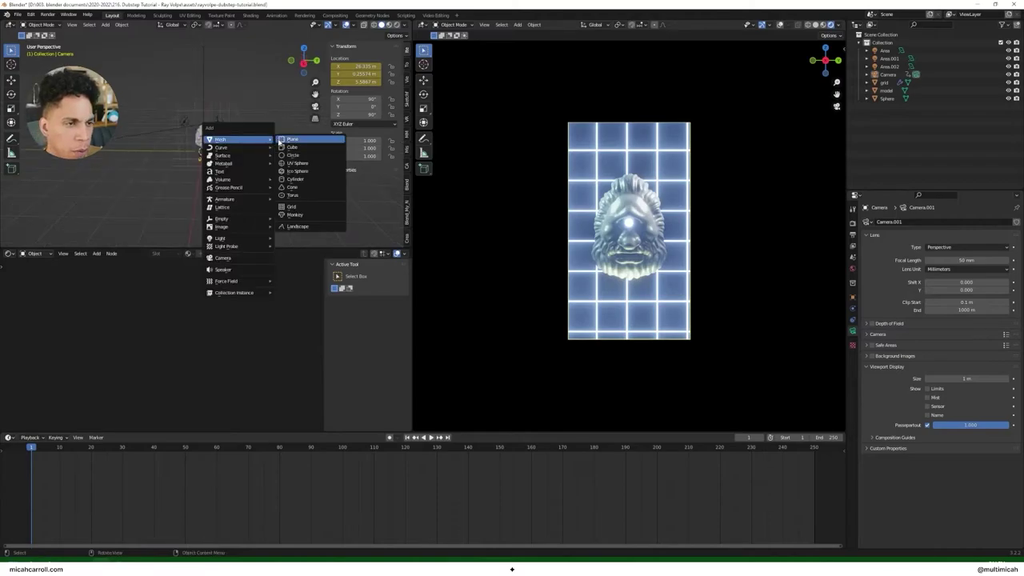
click(282, 143)
middle_drag(272, 144, 261, 165)
scroll(261, 165, up, 3)
key(g)
key(z)
click(251, 72)
Step: Scale the plane up to about 11.4 m per side
middle_drag(237, 88, 296, 101)
middle_drag(207, 106, 256, 99)
scroll(192, 109, up, 3)
scroll(206, 105, down, 4)
key(s)
click(238, 106)
Step: Move the plane up and sideways to about Z 21.5 m and rotate it about X to -21.5°
key(g)
click(255, 81)
key(r)
key(x)
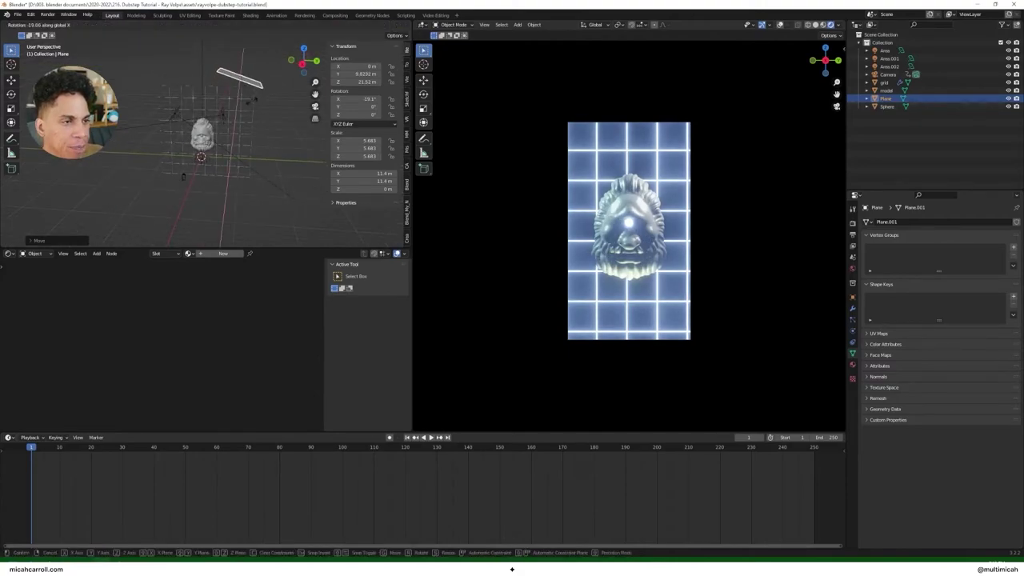
click(255, 107)
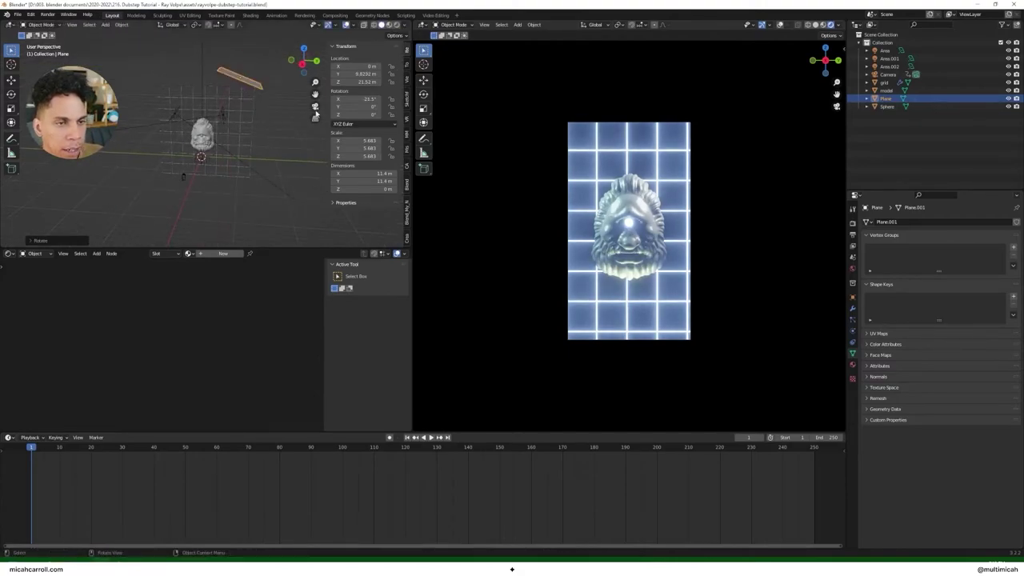
Step: Rename the plane as particle-object
double_click(897, 98)
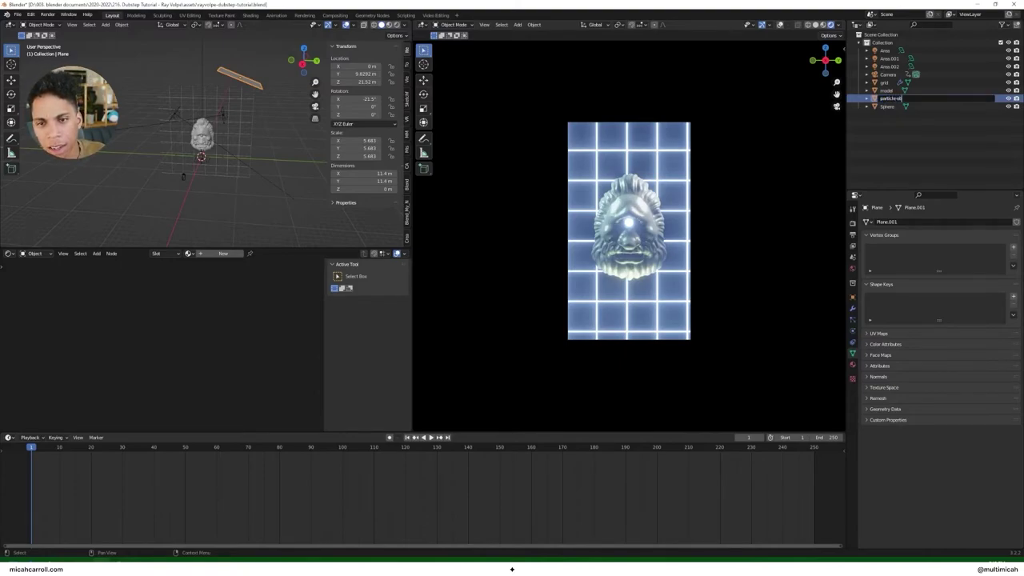
key(Return)
Step: Duplicate the particle-object plane and move the copy straight up along Z
scroll(285, 125, down, 2)
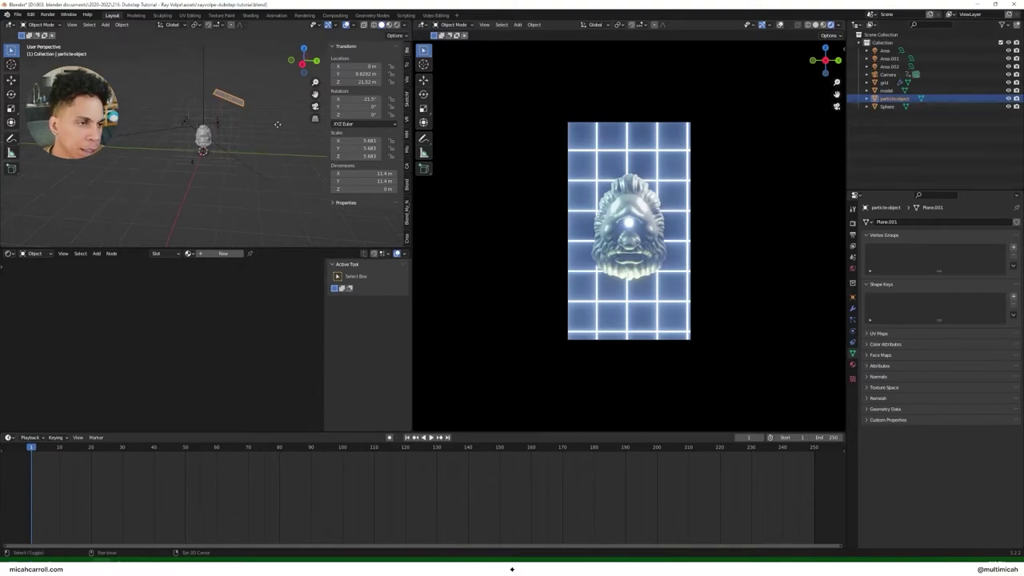
key(shift+d)
key(z)
click(274, 86)
middle_drag(269, 90, 312, 132)
Step: Rename the duplicated plane as particle-falling-object-02
key(F2)
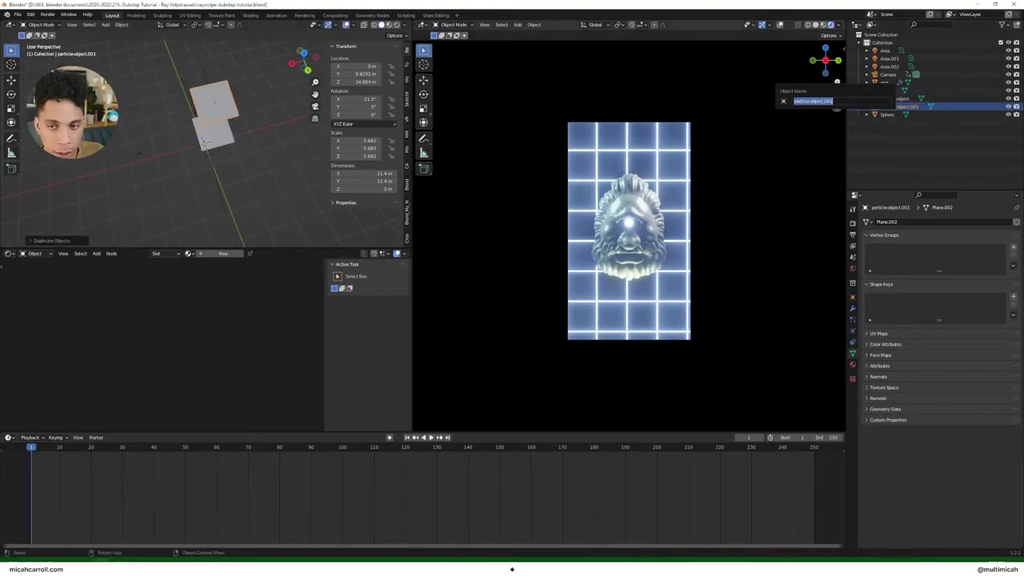
text(particle-falling)
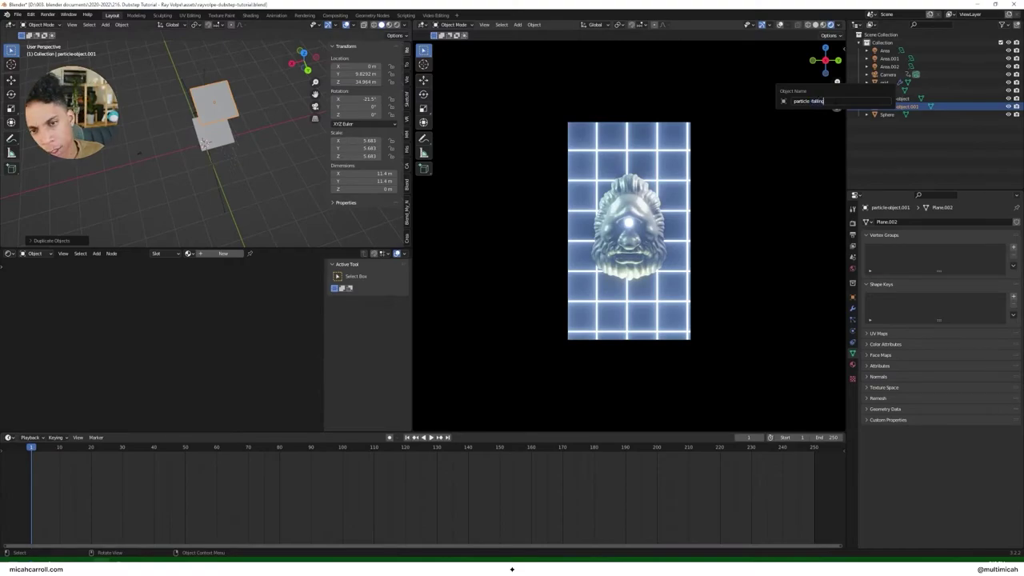
text(.02)
key(Return)
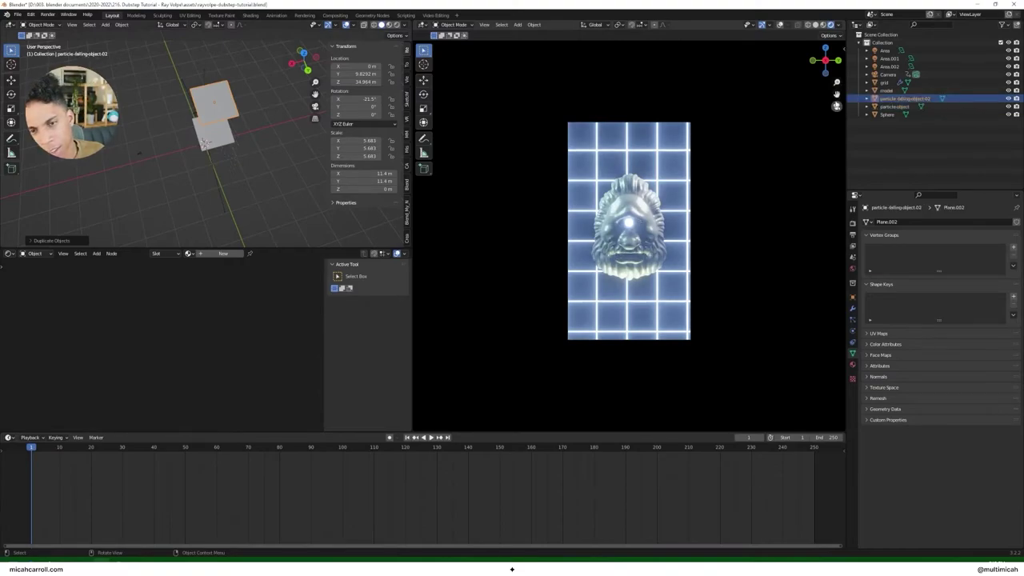
Step: Subdivide the mesh of the duplicated plane once in Edit Mode
key(Tab)
right_click(231, 102)
click(231, 104)
key(Tab)
Step: Move a corner and several other vertices of the subdivided plane to turn its square outline into an irregular shard
scroll(249, 104, up, 3)
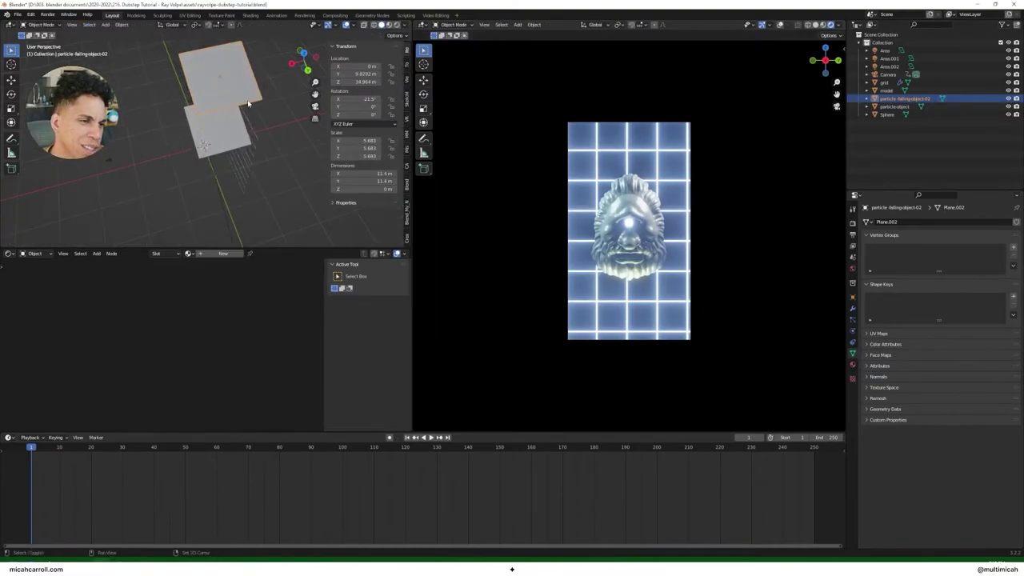
shift+middle_drag(246, 106, 232, 183)
key(Tab)
drag(141, 156, 164, 166)
key(g)
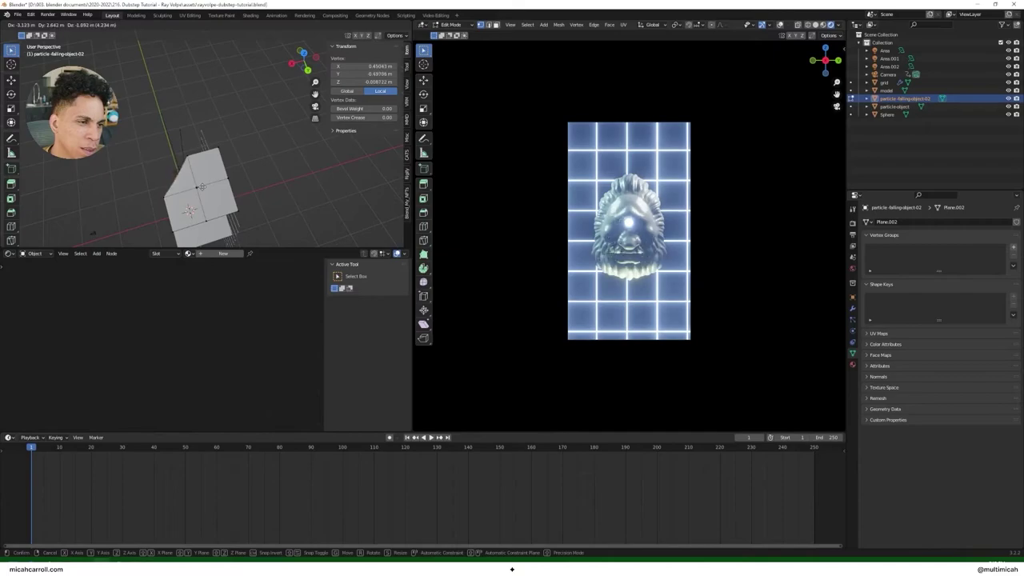
click(196, 170)
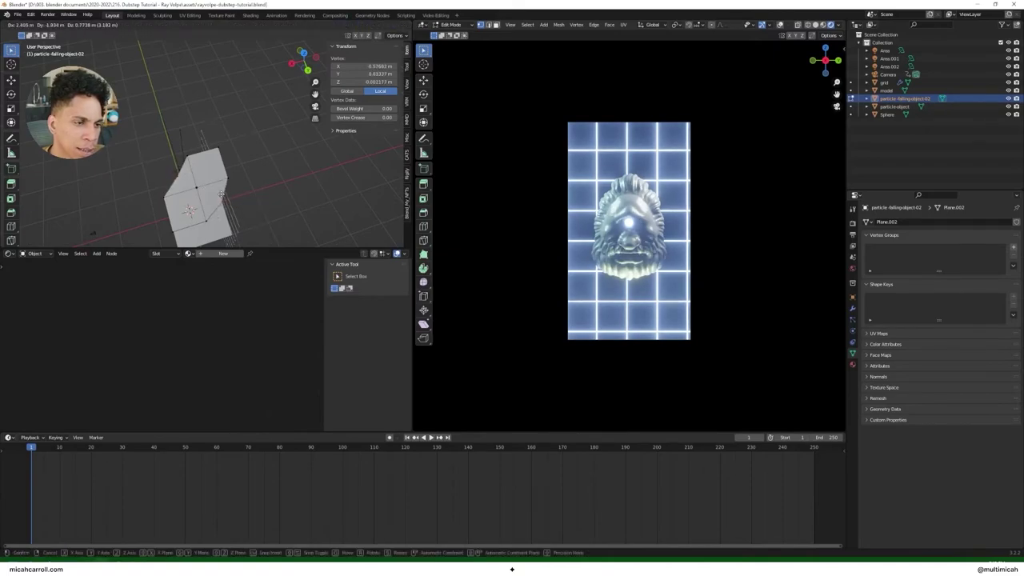
key(g)
click(185, 182)
click(185, 182)
key(g)
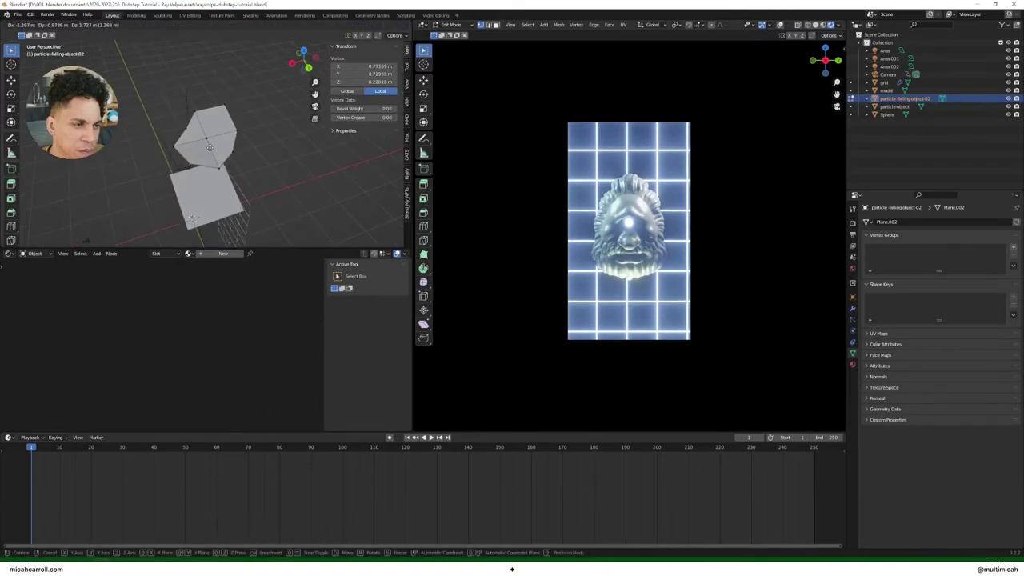
click(189, 168)
Step: Offset the shard's remaining side vertices to make it more uneven, then return to Object Mode
middle_drag(277, 91, 211, 106)
key(g)
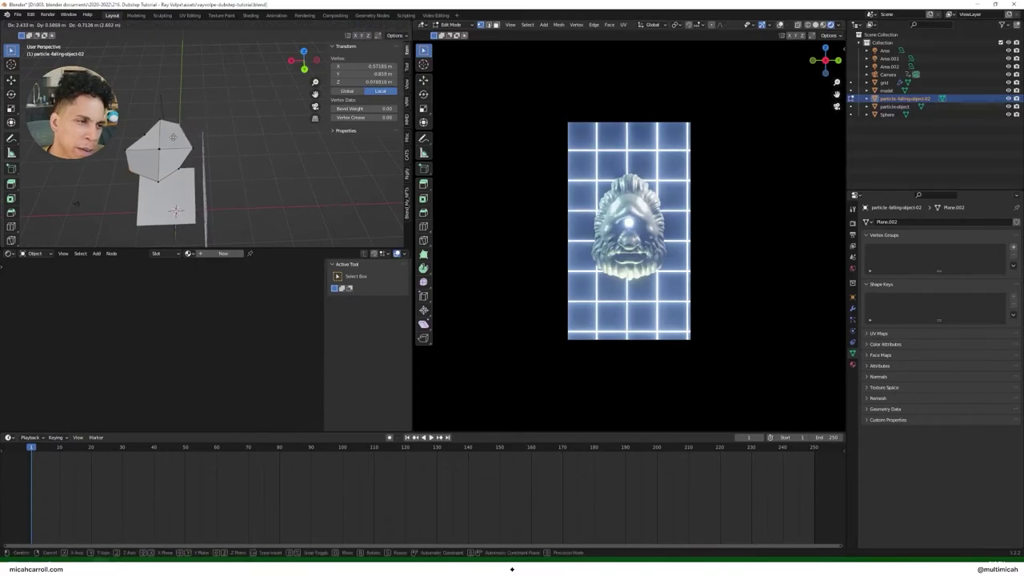
click(198, 147)
click(192, 153)
key(g)
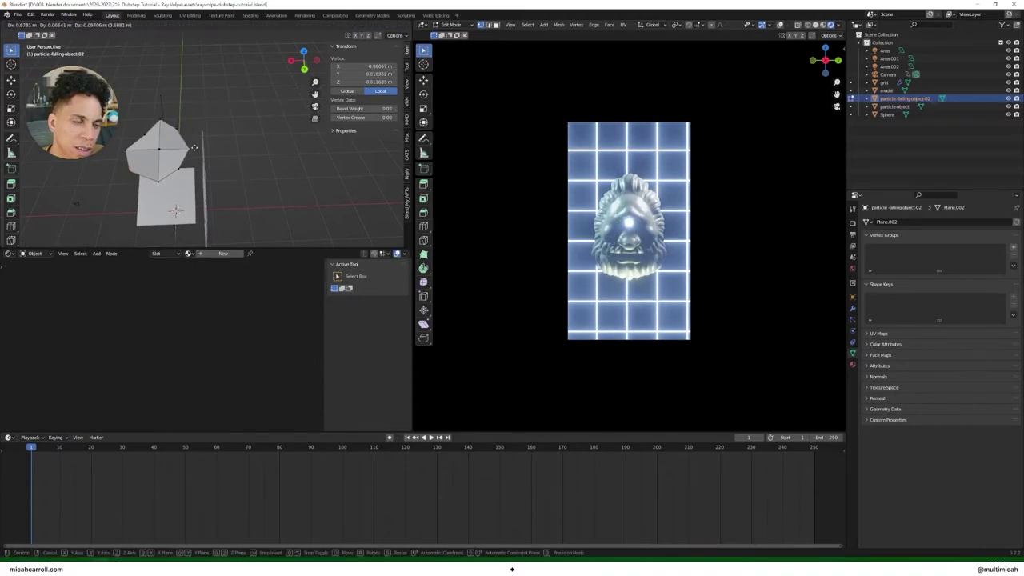
click(186, 149)
middle_drag(185, 149, 236, 208)
scroll(217, 140, down, 5)
key(Tab)
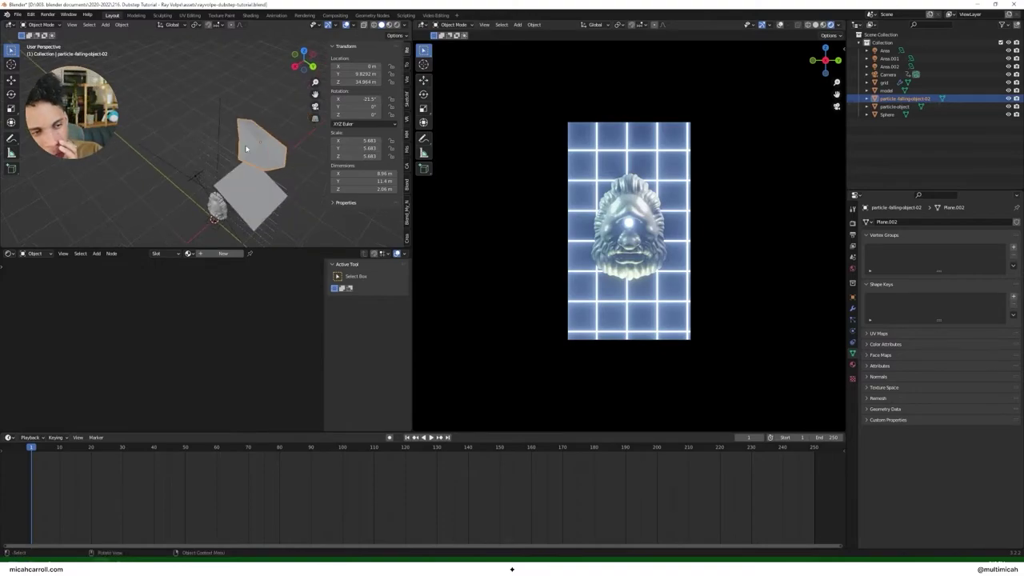
Step: Create a new material named falling-ember for the shard
click(189, 254)
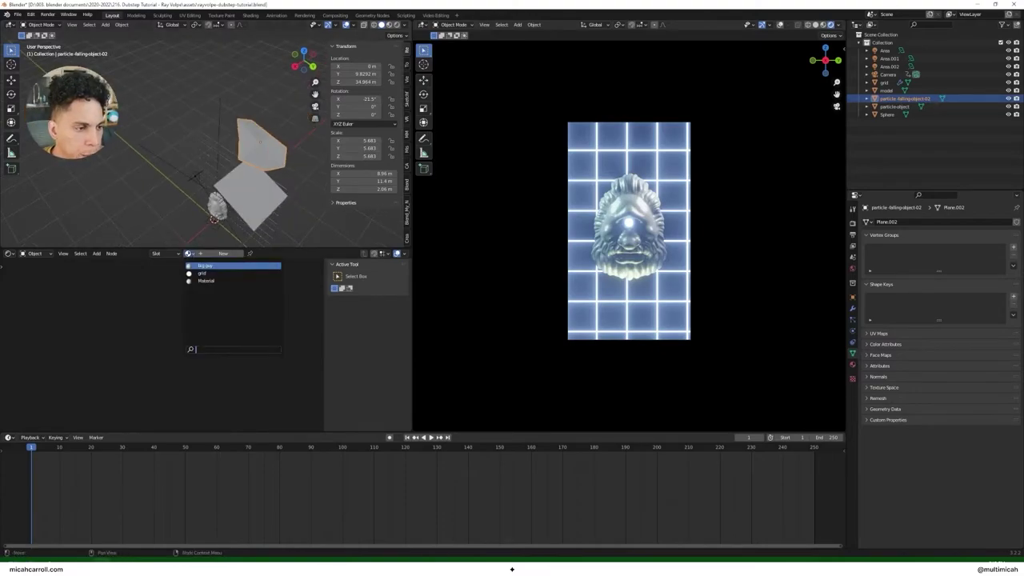
click(223, 254)
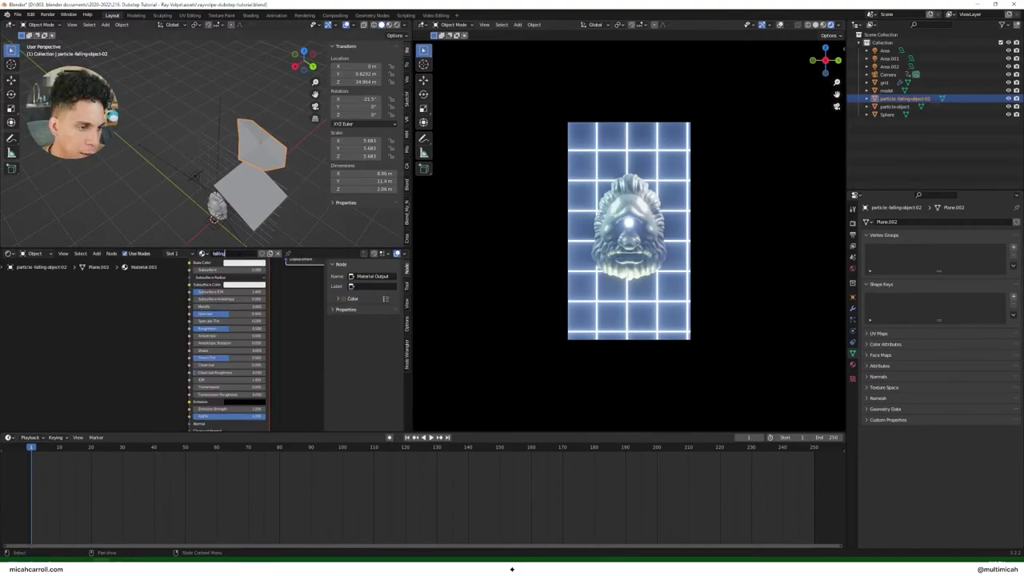
text(er)
key(Return)
Step: Delete the Principled BSDF node from the falling-ember material
scroll(173, 323, down, 2)
middle_drag(174, 324, 95, 380)
click(162, 303)
key(x)
Step: Add an Emission node and connect it to the Surface input of the Material Output
key(shift+a)
click(150, 309)
text(em)
key(Return)
click(100, 304)
scroll(149, 320, up, 2)
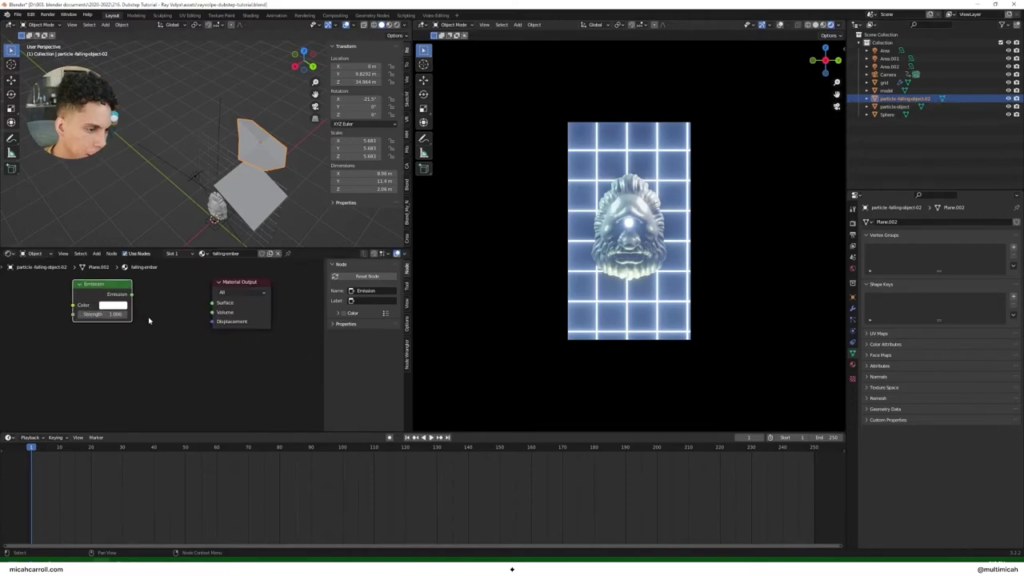
drag(133, 294, 211, 302)
Step: Set the Emission color to light cyan with a strength of 20, and return the viewport to solid shading
click(120, 304)
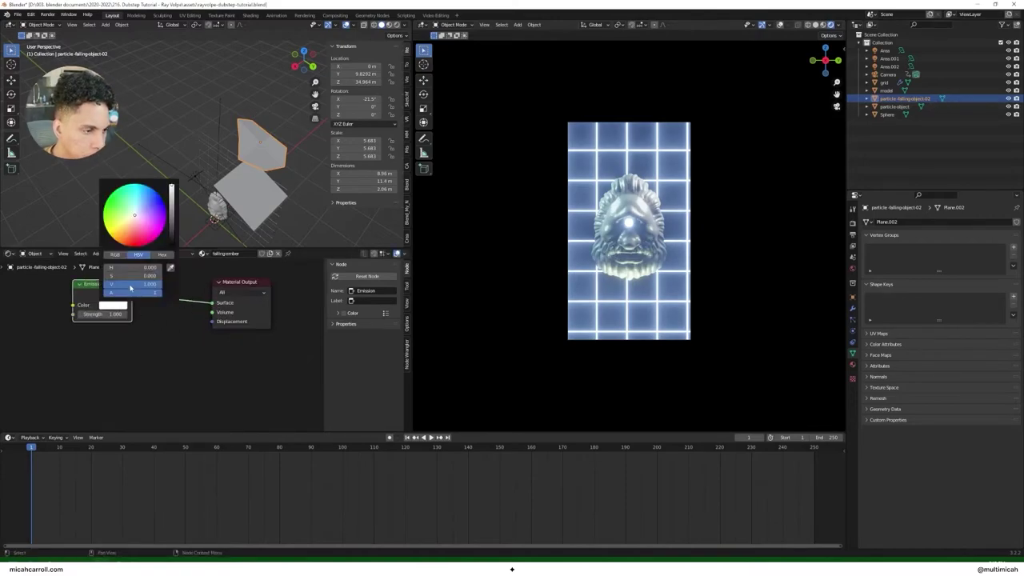
click(120, 210)
click(88, 313)
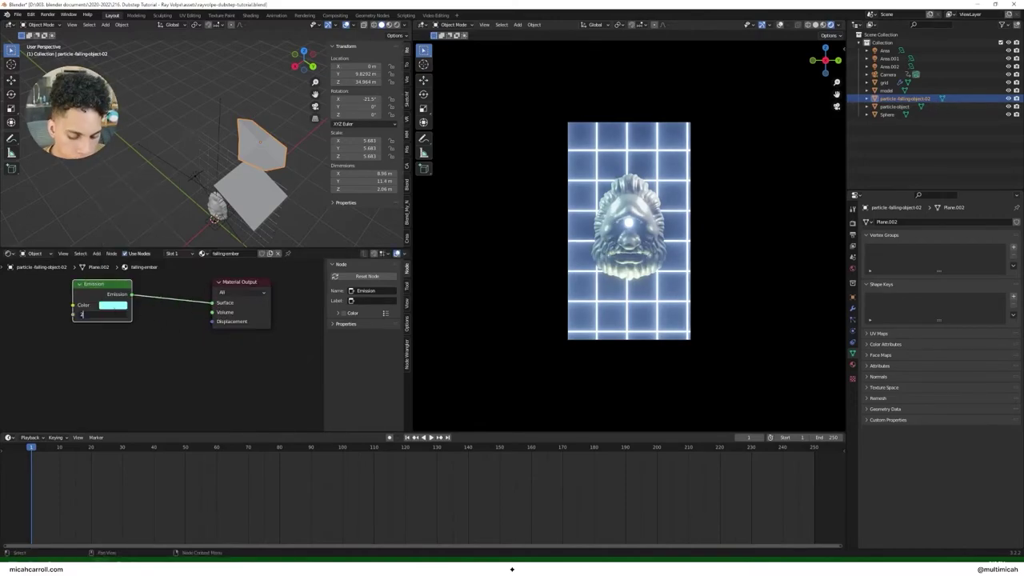
text(20)
key(Return)
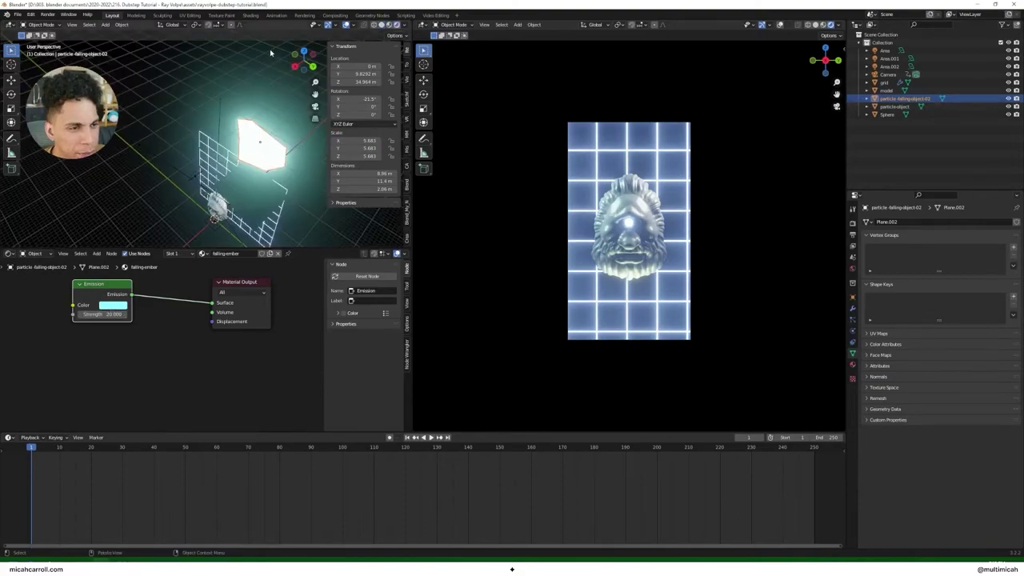
key(z)
click(249, 194)
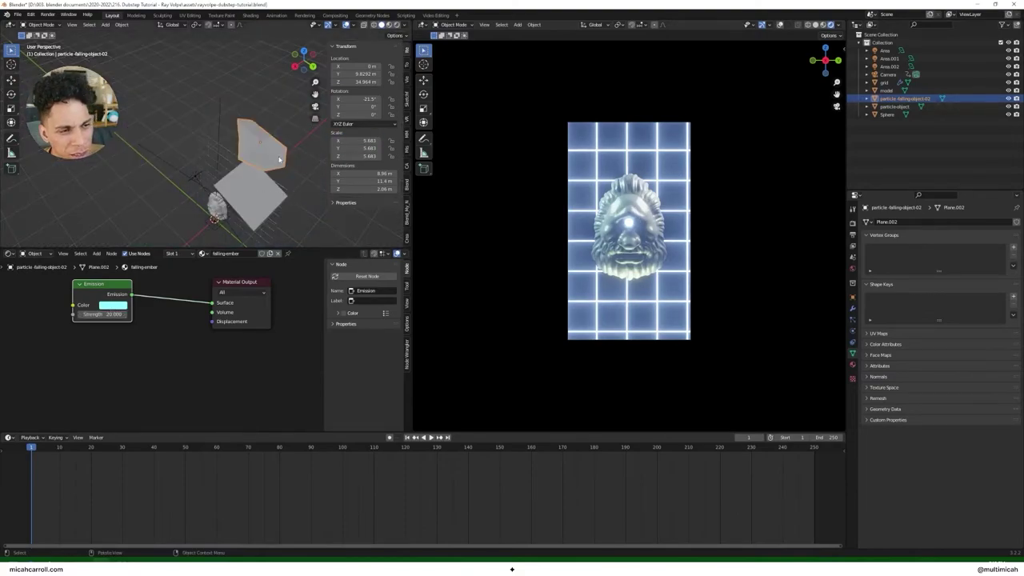
Step: Add a particle system to the particle-object emitter plane
click(256, 209)
click(904, 106)
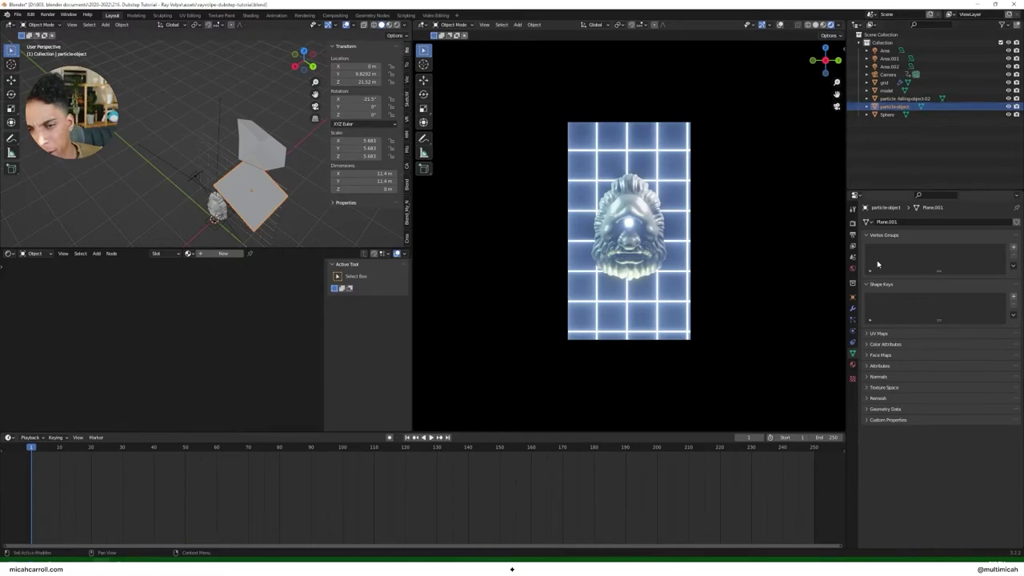
click(853, 320)
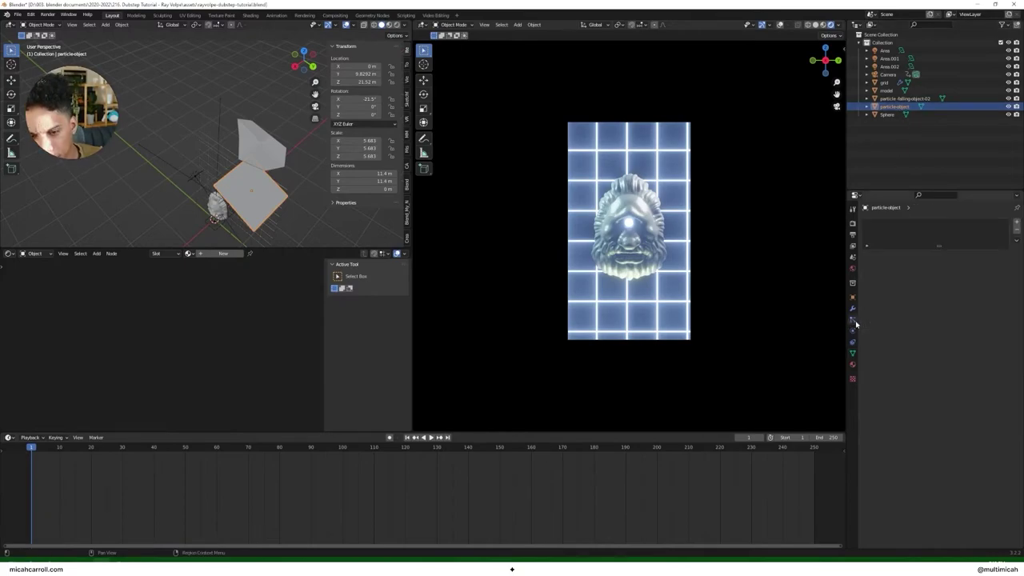
click(1016, 223)
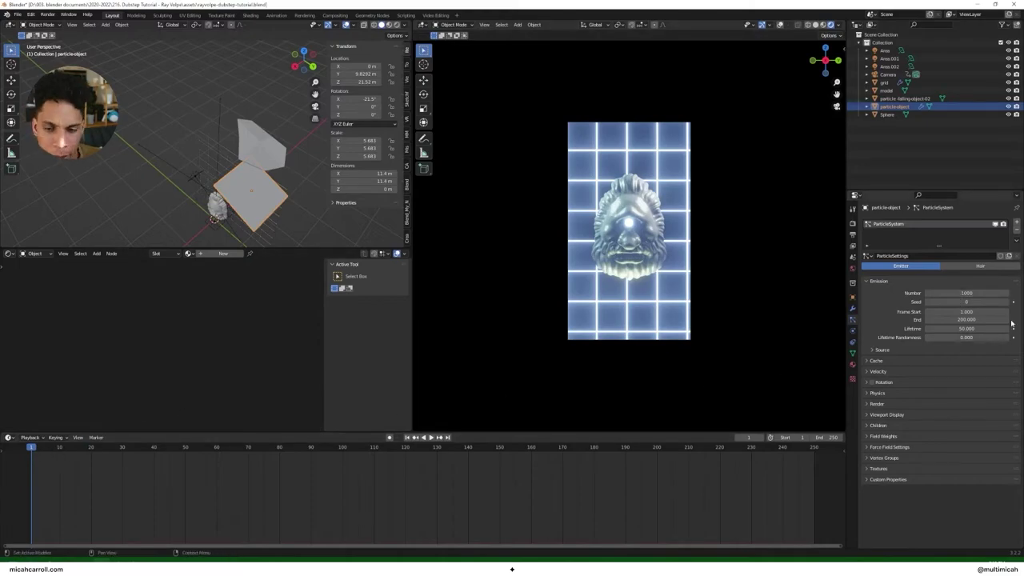
Step: Set the particle emission to start at frame -300 and end at 250, with a lifetime of 999
click(971, 312)
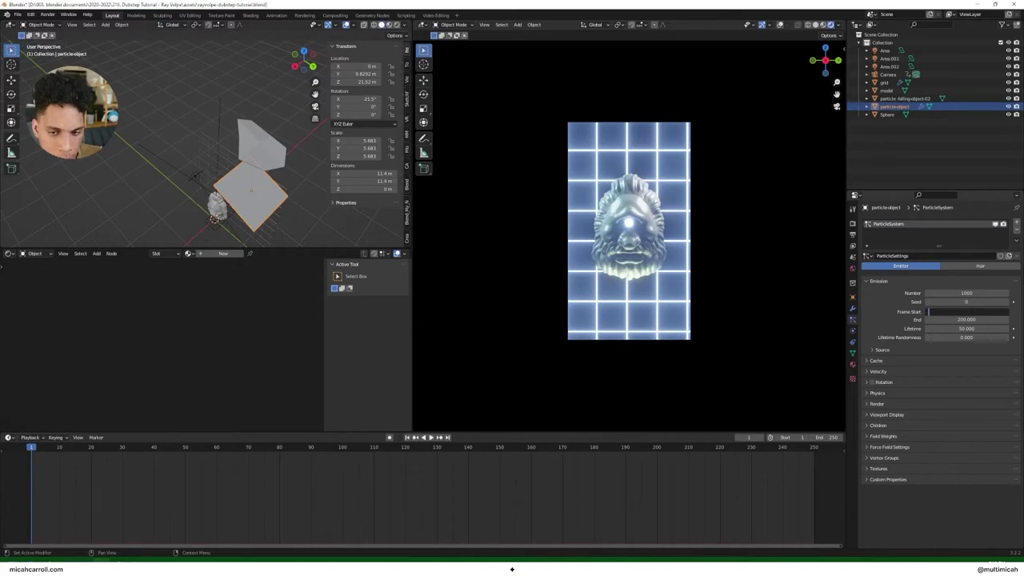
text(-300)
key(Return)
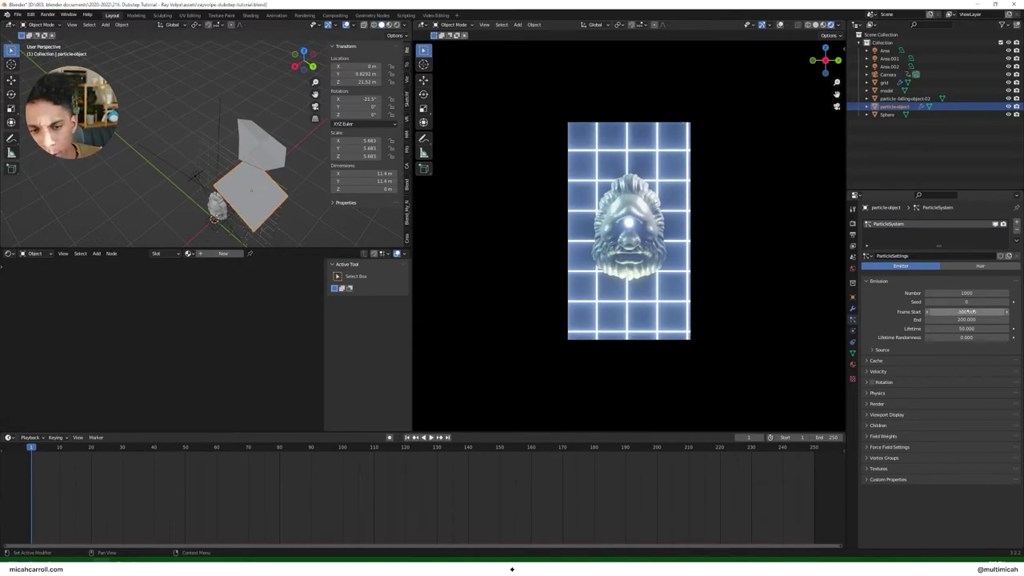
click(966, 319)
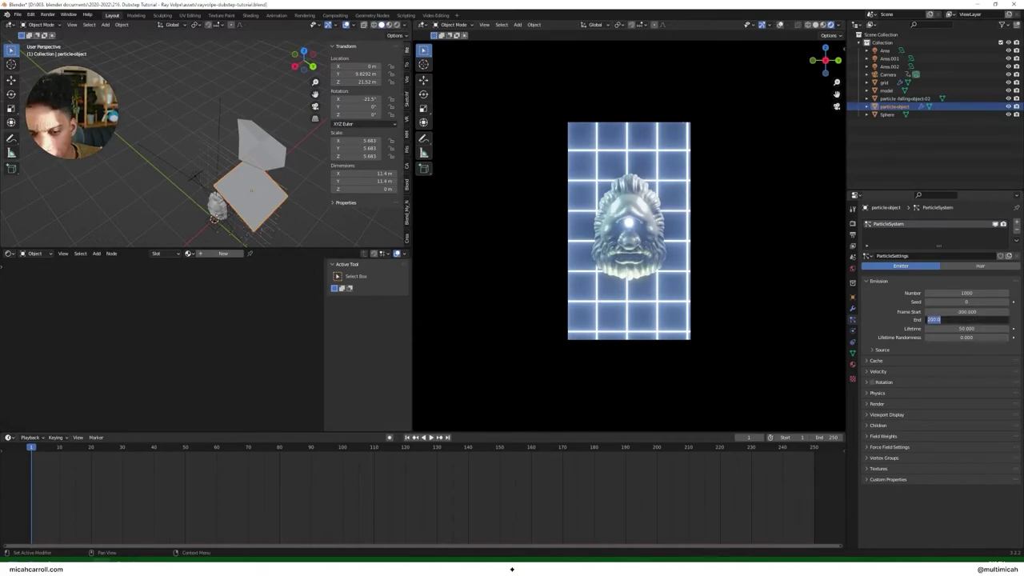
text(250)
key(Tab)
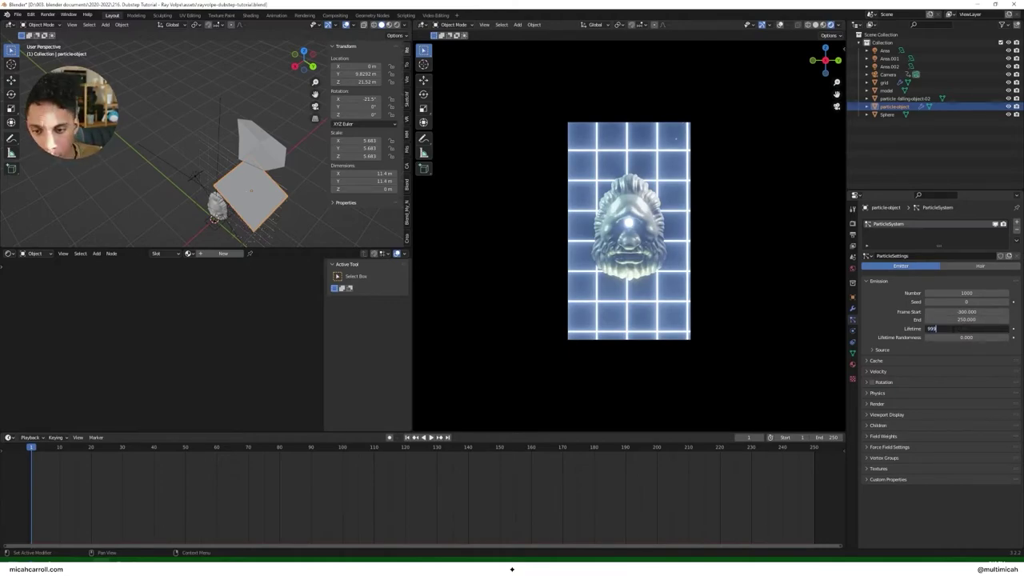
key(Return)
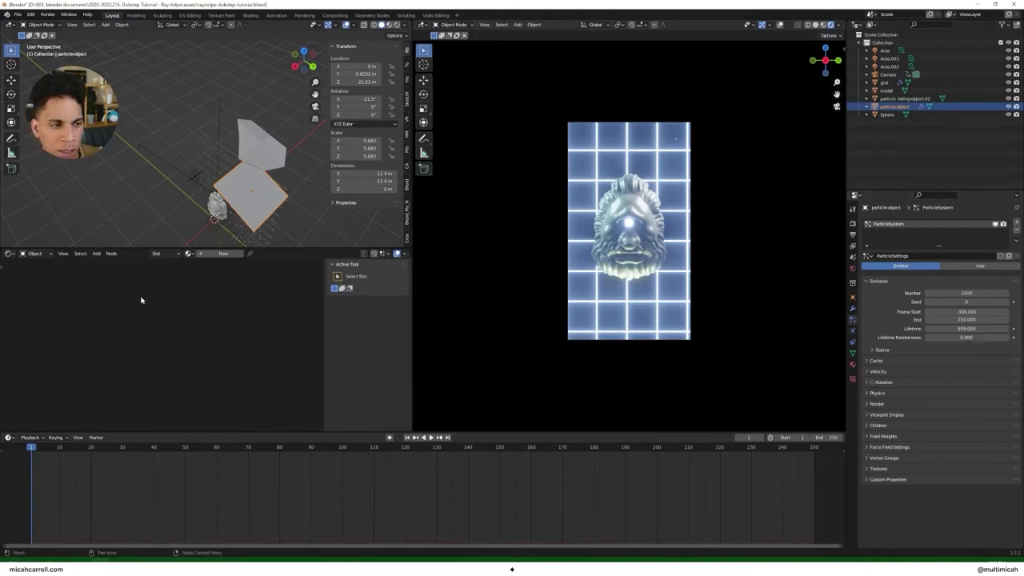
Step: Enable rotation for the emitter's particles
middle_drag(167, 205, 243, 167)
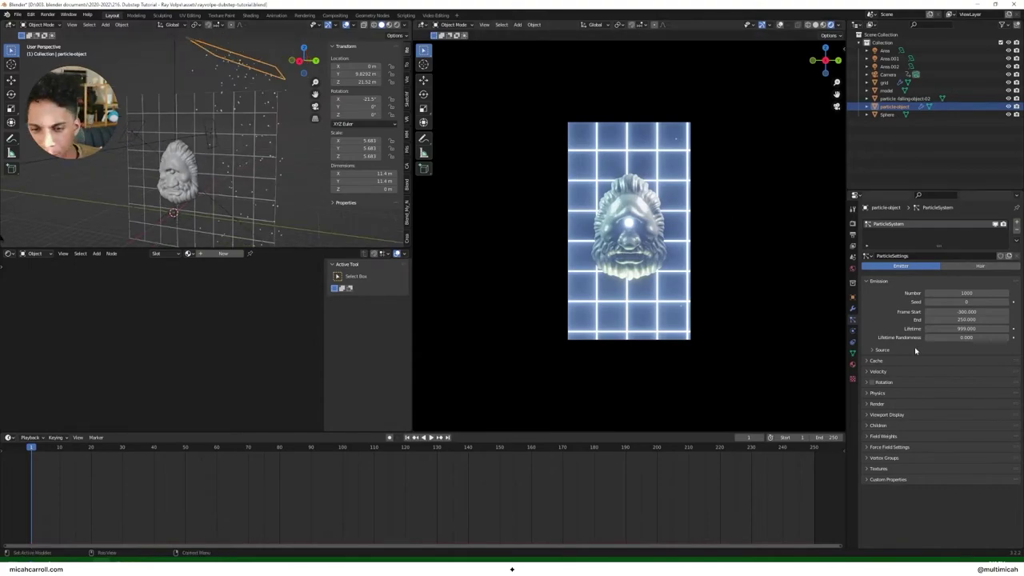
click(874, 394)
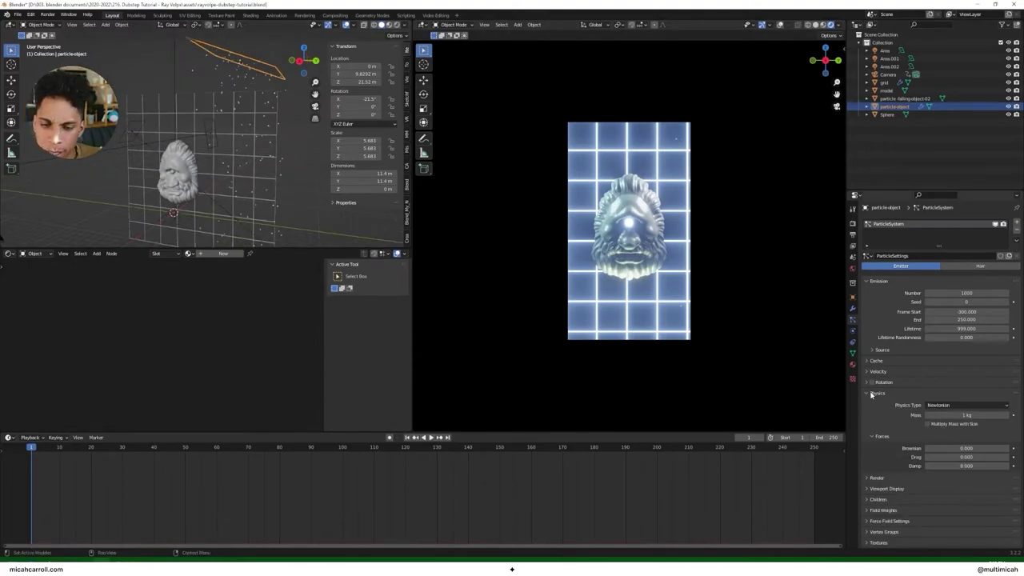
click(874, 393)
click(869, 360)
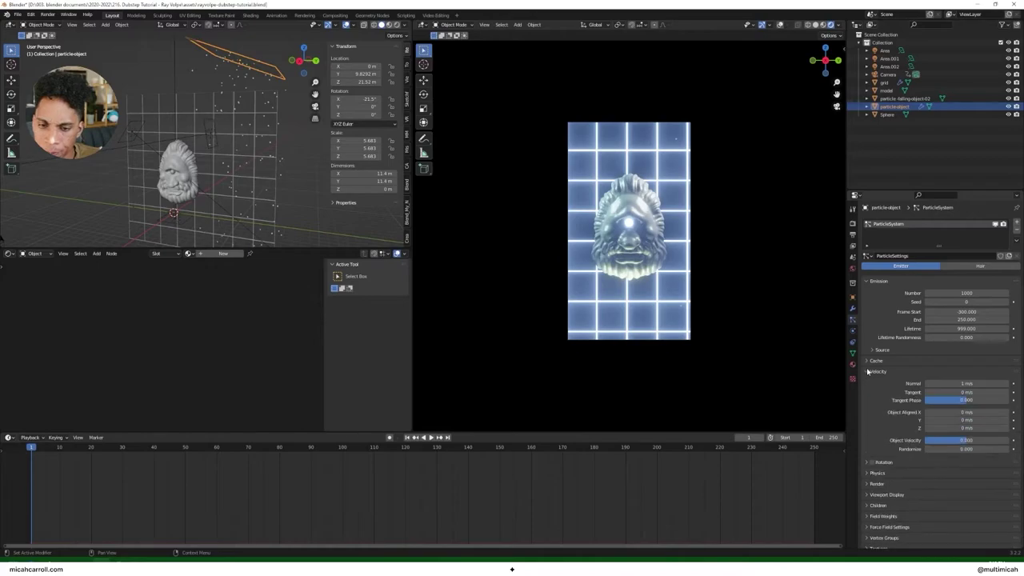
click(868, 361)
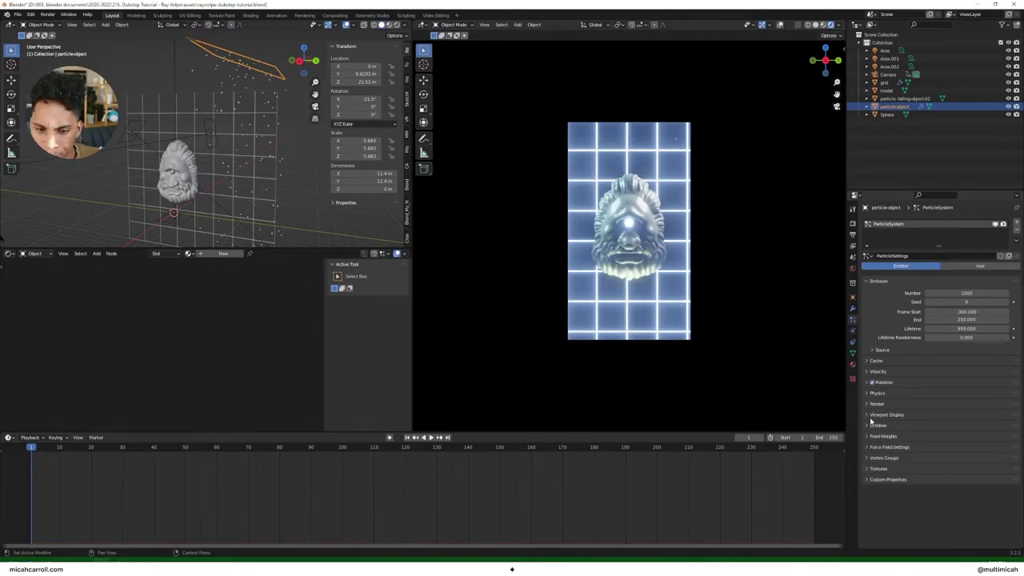
click(874, 394)
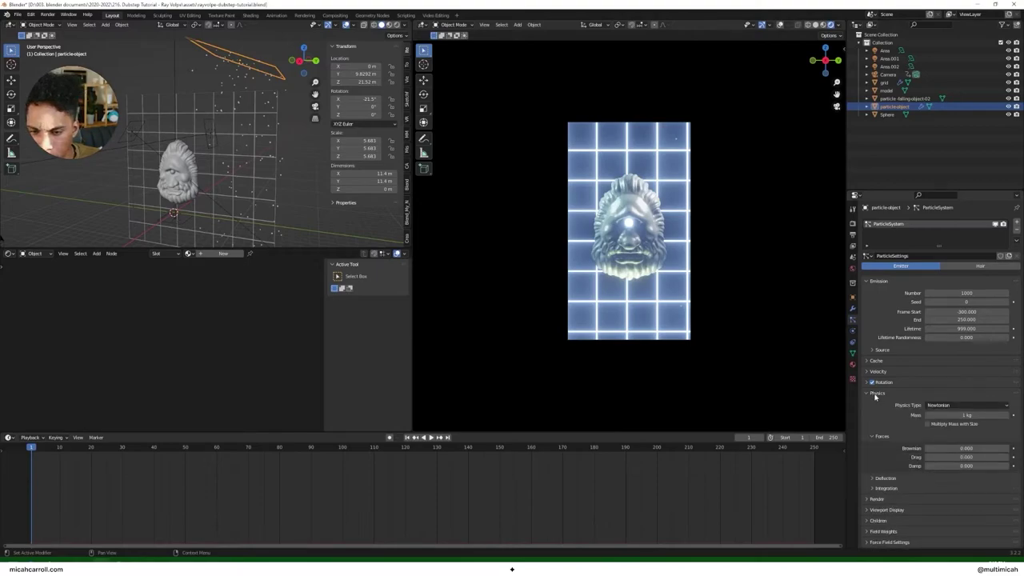
click(875, 394)
Step: Render the particles as Object, using particle-falling-object-02 as the instance object
click(885, 404)
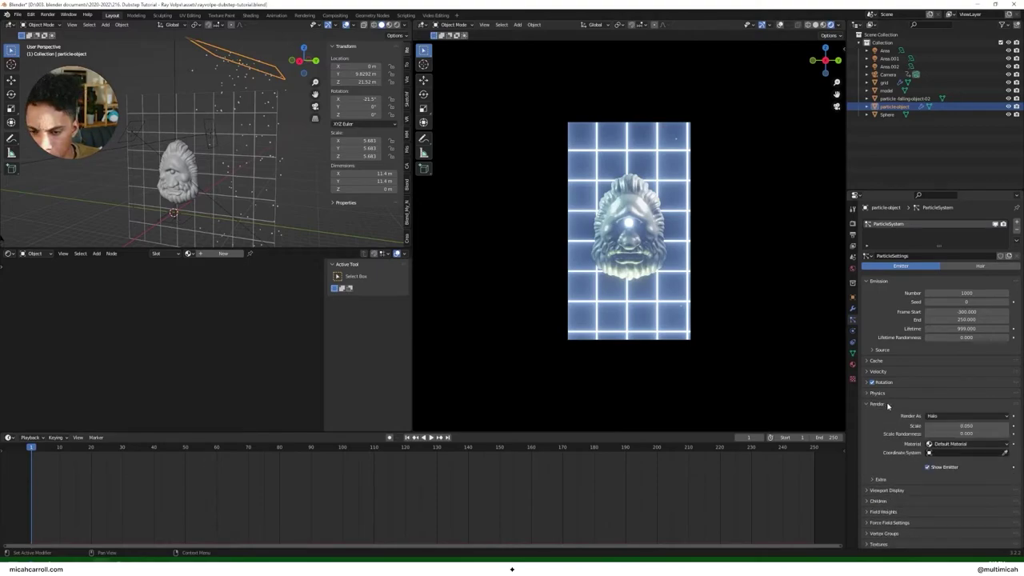
click(949, 453)
click(960, 416)
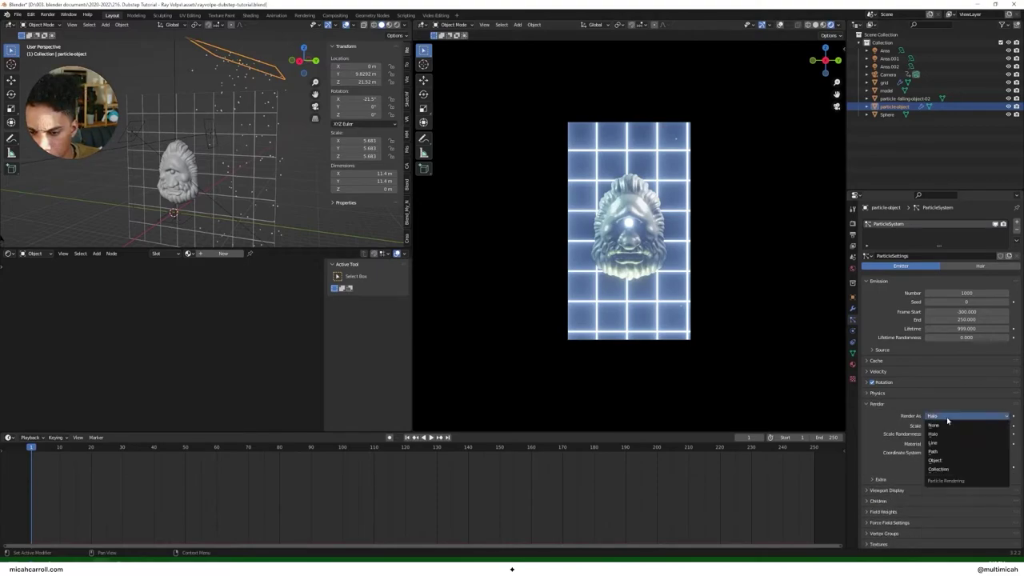
click(951, 463)
click(950, 473)
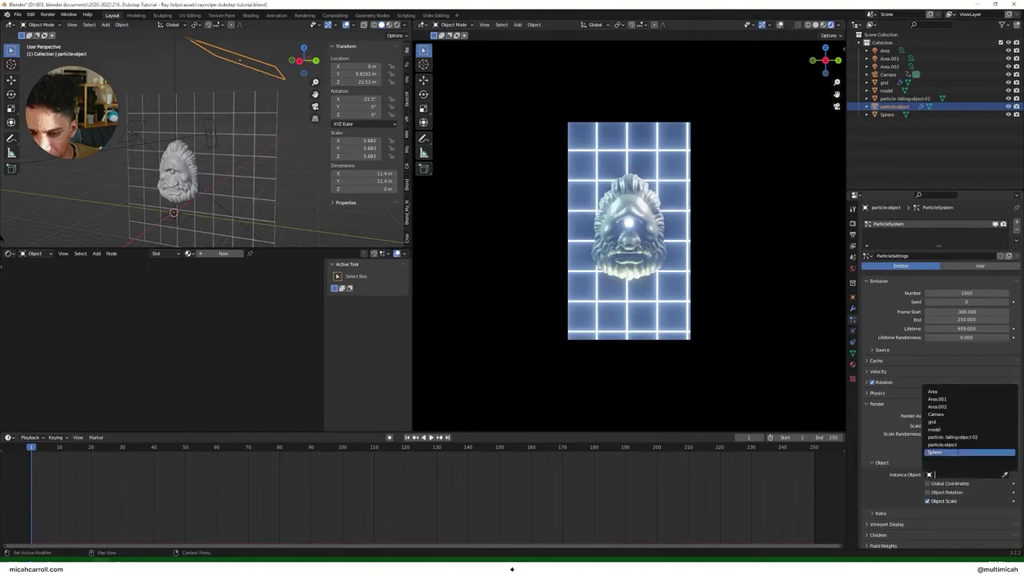
click(944, 439)
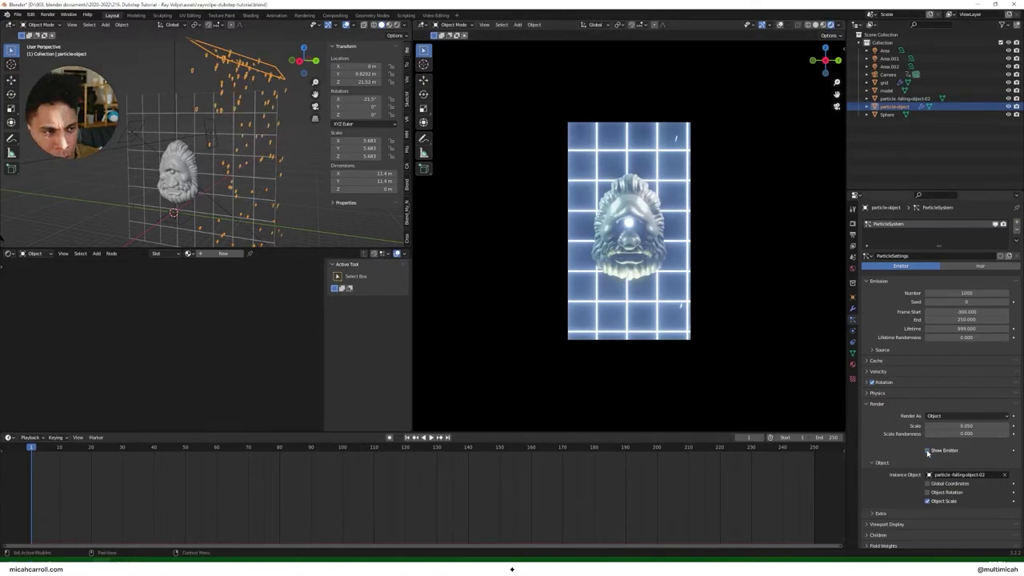
Step: Hide the emitter plane both in the render and in the viewport display
click(872, 404)
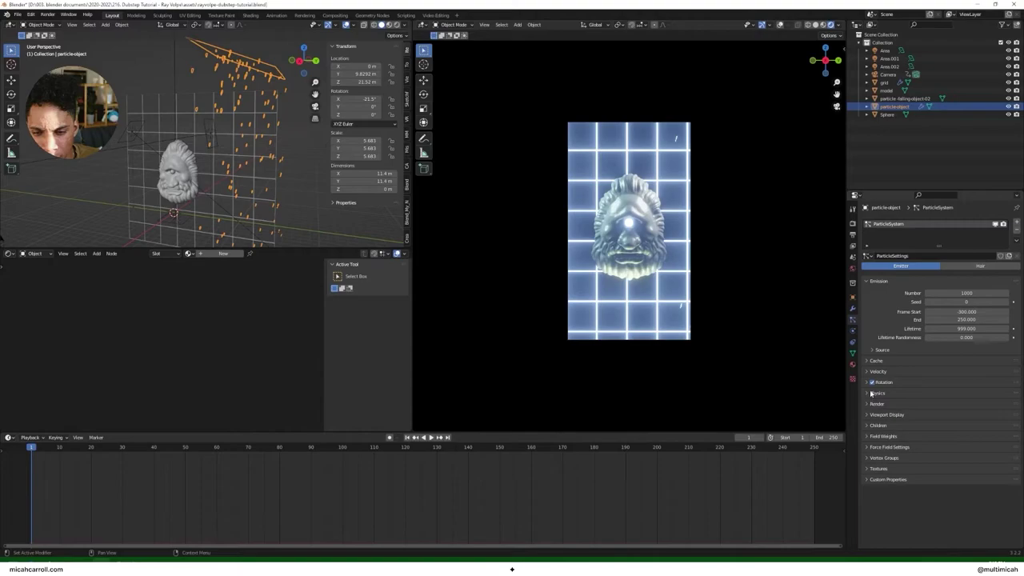
click(874, 414)
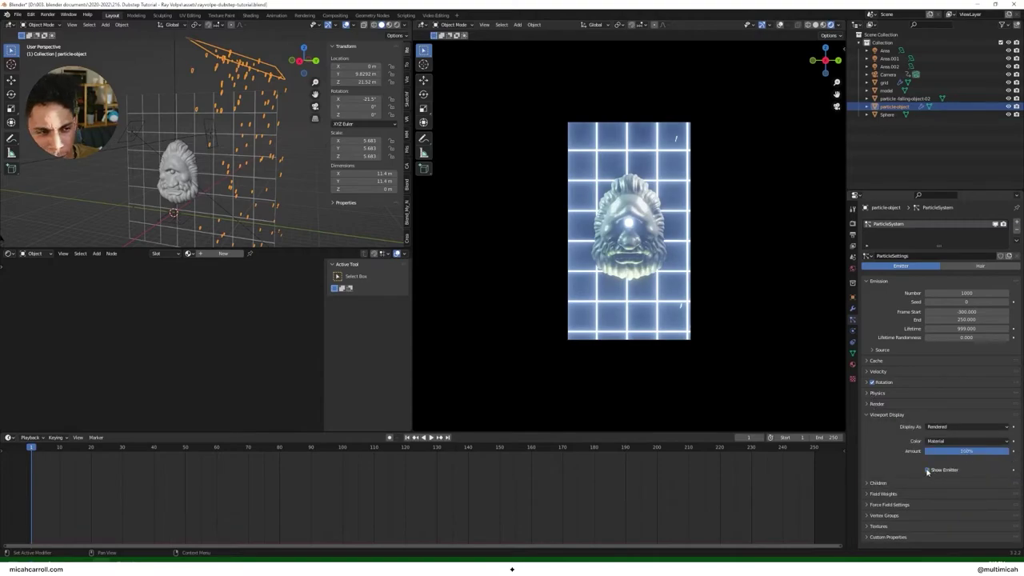
click(875, 415)
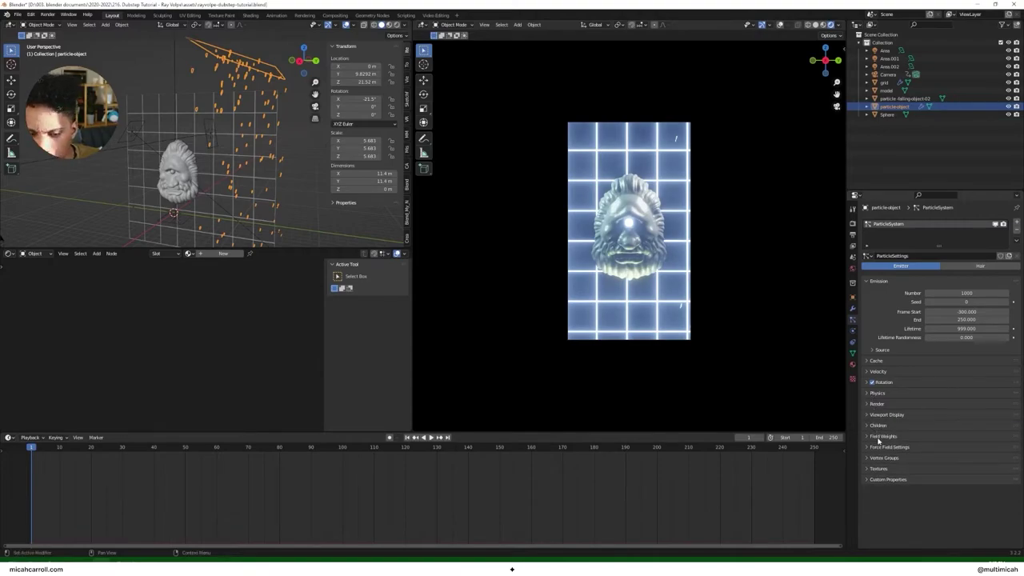
Step: Set the particle system's gravity field weight to 0 and save the file
click(879, 436)
drag(982, 460, 928, 461)
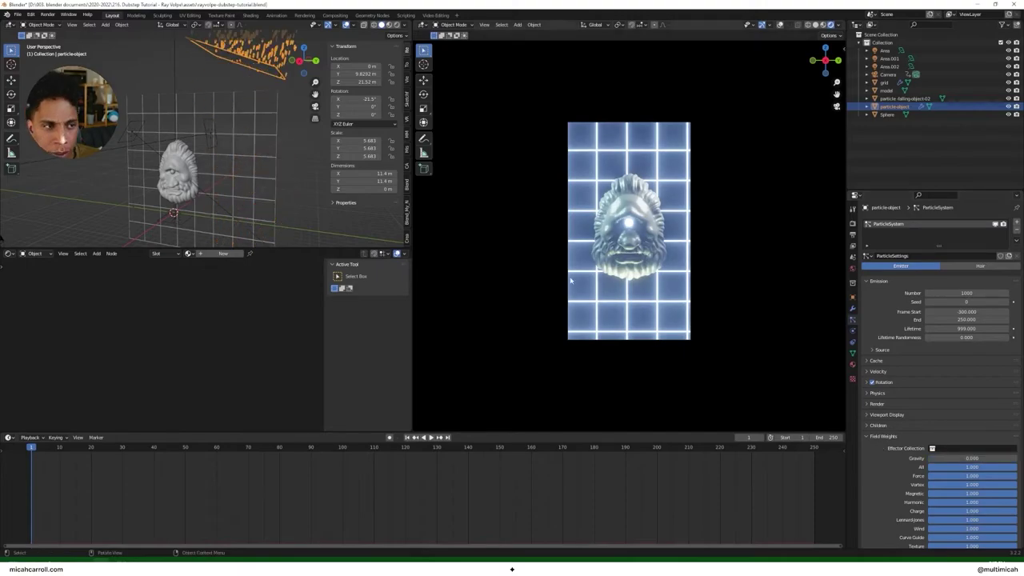
scroll(250, 97, down, 2)
middle_drag(250, 98, 290, 154)
scroll(291, 155, down, 2)
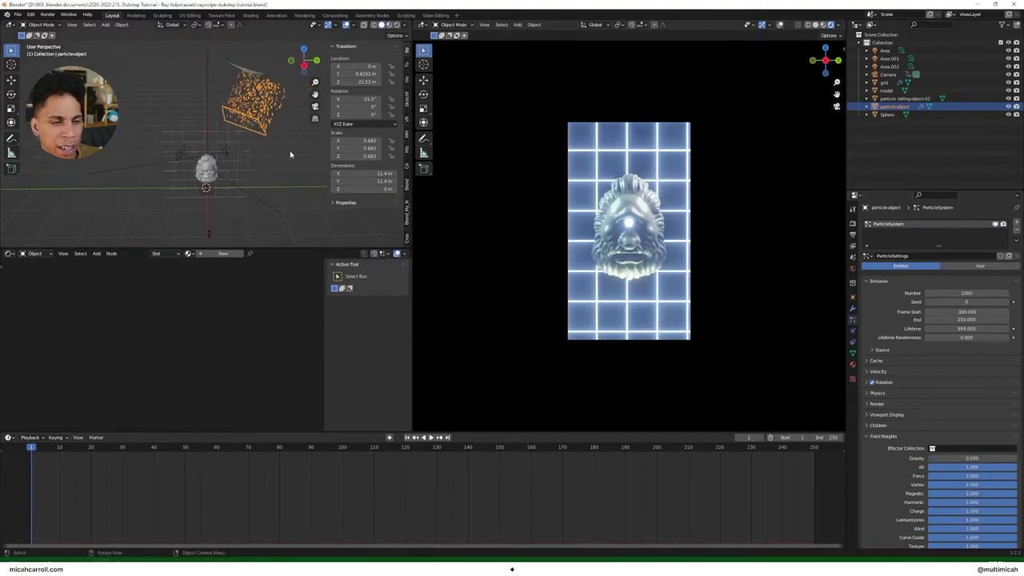
scroll(292, 155, down, 1)
click(293, 152)
key(ctrl+s)
Step: Add a Wind force field and raise it along Z above the head model
key(shift+a)
mouse_move(288, 149)
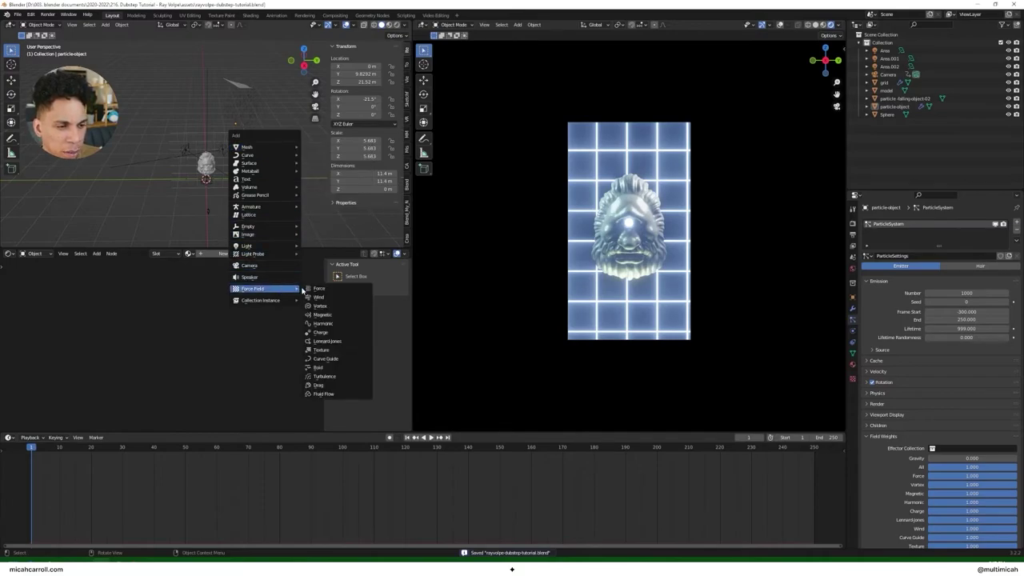
click(316, 297)
middle_drag(243, 194, 222, 192)
key(g)
key(z)
click(234, 66)
Step: Position the wind field above the shard at about Y 10.84 m and Z 36.8 m
middle_drag(235, 66, 256, 159)
key(g)
key(z)
click(232, 76)
key(g)
key(z)
click(221, 150)
key(g)
key(y)
click(270, 153)
Step: Rotate the wind field about the X axis to about 504° so it blows down across the head model
key(r)
key(y)
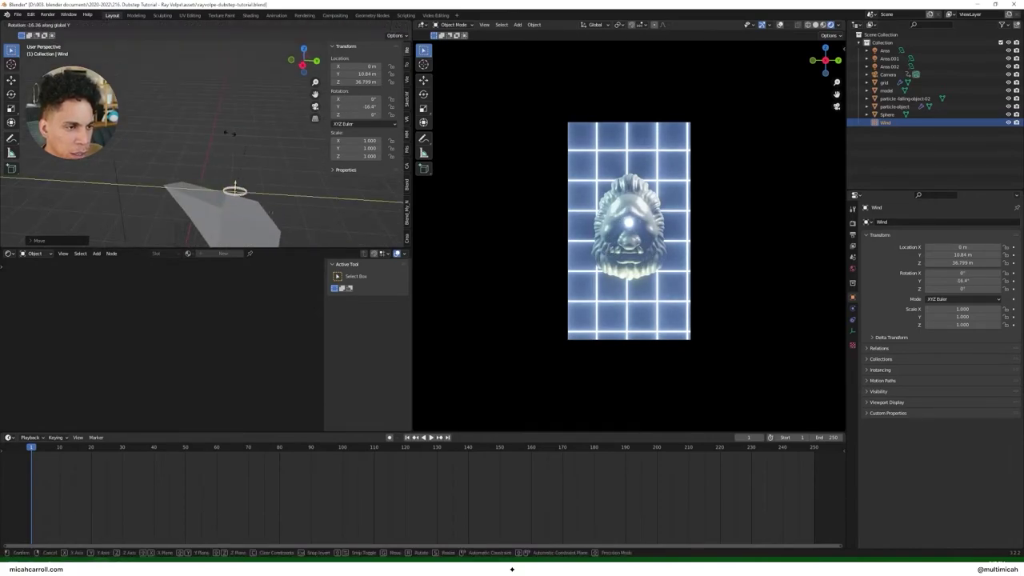
key(x)
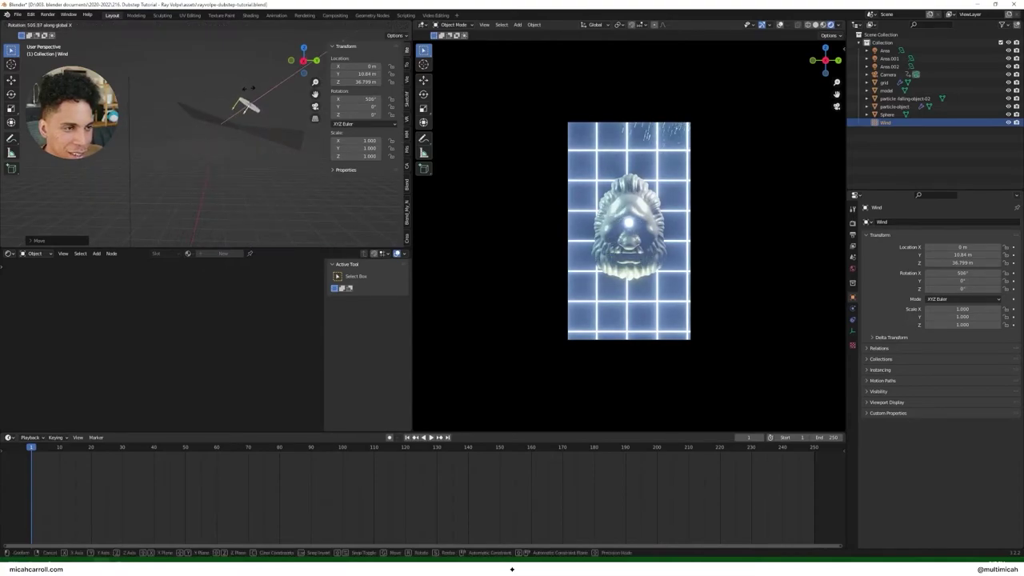
click(250, 90)
mouse_move(247, 160)
middle_down()
mouse_move(254, 181)
mouse_move(260, 168)
middle_up()
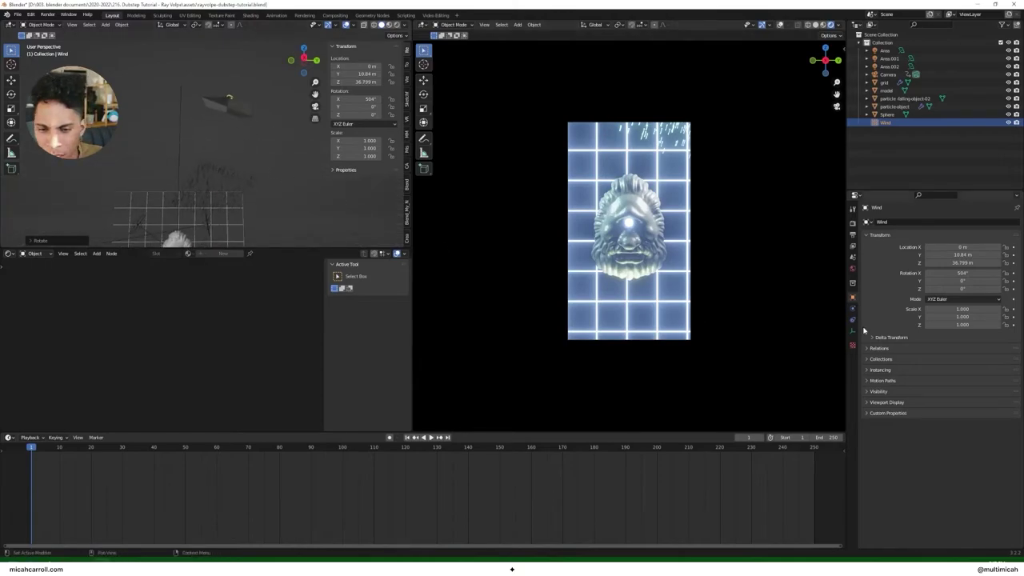
Step: Set the wind field's strength to 3 and play back the animation to test the particle fall
click(853, 318)
drag(966, 283, 940, 283)
key(space)
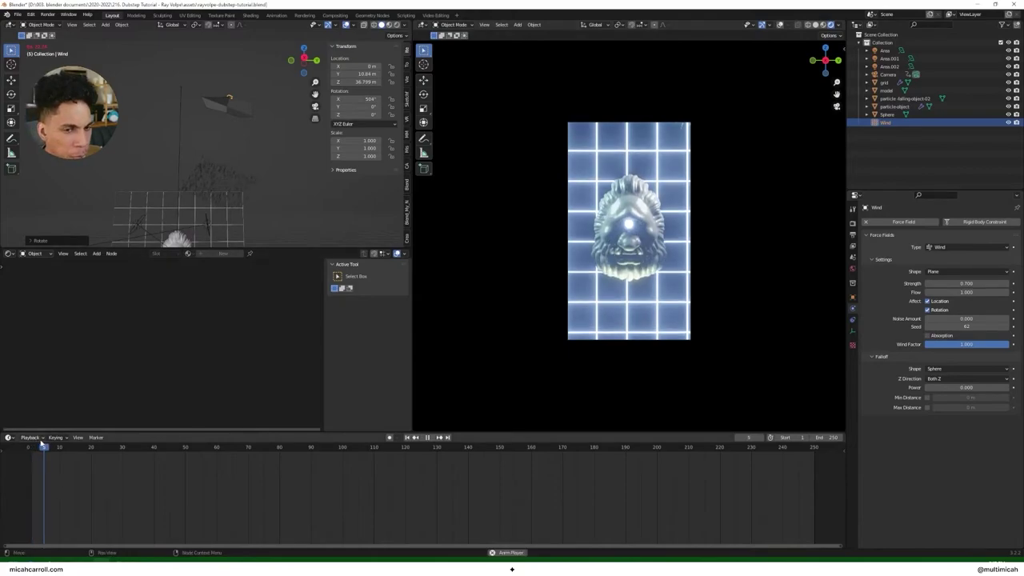
key(space)
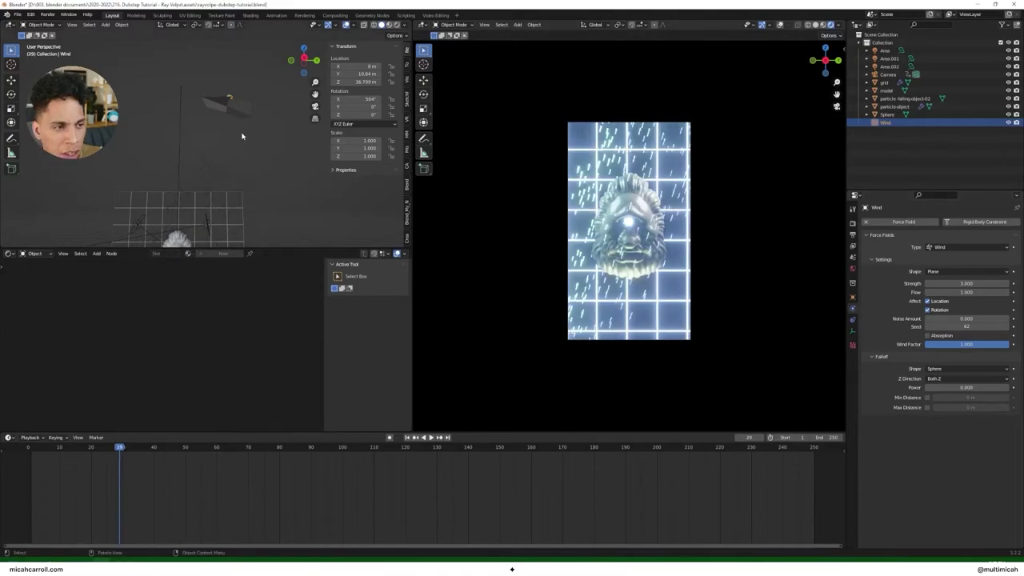
Step: Raise the particle-falling-object-02 shard along Z to about 53.3 m
click(218, 126)
key(g)
key(z)
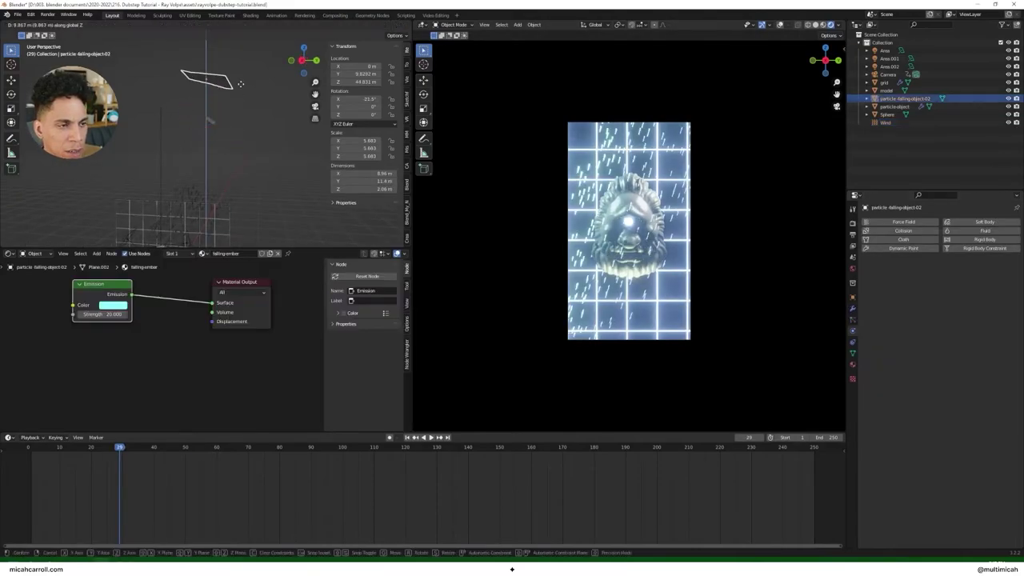
click(233, 88)
key(r)
key(z)
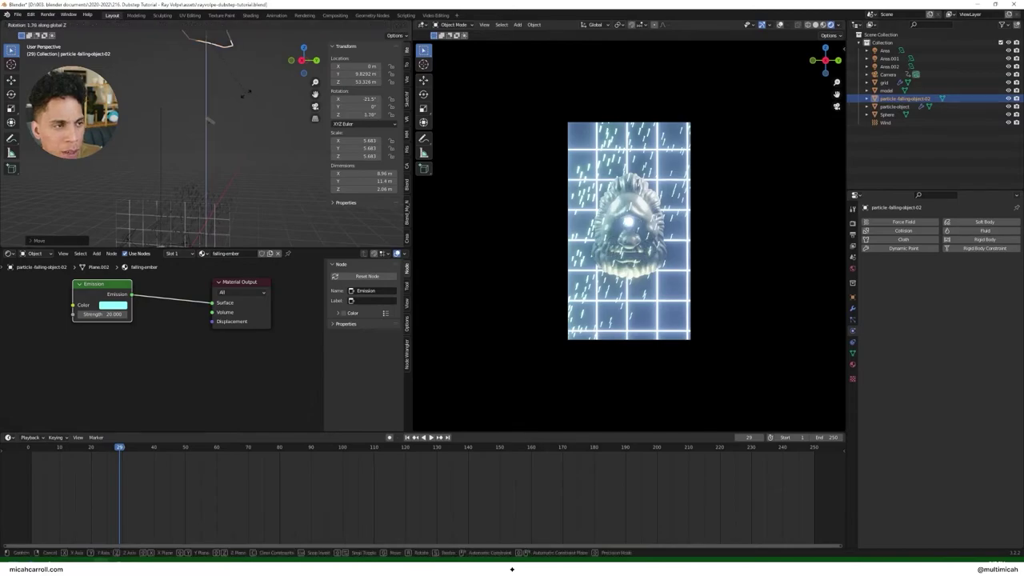
key(s)
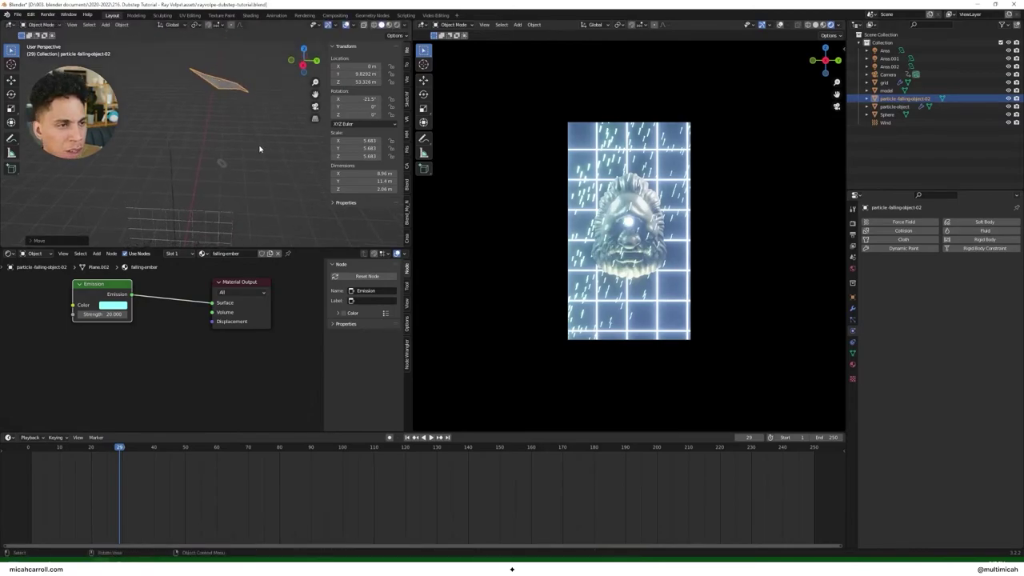
Step: Scale the particle-falling-object-02 shard to about 2.35 on all axes, checking the particle size in playback
click(212, 103)
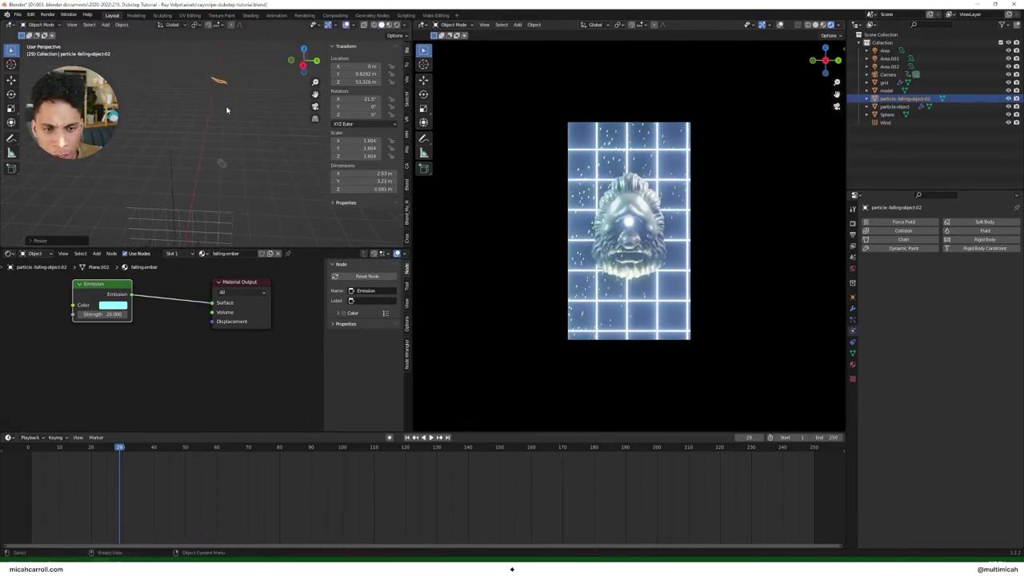
key(space)
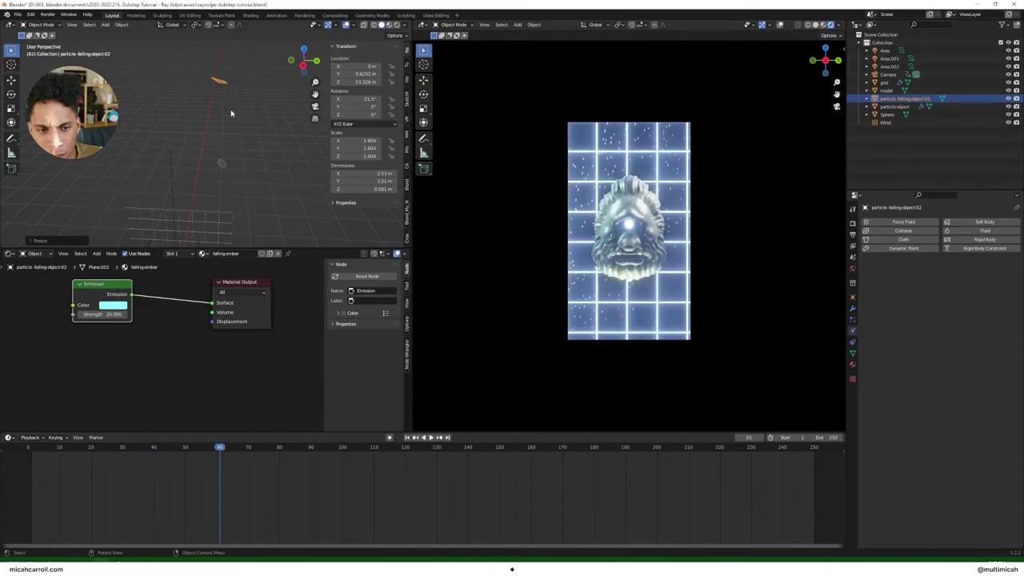
key(s)
click(260, 119)
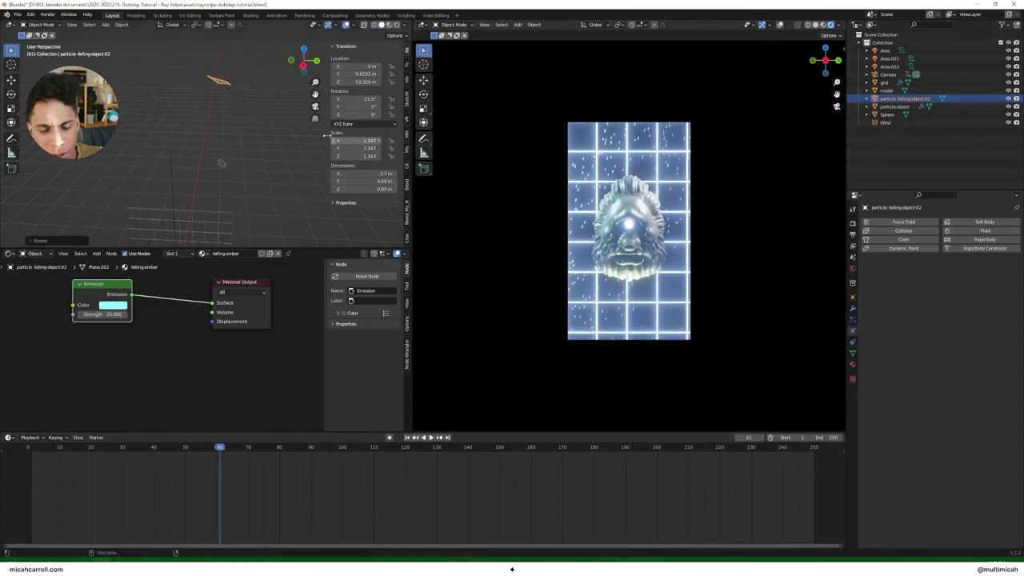
middle_drag(292, 140, 261, 119)
key(r)
key(y)
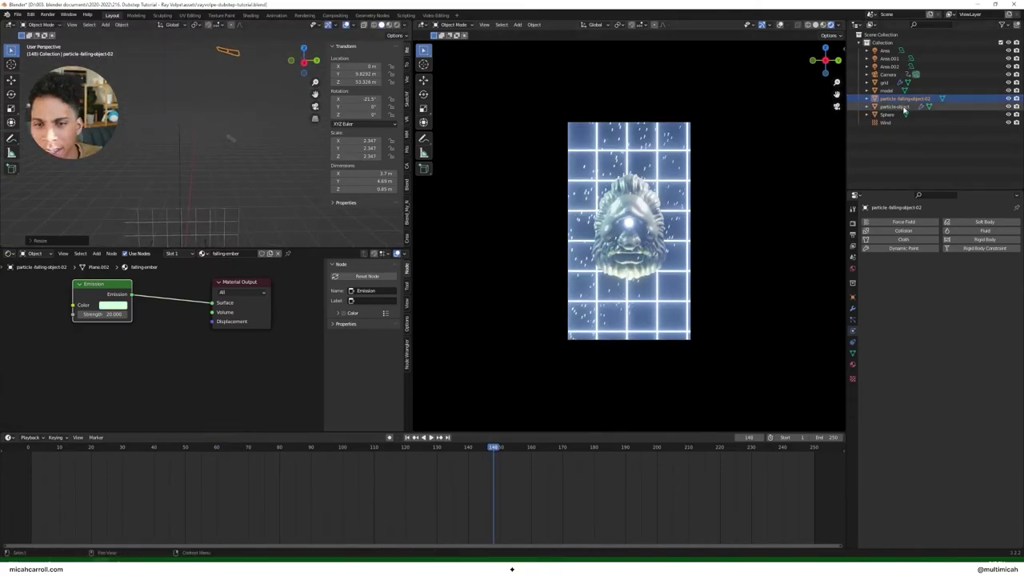
Step: Enable Show Emitter in the viewport display settings of particle-object's particle system
click(894, 107)
click(893, 101)
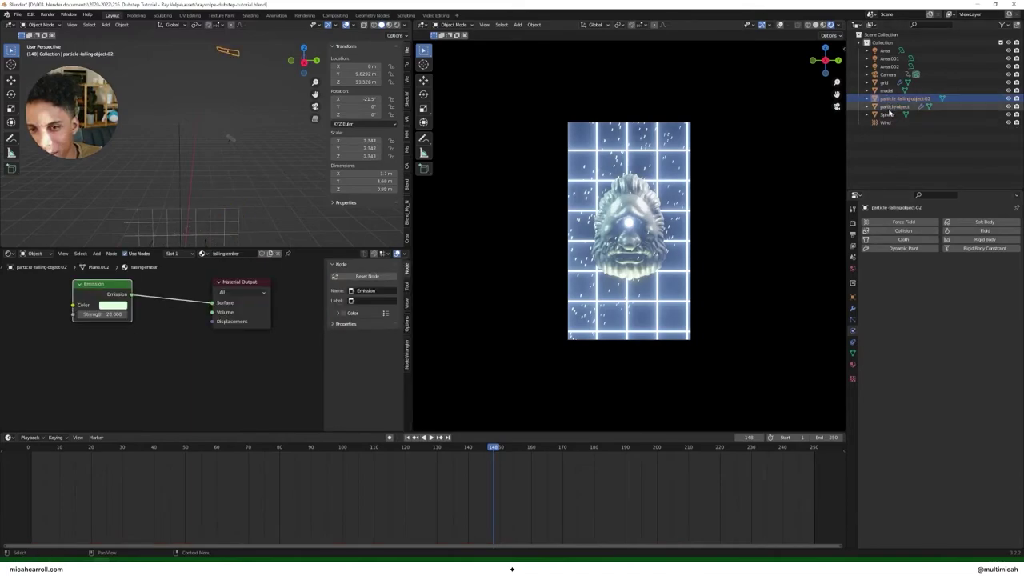
click(892, 106)
click(852, 319)
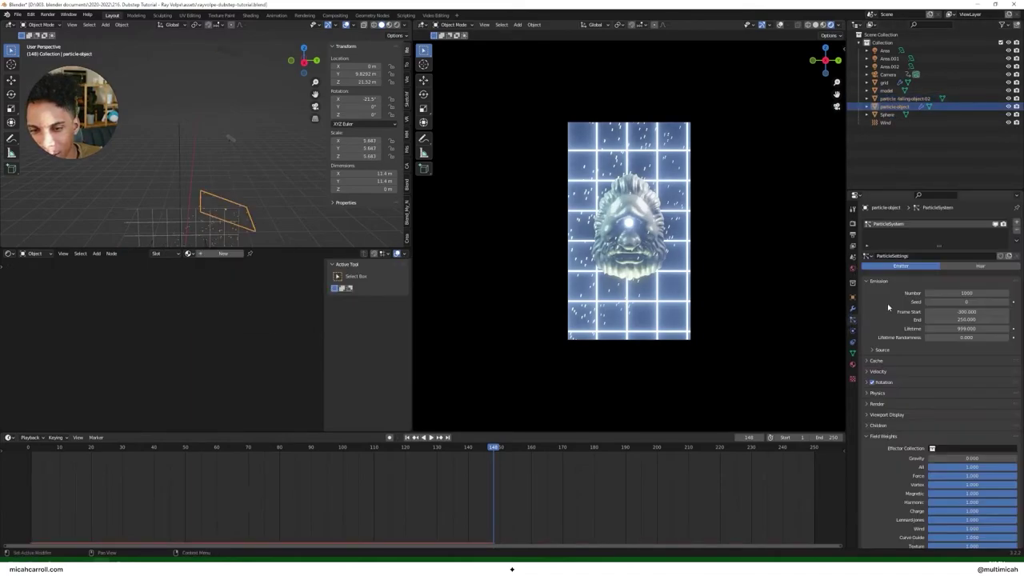
ctrl+click(894, 415)
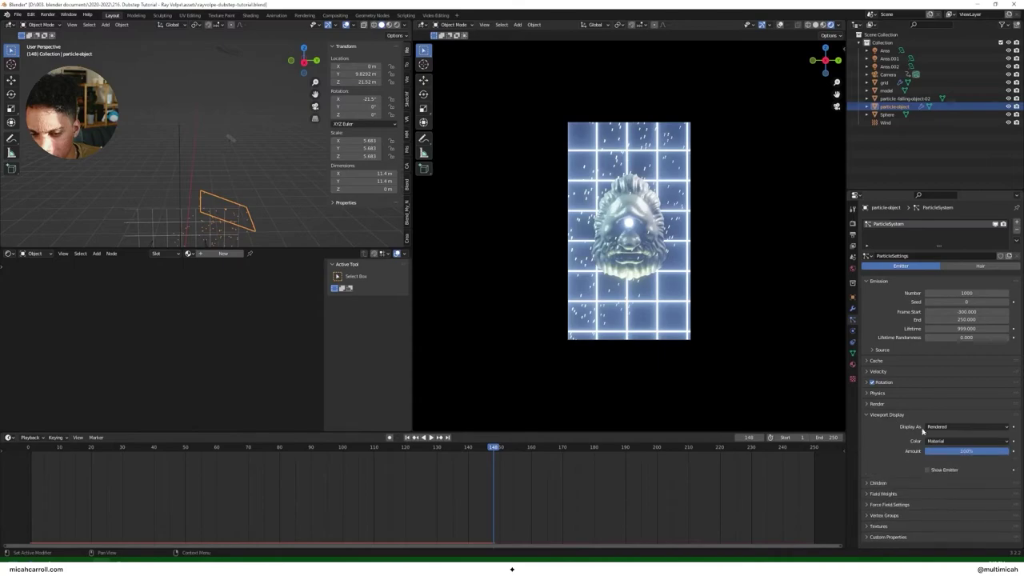
click(930, 469)
Step: Scale the particle-object emitter plane up to about 12.81 and raise it along Z to about 26.25 m
key(s)
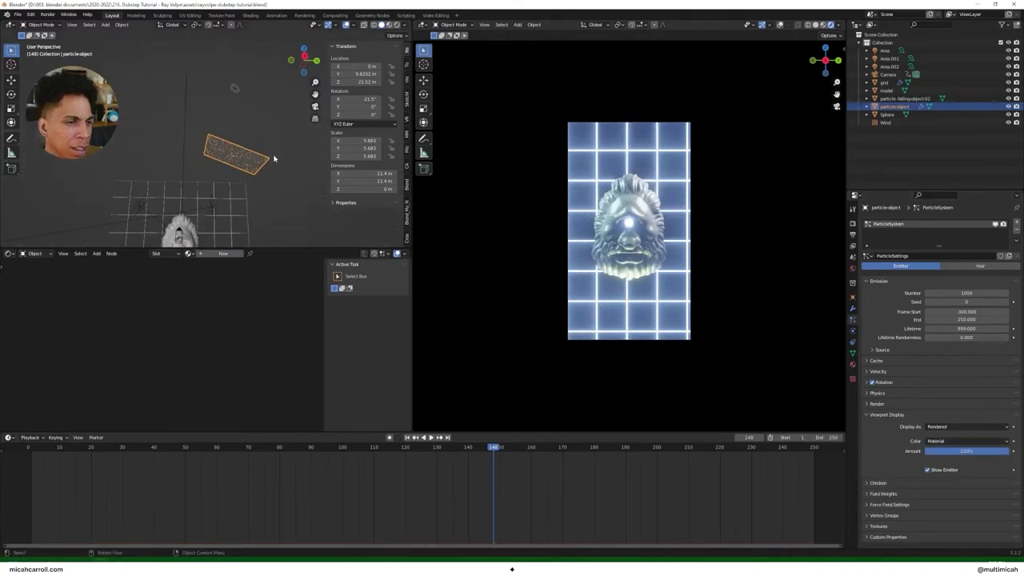
key(Return)
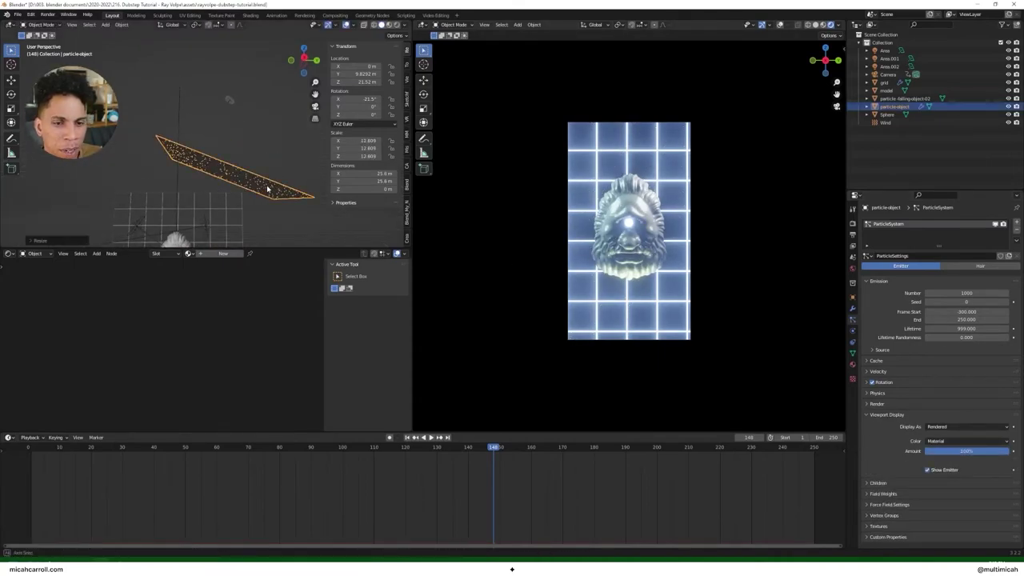
key(g)
key(z)
click(257, 175)
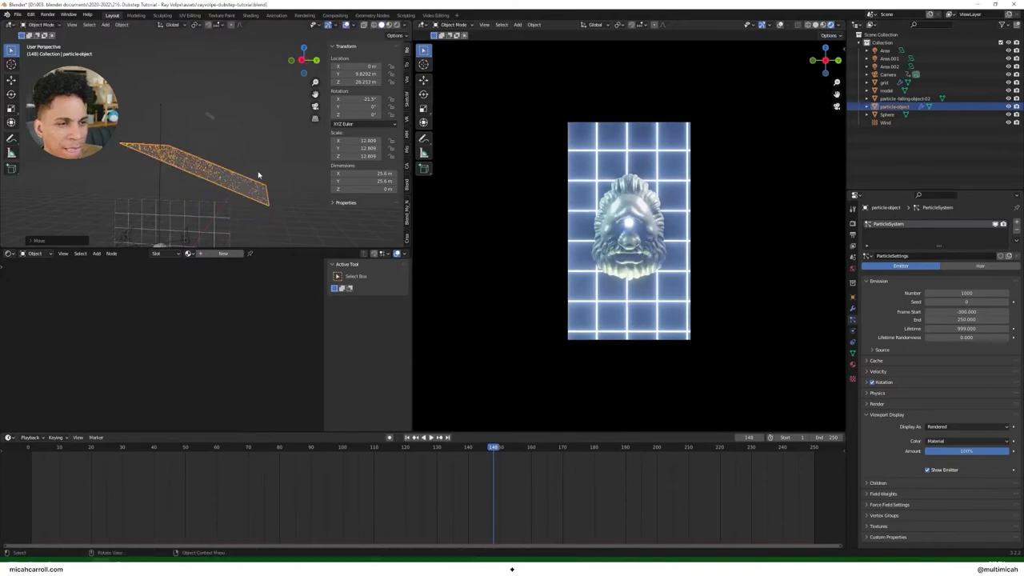
Step: Move the wind field to about Y 11.41 m and Z 33.04 m, above the enlarged emitter plane
click(209, 117)
middle_drag(206, 115, 255, 165)
key(g)
key(y)
click(277, 183)
key(g)
key(z)
click(276, 192)
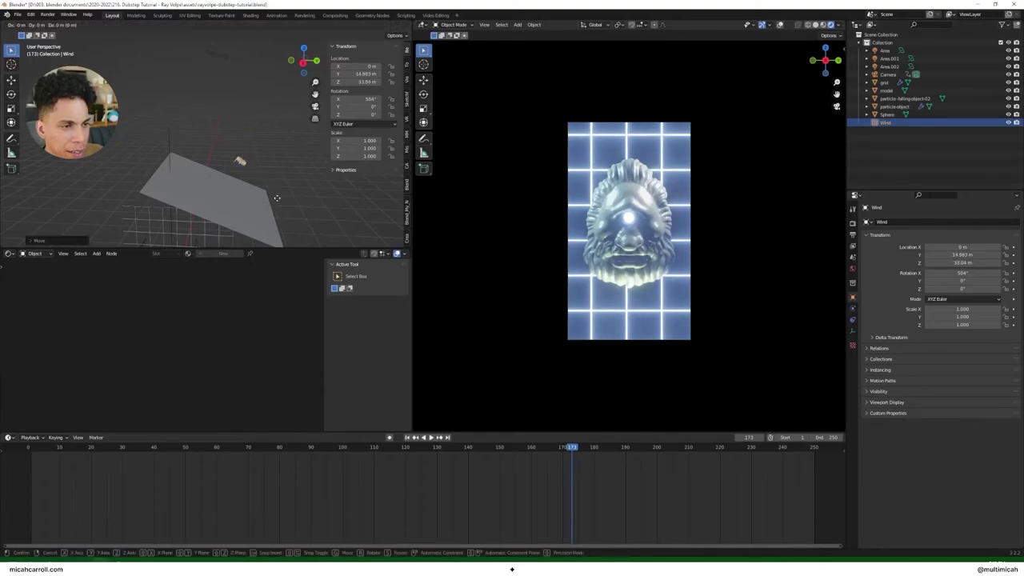
middle_drag(275, 194, 250, 184)
key(y)
click(215, 208)
Step: Raise the wind field's strength to 8 and play back the animation to test the particle fall
key(space)
key(space)
key(shift+Left)
key(space)
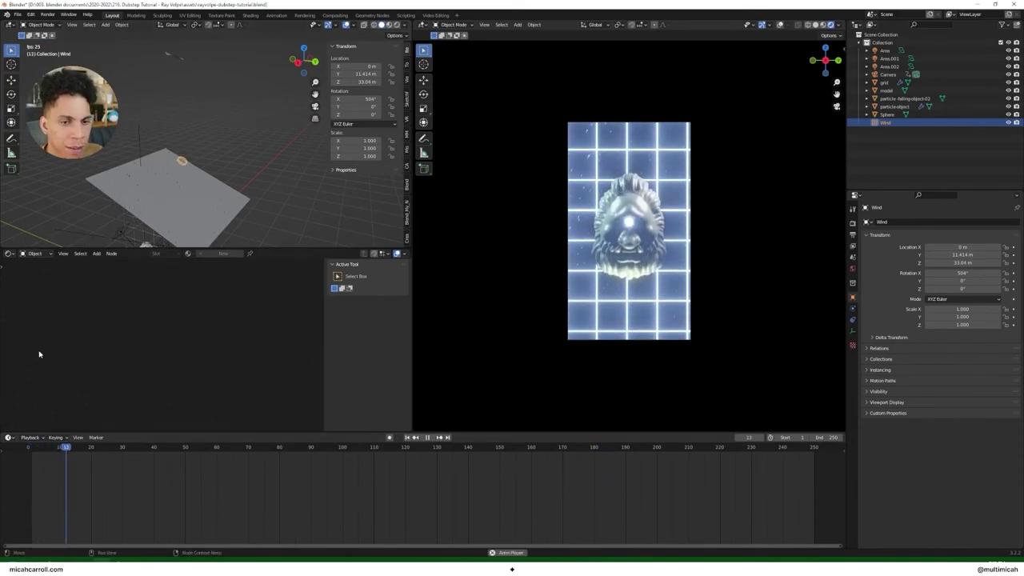
key(space)
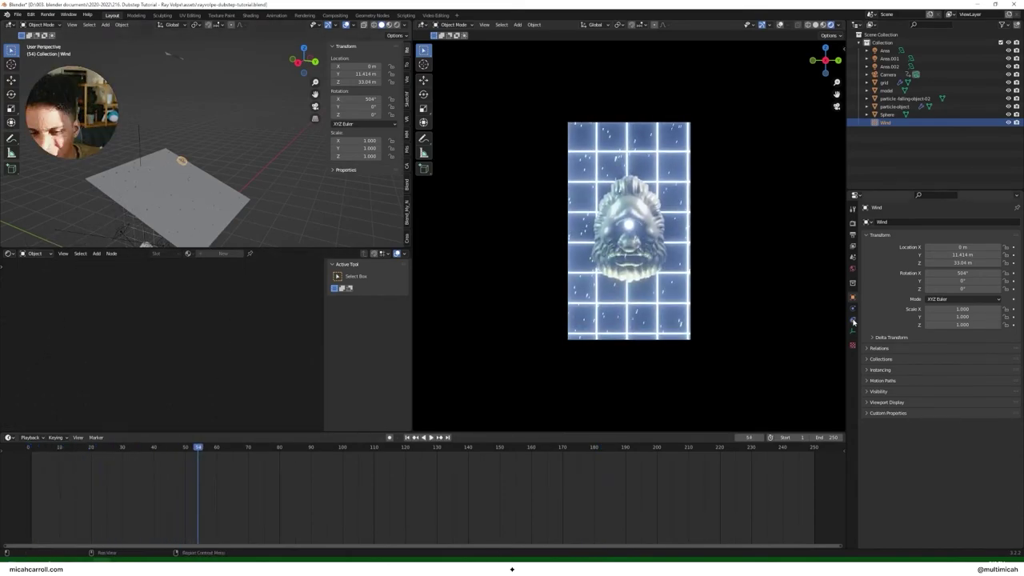
click(853, 308)
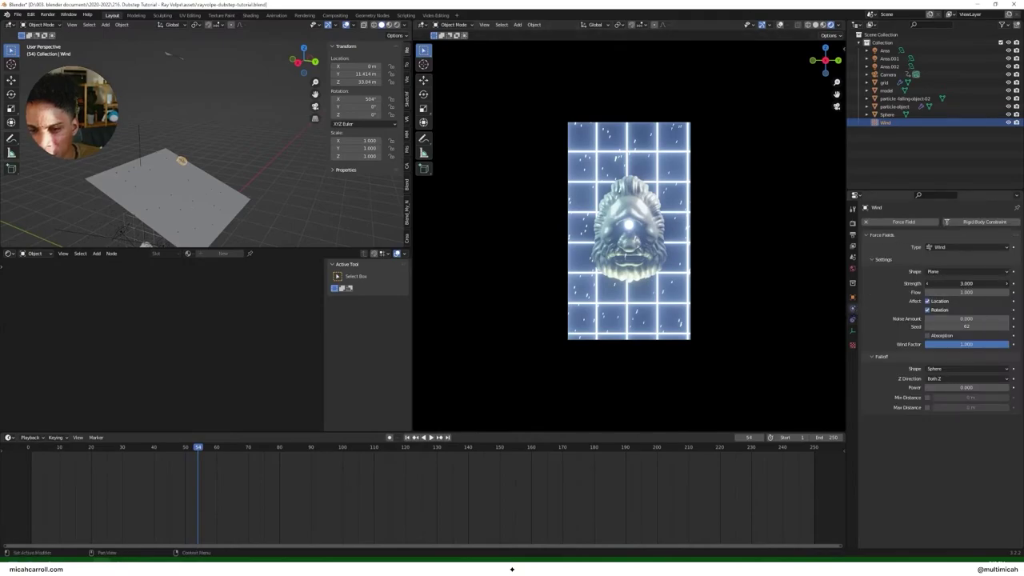
key(space)
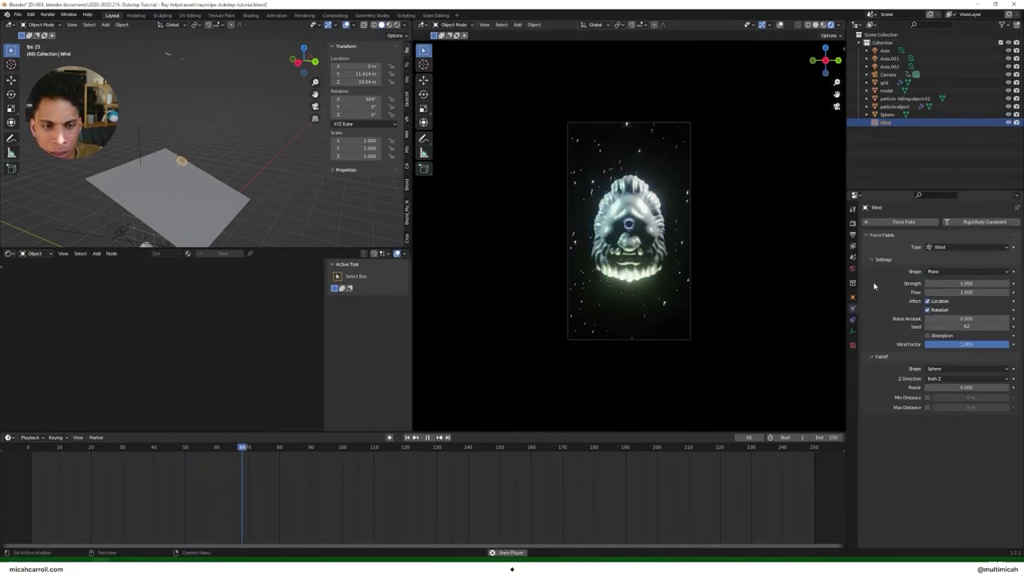
key(space)
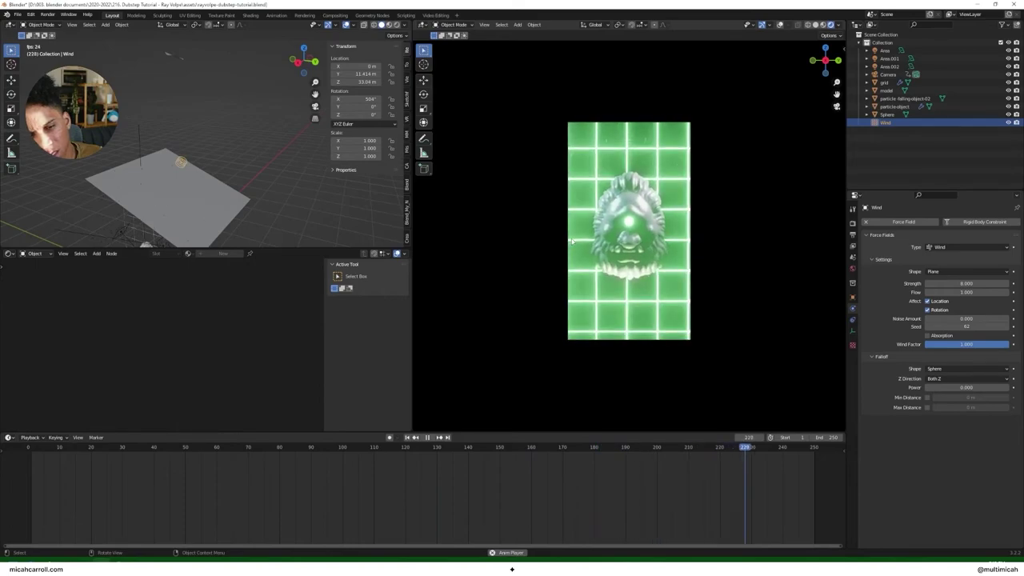
key(space)
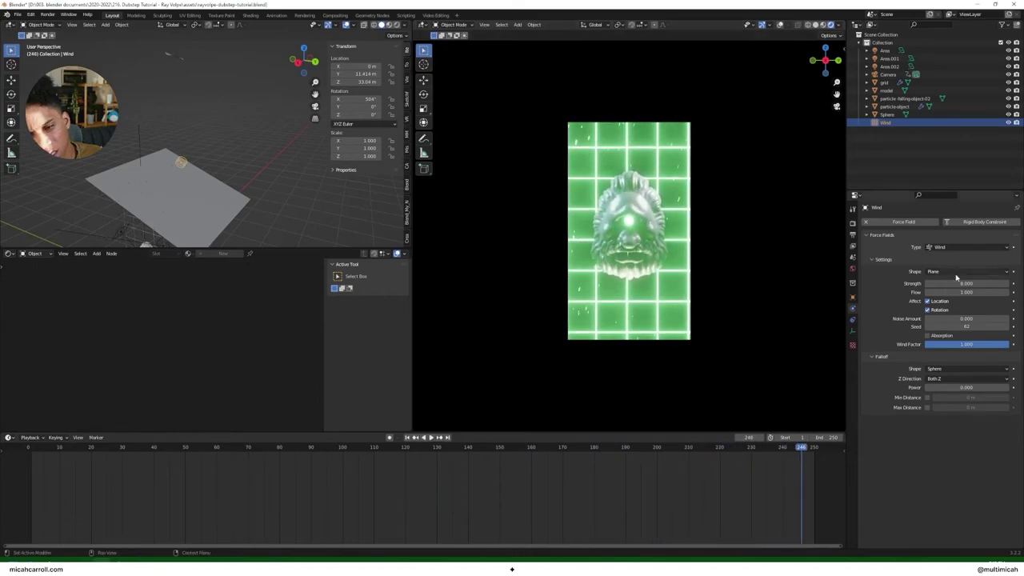
Step: Rotate the particle-falling-object-02 shard about the X axis to about 8.5° and play back the result
middle_drag(257, 146, 224, 130)
click(188, 92)
middle_drag(188, 92, 196, 117)
scroll(196, 118, up, 2)
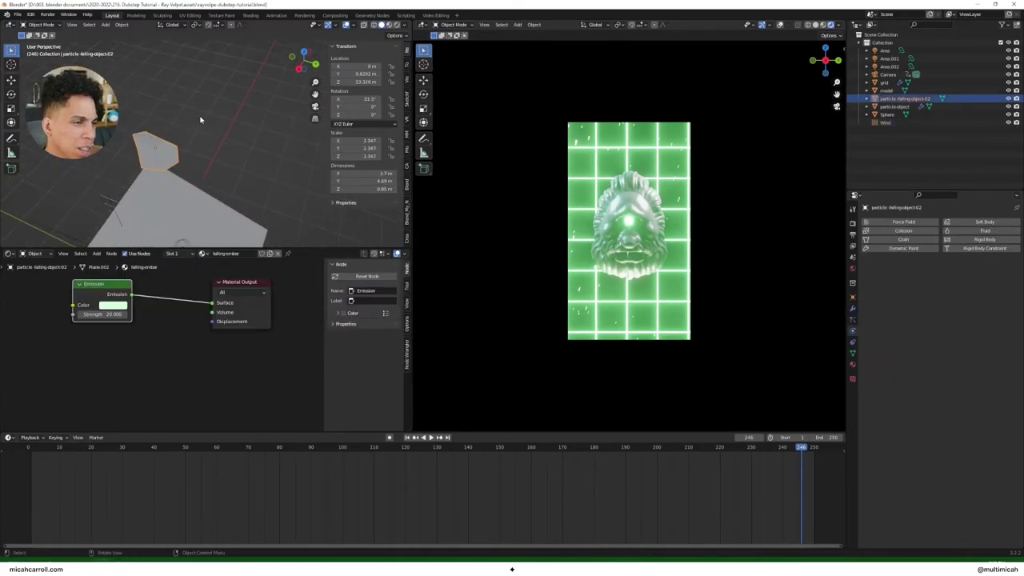
key(r)
key(x)
click(216, 121)
key(space)
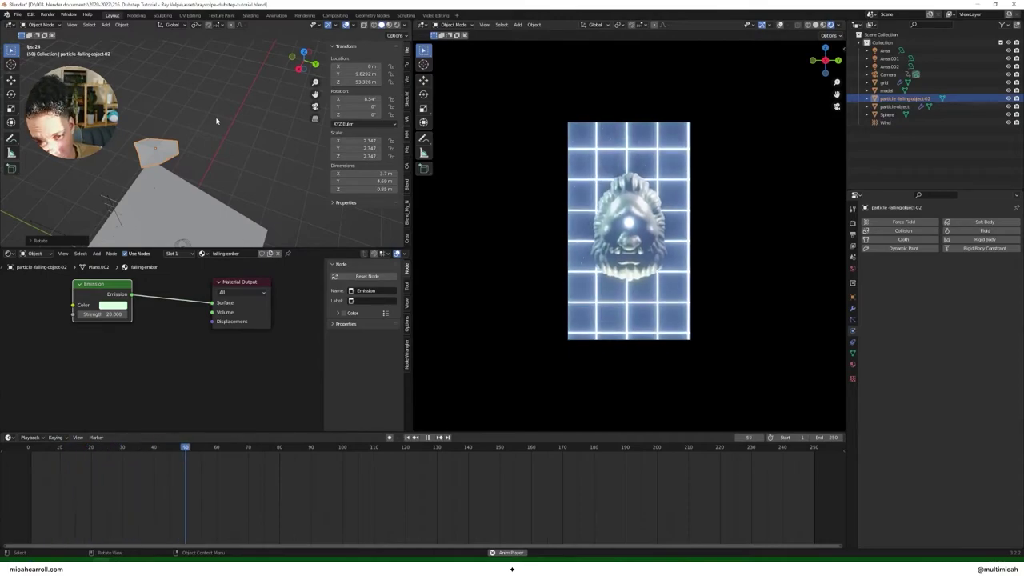
key(Escape)
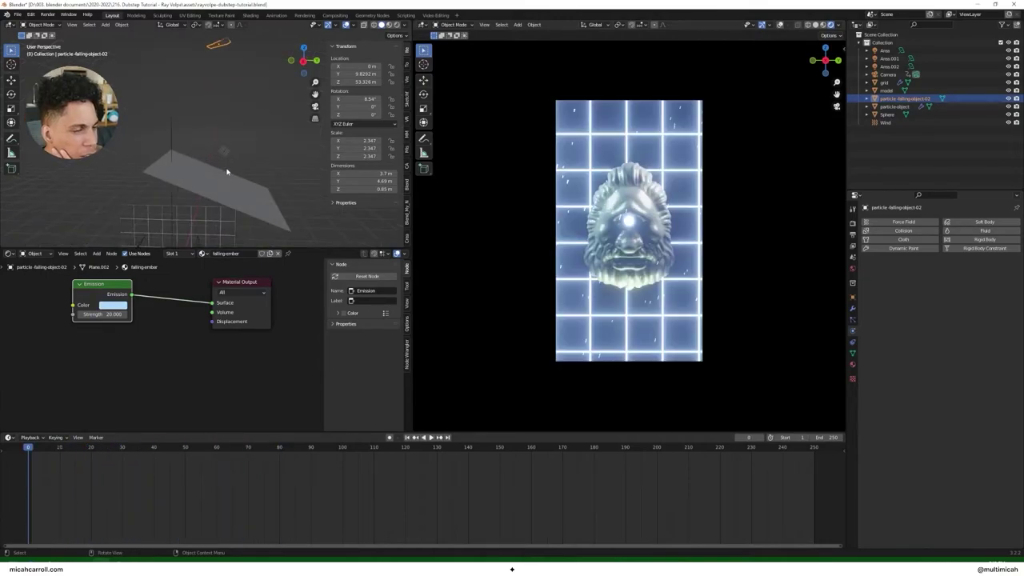
Step: Examine the emitter plane, the wind field and the particle fall by scrubbing the timeline and returning to frame 0
click(267, 219)
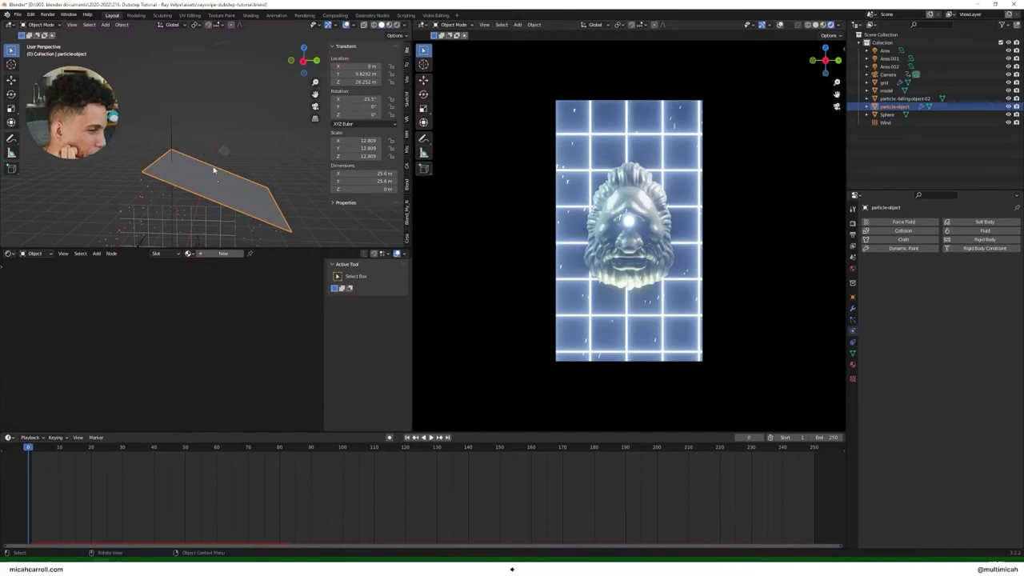
middle_drag(214, 170, 219, 161)
click(236, 141)
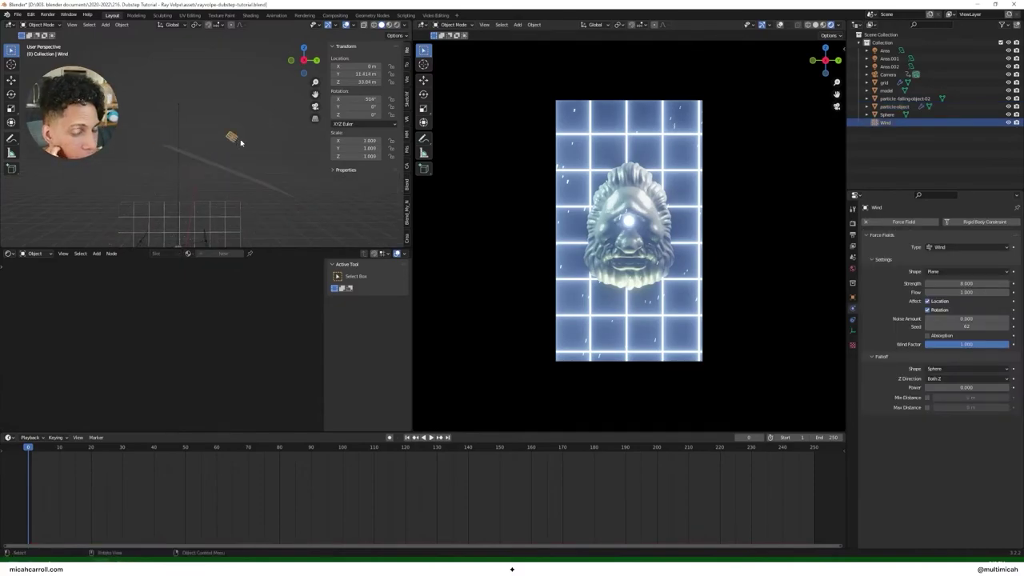
middle_drag(236, 141, 244, 123)
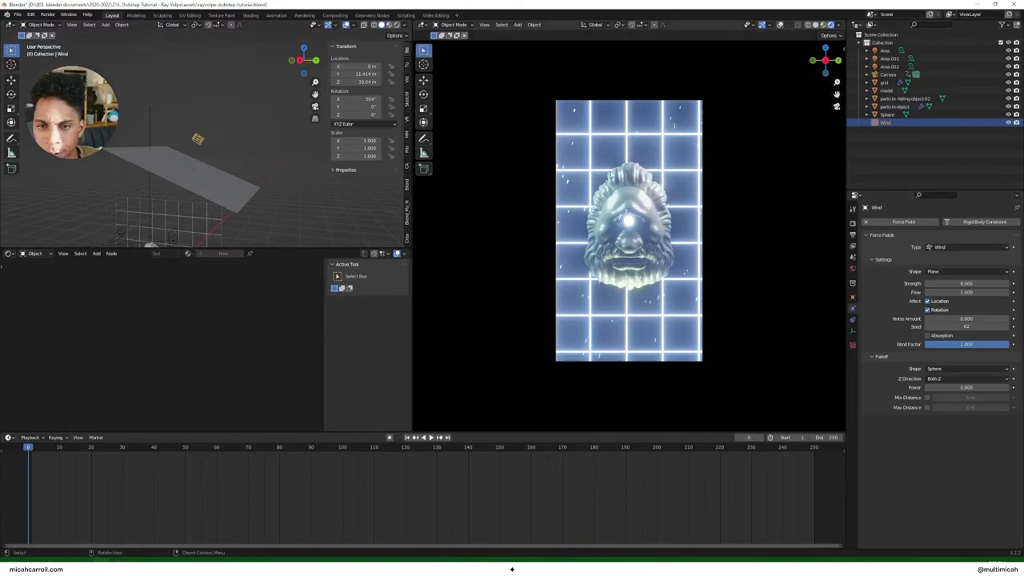
mouse_move(300, 212)
middle_down()
mouse_move(324, 182)
mouse_move(299, 208)
middle_up()
drag(28, 449, 357, 453)
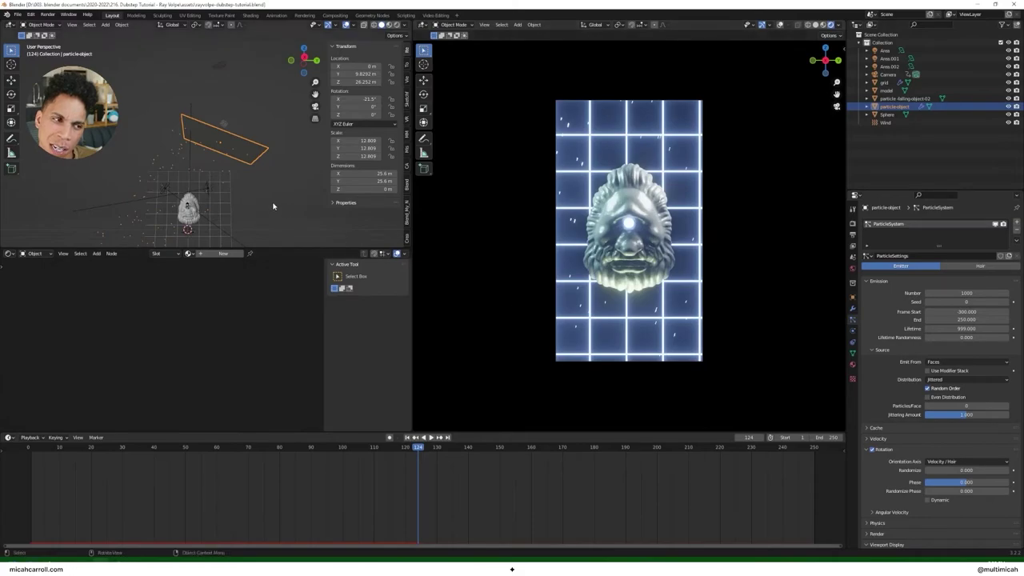
middle_drag(272, 206, 262, 227)
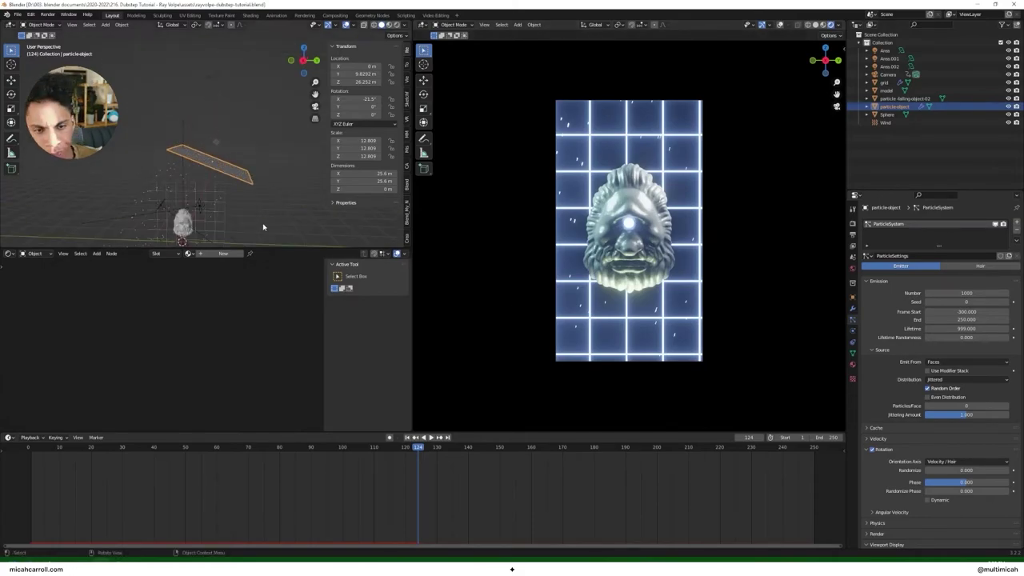
drag(342, 453, 28, 468)
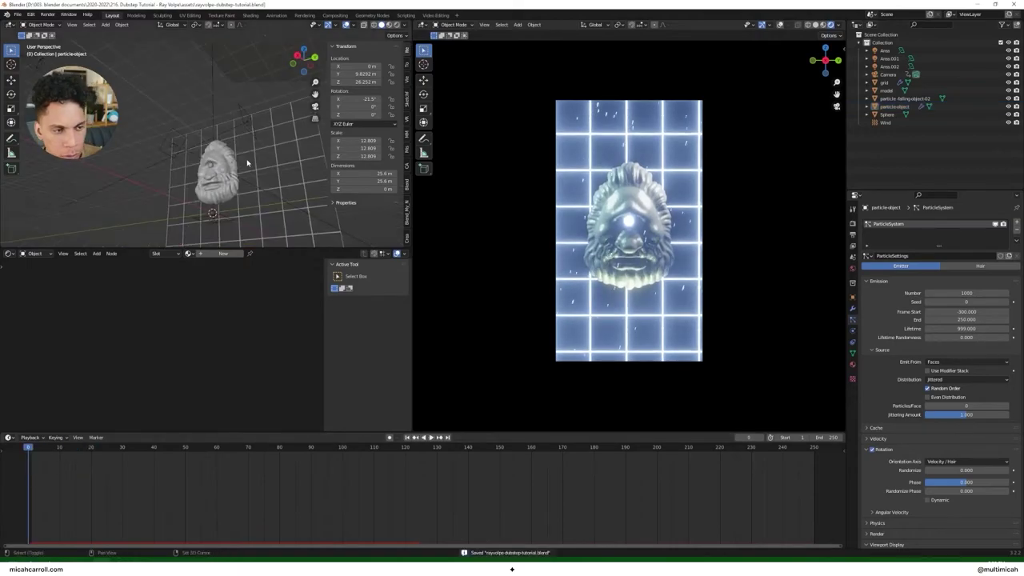
mouse_move(247, 163)
shift+middle_down()
mouse_move(223, 192)
mouse_move(246, 219)
mouse_move(223, 192)
mouse_move(224, 205)
mouse_move(219, 171)
mouse_move(233, 165)
mouse_move(213, 167)
mouse_move(247, 168)
shift+middle_up()
scroll(223, 192, down, 4)
scroll(221, 170, up, 3)
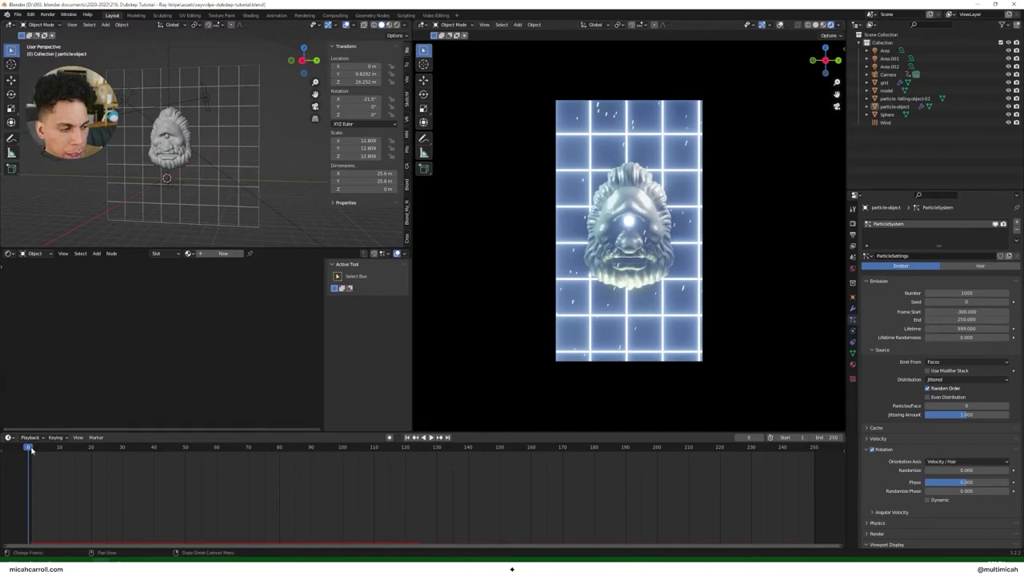
Step: Rename the existing animated camera as "camera-01 - main"
click(888, 75)
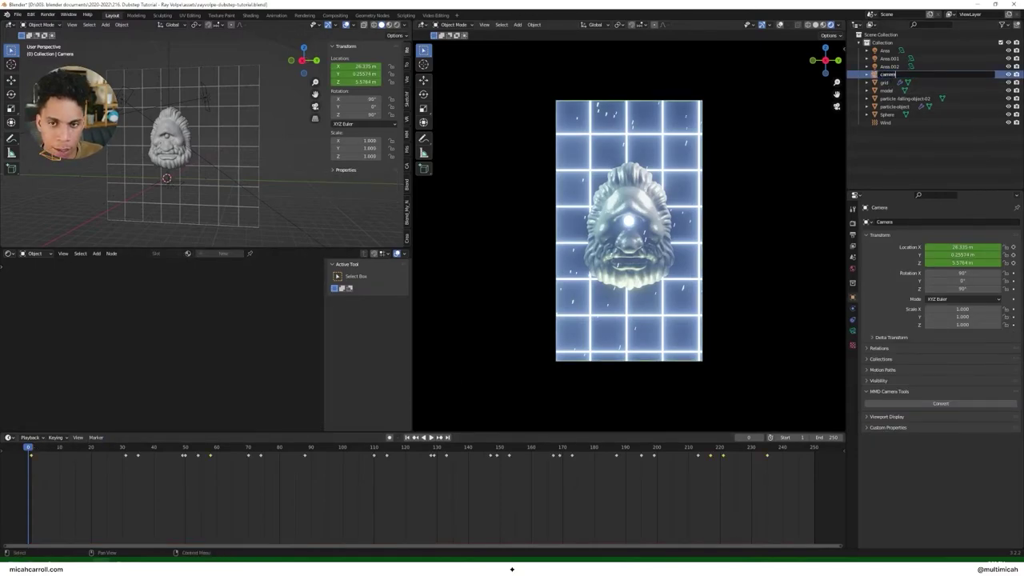
text(in)
key(Return)
mouse_move(229, 193)
middle_down()
mouse_move(217, 201)
mouse_move(222, 188)
middle_up()
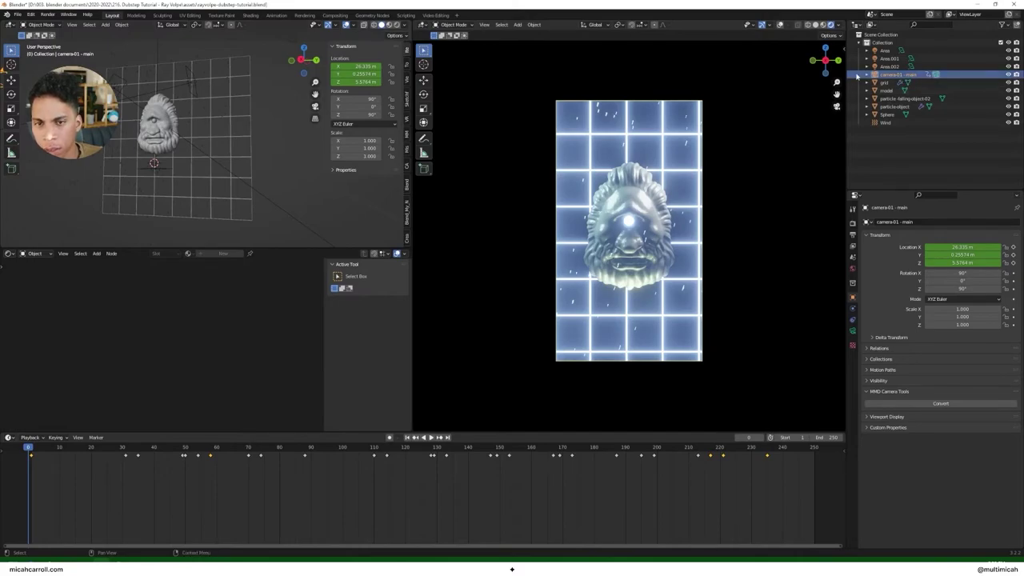
Step: Add a second camera at the scene origin, aligned to the right orthographic view facing the head model
key(KP_3)
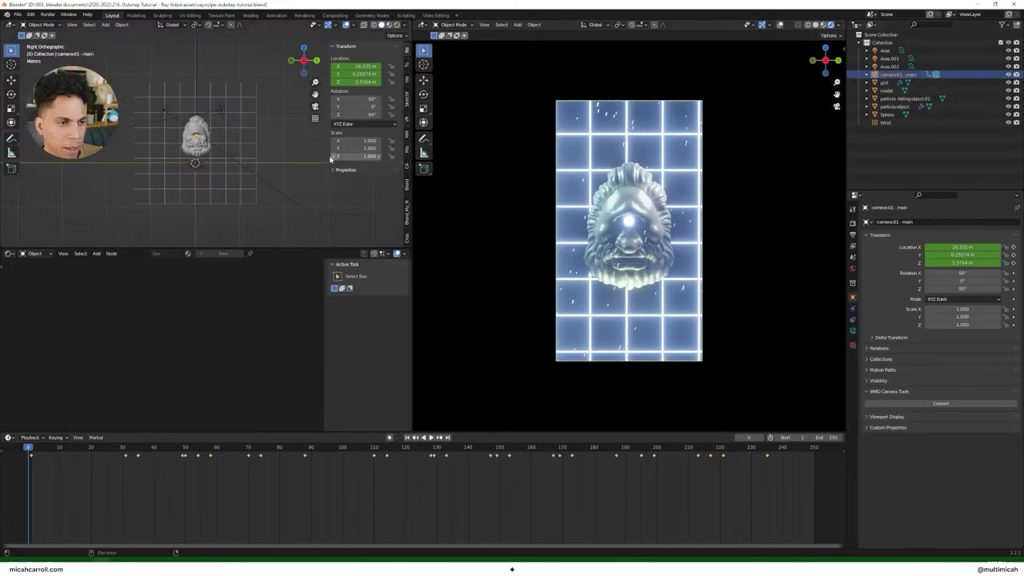
key(shift+a)
click(219, 148)
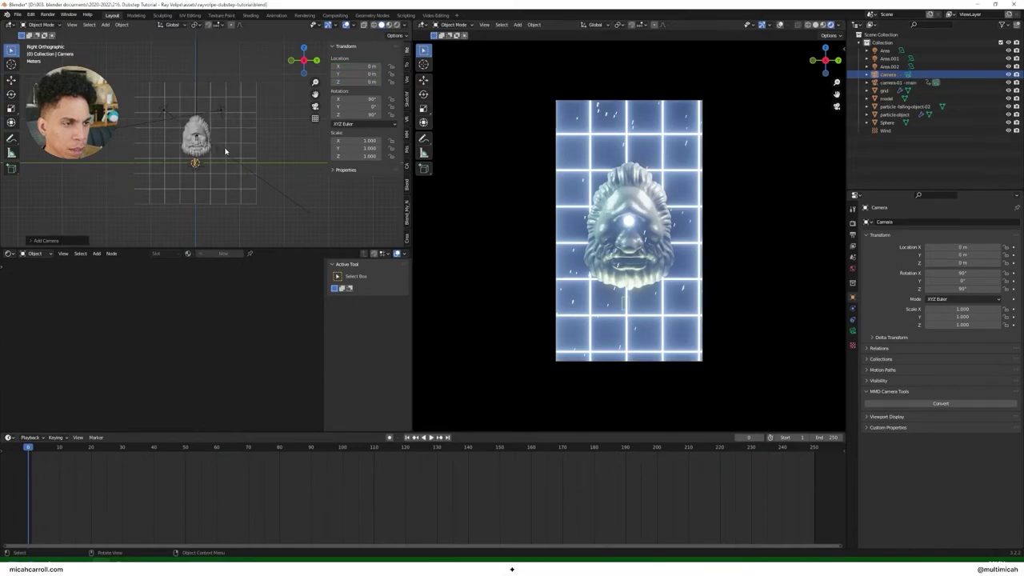
middle_drag(223, 150, 244, 162)
key(g)
key(z)
right_click(227, 186)
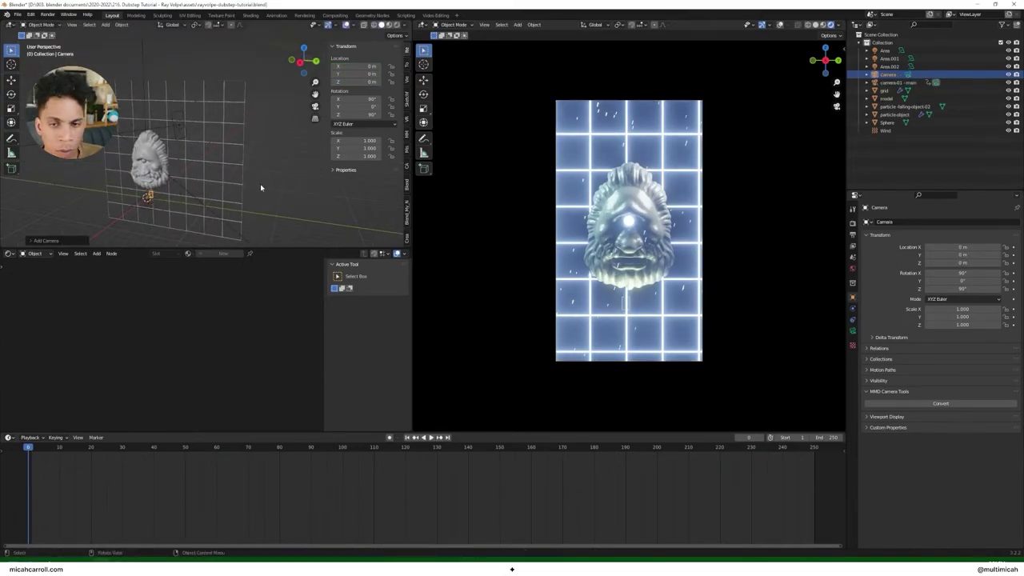
Step: Rename the newly added camera as "camera-02"
scroll(259, 183, down, 5)
key(F2)
text(camera-02)
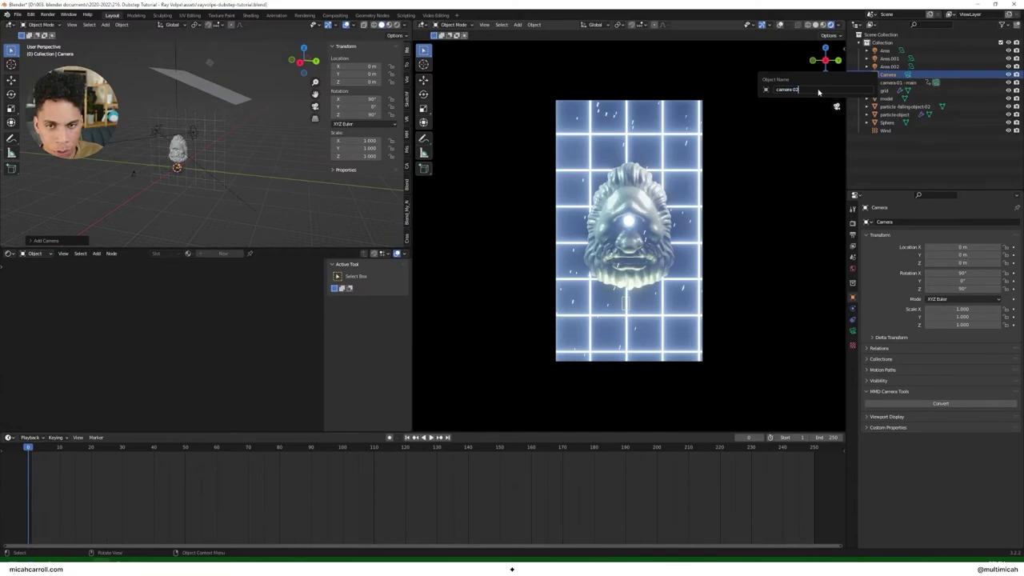
key(Return)
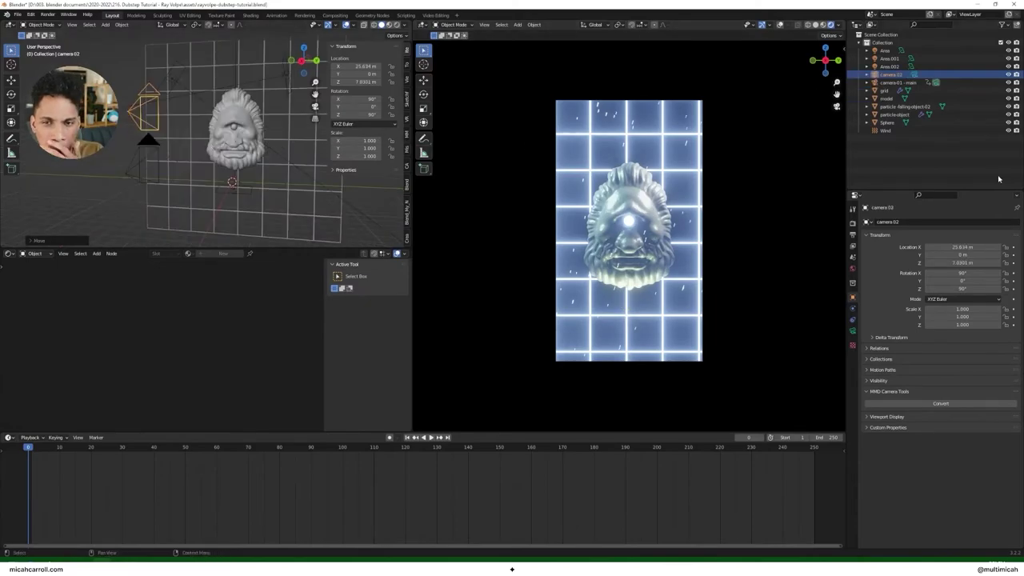
Step: Make camera-02 the active scene camera
click(854, 244)
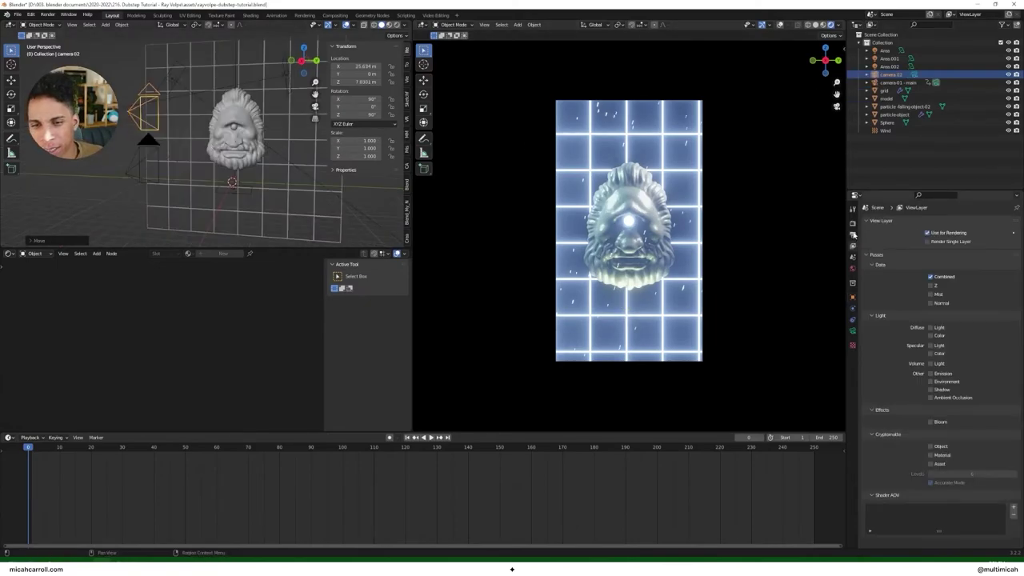
click(852, 256)
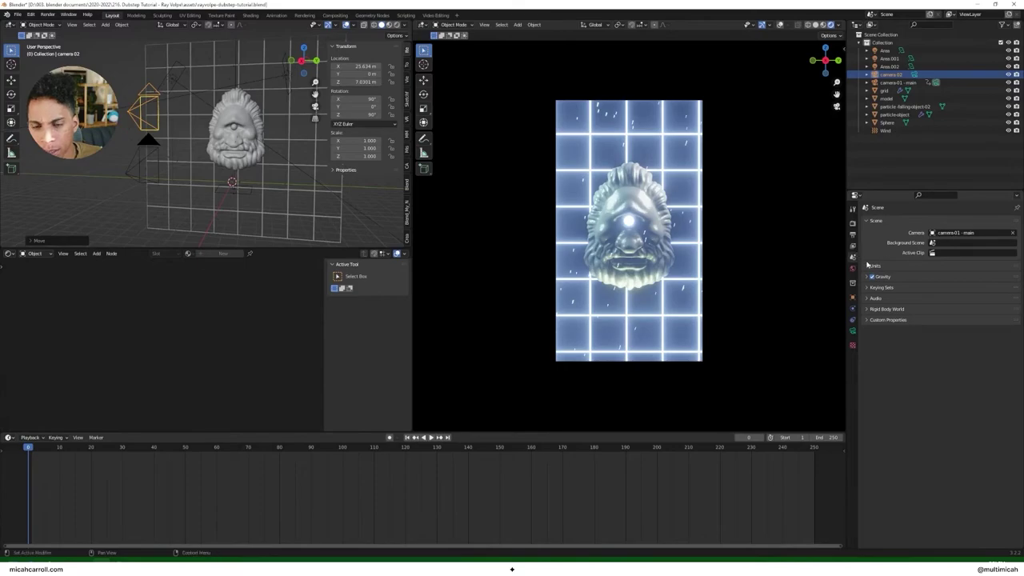
click(962, 233)
click(959, 250)
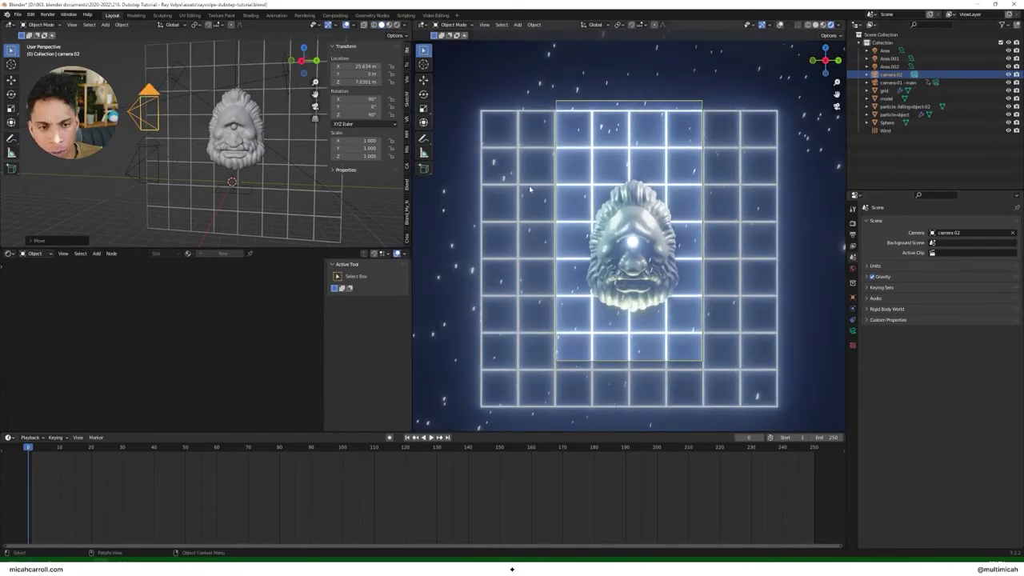
scroll(657, 224, up, 2)
scroll(656, 224, down, 1)
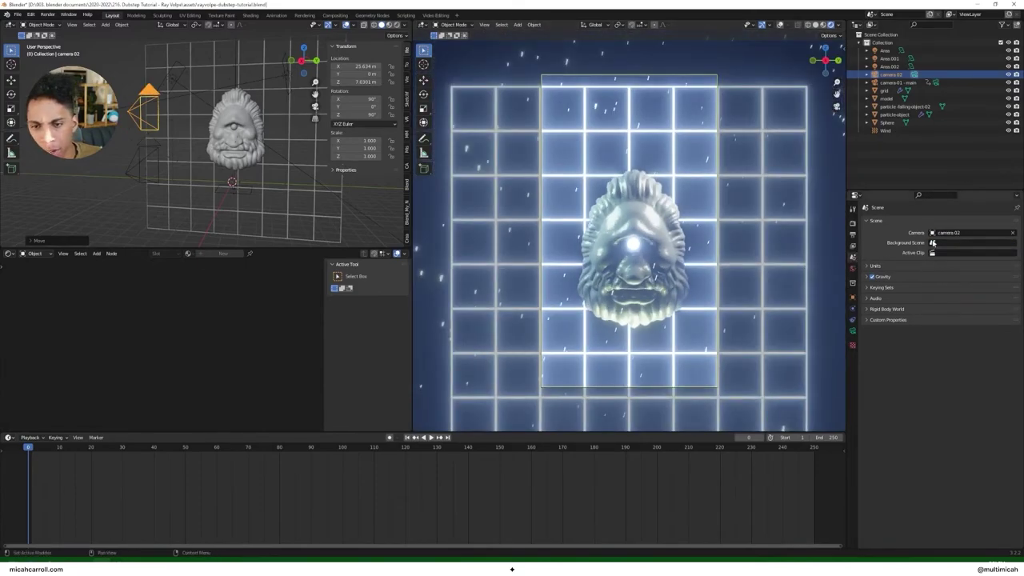
Step: Change camera-02's lens type to Orthographic
click(852, 332)
click(949, 245)
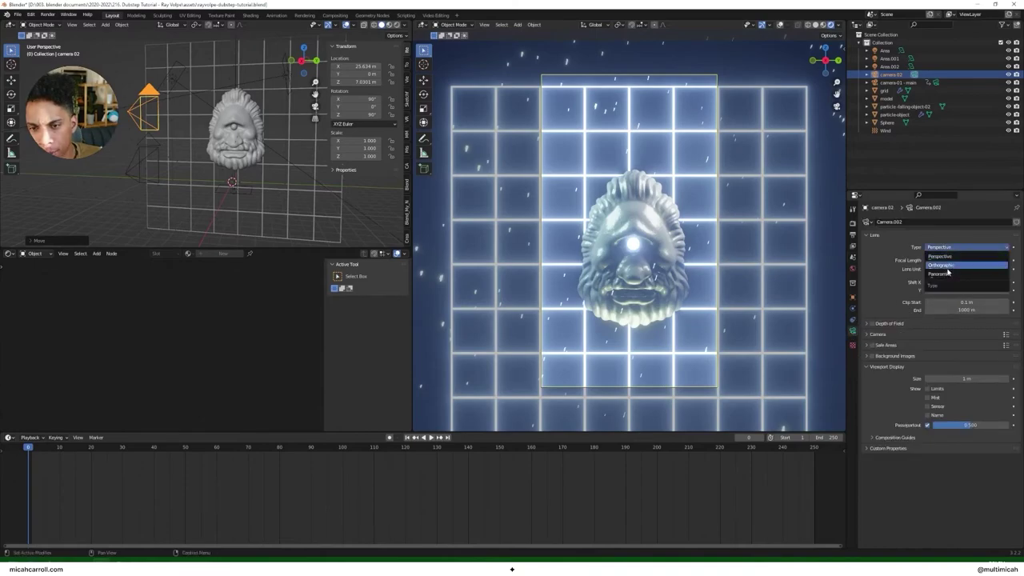
click(951, 267)
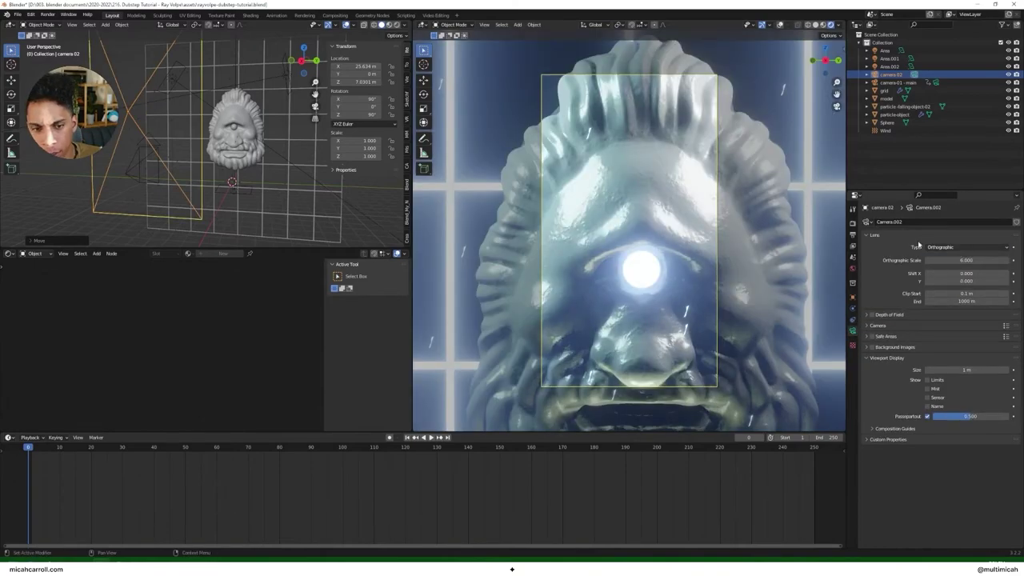
Step: Lower camera-02 along Z to about 4.86 m and shift it along Y to about 1.82 m
key(g)
key(z)
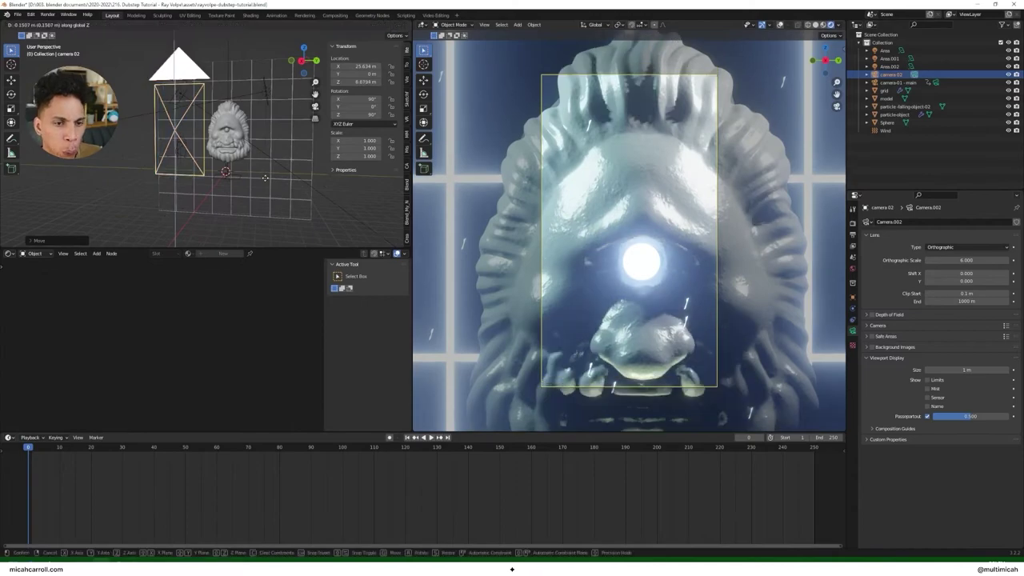
click(264, 209)
middle_drag(265, 207, 294, 212)
key(g)
key(y)
click(321, 215)
Step: Rotate camera-02 about Z to about 96.9° and set its orthographic scale to about 10.75
key(r)
key(z)
click(274, 205)
mouse_move(998, 260)
mouse_down()
mouse_move(1018, 260)
mouse_move(971, 259)
mouse_move(991, 260)
mouse_up()
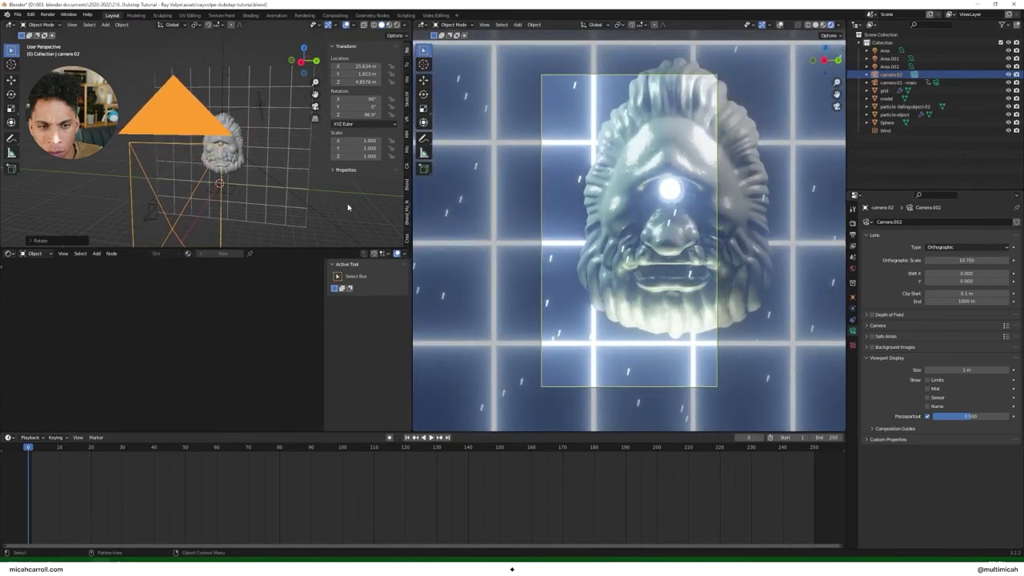
key(g)
key(z)
right_click(278, 195)
Step: Use walk navigation to place camera-02 at a three-quarter angle to the head, turned to about 115° around Z
key(shift+grave)
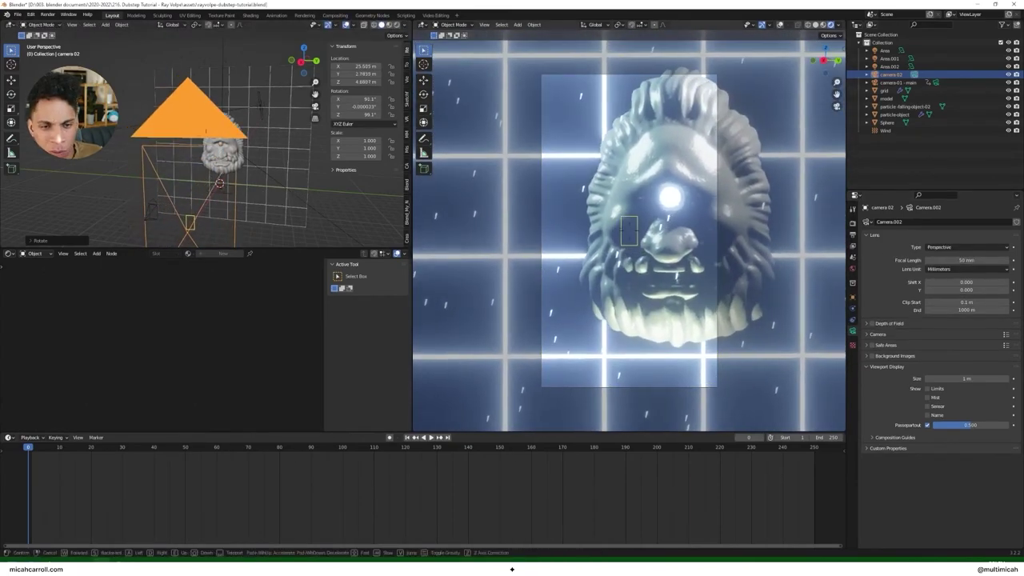
key(d)
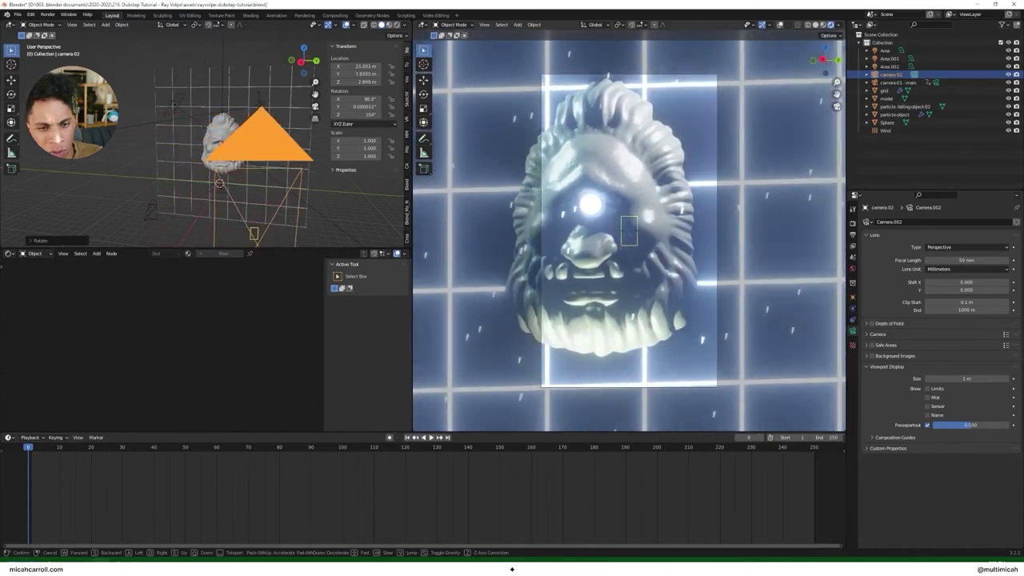
key(w)
key(d)
key(w)
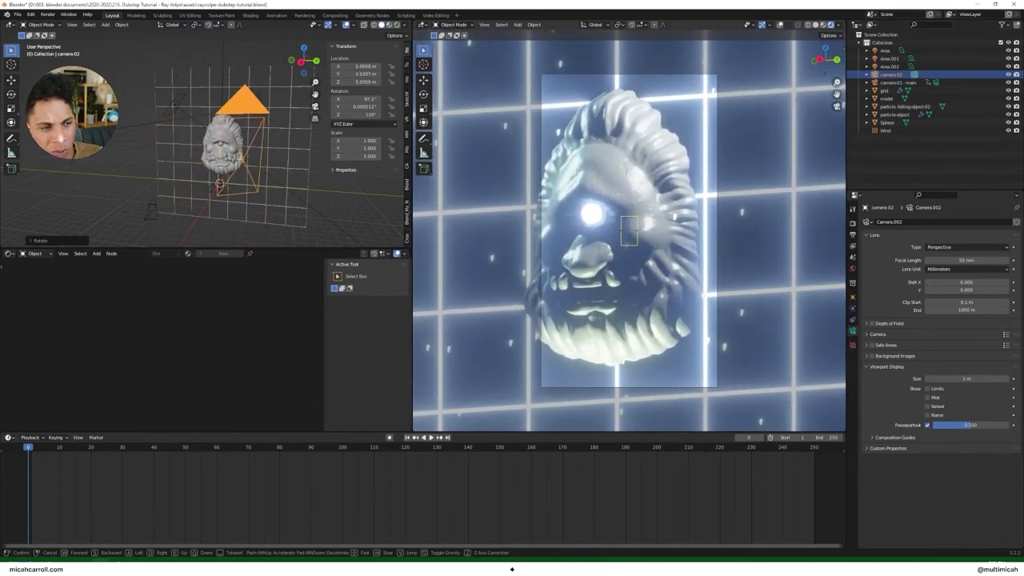
key(a)
key(d)
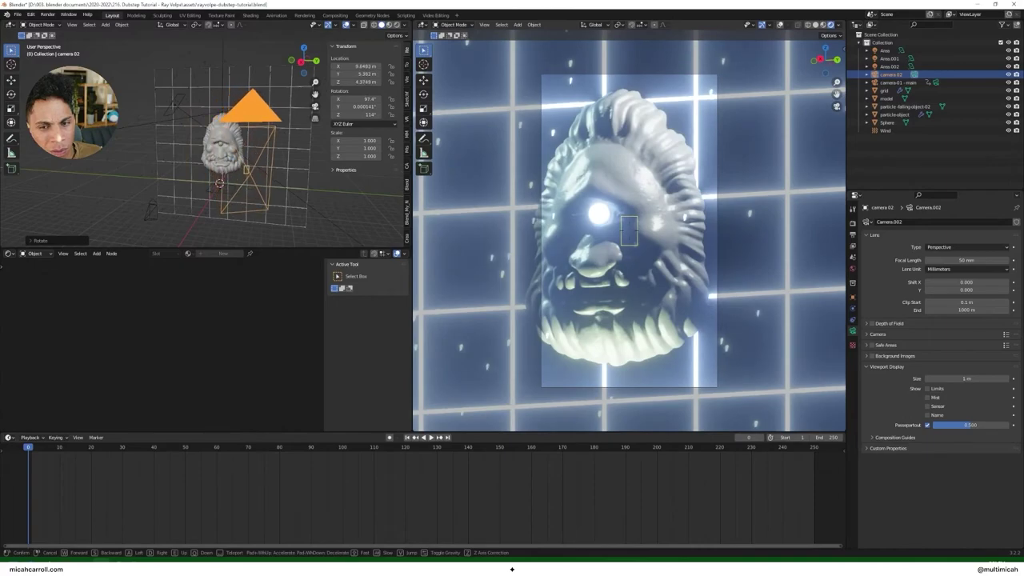
key(s)
click(707, 245)
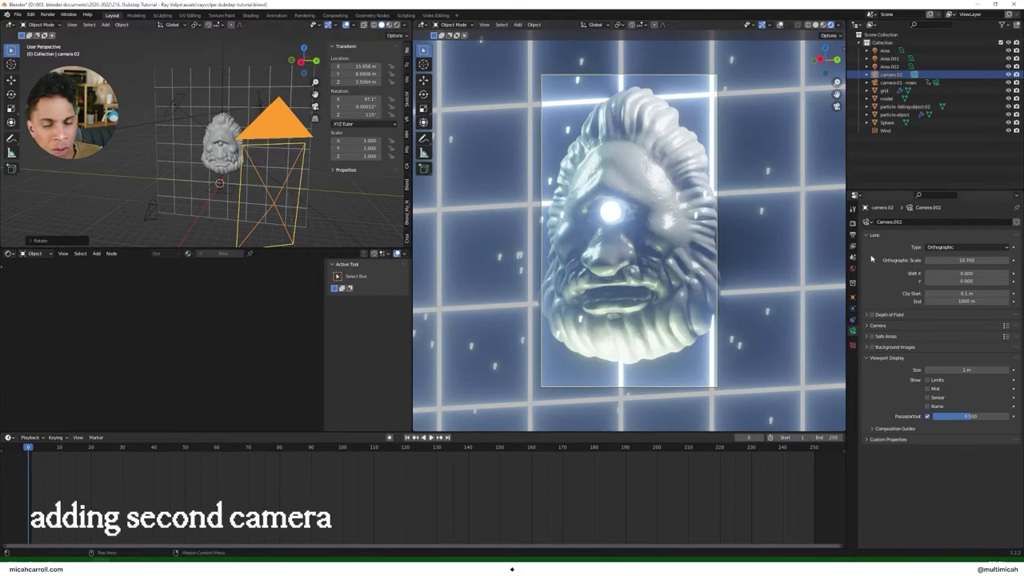
Step: Return camera-02 to the Perspective lens type and walk it in close to the side of the face
click(953, 248)
click(951, 257)
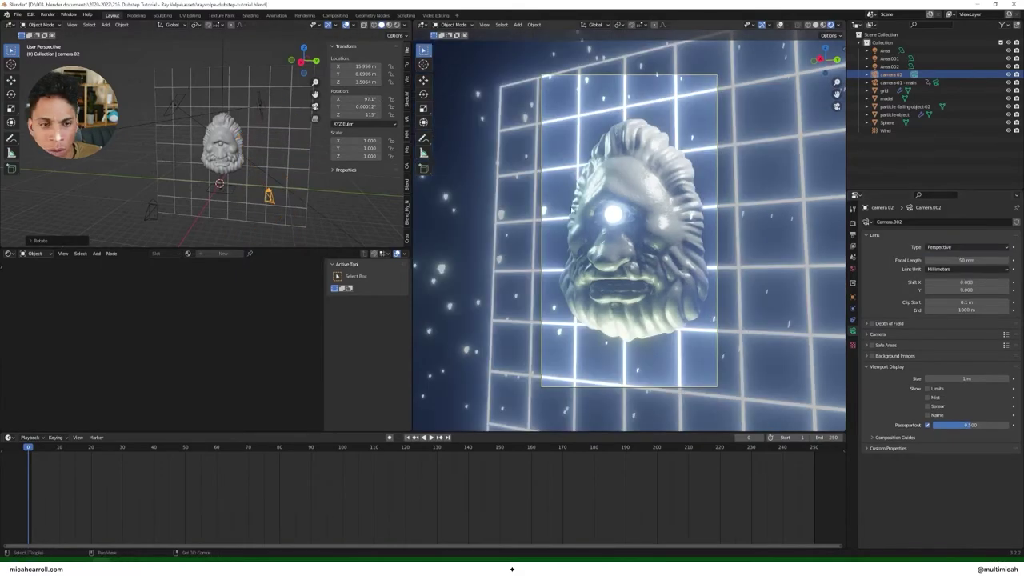
key(shift+grave)
key(d)
key(w)
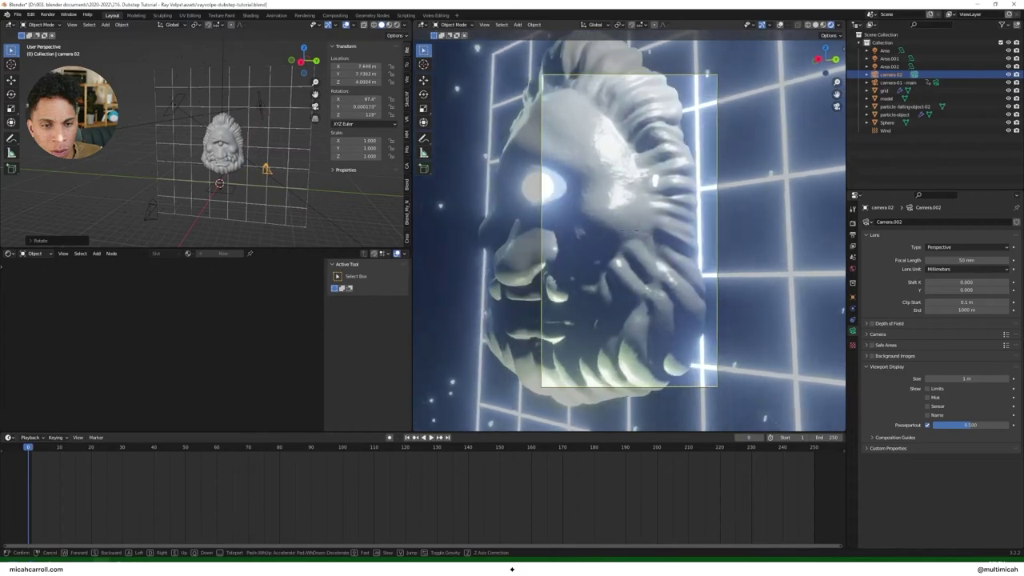
key(w)
key(q)
key(s)
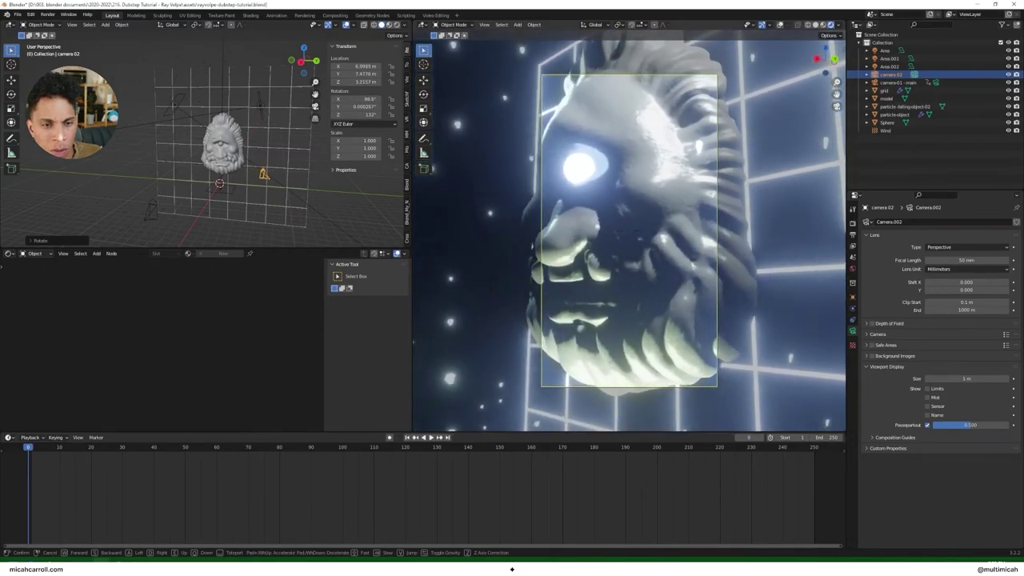
Step: Rehearse a camera-02 sweep from one side of the face across the front to the opposite side
key(a)
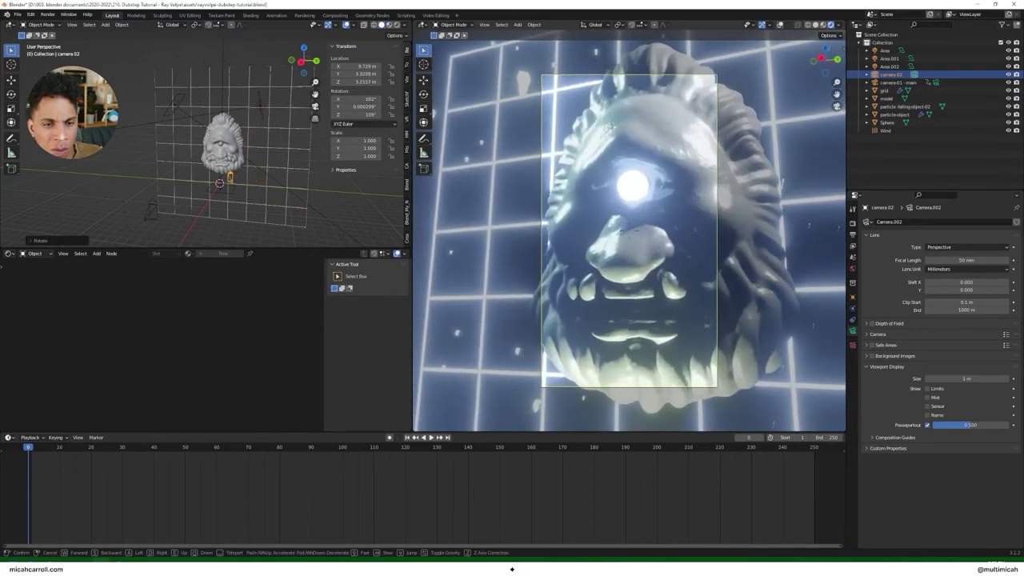
key(a)
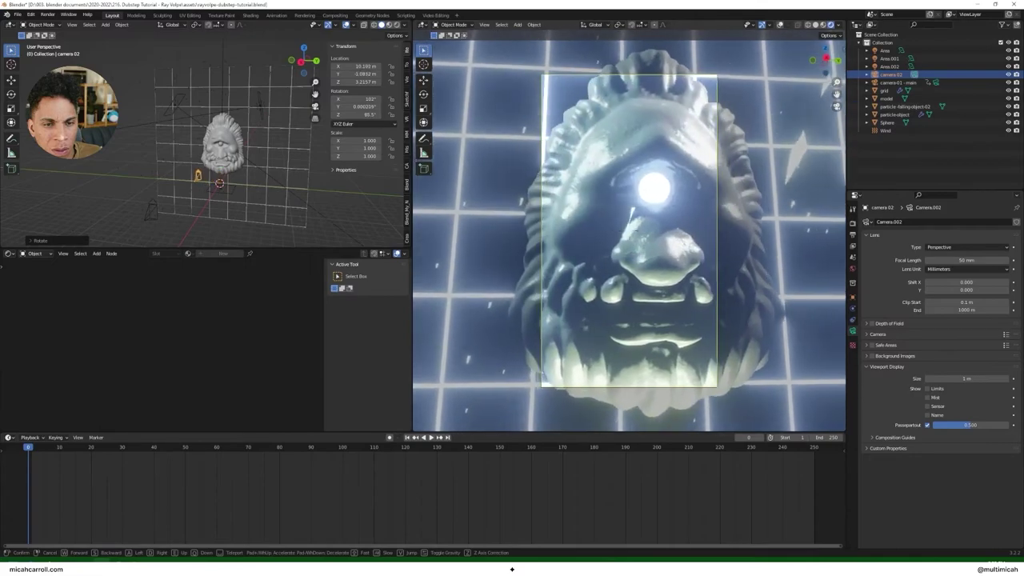
key(d)
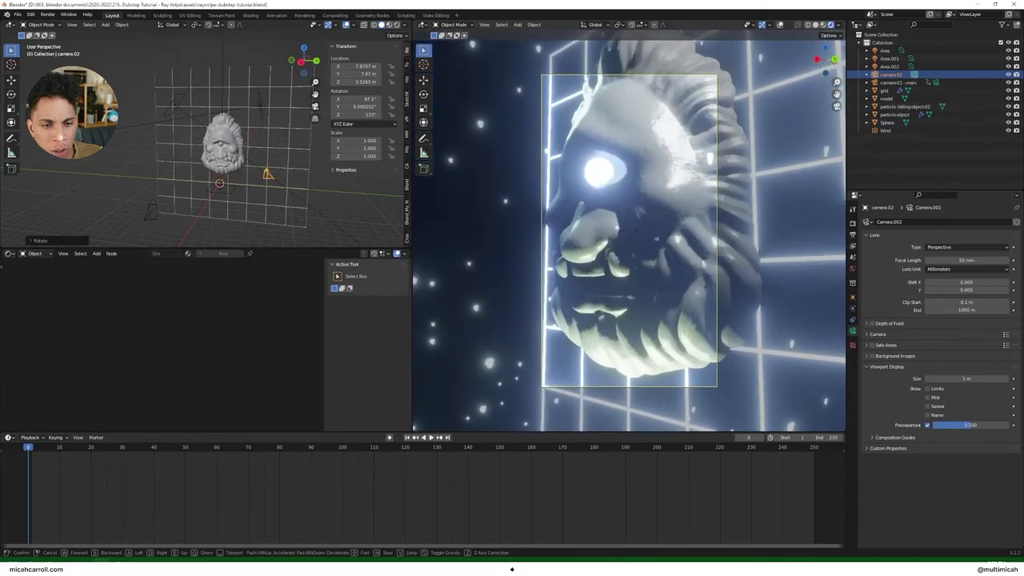
key(q)
key(d)
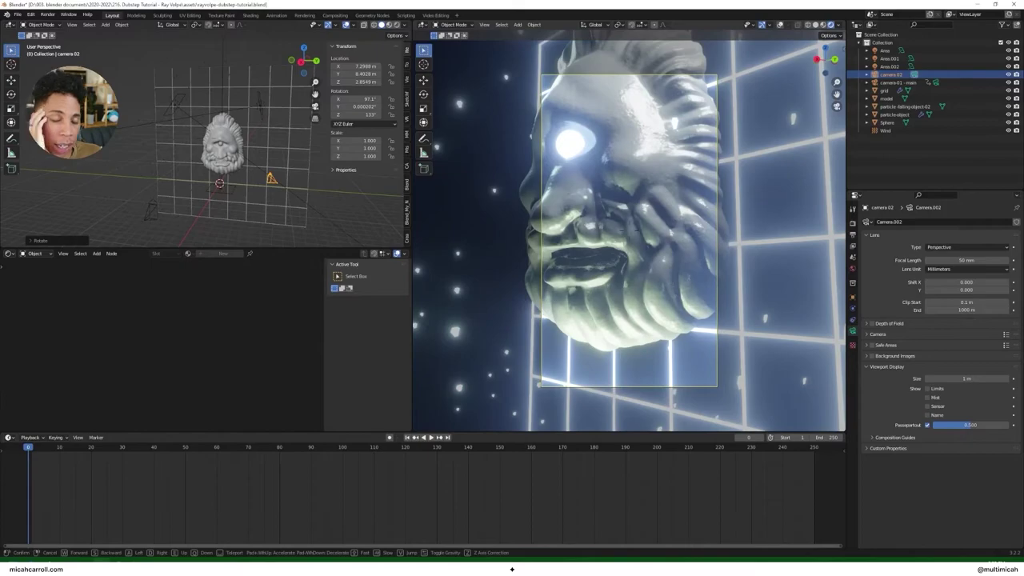
key(e)
key(a)
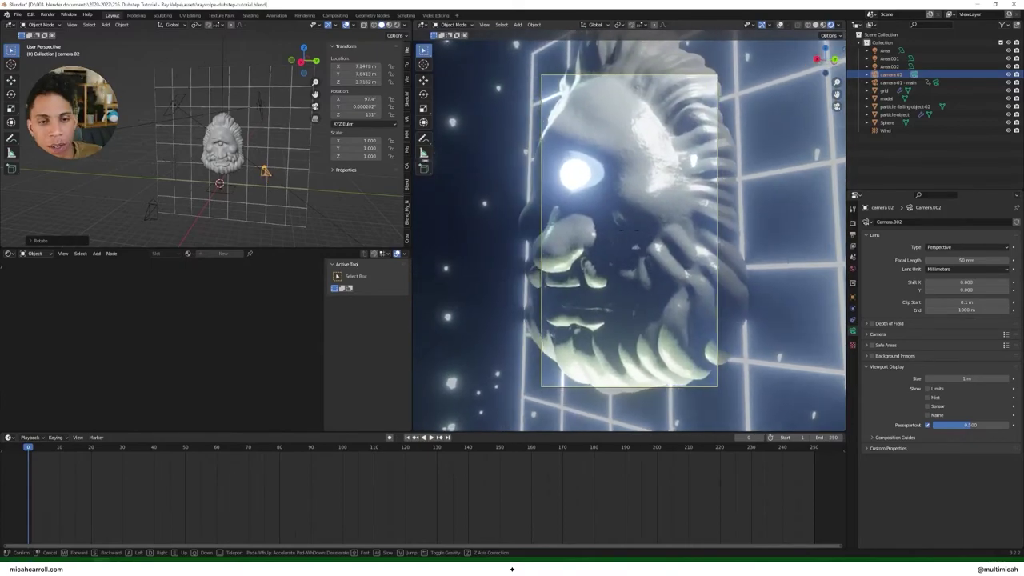
key(a)
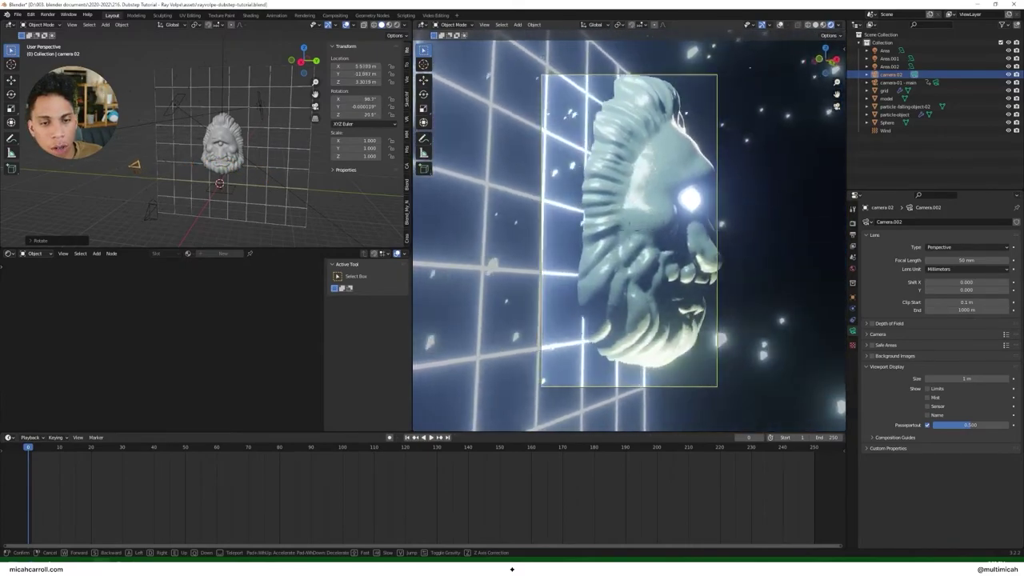
Step: Walk camera-02 back around the head to a close three-quarter view, turned to about 134° around Z
key(w)
key(d)
key(d)
key(q)
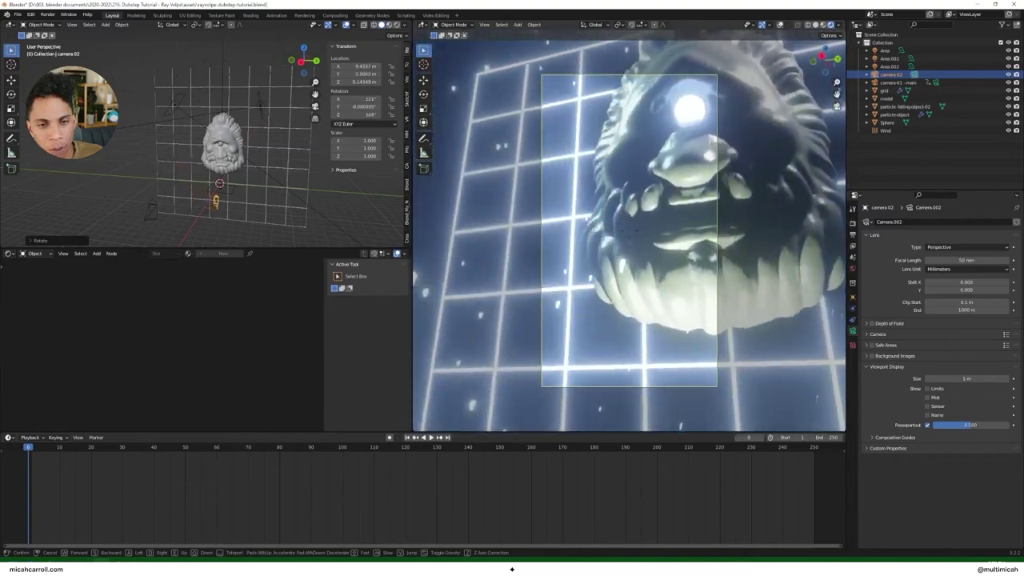
key(d)
key(e)
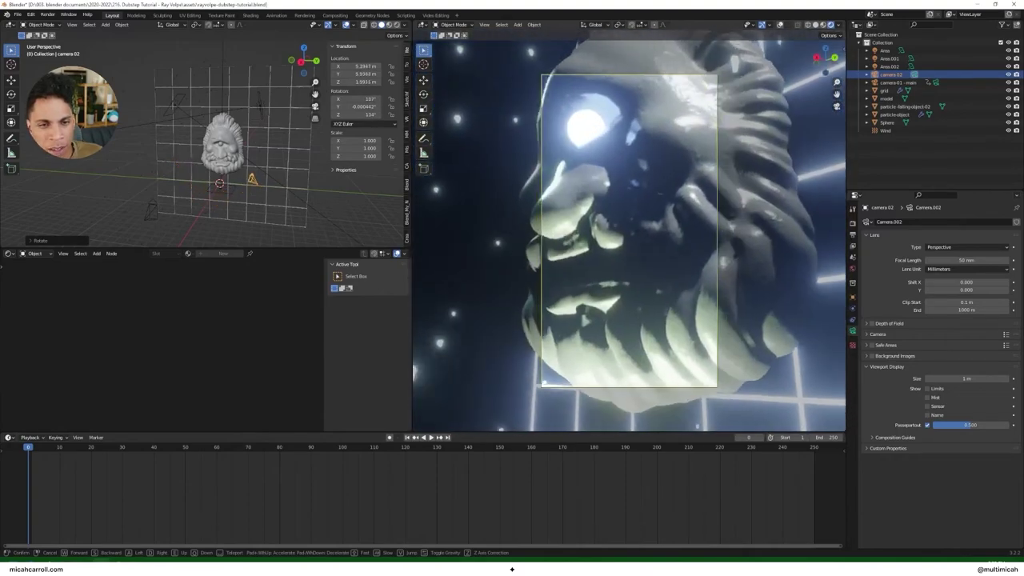
key(e)
key(s)
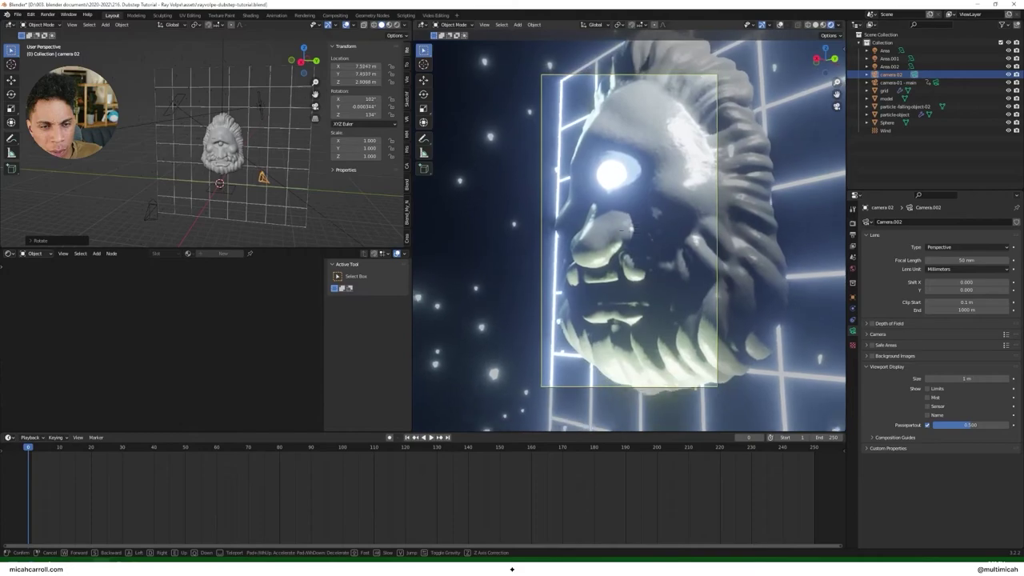
click(629, 234)
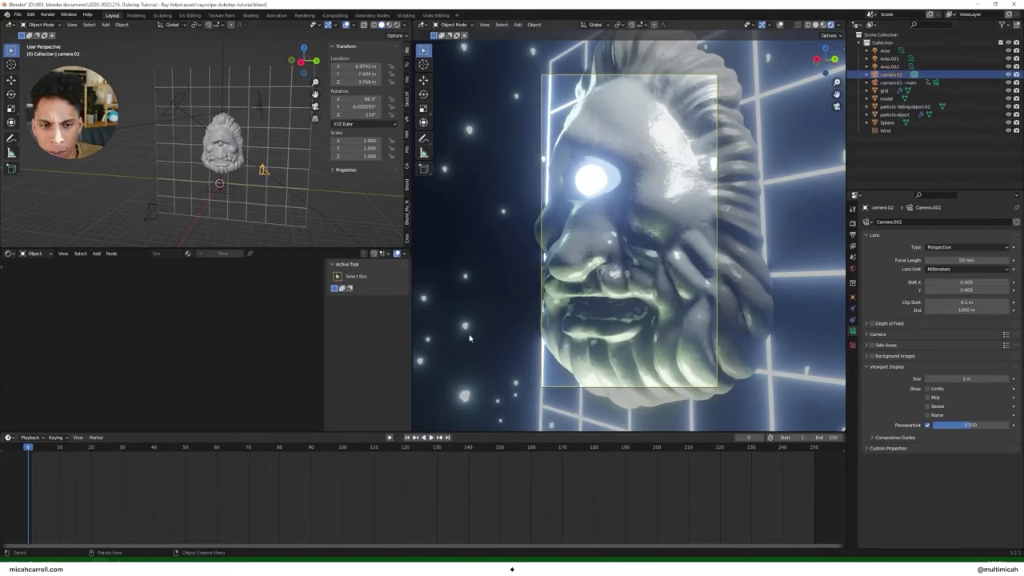
Step: With auto keying on, adjust camera-02's close-up of the face and key its location and rotation at frame 0
key(shift+grave)
key(w)
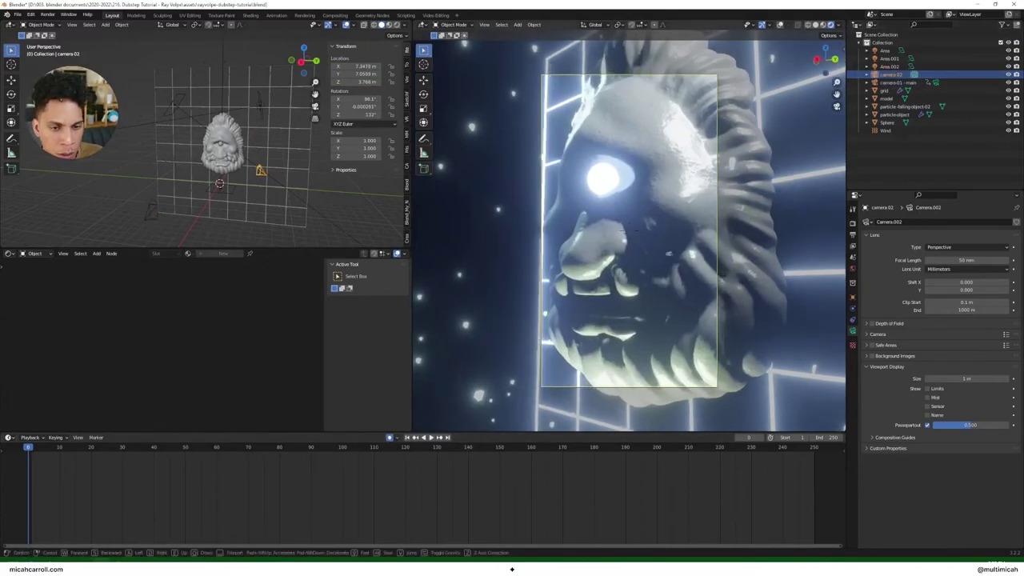
key(s)
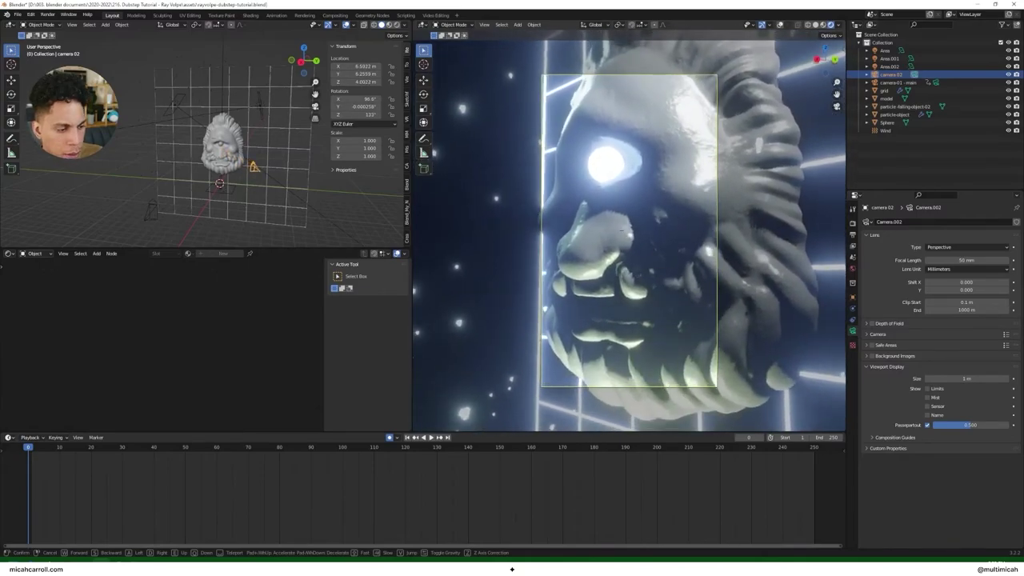
click(539, 312)
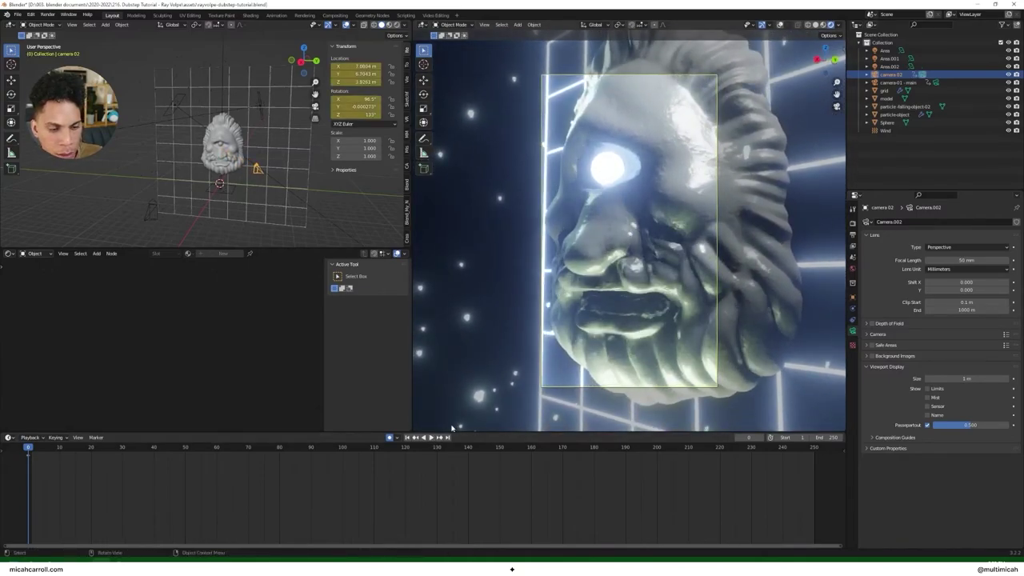
Step: Record camera-02 sweeping across the face with walk navigation while the timeline plays, keying every frame from about 10 to 181
click(430, 437)
key(shift+grave)
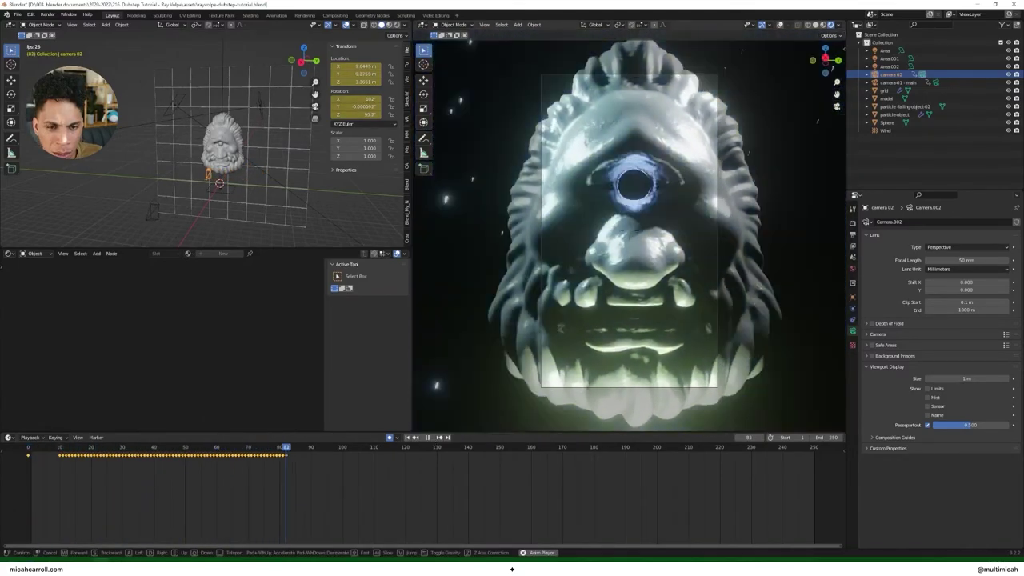
key(a)
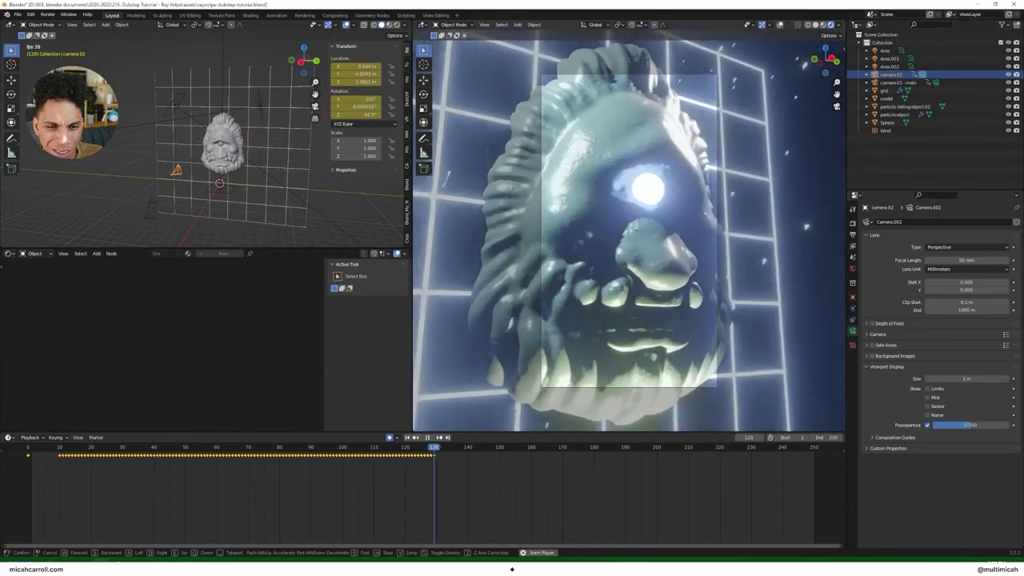
click(630, 234)
Step: Review the recorded camera-02 sweep by scrubbing and playing the timeline from the start
drag(395, 449, 464, 460)
key(space)
drag(573, 453, 28, 456)
key(space)
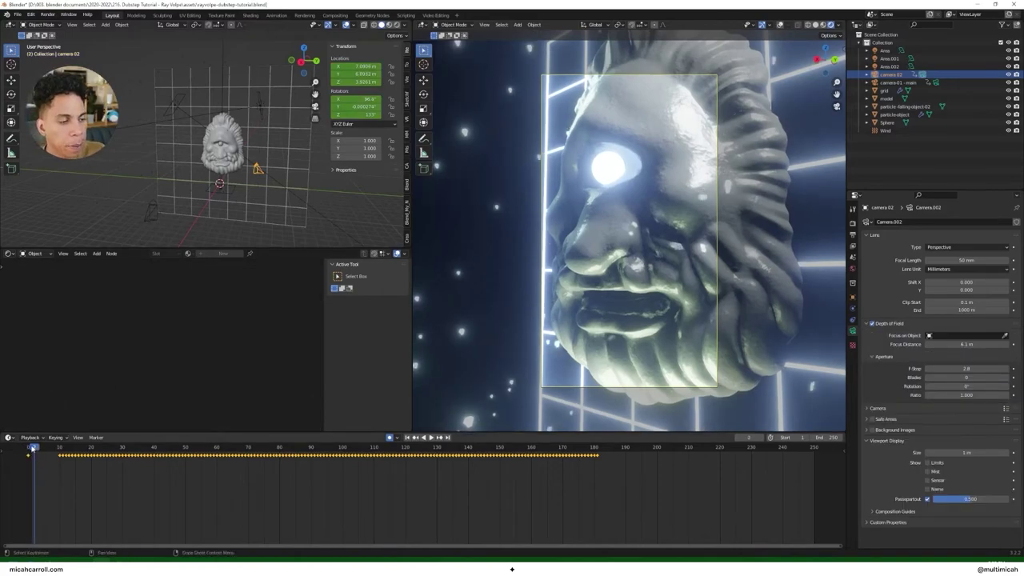
Step: Replay the recorded camera-02 sweep and set the camera's passepartout opacity to 1.000
key(space)
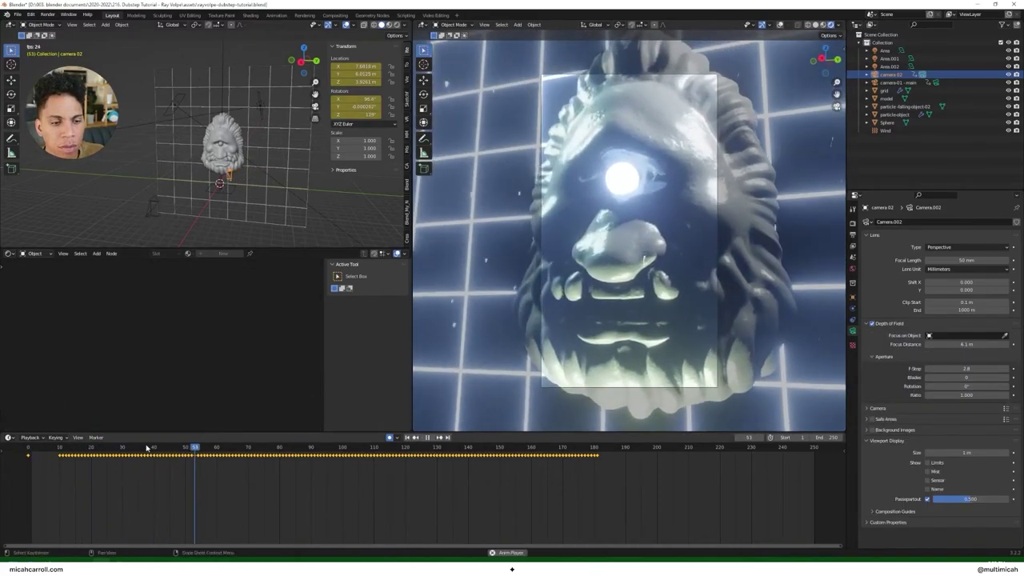
key(space)
key(space)
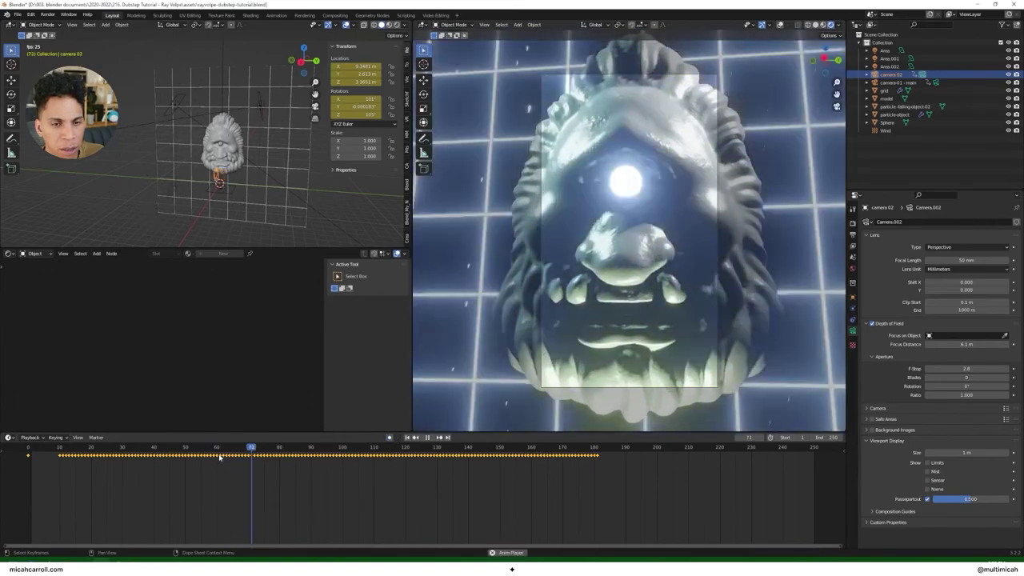
drag(950, 501, 1012, 502)
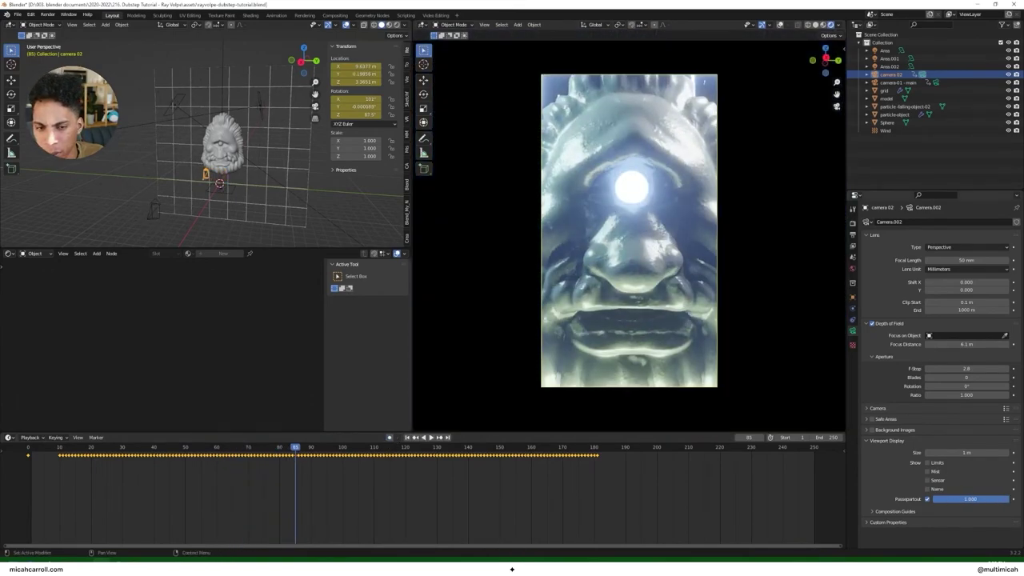
Step: Replay part of the camera-02 sweep, then show the full extent of its animation curves in the Graph Editor
key(space)
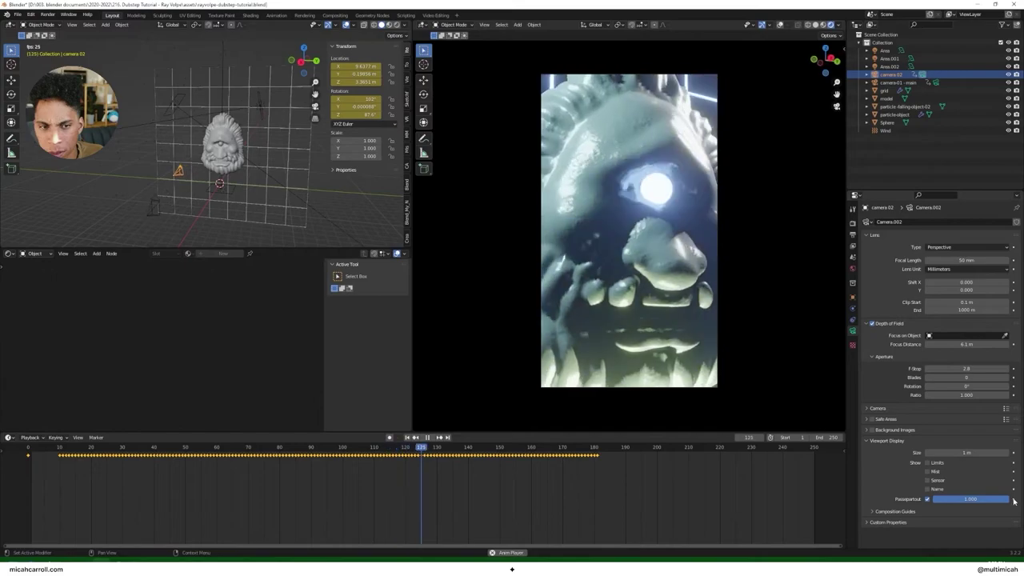
key(space)
click(15, 439)
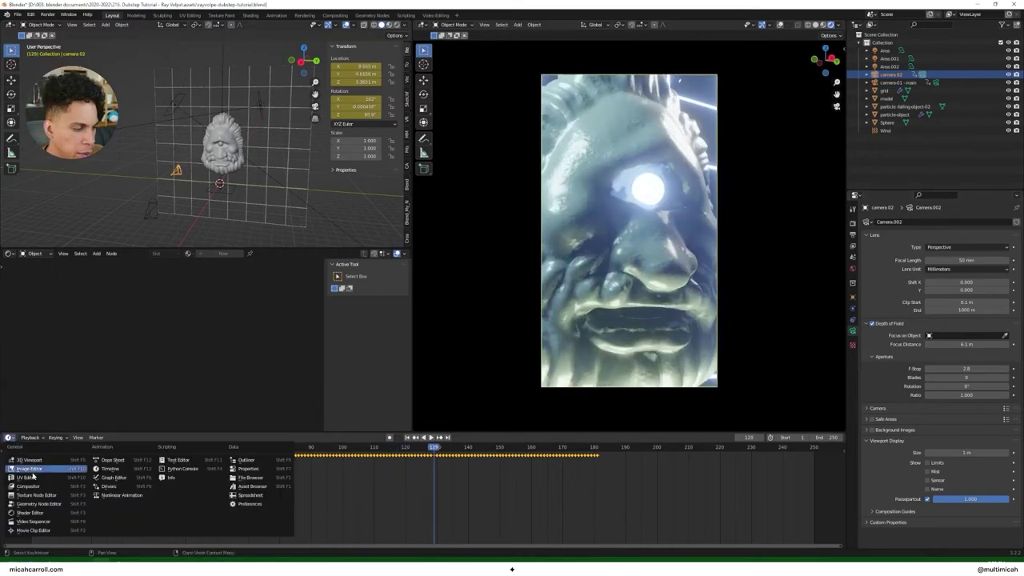
click(114, 478)
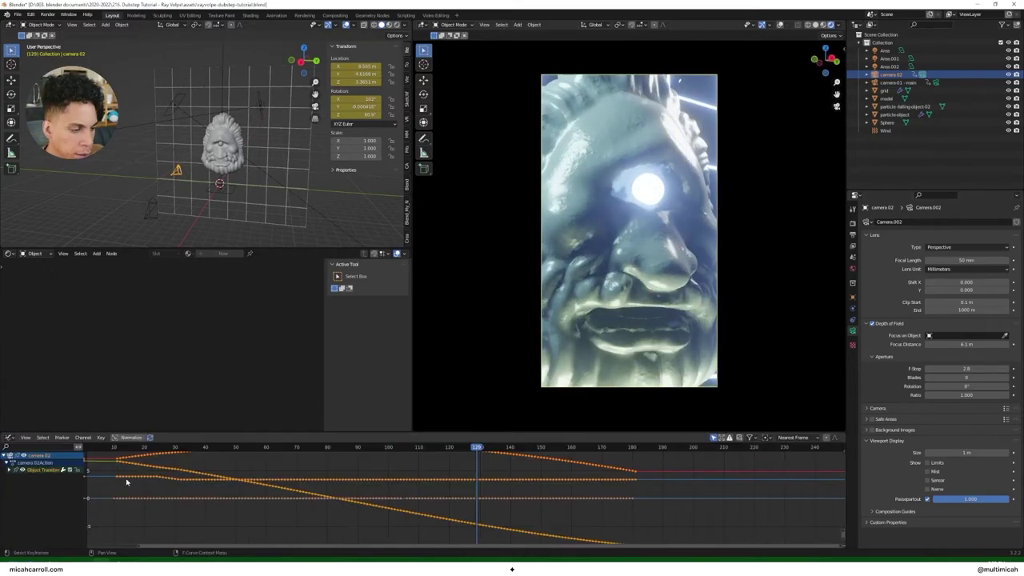
key(Home)
right_click(346, 488)
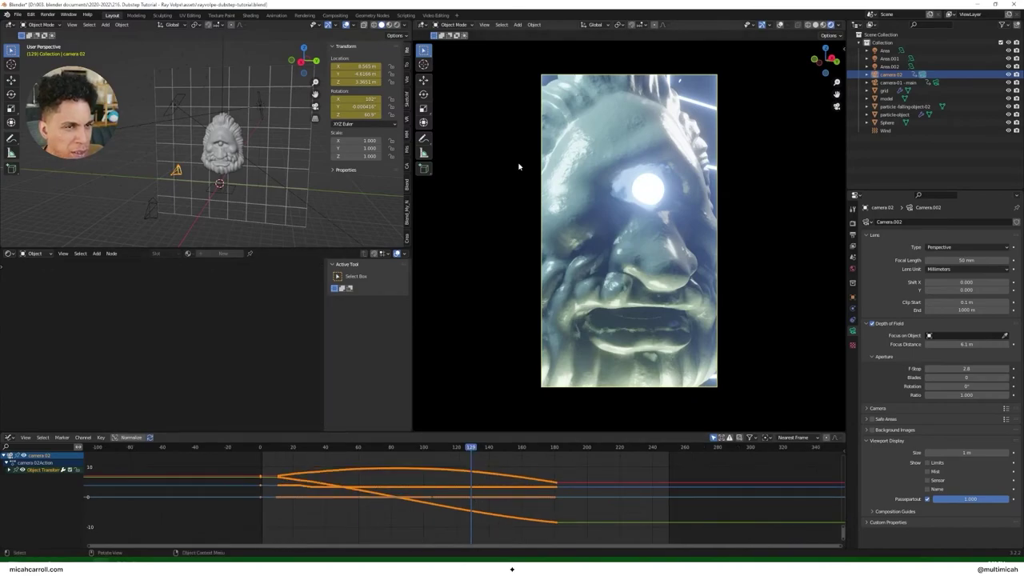
Step: Apply Smooth Keys to all of camera-02's recorded animation curves
click(86, 440)
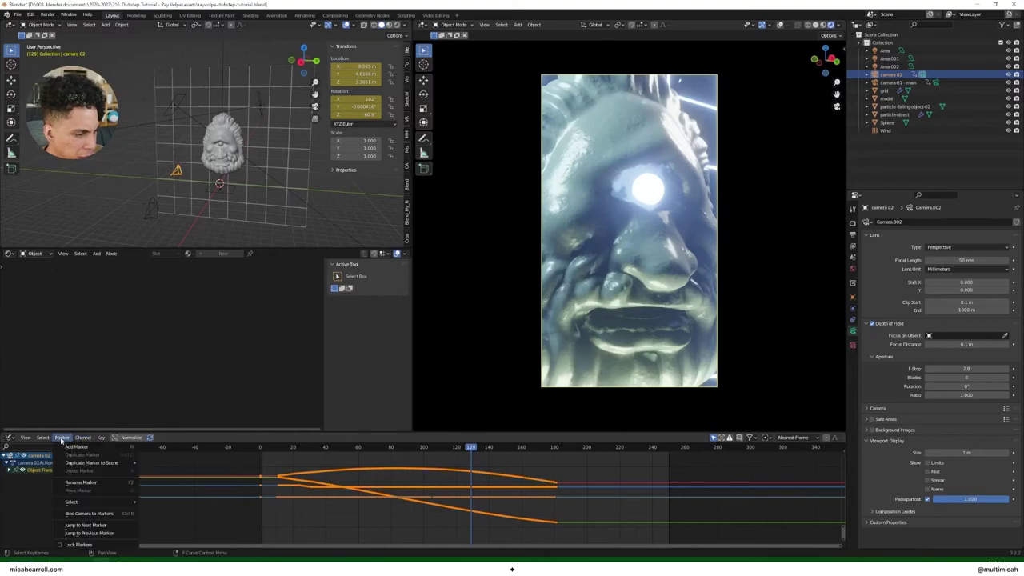
mouse_move(41, 441)
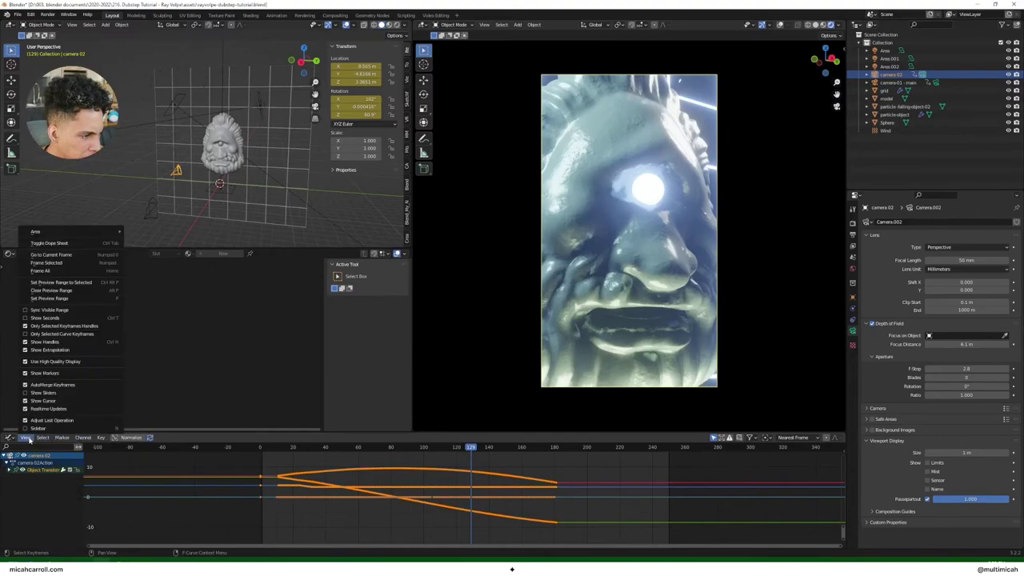
click(83, 437)
mouse_move(98, 440)
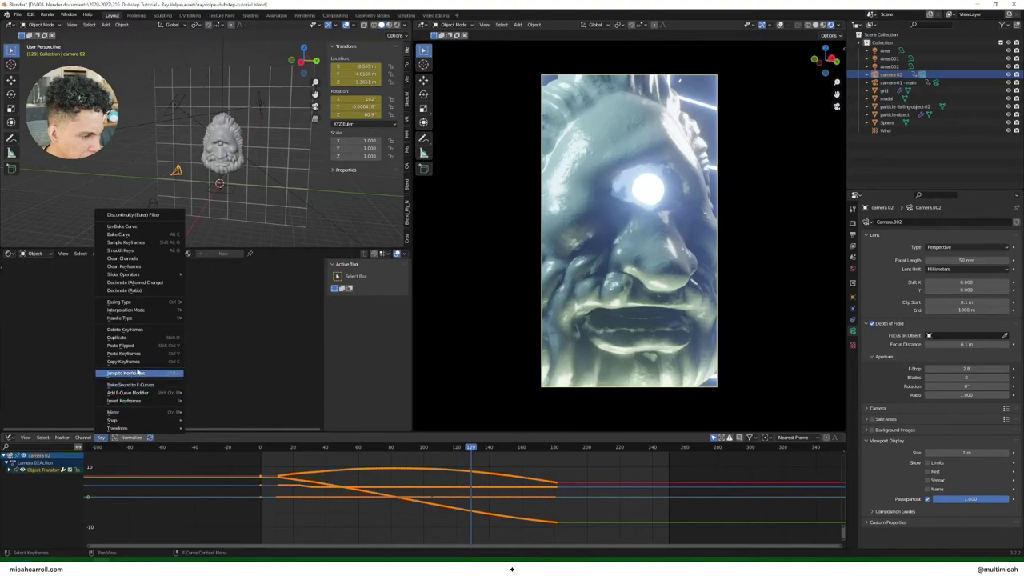
mouse_move(135, 403)
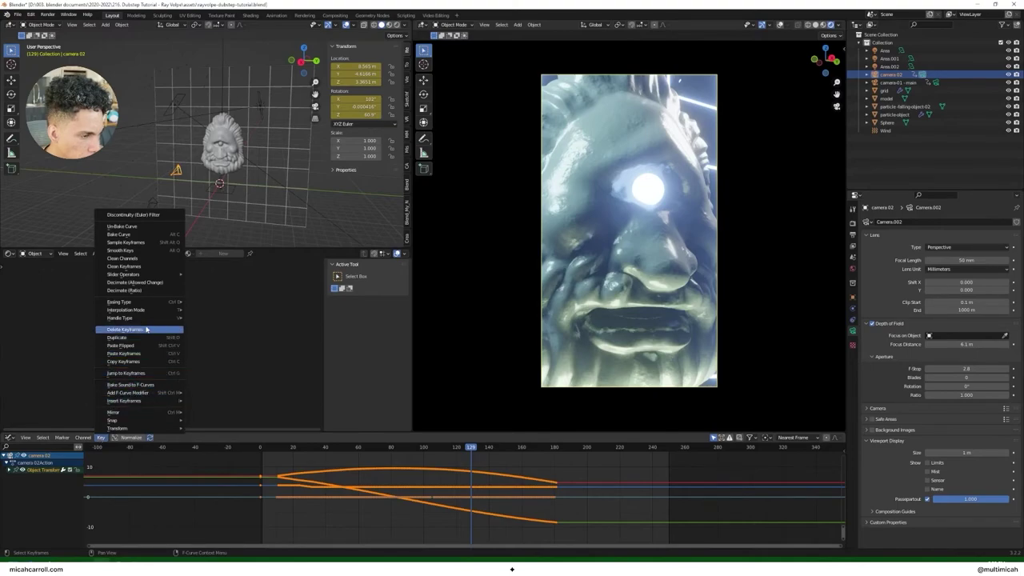
click(152, 252)
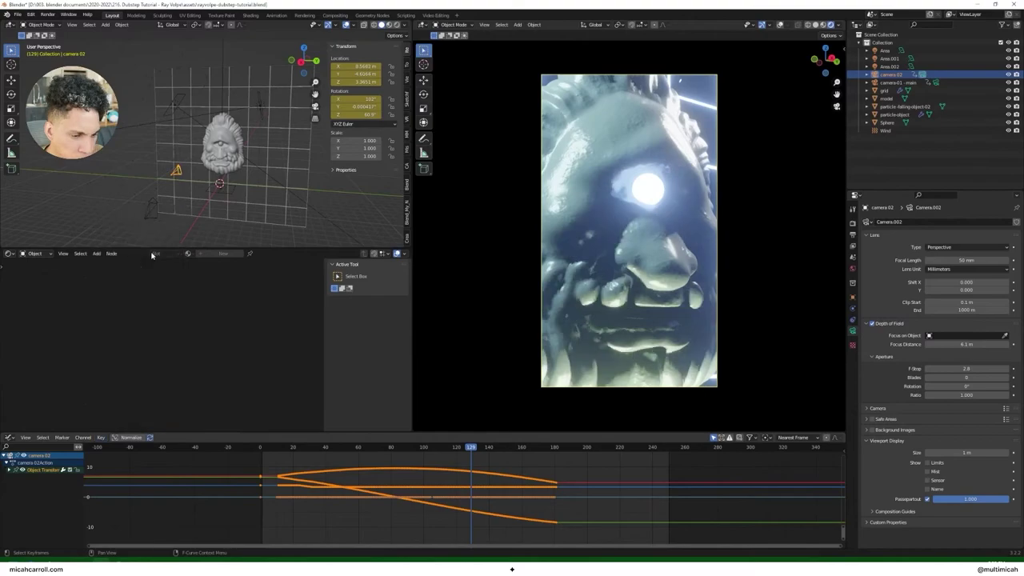
Step: Clean the redundant keys from camera-02's animation curves and play back the sweep to check the motion
drag(367, 455, 399, 452)
click(103, 437)
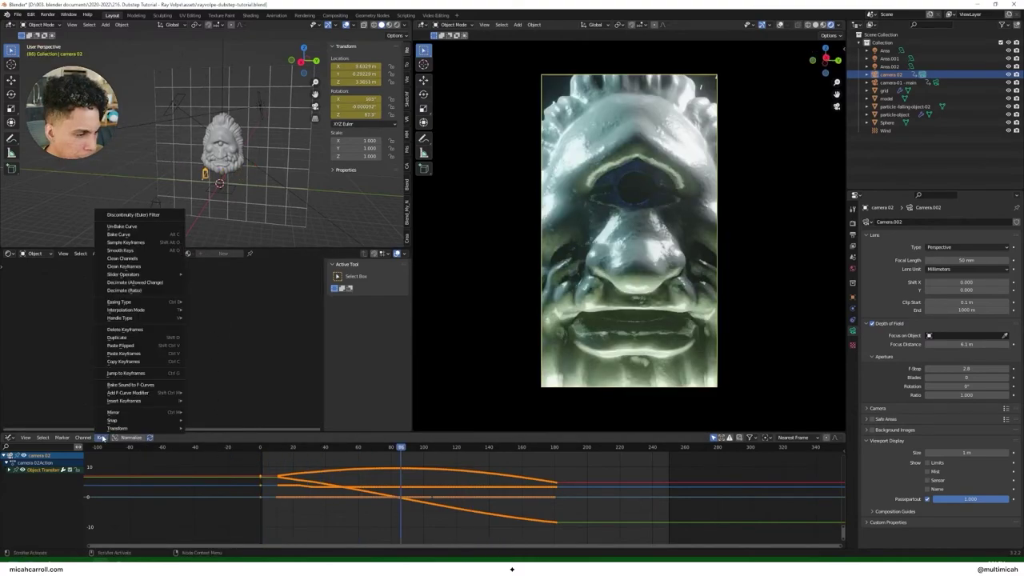
click(142, 262)
drag(406, 450, 292, 448)
key(space)
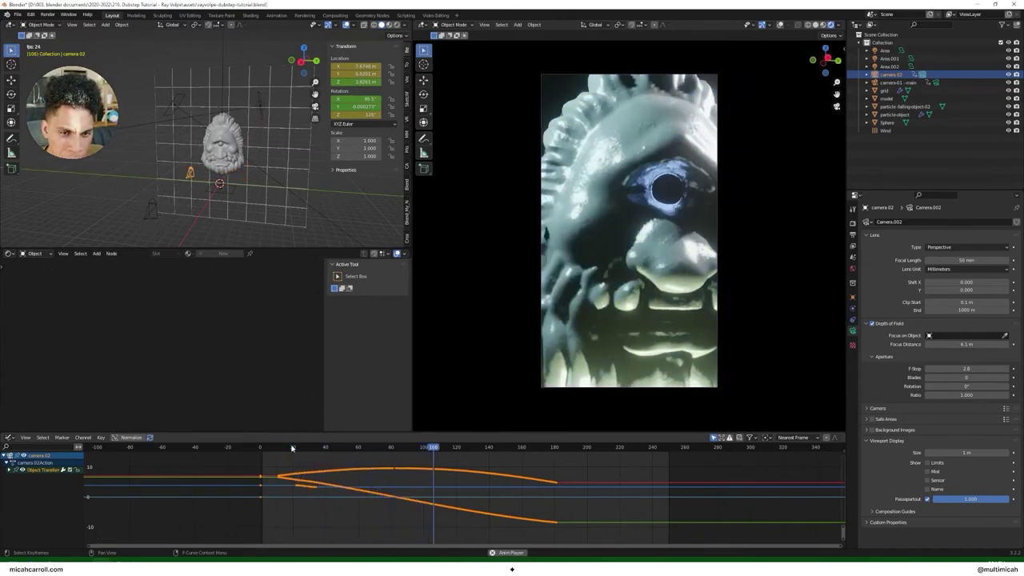
key(space)
drag(438, 449, 318, 457)
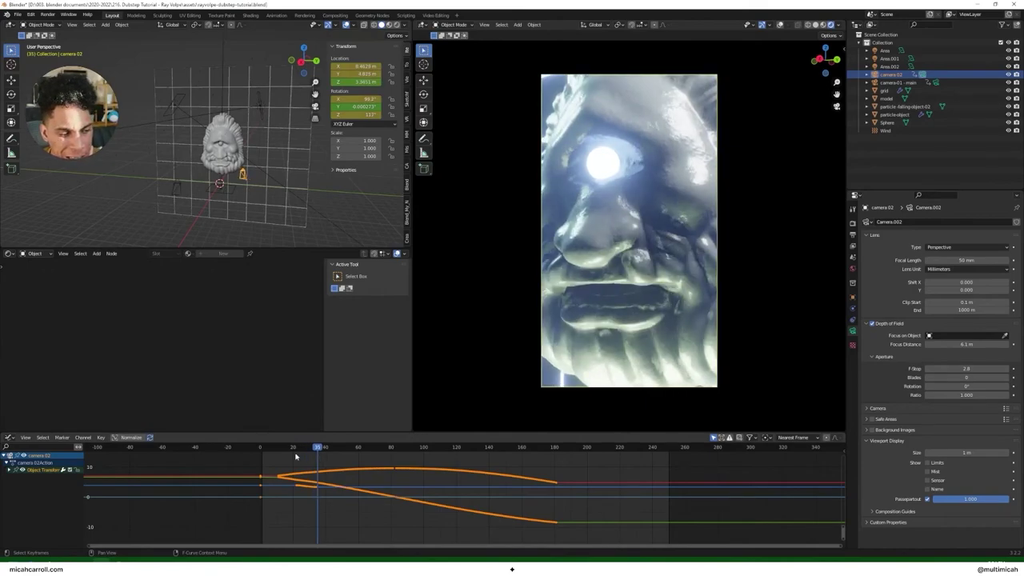
Step: Switch the Graph Editor back to the Timeline and play the start of the sweep, ending at frame 0
click(9, 437)
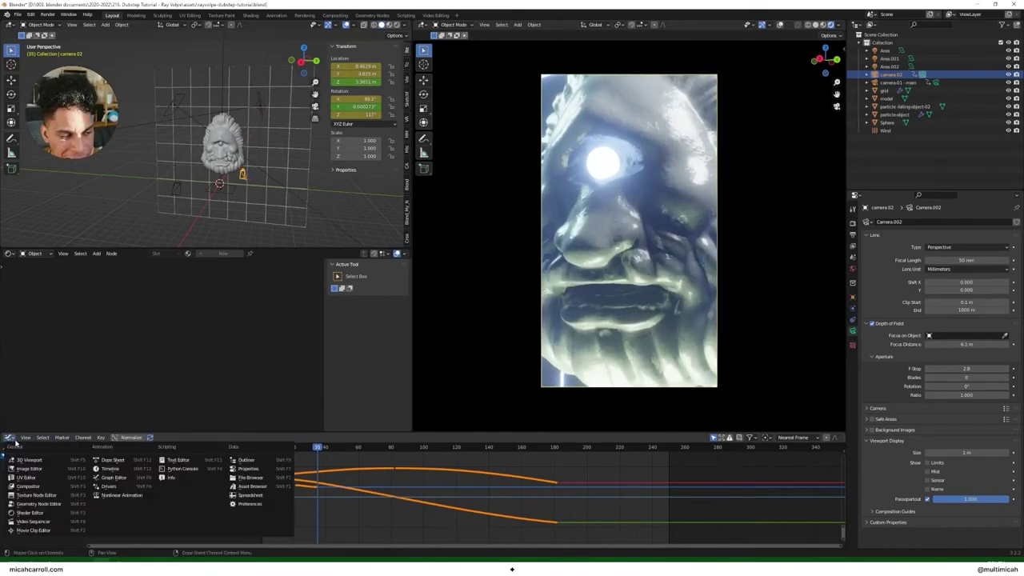
click(116, 470)
drag(93, 451, 35, 452)
key(space)
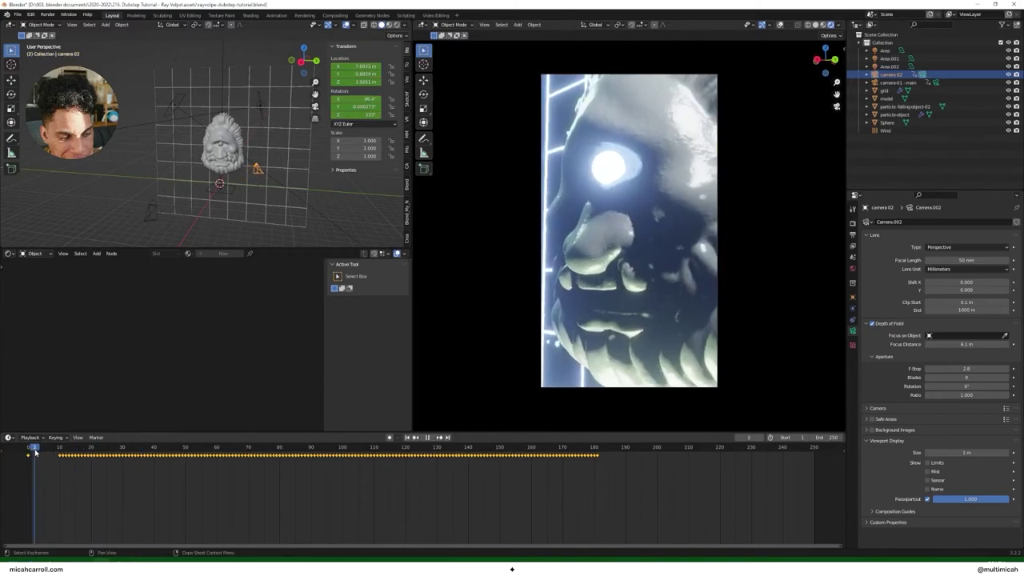
key(space)
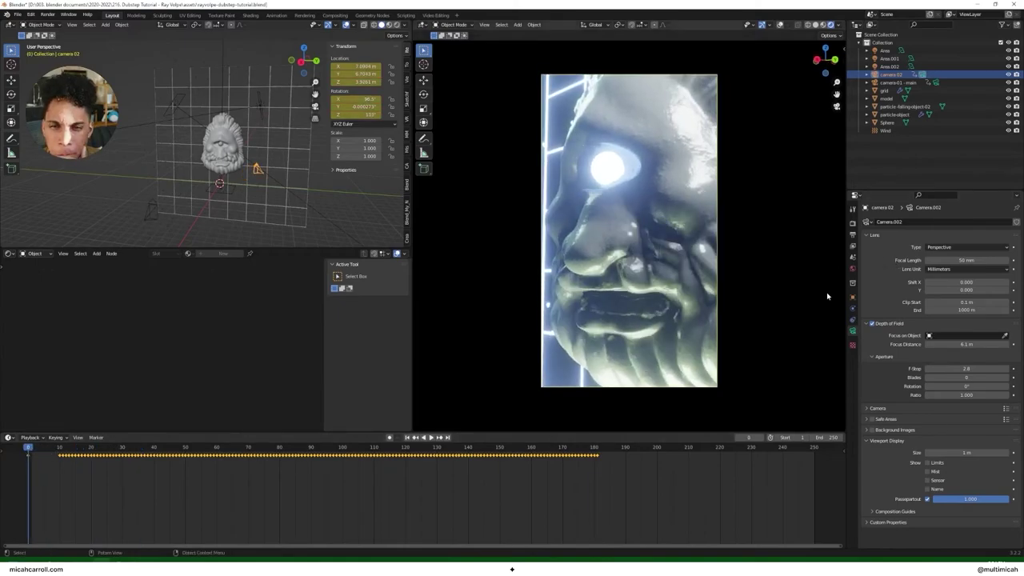
Step: Set camera-01 - main as the scene's active camera
click(892, 82)
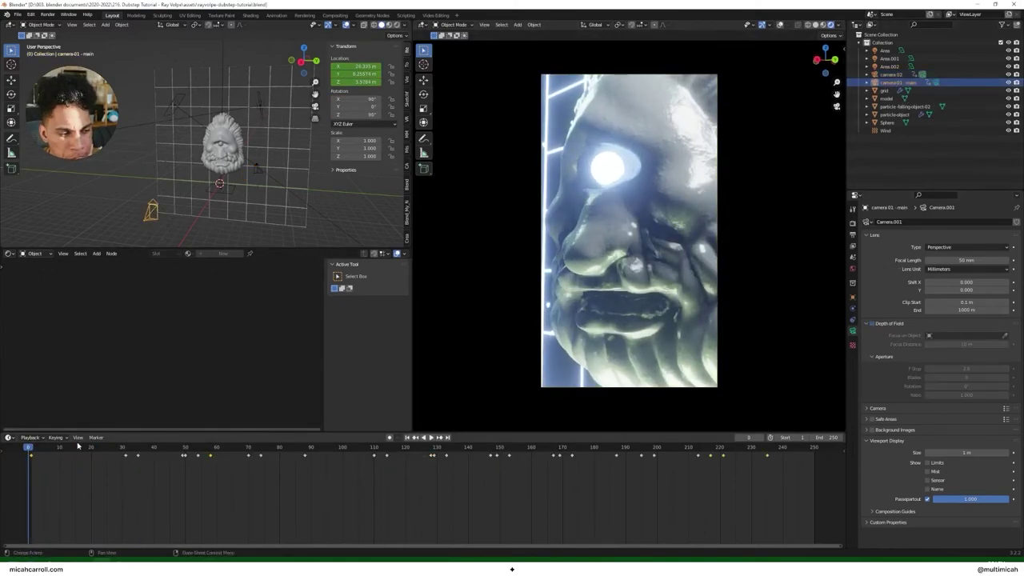
click(853, 245)
click(853, 257)
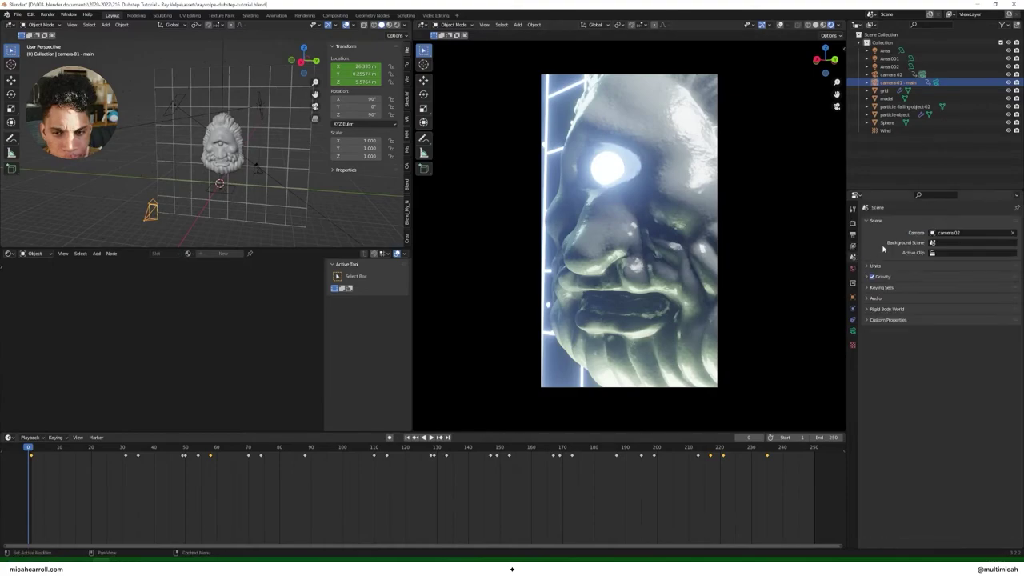
click(947, 233)
click(952, 243)
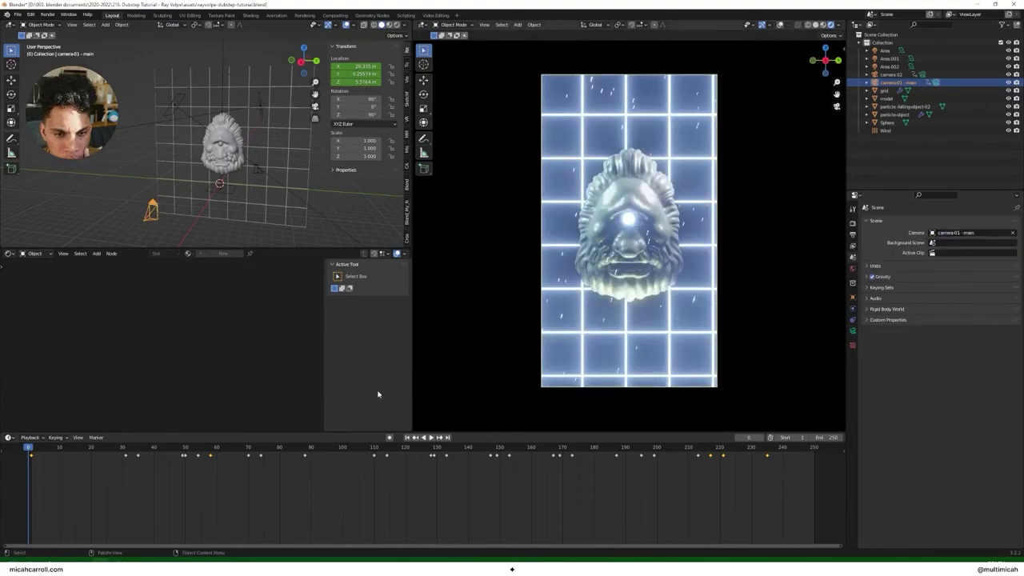
Step: Play and scrub the camera-01 - main shot to find a cut point between frames 40 and 60
key(space)
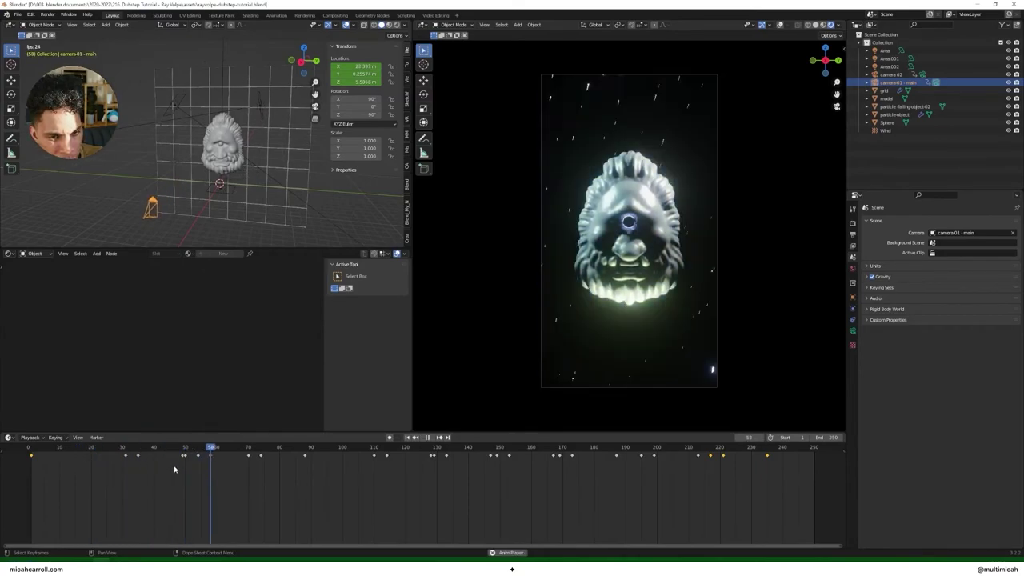
key(space)
click(171, 446)
key(space)
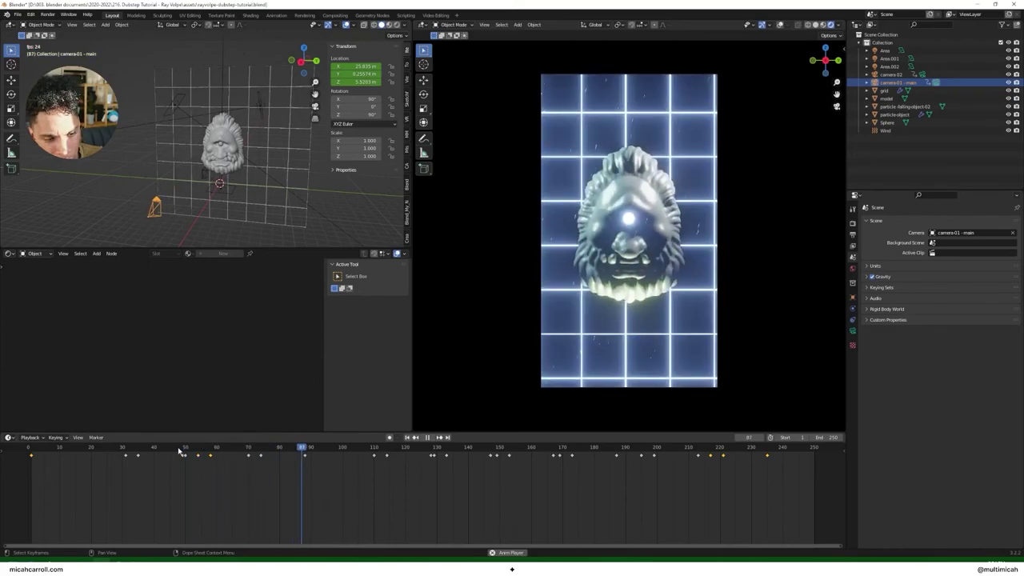
key(space)
drag(240, 446, 110, 437)
key(space)
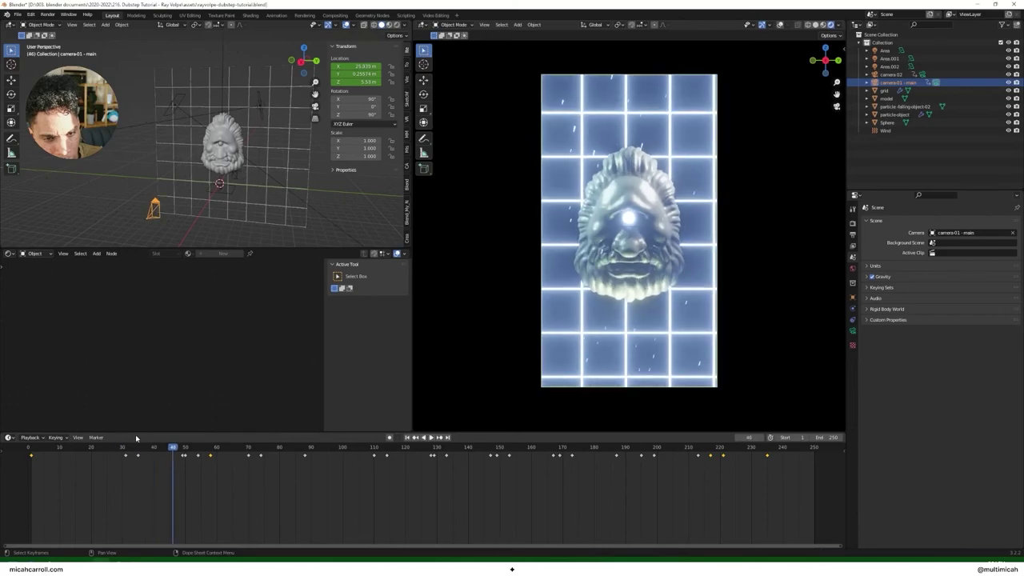
Step: Add a timeline marker at frame 48 and bind camera-01 - main to it
mouse_move(173, 447)
mouse_down()
mouse_move(219, 446)
mouse_move(178, 449)
mouse_up()
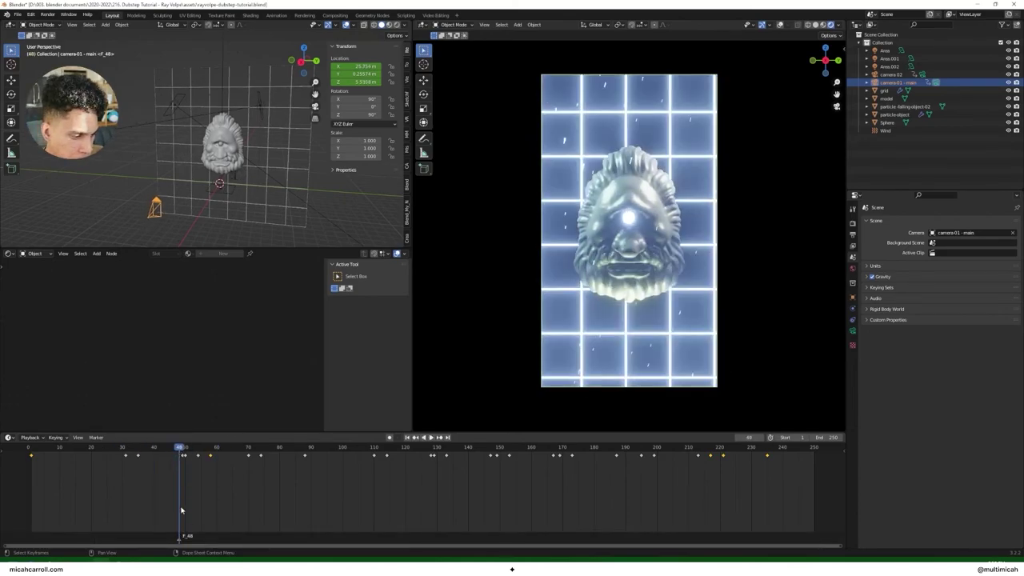
click(98, 438)
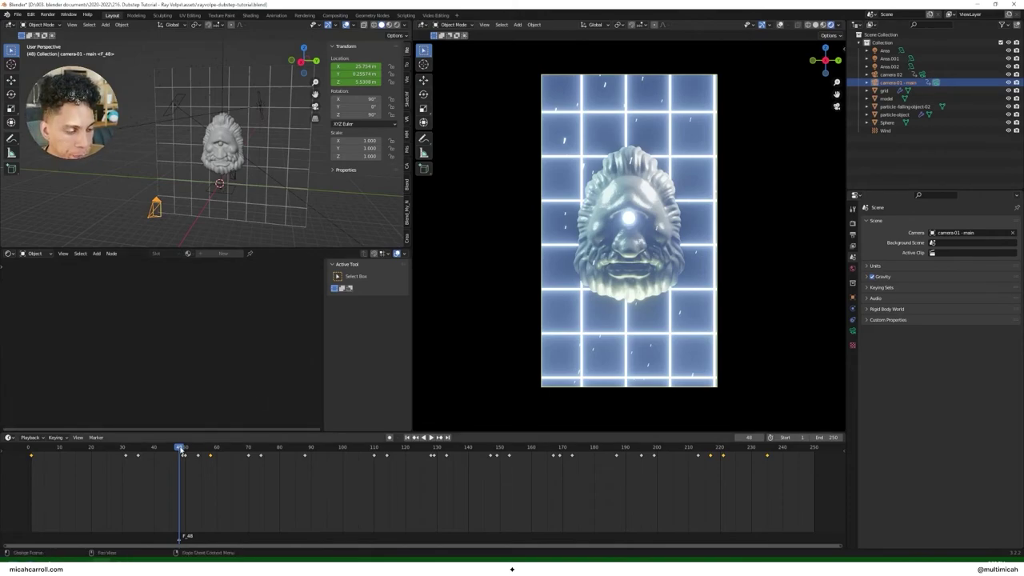
click(104, 439)
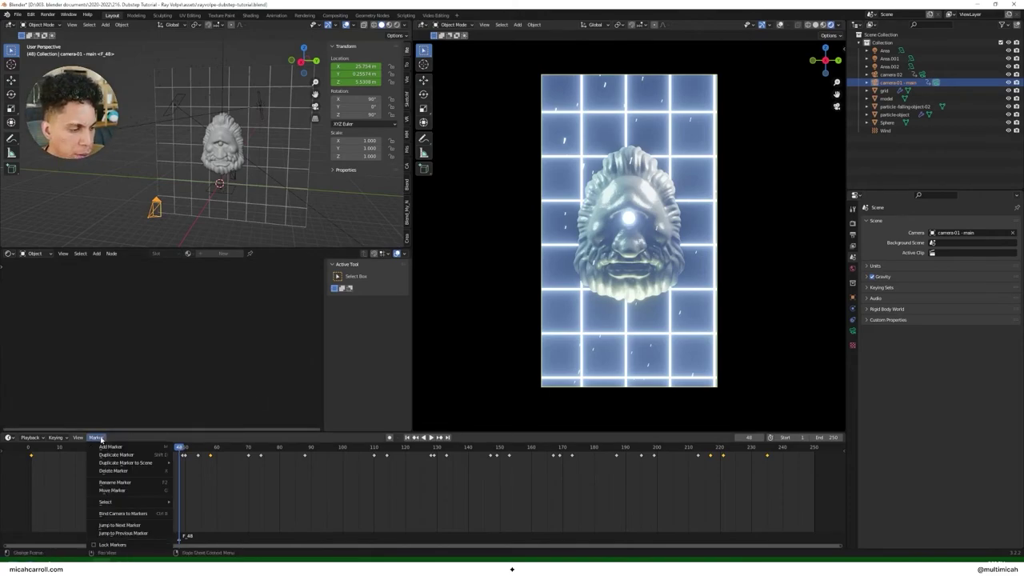
click(128, 514)
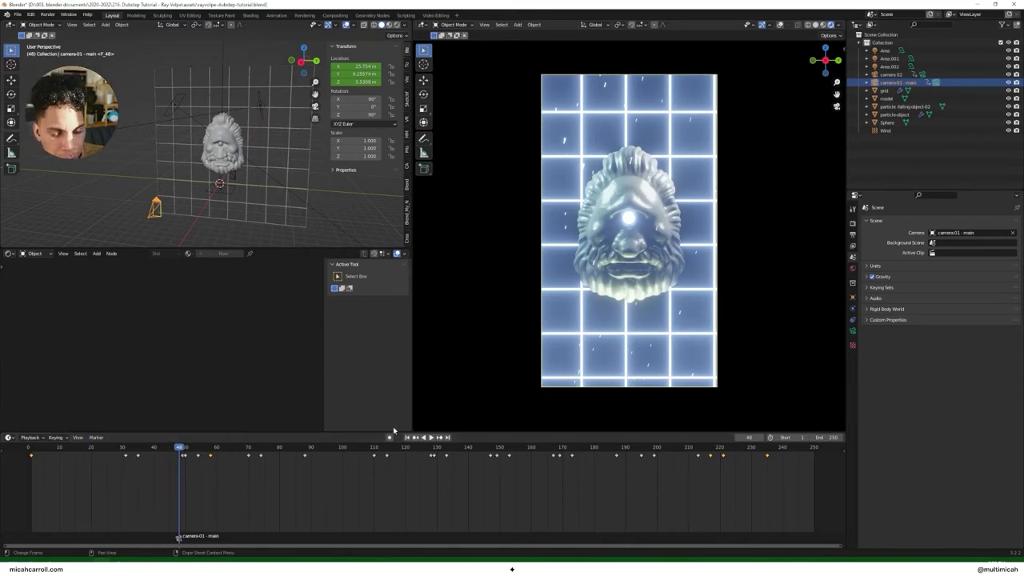
Step: Bind camera-02 to the marker at frame 48 instead
click(890, 74)
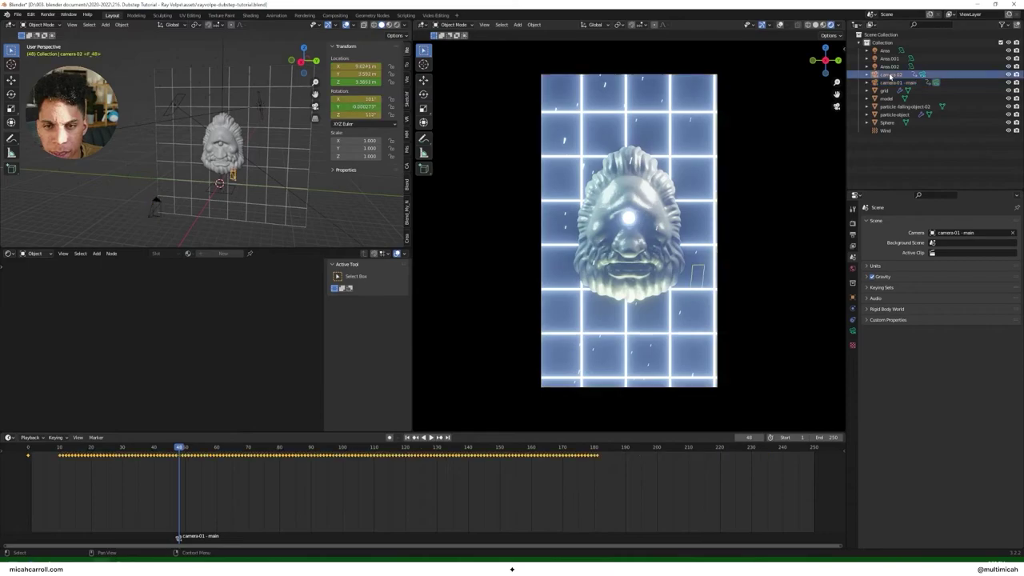
click(99, 438)
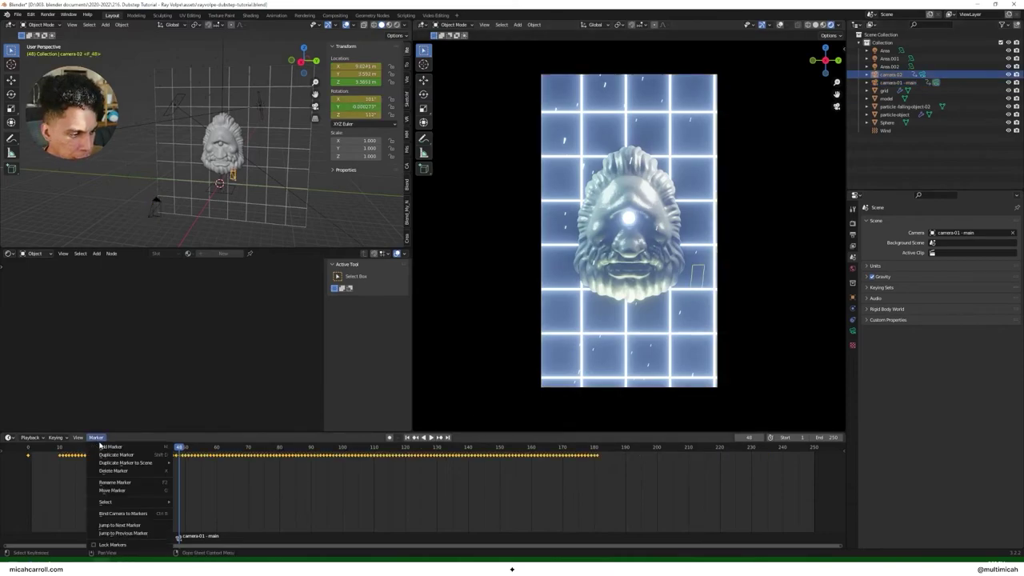
click(128, 513)
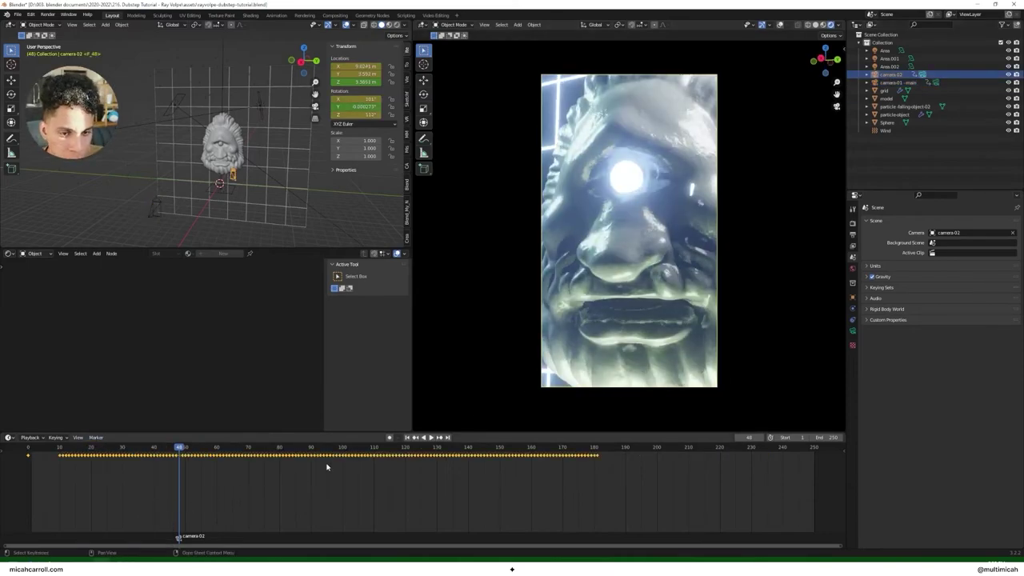
Step: Add a timeline marker at frame 1 and bind camera-01 - main to it
key(space)
click(46, 464)
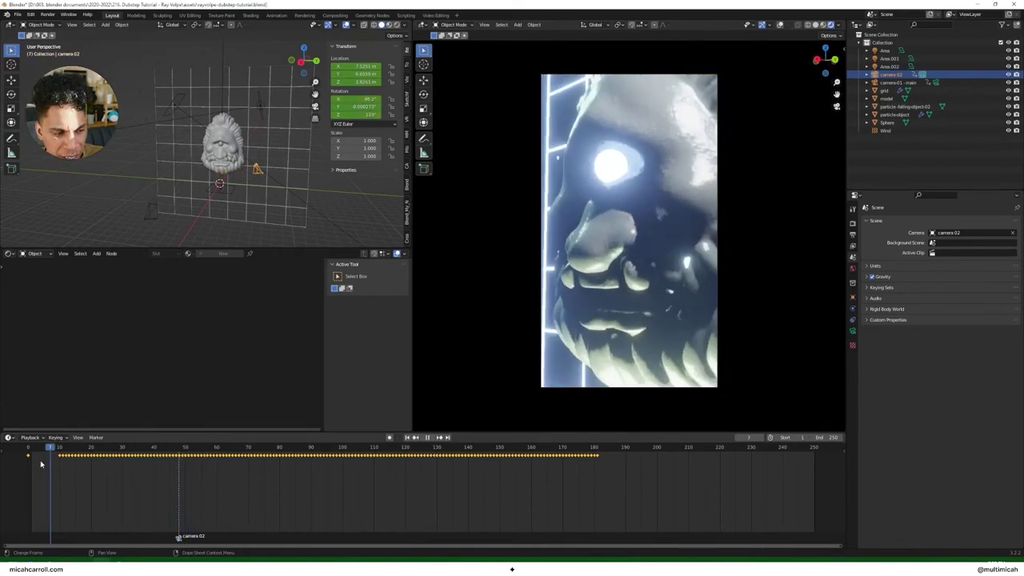
drag(32, 453, 30, 451)
key(space)
click(95, 438)
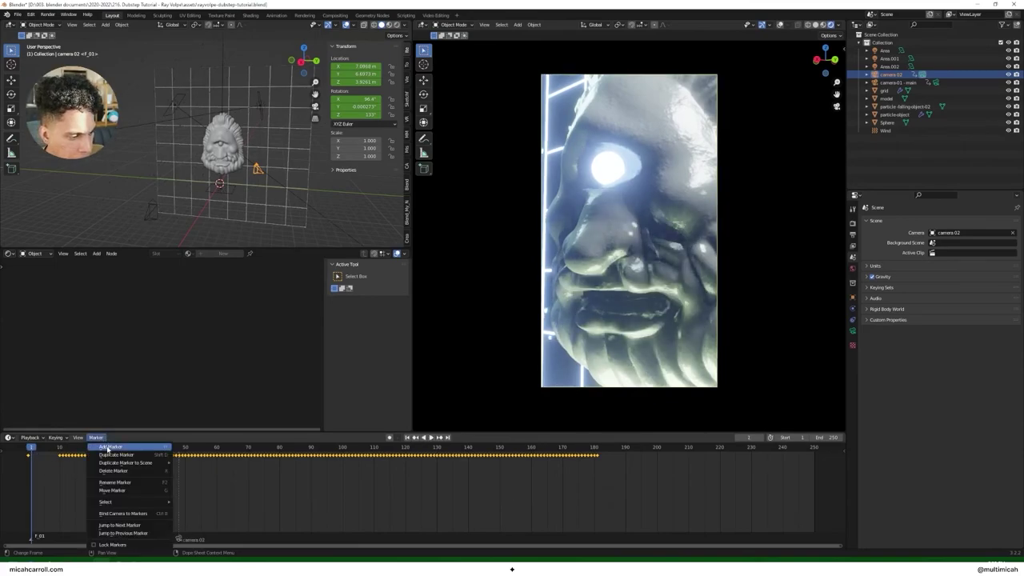
click(888, 82)
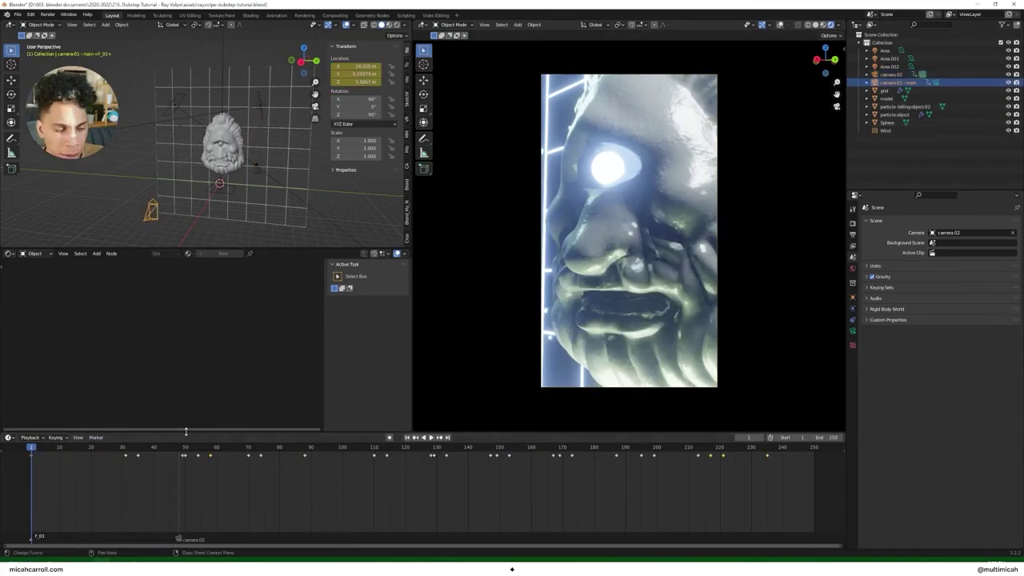
click(96, 438)
click(140, 517)
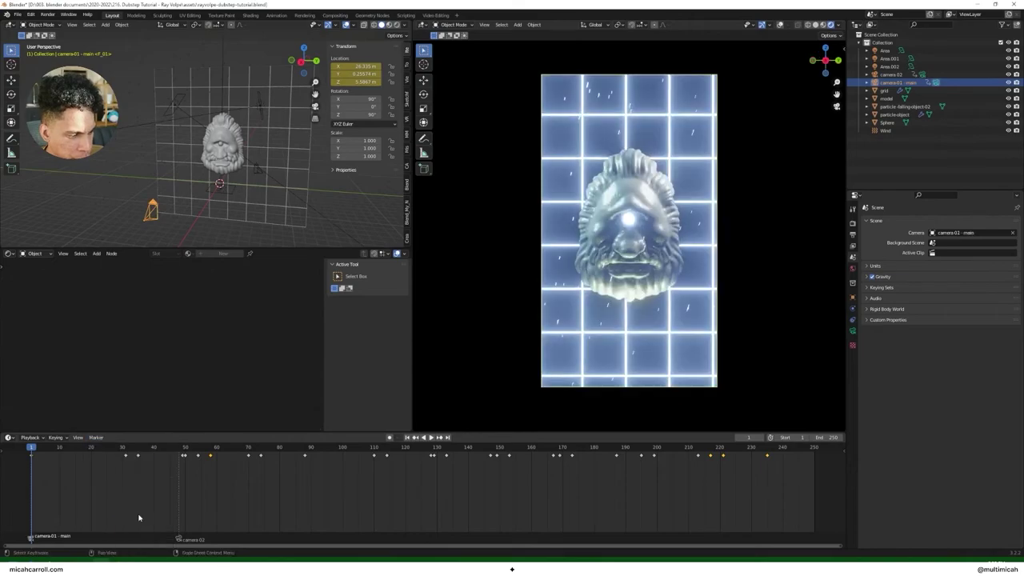
Step: Move the camera-02 marker to about frame 55 and play through the camera cut to check its timing
drag(178, 539, 204, 538)
drag(156, 448, 133, 450)
key(space)
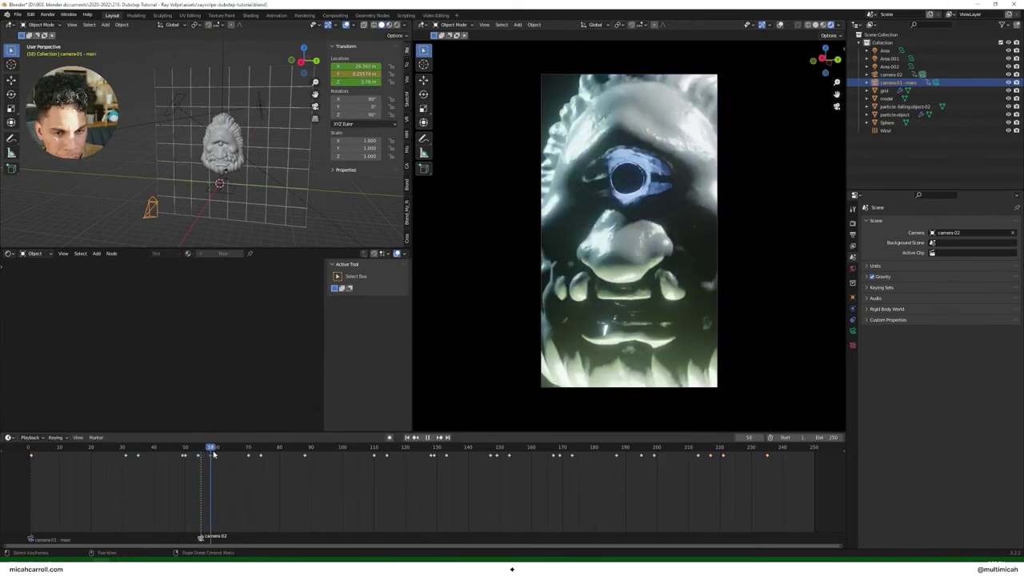
key(space)
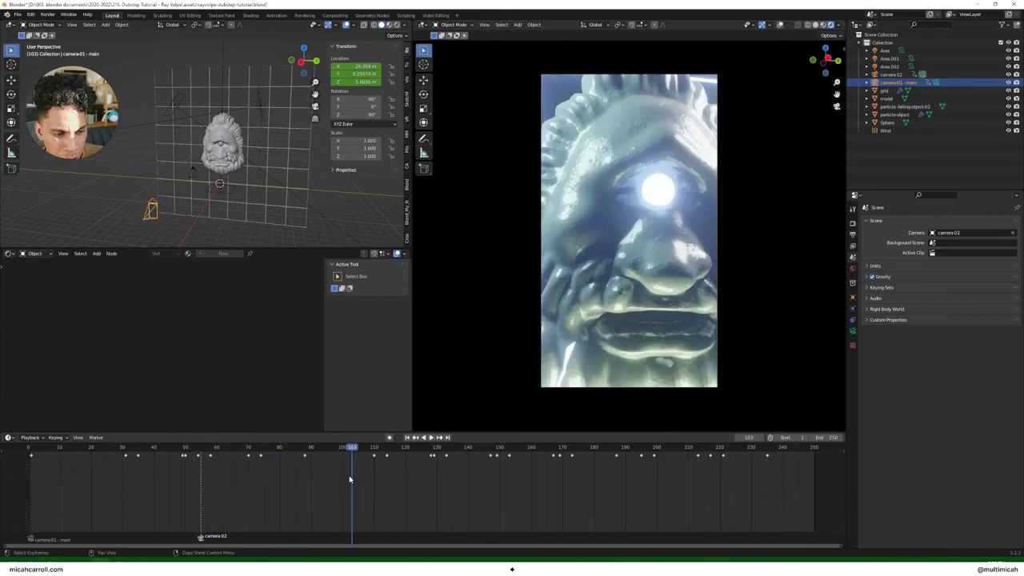
drag(352, 448, 311, 448)
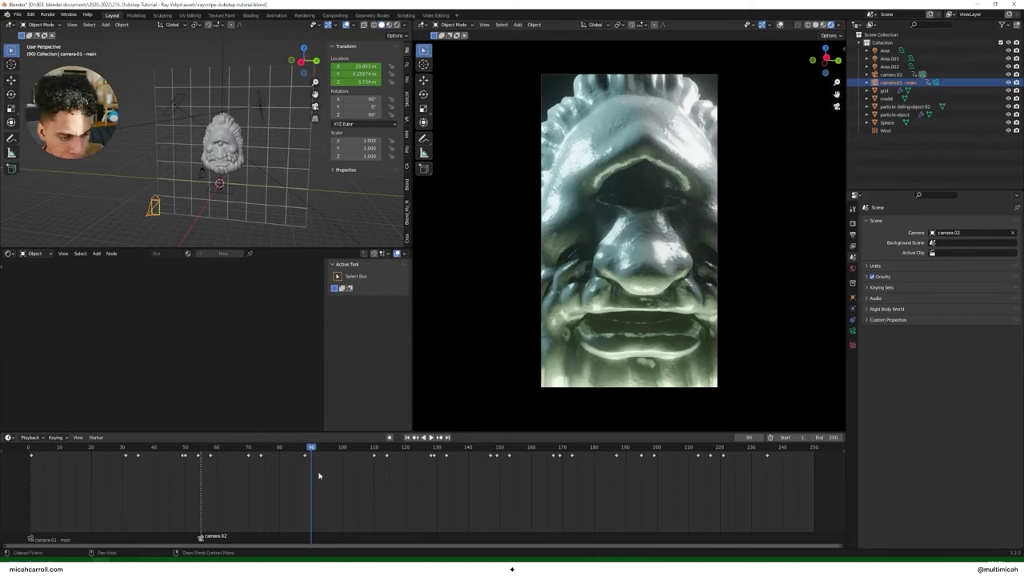
Step: Add a timeline marker at frame 90 and bind camera-01 - main to it
key(ctrl+b)
click(97, 437)
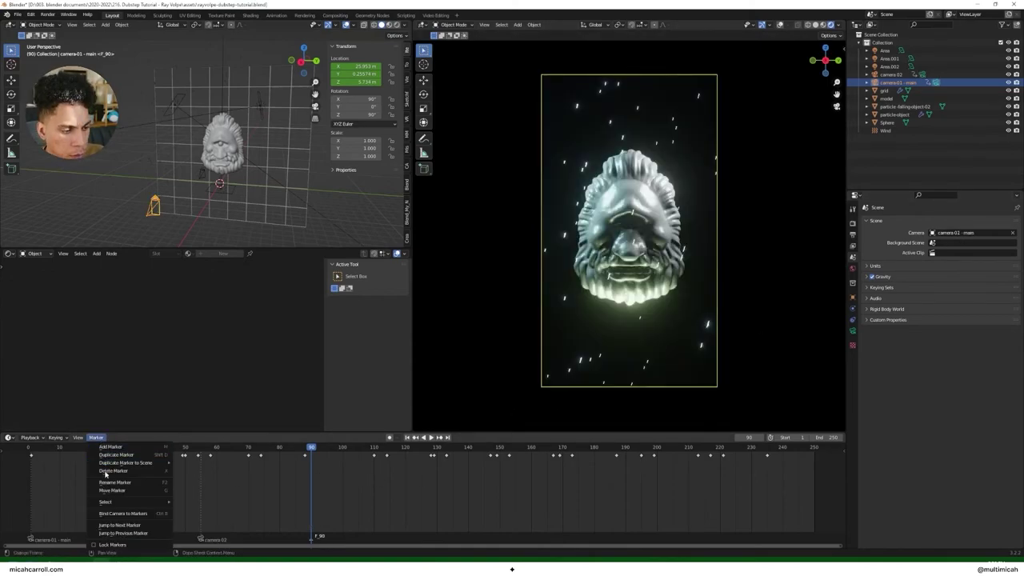
click(137, 513)
Step: Play and scrub through the animation to check the cuts between camera-01 - main and camera-02
key(space)
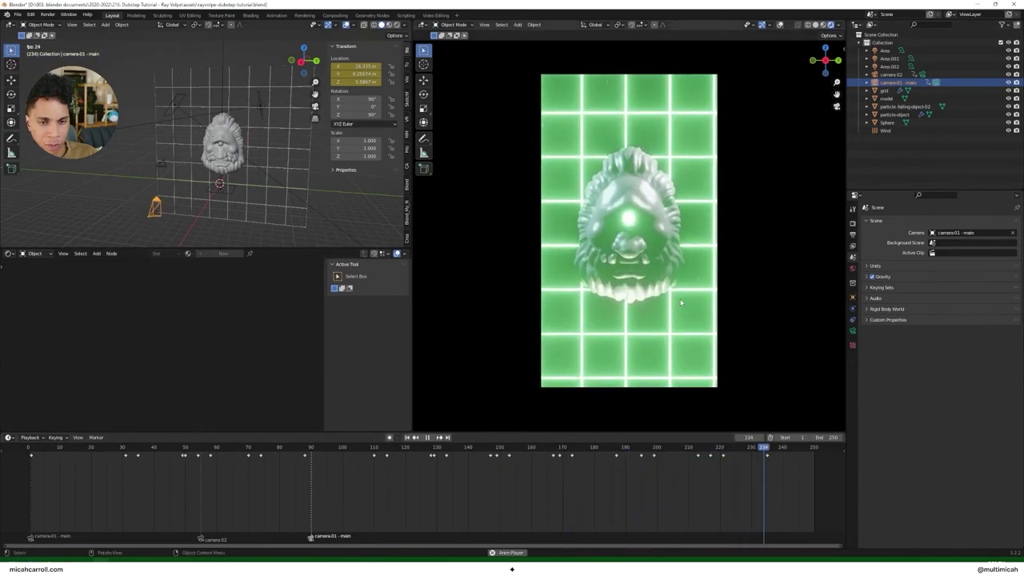
drag(304, 456, 70, 447)
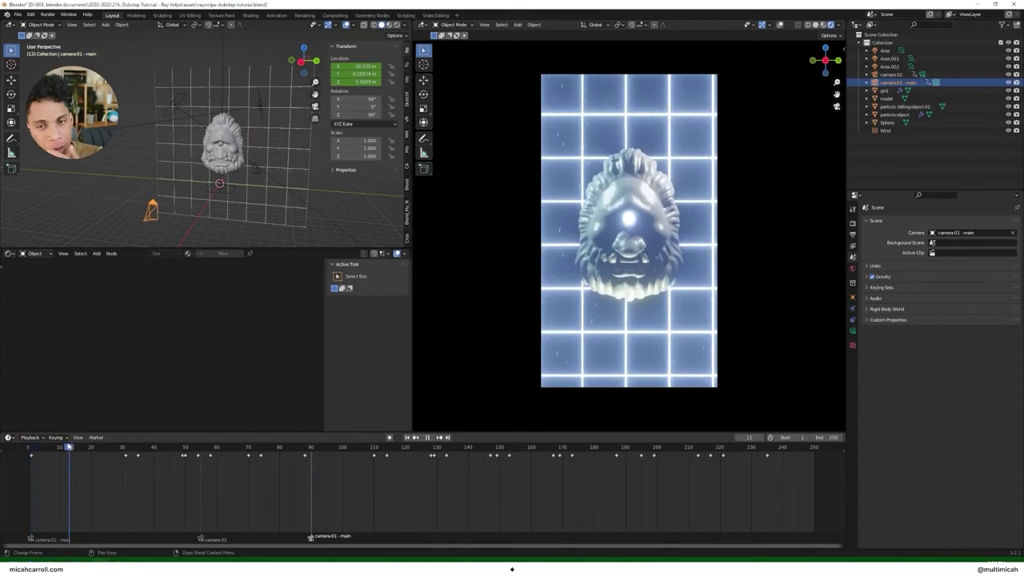
key(alt+Tab)
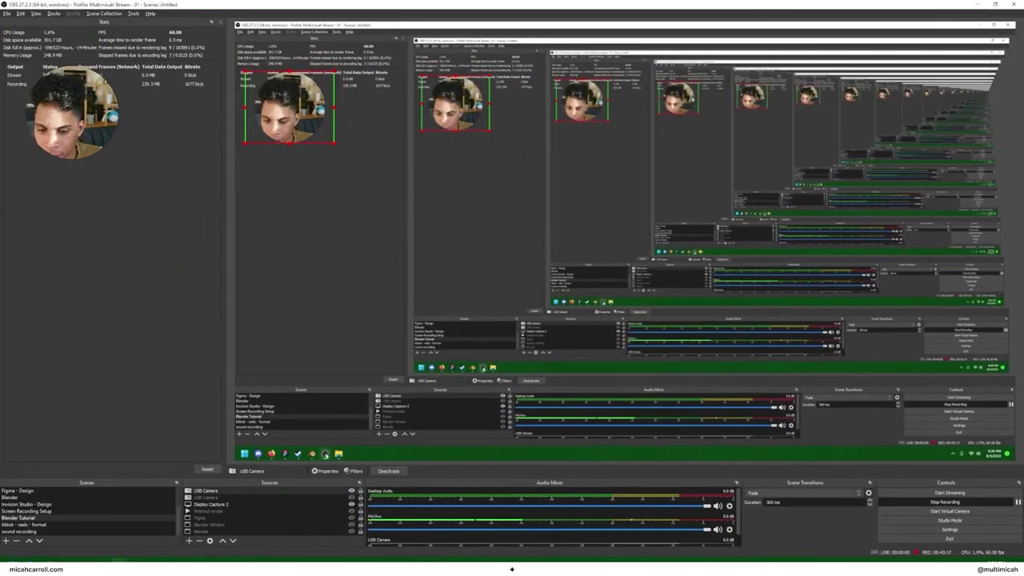
key(alt+Tab)
drag(56, 450, 31, 449)
key(space)
key(space)
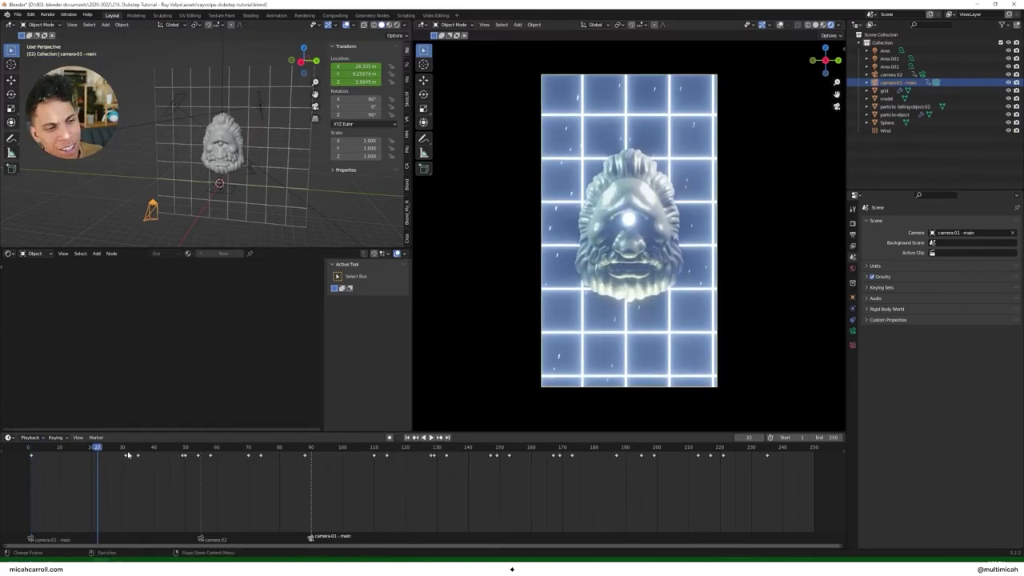
key(space)
click(126, 451)
drag(126, 457, 720, 480)
key(space)
Step: Save the file and return the playhead to frame 0
click(348, 448)
key(ctrl+s)
drag(348, 447, 28, 450)
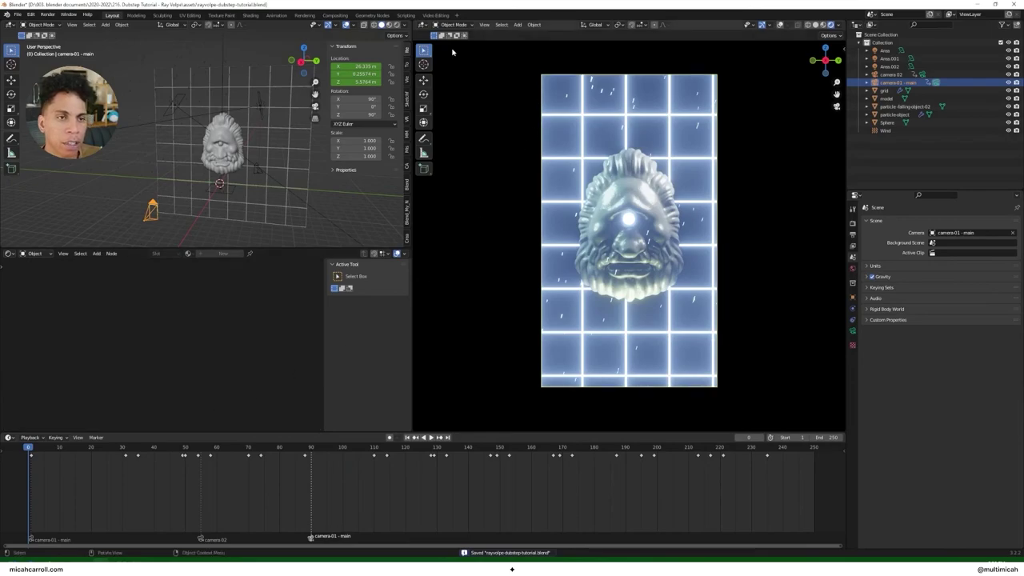
Step: Enable nodes in the Compositing workspace and move the Render Layers node well away from the Composite node
click(336, 15)
click(86, 24)
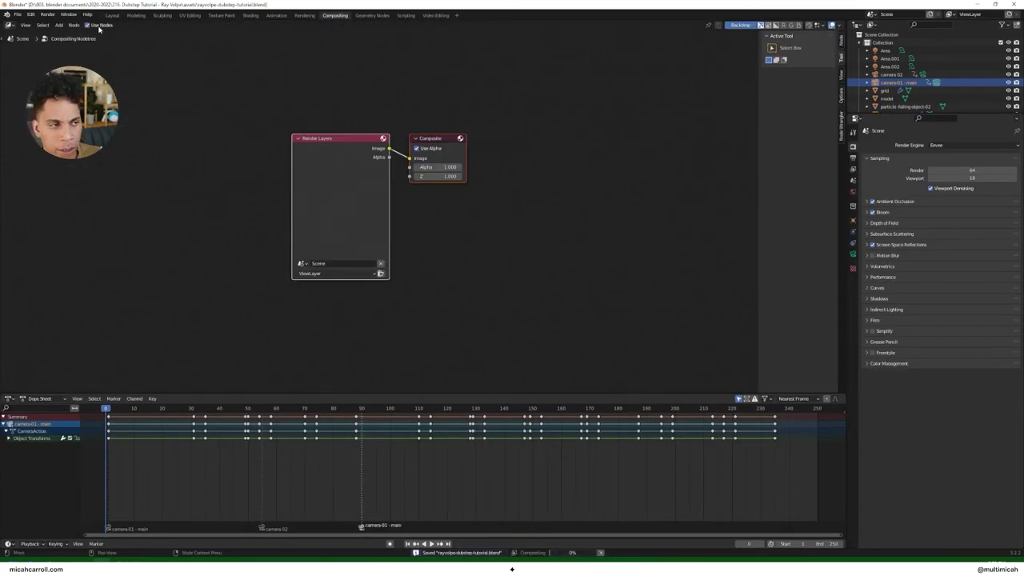
click(852, 159)
click(853, 170)
click(852, 148)
drag(344, 138, 173, 140)
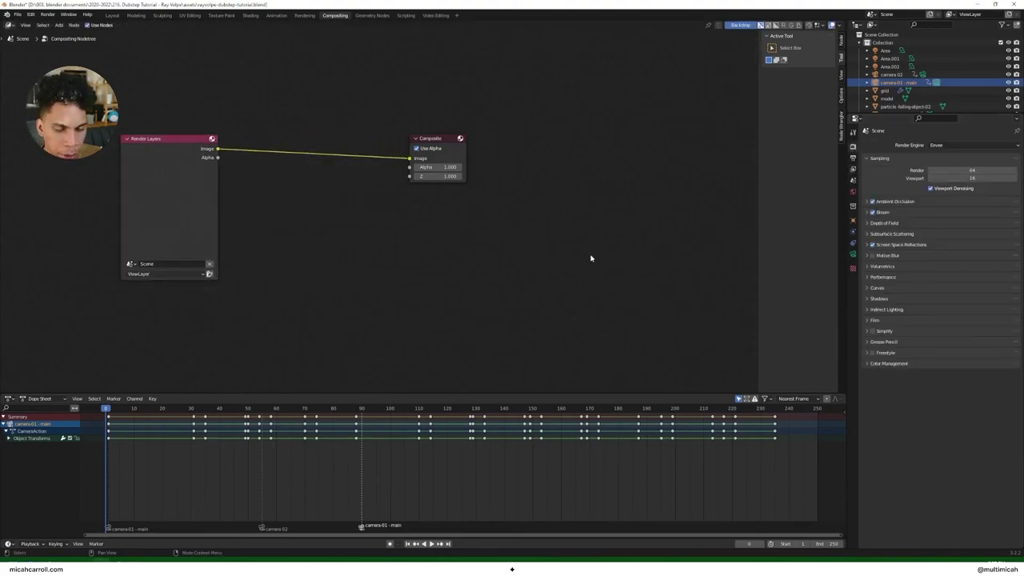
Step: Set the render output to FFmpeg Video with an MPEG-4 container and Perceptually Lossless output quality
click(852, 160)
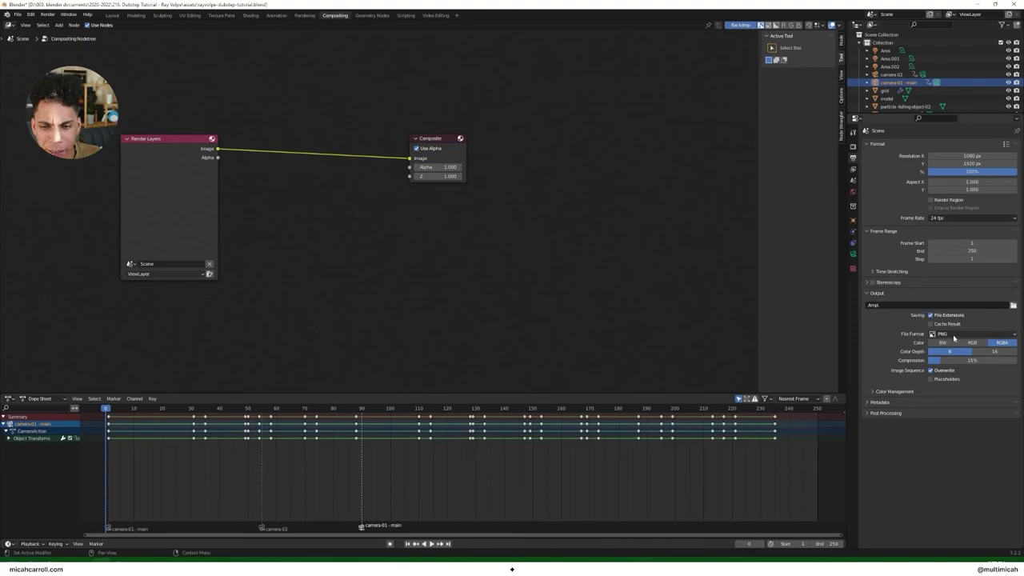
click(941, 334)
click(991, 373)
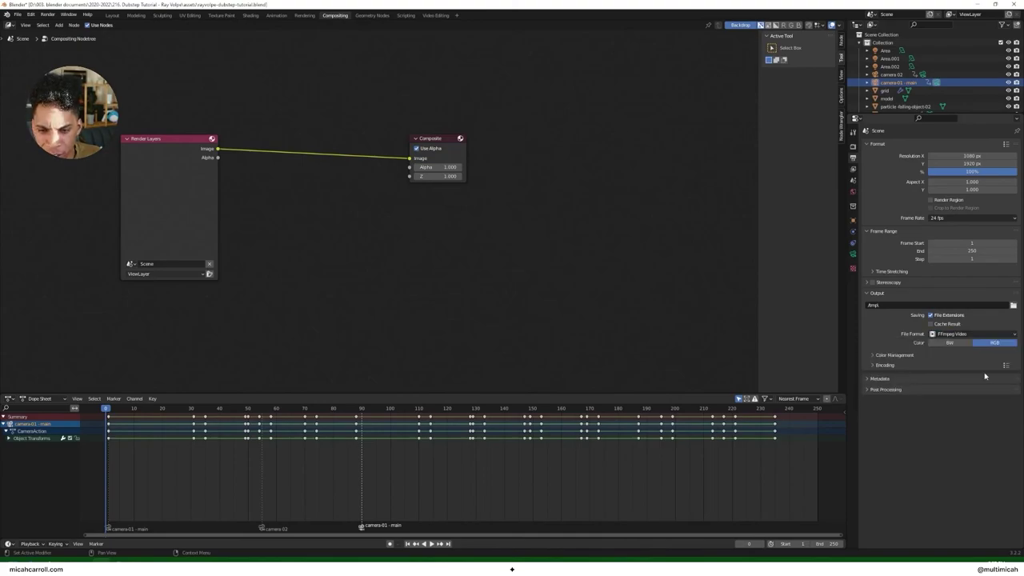
click(947, 334)
click(963, 336)
click(885, 368)
click(942, 376)
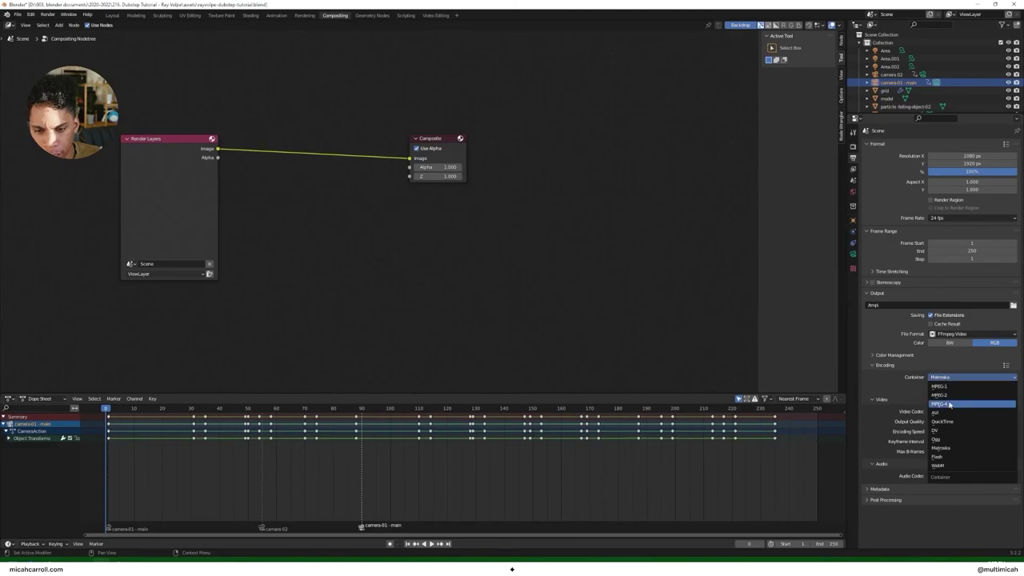
click(948, 404)
click(952, 421)
click(955, 449)
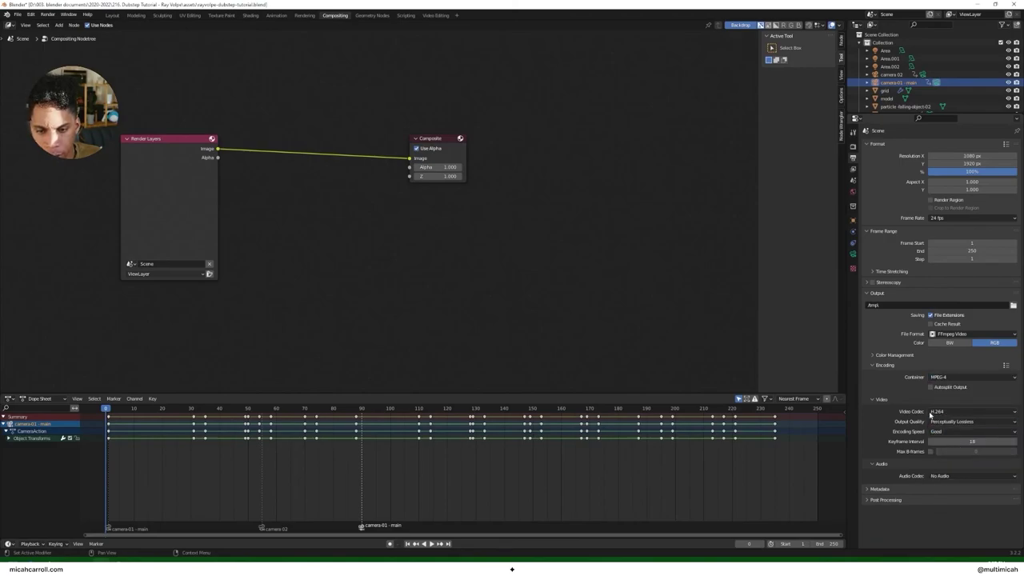
Step: Set the output path to ray-export-001.mp4 in the project's exports folder
click(1013, 308)
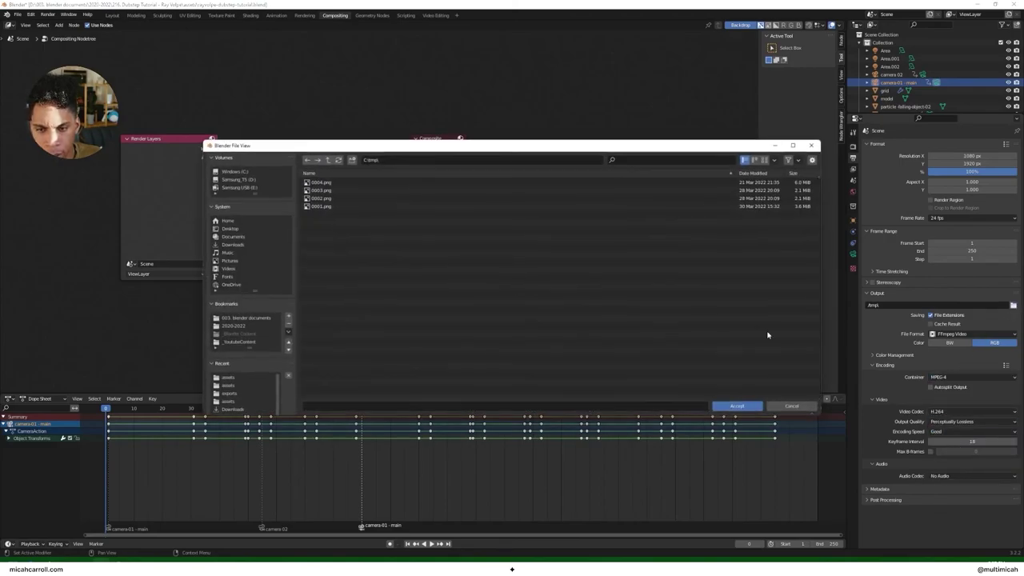
click(249, 327)
text(ray-export-001)
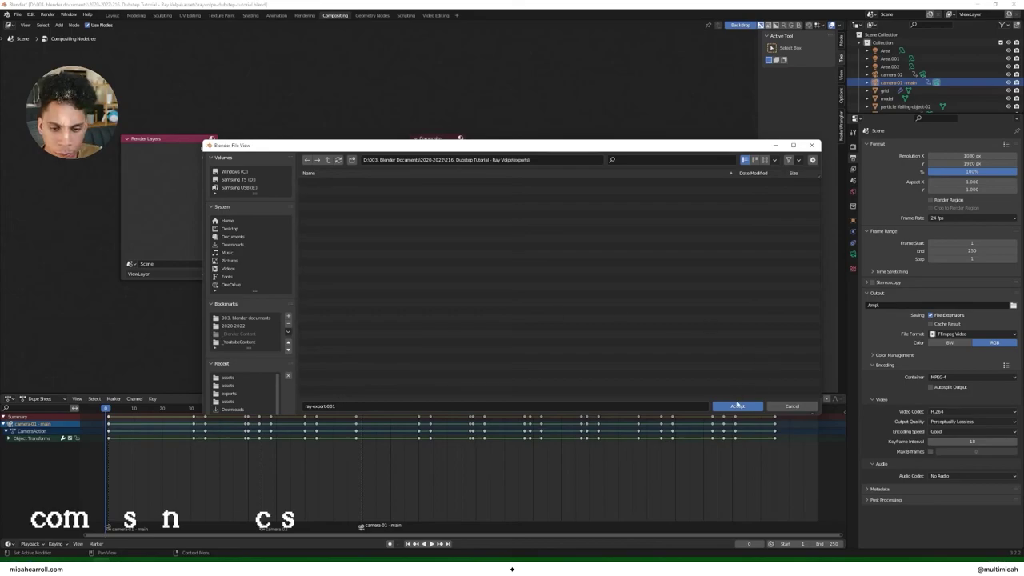
click(681, 407)
click(680, 407)
text(.mp4)
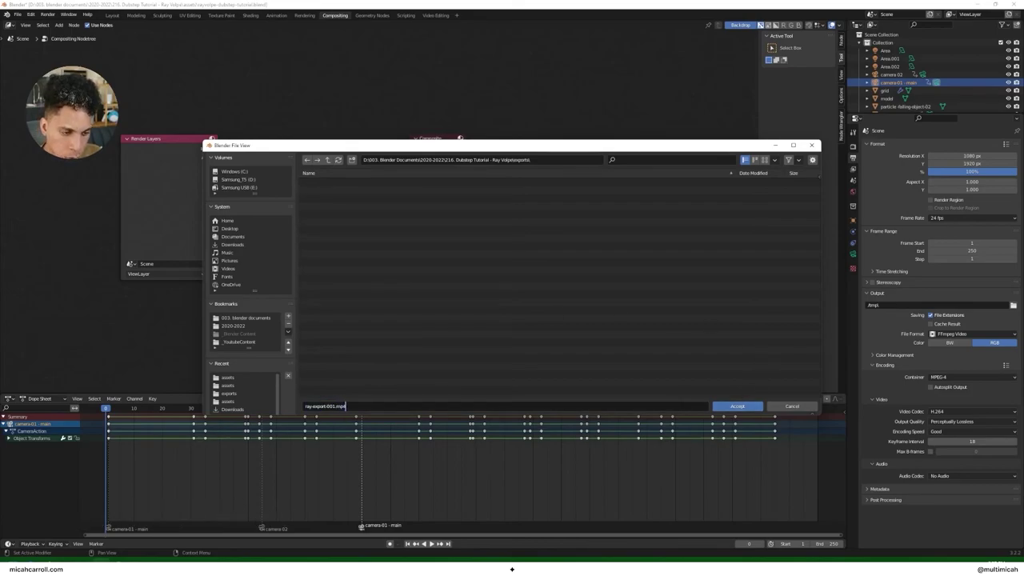
key(Return)
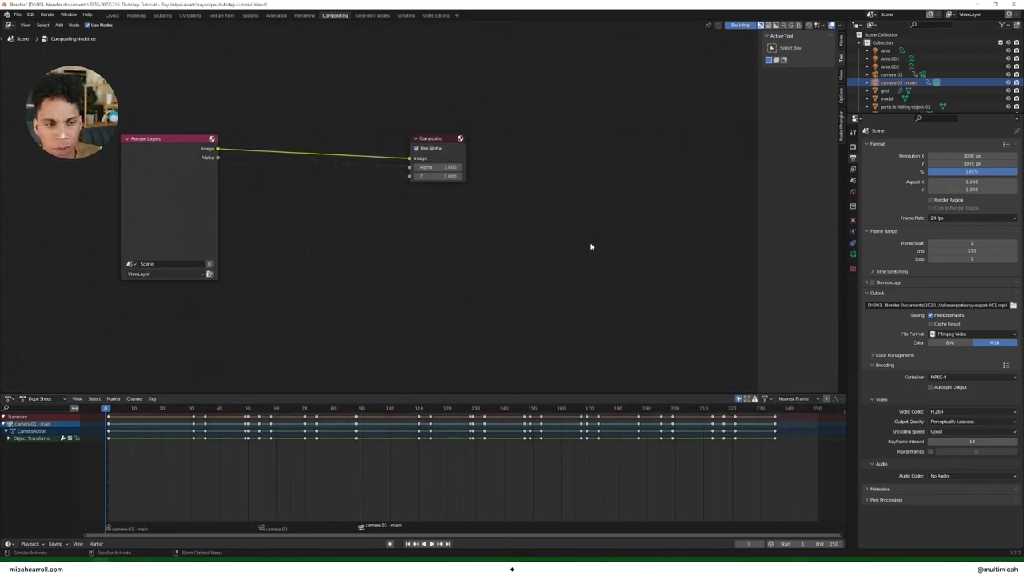
Step: Add a Viewer node below Composite and feed it the rendered image through a reroute on the existing link
key(shift+a)
text(view)
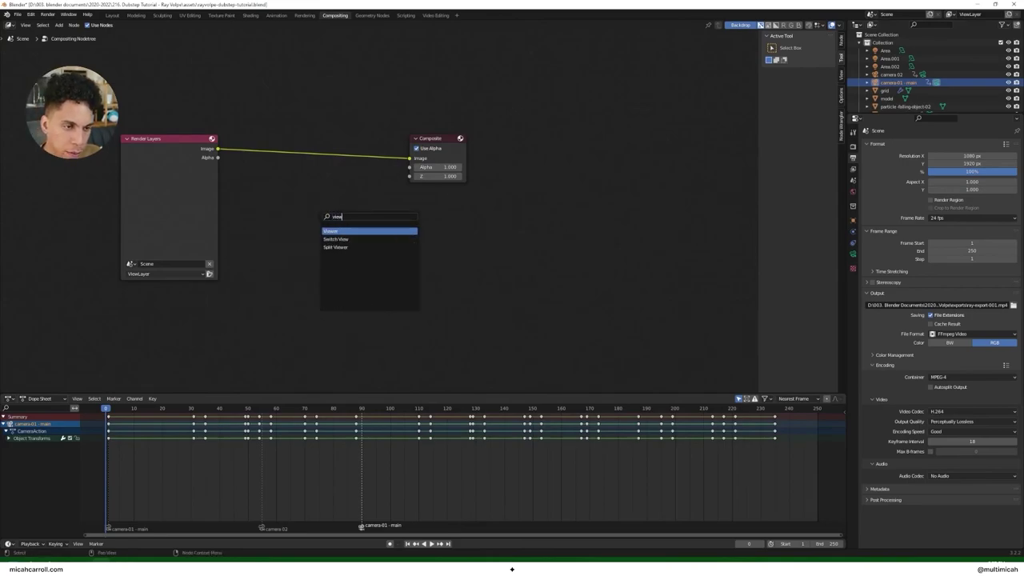
key(Return)
click(414, 190)
shift+right_drag(388, 122, 385, 167)
drag(387, 159, 418, 214)
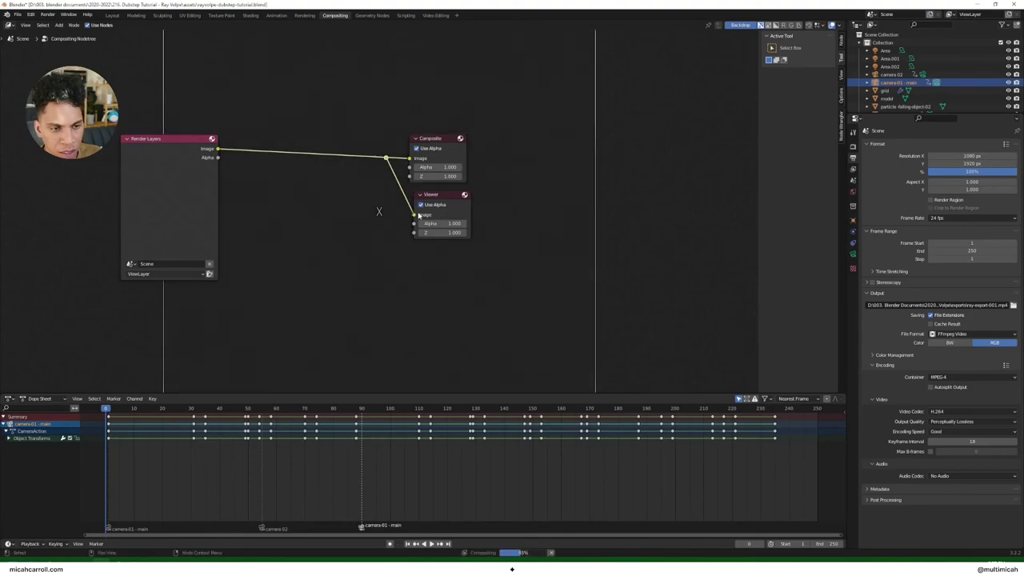
key(shift+a)
click(334, 167)
text(l)
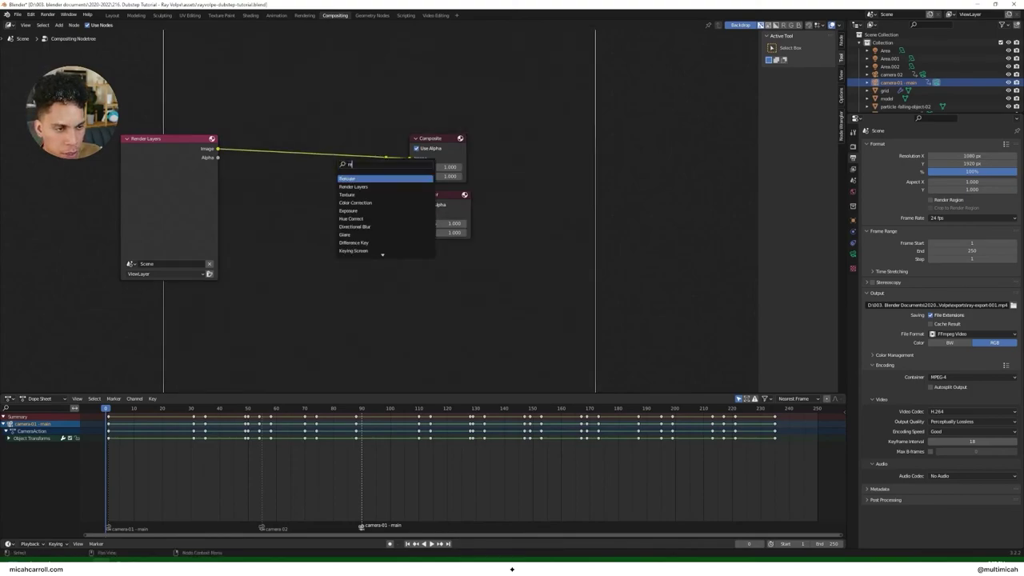
key(Escape)
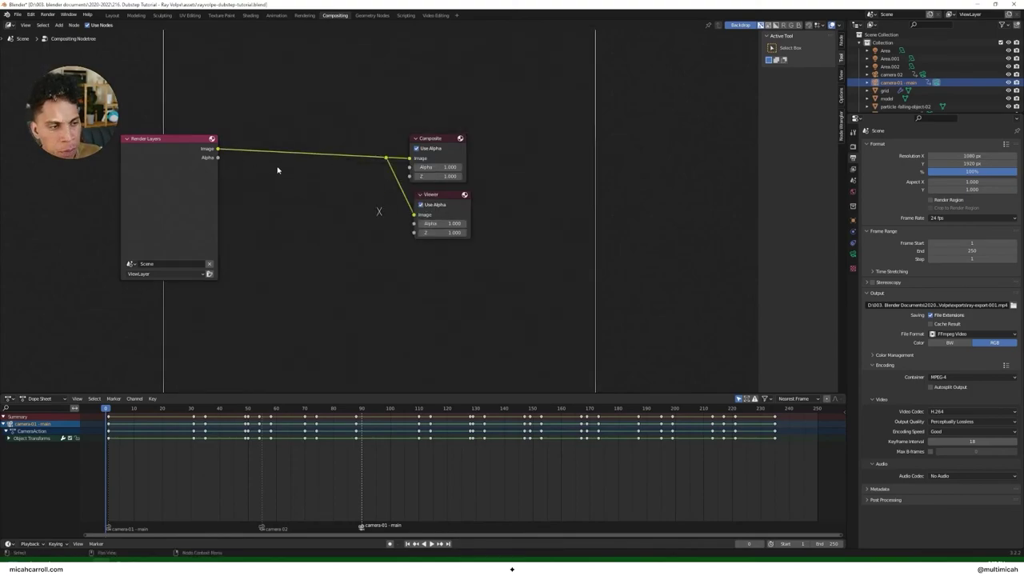
Step: Render the current frame, inspect the whole image and close the render window
key(F12)
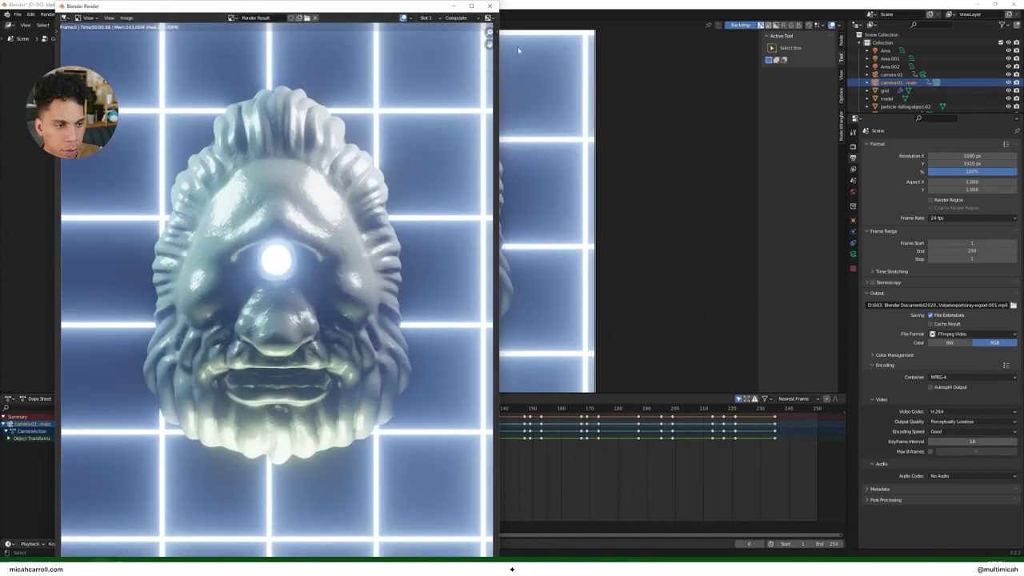
key(Home)
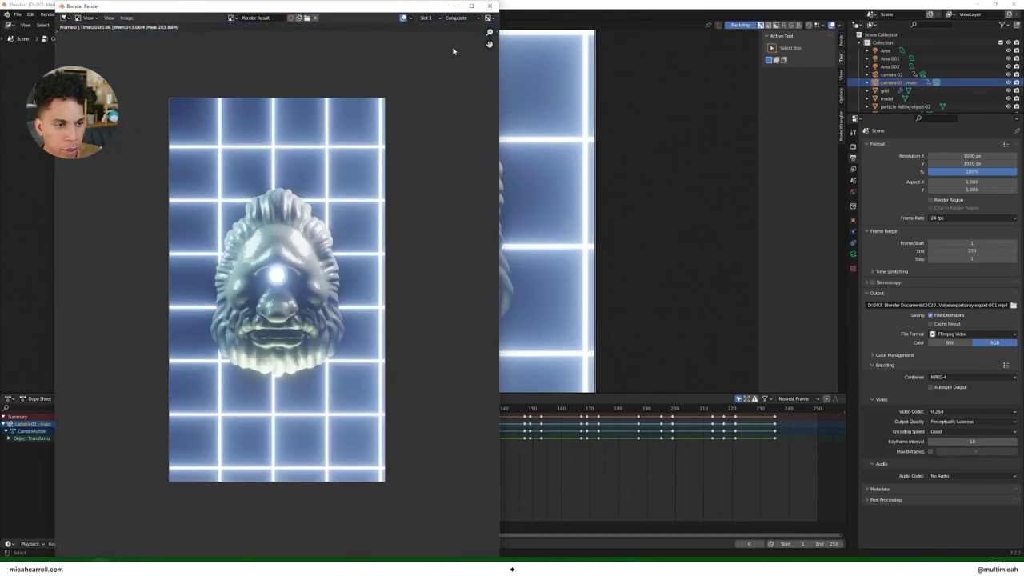
click(489, 6)
key(shift+a)
text(le)
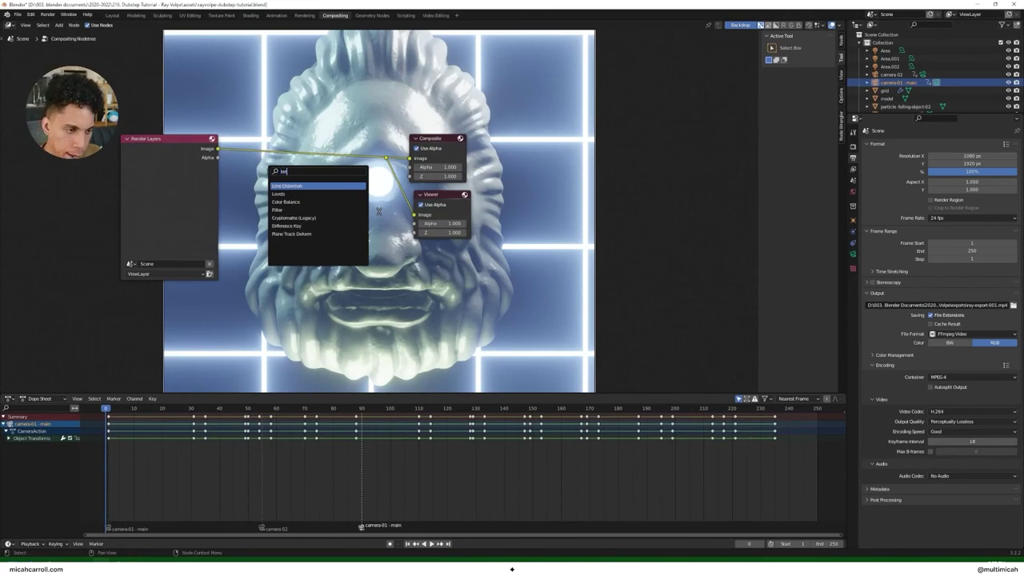
key(Return)
key(Escape)
Step: Insert a Lens Distortion node on the image link directly after Render Layers
key(shift+a)
click(256, 171)
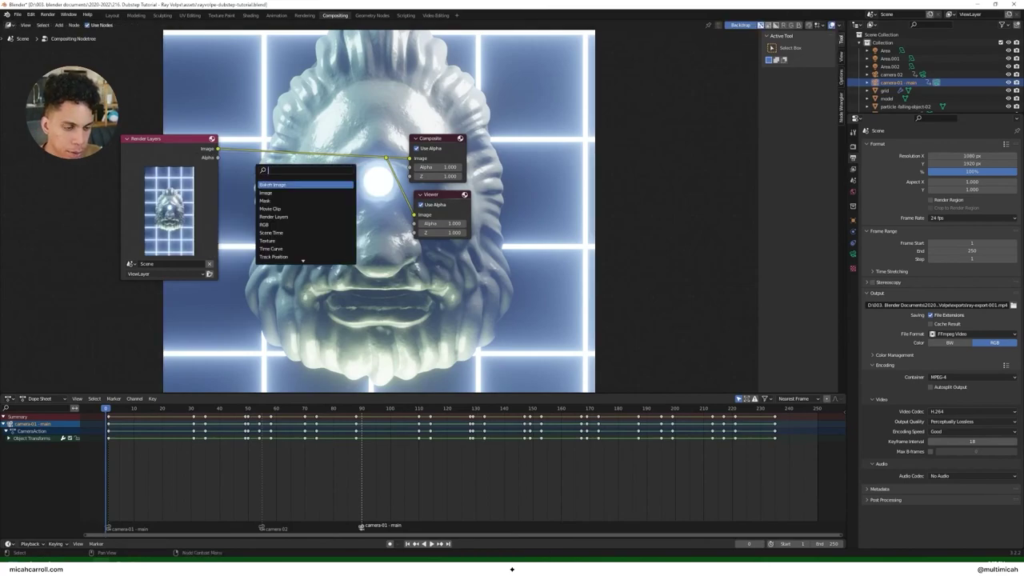
text(lens)
key(Return)
click(229, 140)
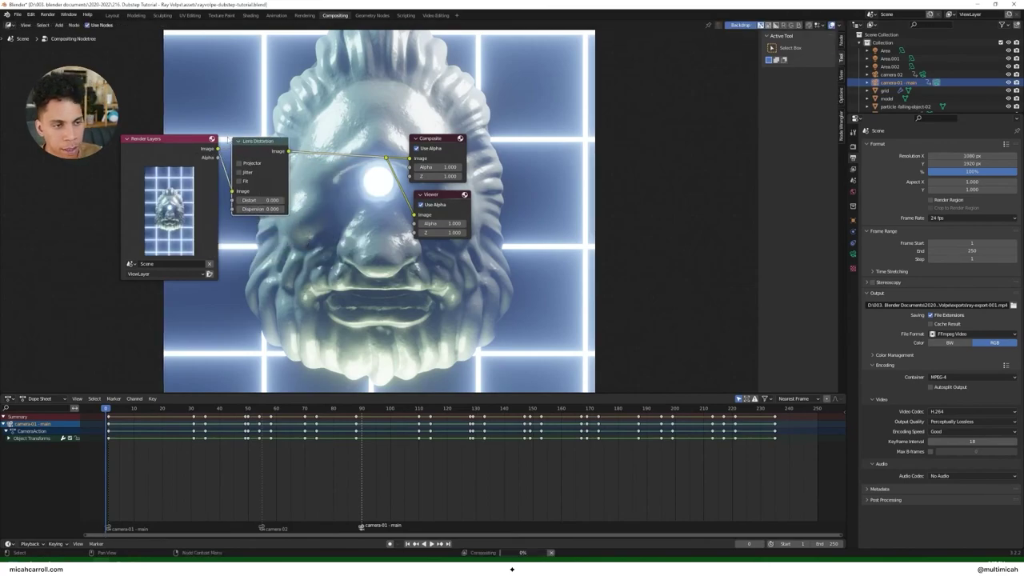
Step: Set the Lens Distortion node to Distort 0.020 and Dispersion 0.070, enable Jitter, and test-render the frame
mouse_move(272, 208)
mouse_down()
mouse_move(282, 209)
mouse_move(278, 200)
mouse_up()
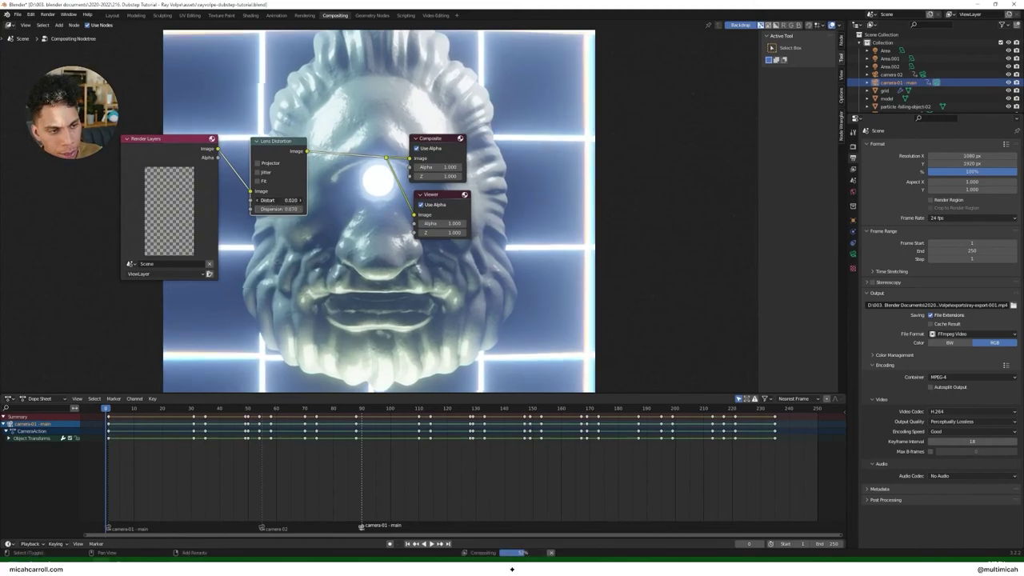
click(258, 172)
key(v)
key(v)
key(v)
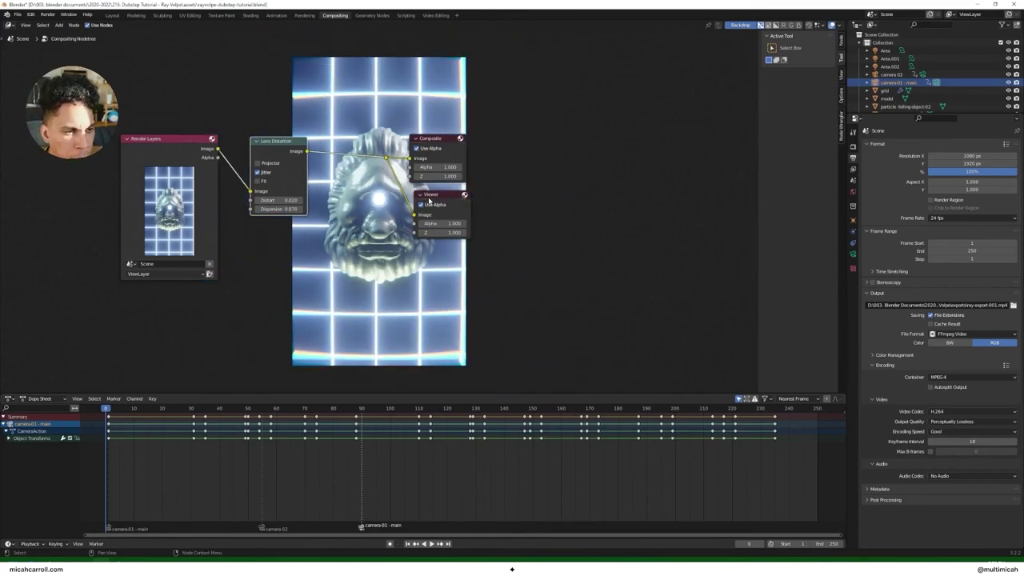
key(F12)
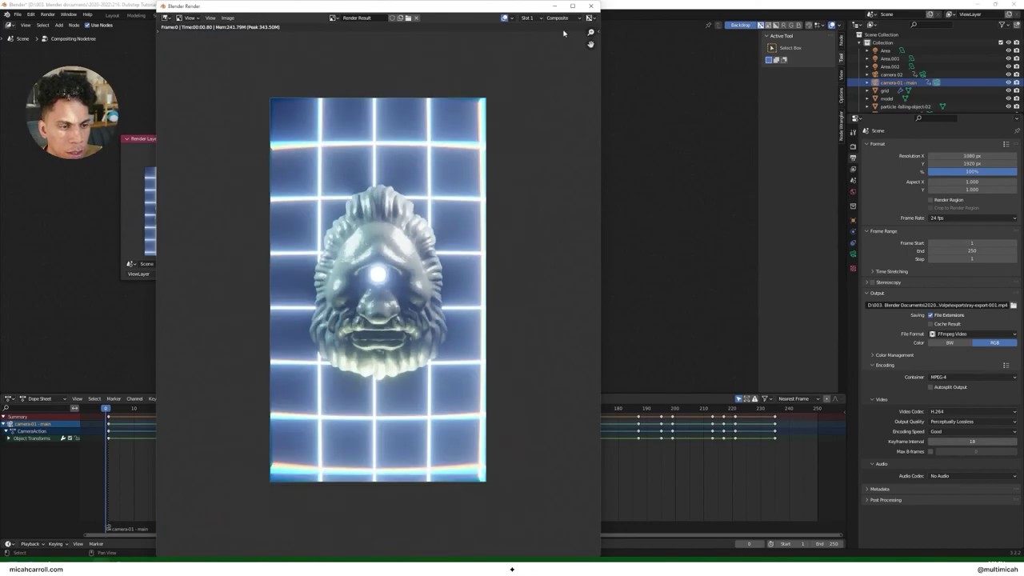
click(590, 6)
Step: Make room after the Lens Distortion node and insert an RGB Curves node between it and the reroute
drag(286, 147, 262, 144)
key(shift+a)
click(354, 207)
text(curve)
key(Down)
key(Return)
click(298, 134)
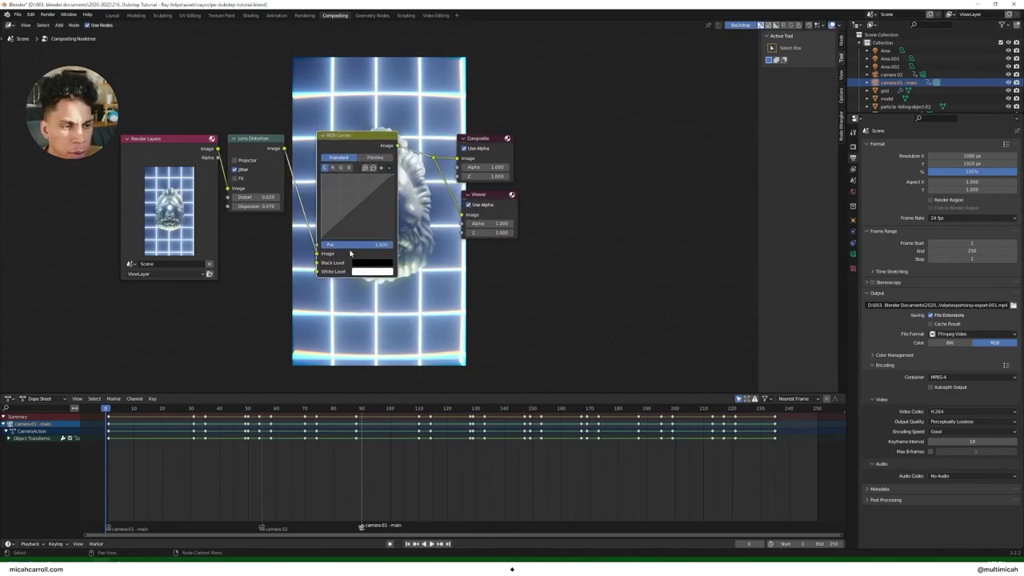
Step: Shape the combined RGB curve into an S with lowered shadows and a highlight point at about 0.6, 0.7, and tidy the node's placement
drag(337, 227, 343, 228)
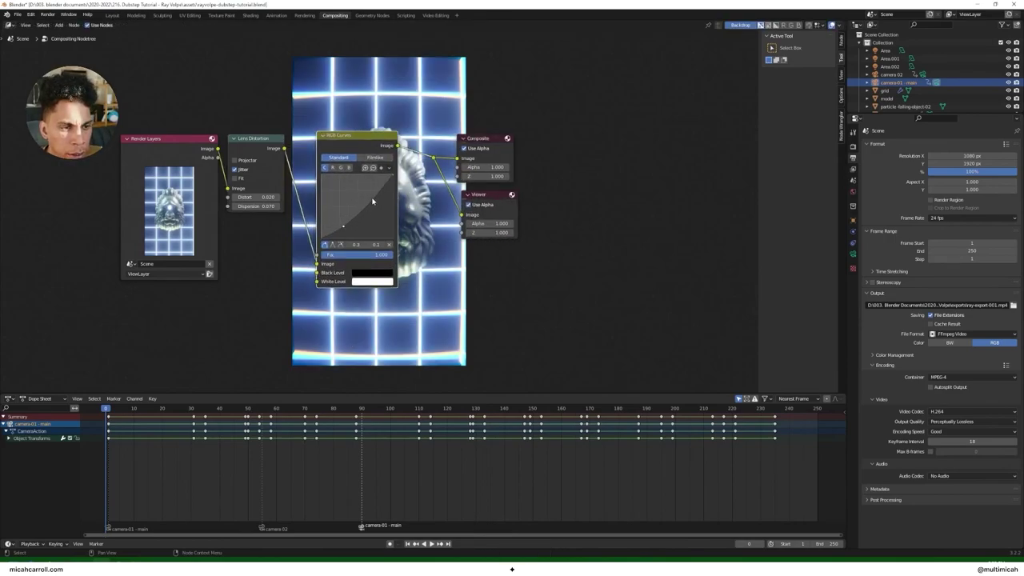
drag(375, 196, 372, 194)
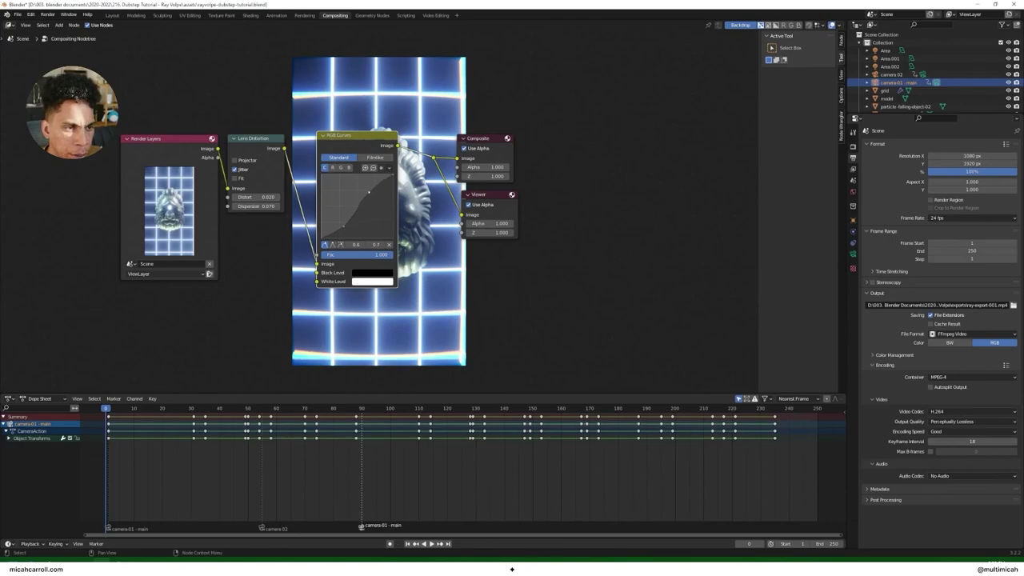
mouse_move(370, 139)
mouse_down()
mouse_move(391, 292)
mouse_move(354, 143)
mouse_up()
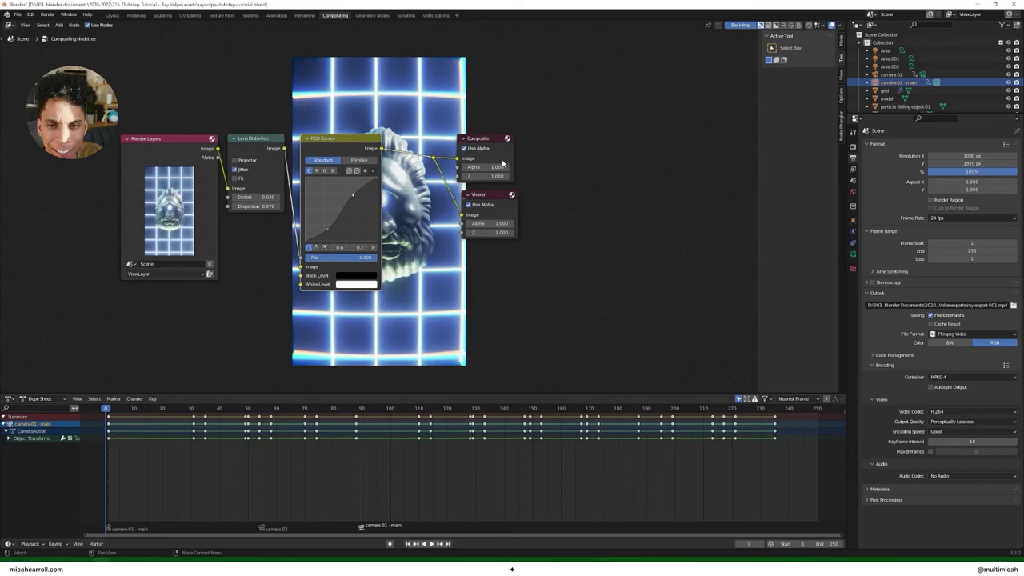
Step: Render the frame again to inspect the contrast and lens distortion, and close the render window
key(F12)
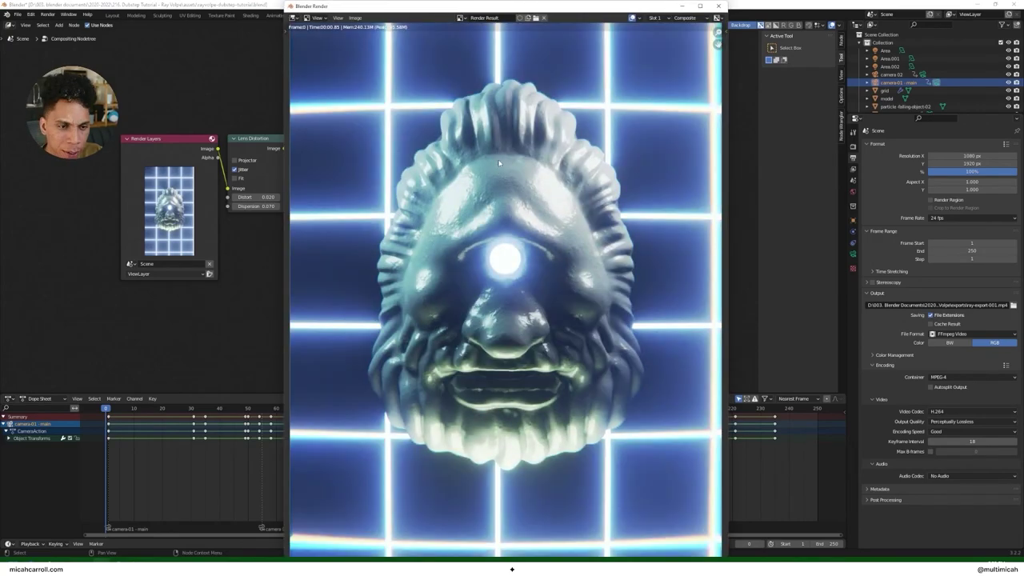
scroll(475, 175, up, 2)
scroll(475, 175, down, 1)
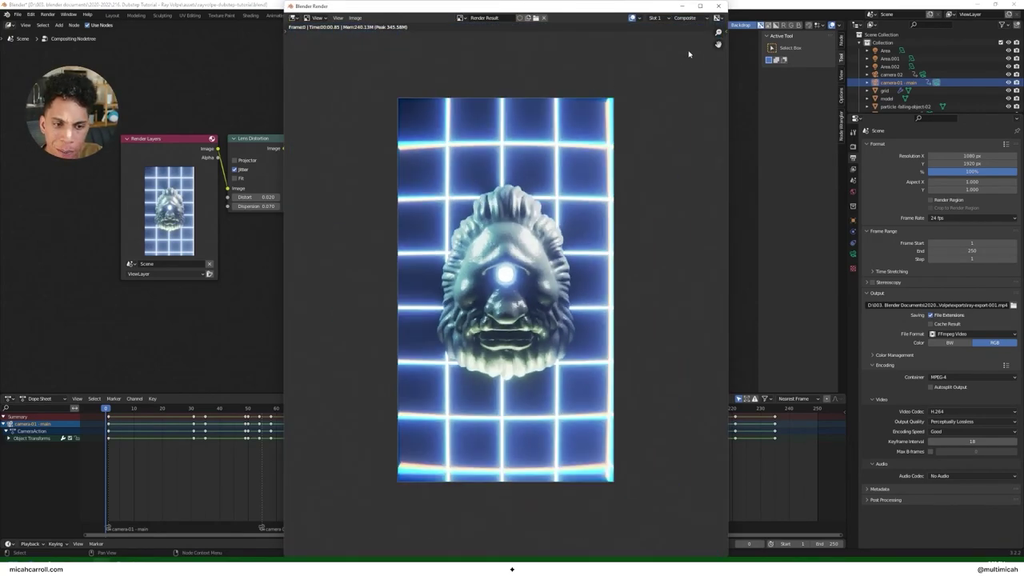
click(716, 6)
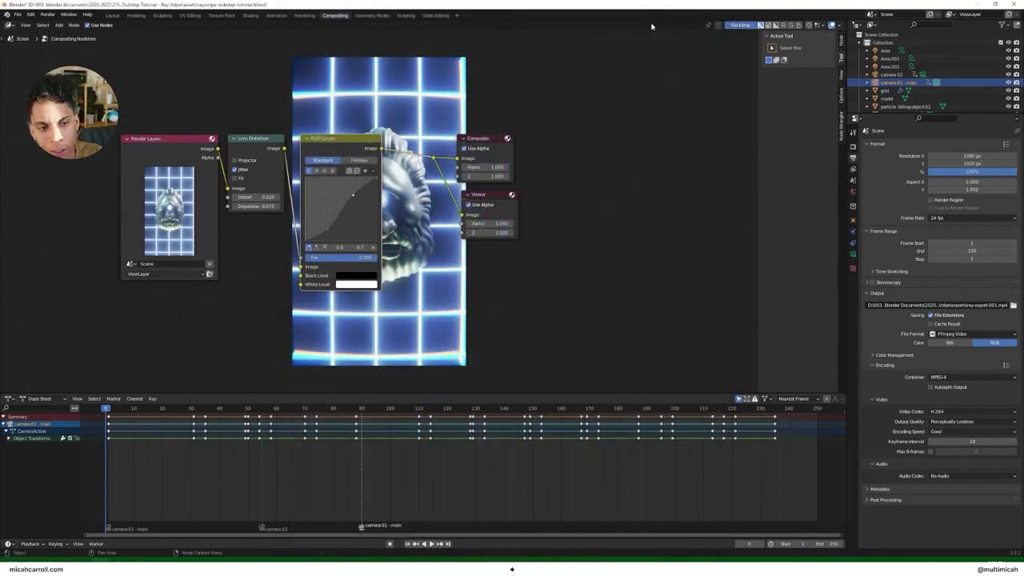
Step: Save the project file and check the available render commands without starting a render
key(ctrl+s)
click(50, 15)
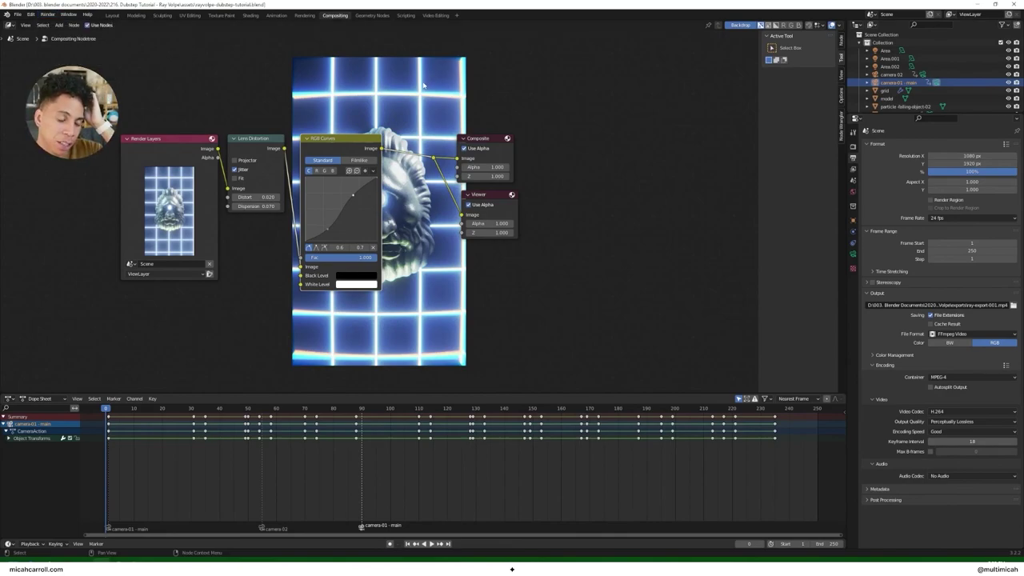
click(528, 81)
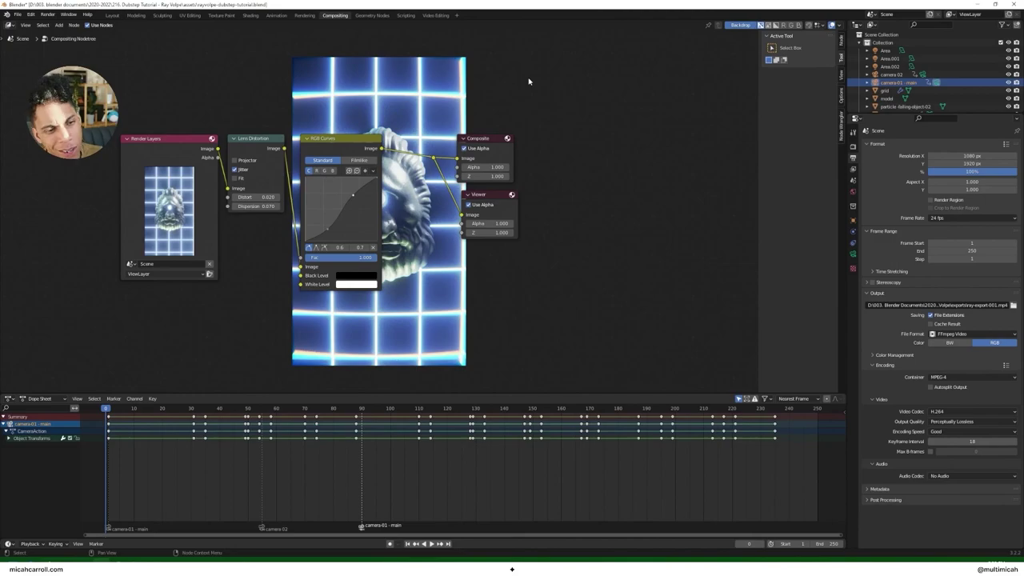
Step: Return to the Layout workspace and briefly play back the animation in the rendered camera view
click(112, 15)
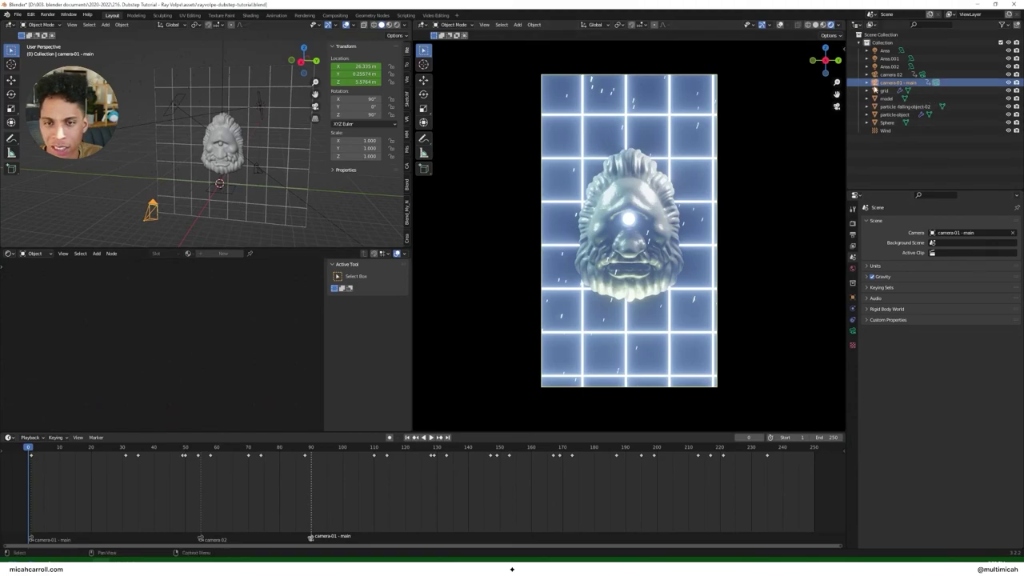
key(space)
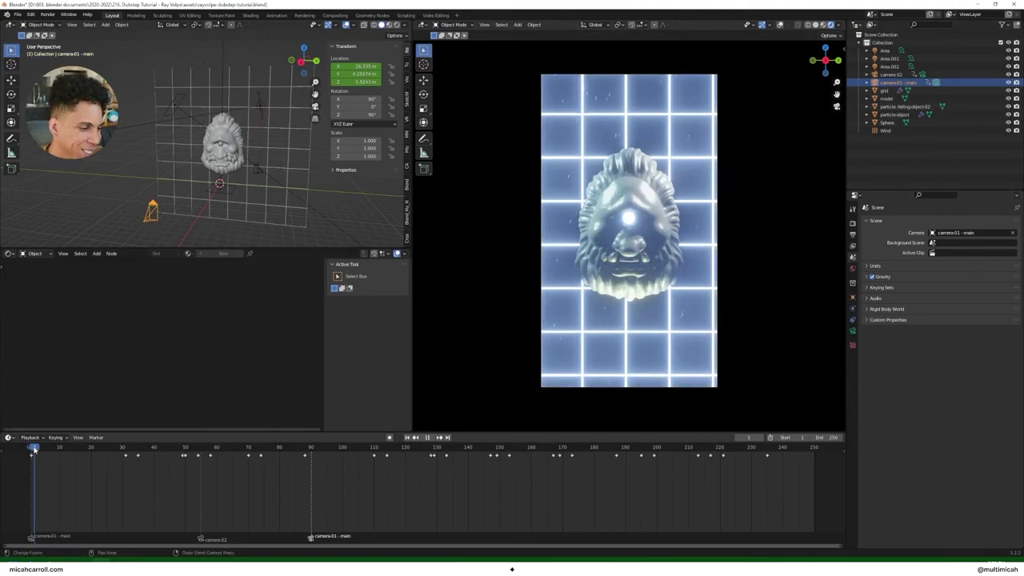
key(space)
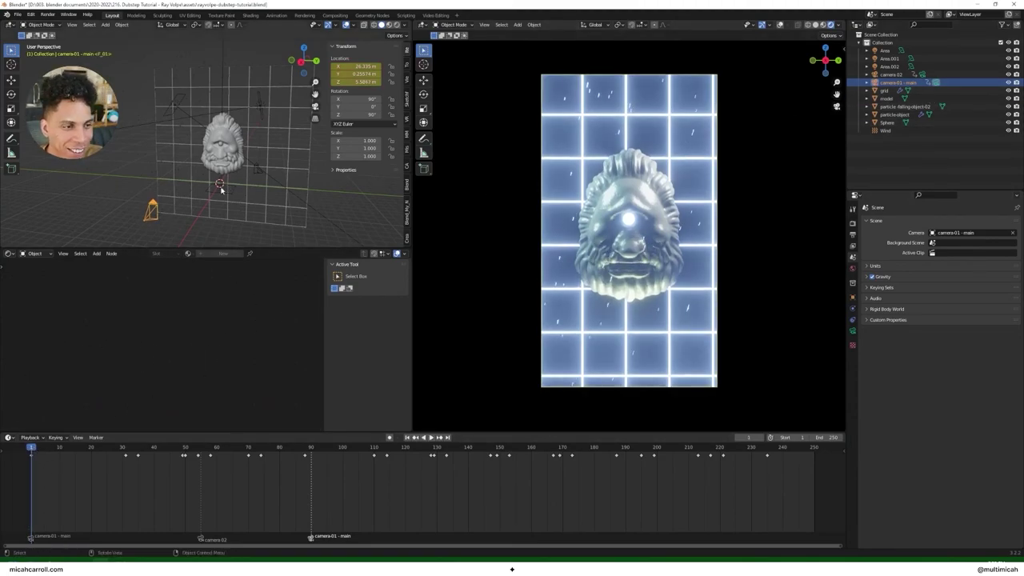
Step: Select the grid and the head model in turn to examine their placement and materials
middle_drag(223, 189, 202, 188)
click(249, 165)
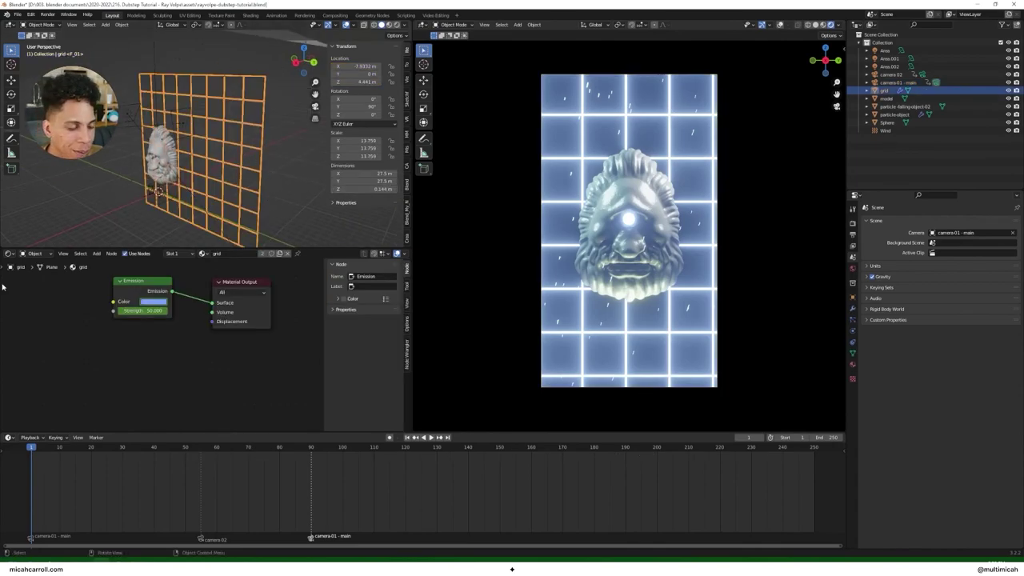
middle_drag(164, 204, 119, 202)
click(186, 151)
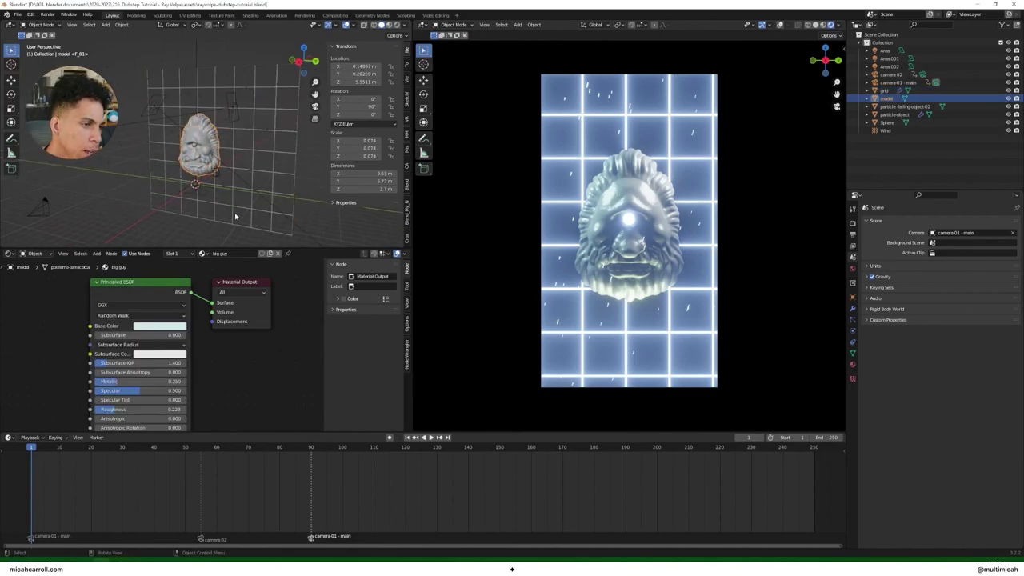
Step: Go to frame 123, select the area light beside the head, and examine the lighting and particle plane from above
drag(32, 448, 414, 456)
click(145, 107)
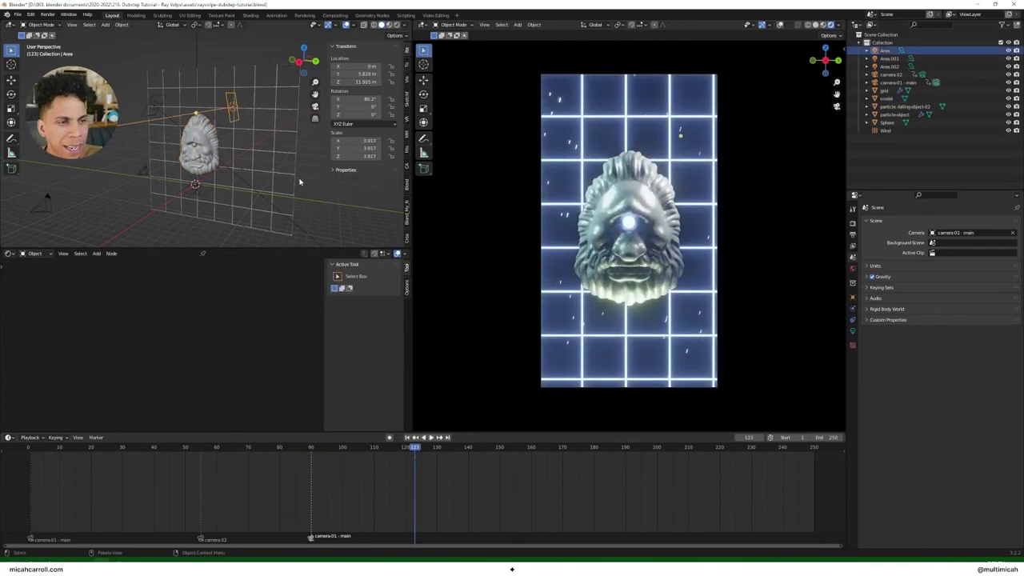
middle_drag(264, 101, 236, 116)
drag(236, 117, 237, 108)
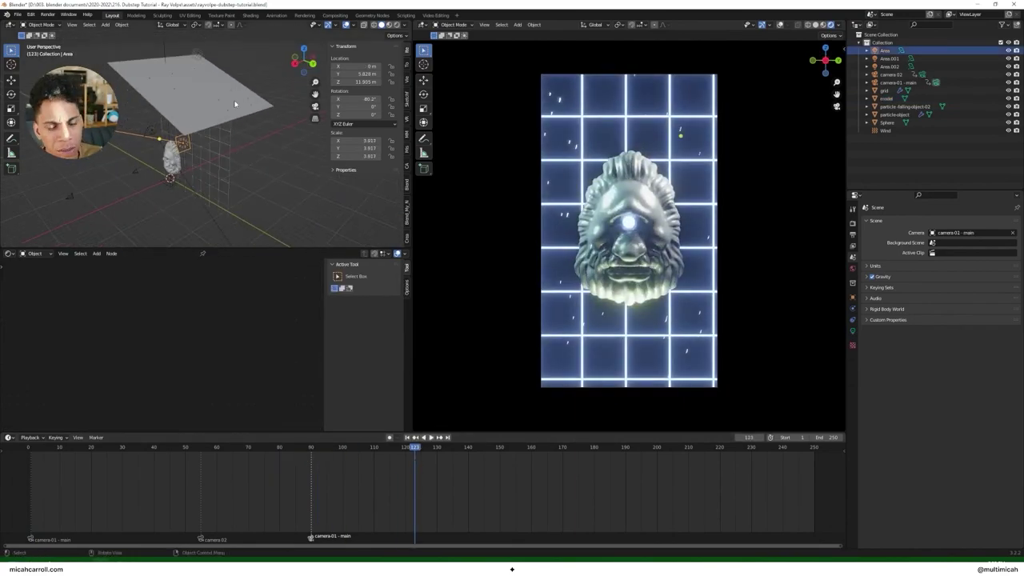